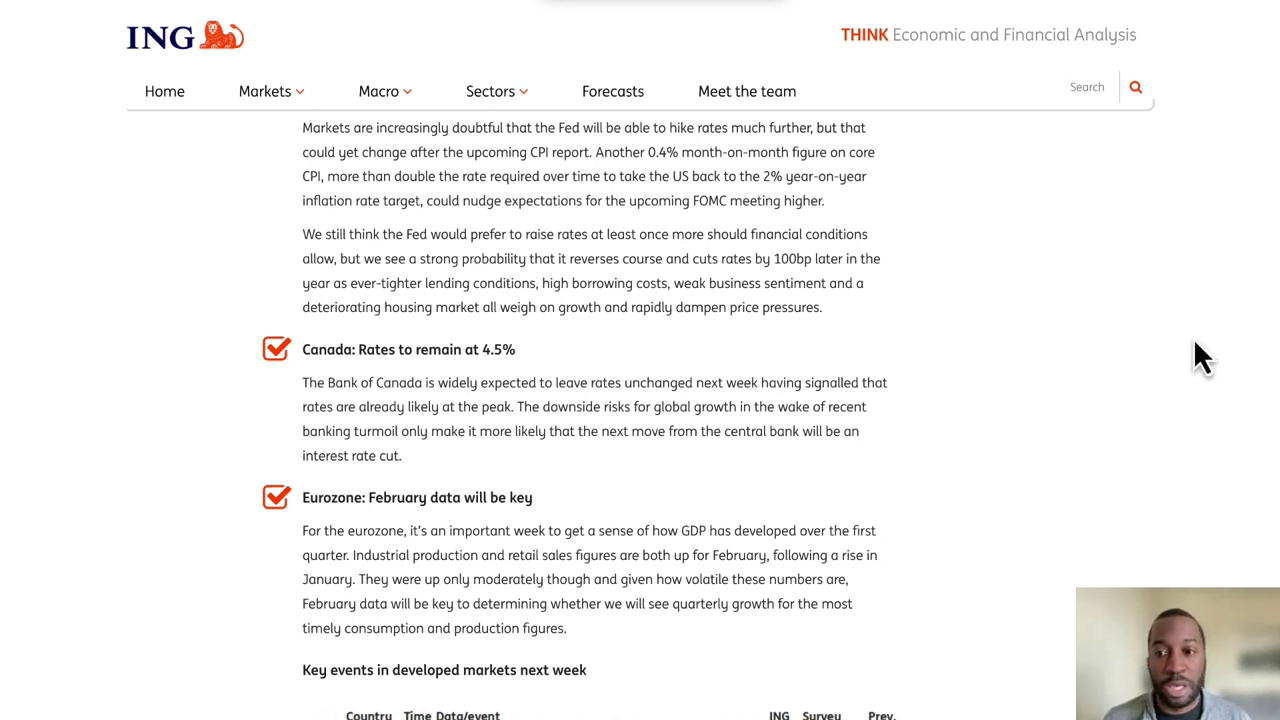
# Highlight the US passage on the Fed reversing course and the Canada paragraph on rates for review.
pyautogui.scroll(1, 1118, 265)
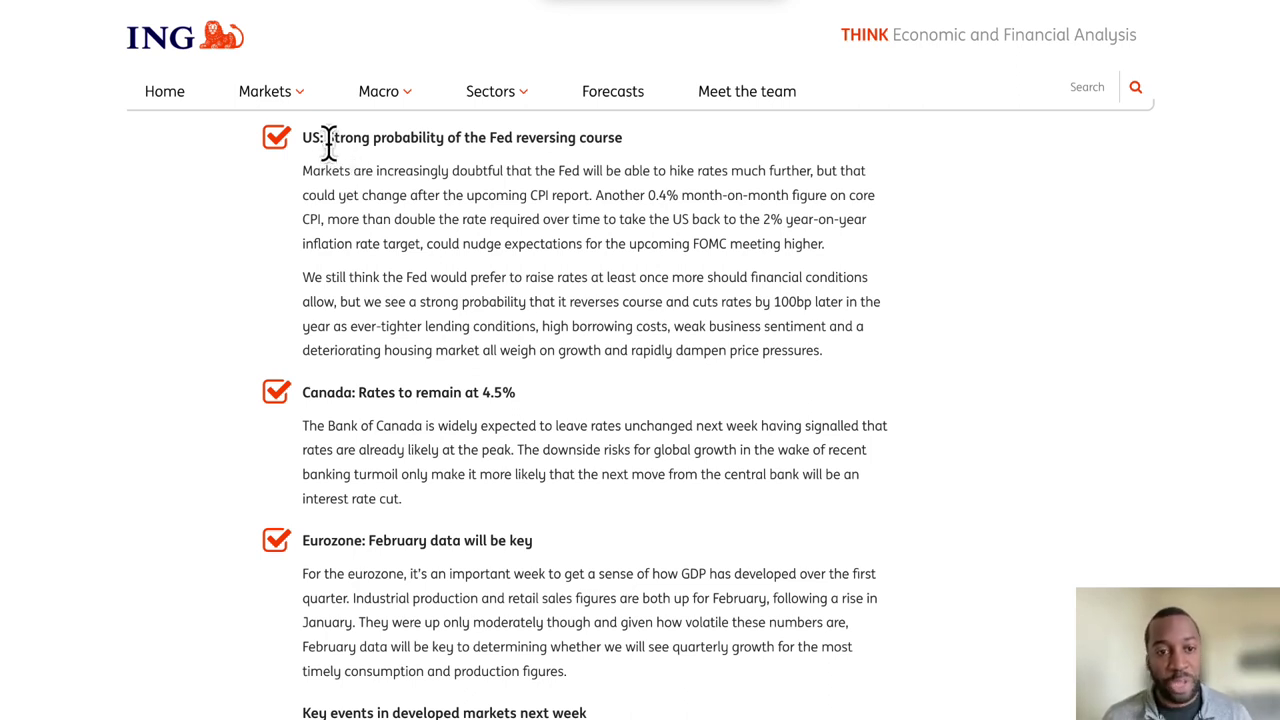
pyautogui.moveTo(328, 141); pyautogui.dragTo(821, 349)
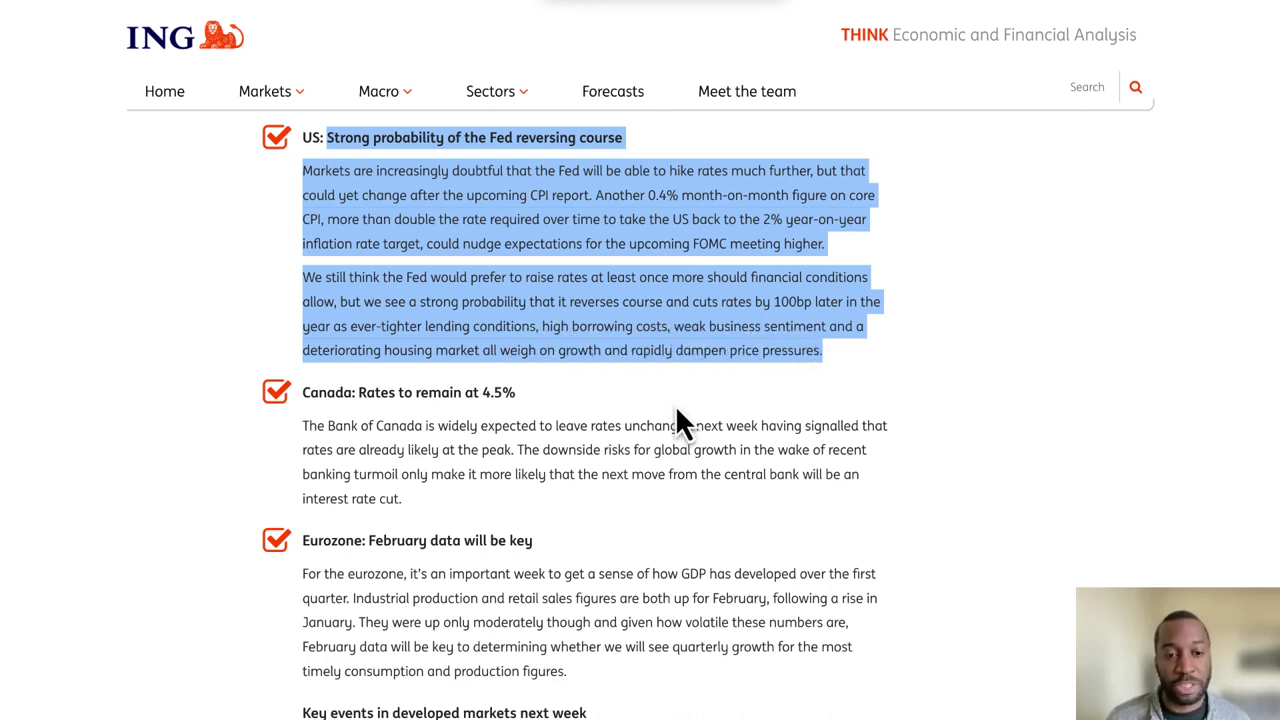
pyautogui.click(596, 295)
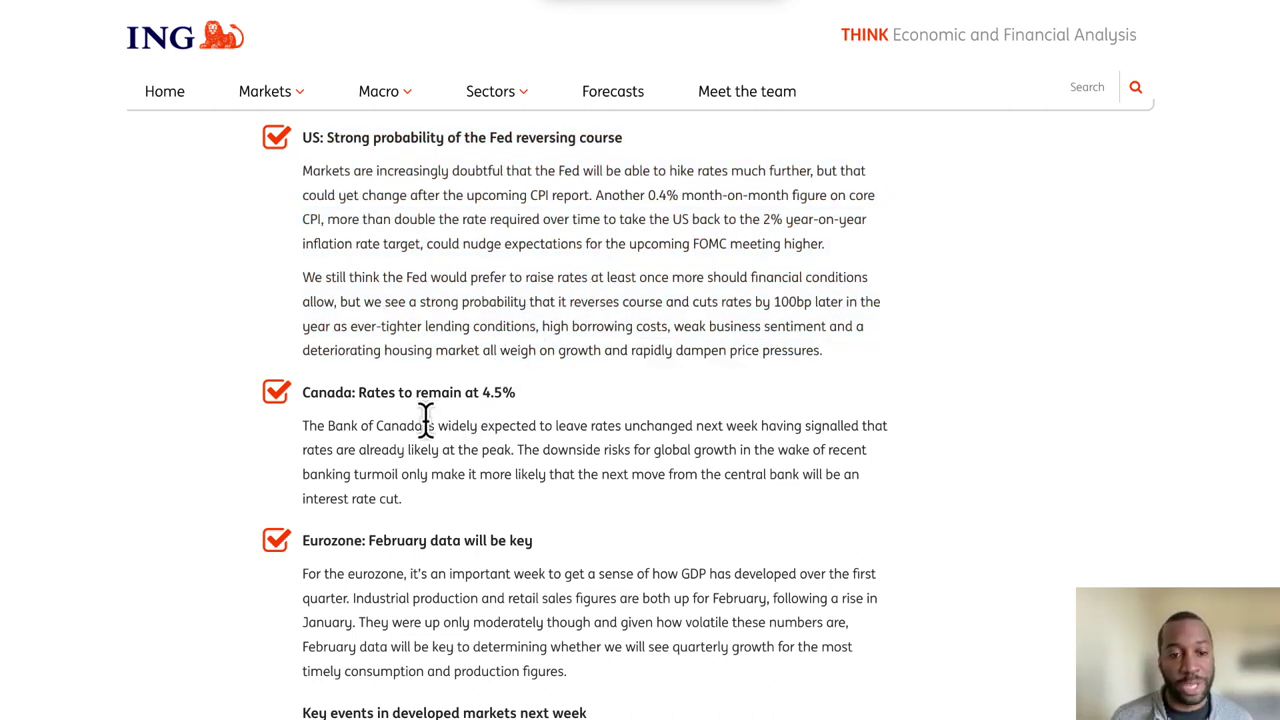
pyautogui.moveTo(312, 428); pyautogui.dragTo(748, 466)
pyautogui.moveTo(848, 473); pyautogui.dragTo(447, 506)
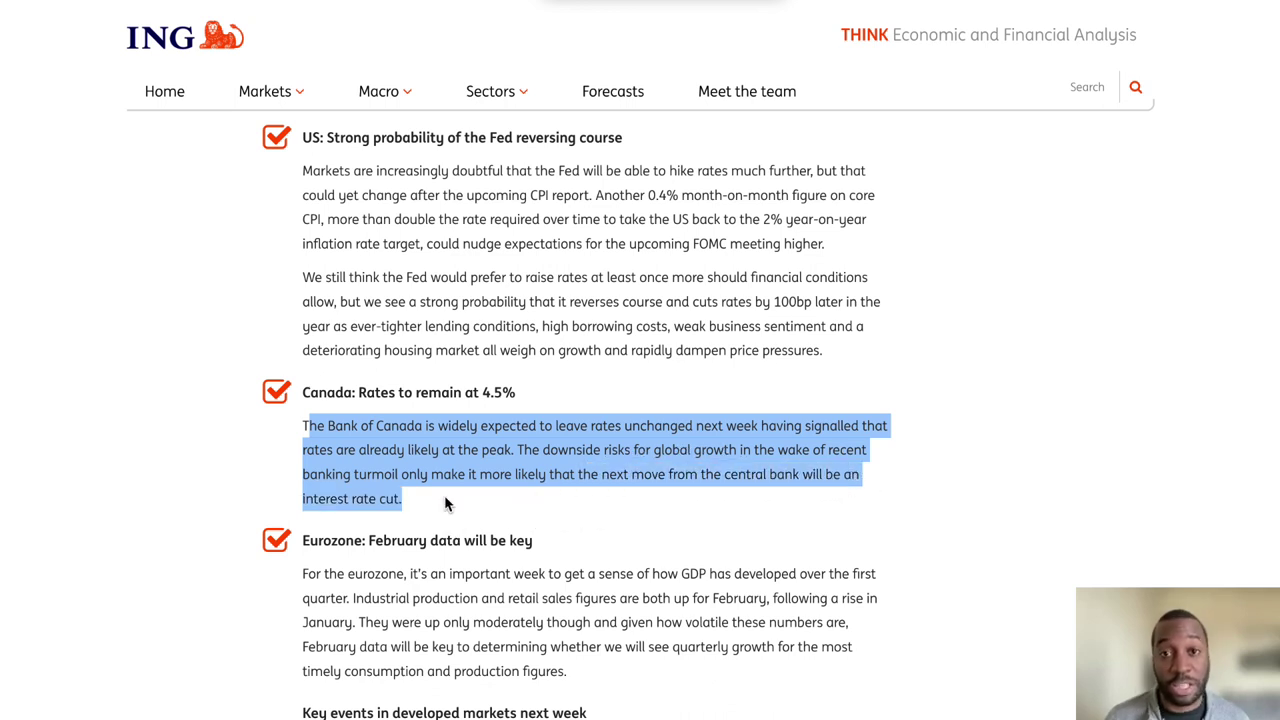
# Highlight the Eurozone section's opening GDP sentence and its passage on industrial production and retail sales for review.
pyautogui.scroll(-1, 488, 568)
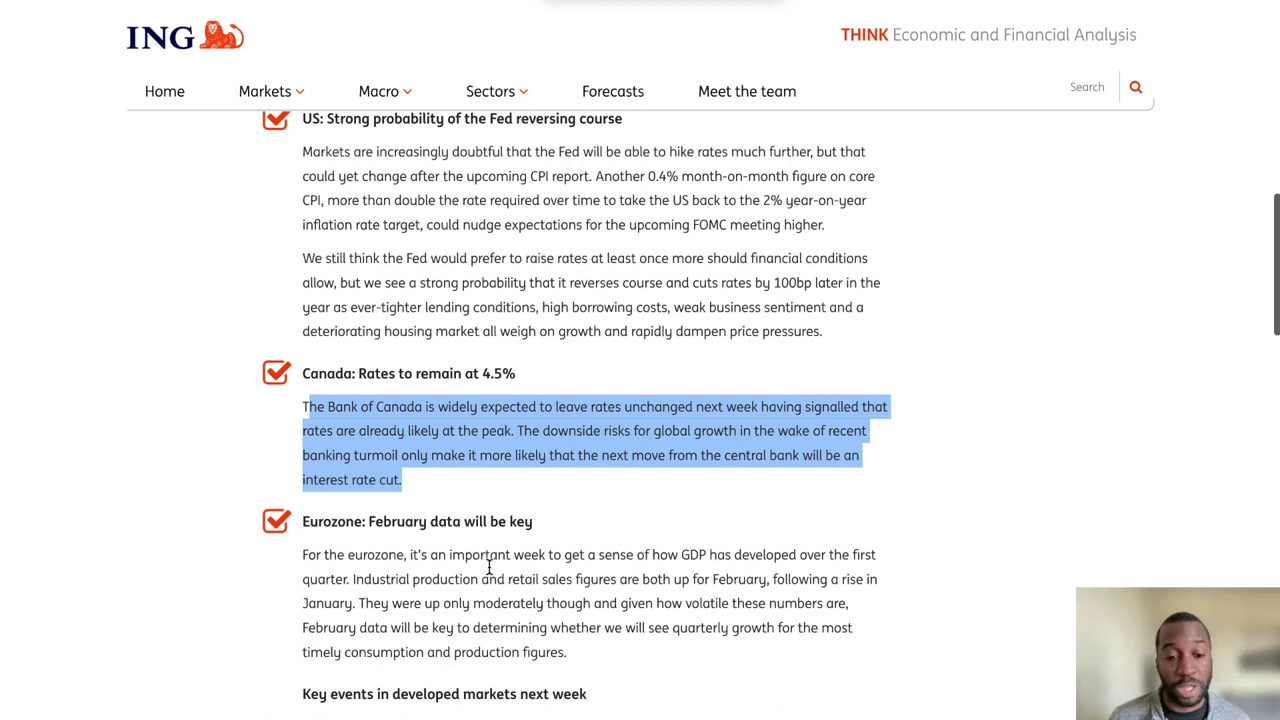
pyautogui.scroll(-1, 487, 563)
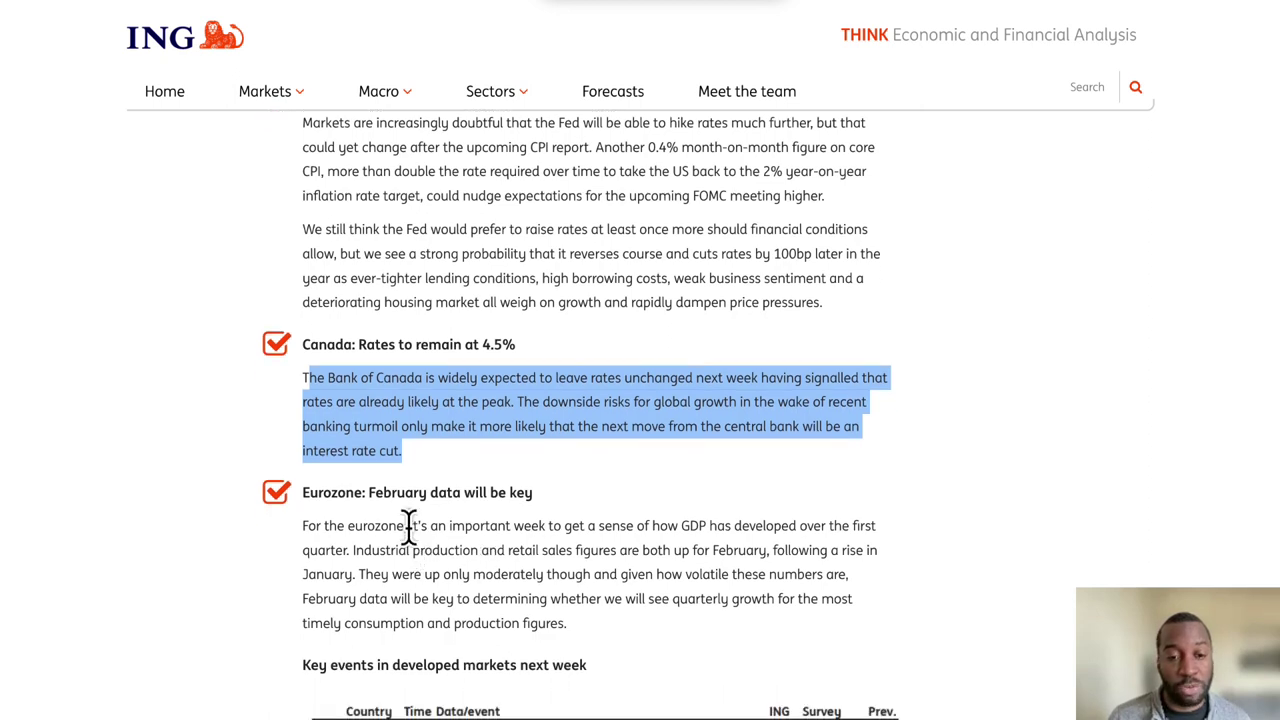
pyautogui.scroll(1, 409, 528)
pyautogui.moveTo(369, 515); pyautogui.dragTo(538, 528)
pyautogui.moveTo(316, 548); pyautogui.dragTo(351, 569)
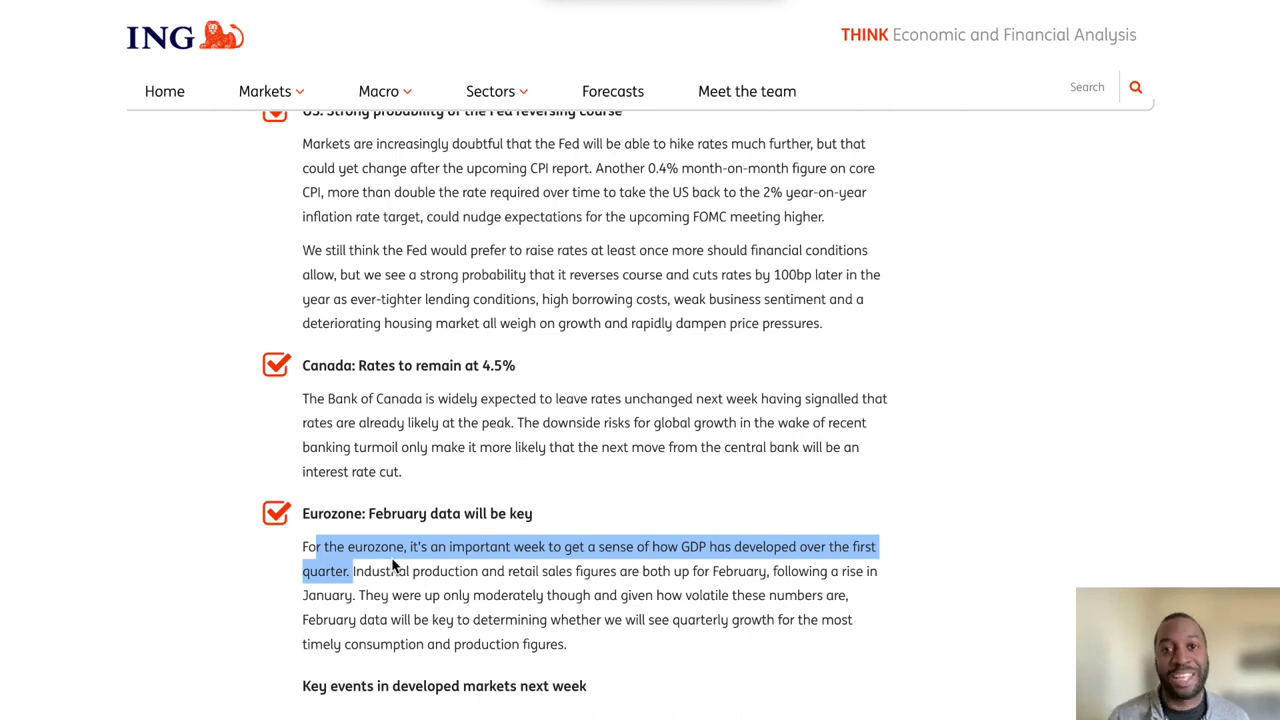
pyautogui.click(315, 569)
pyautogui.moveTo(354, 571); pyautogui.dragTo(568, 644)
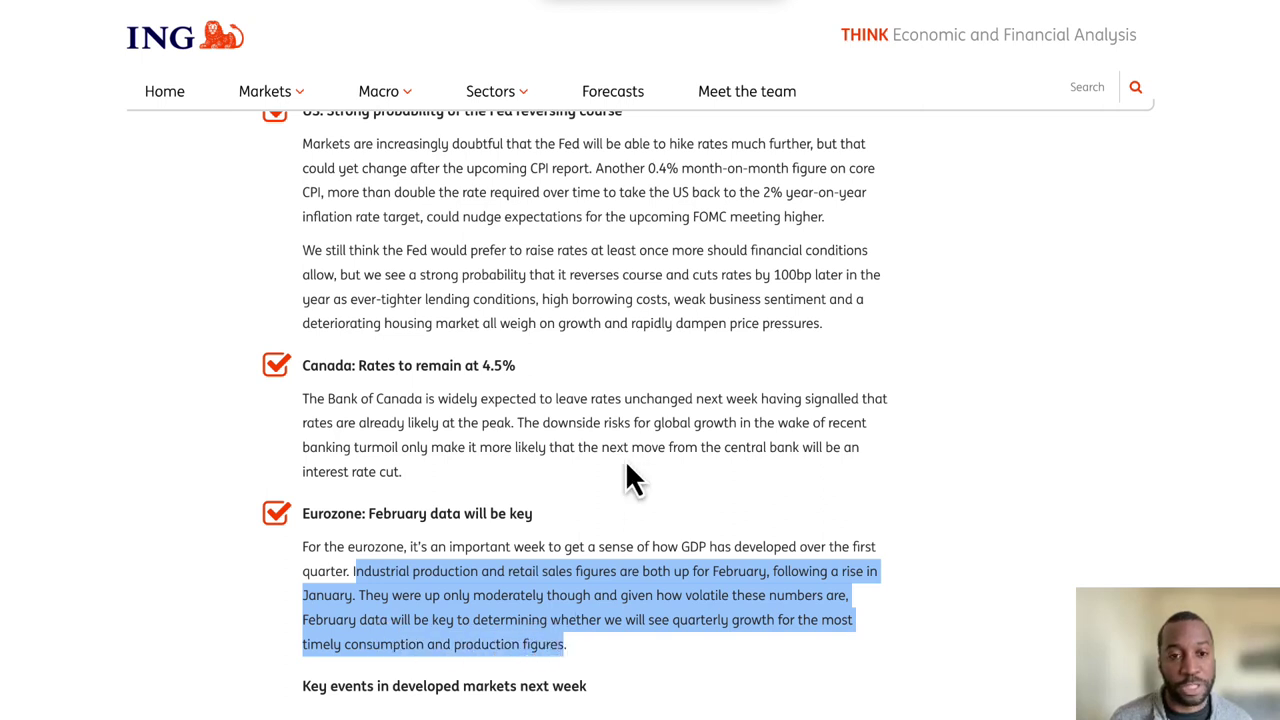
pyautogui.scroll(3, 630, 463)
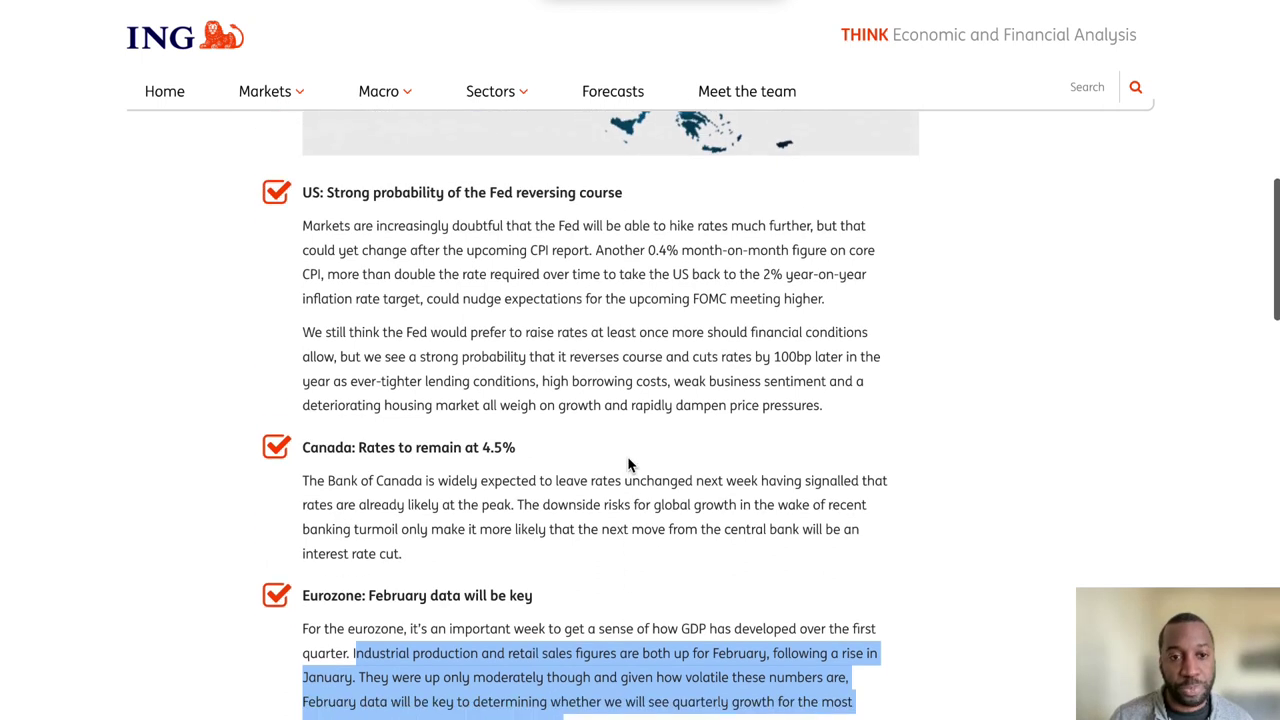
pyautogui.scroll(-2, 628, 460)
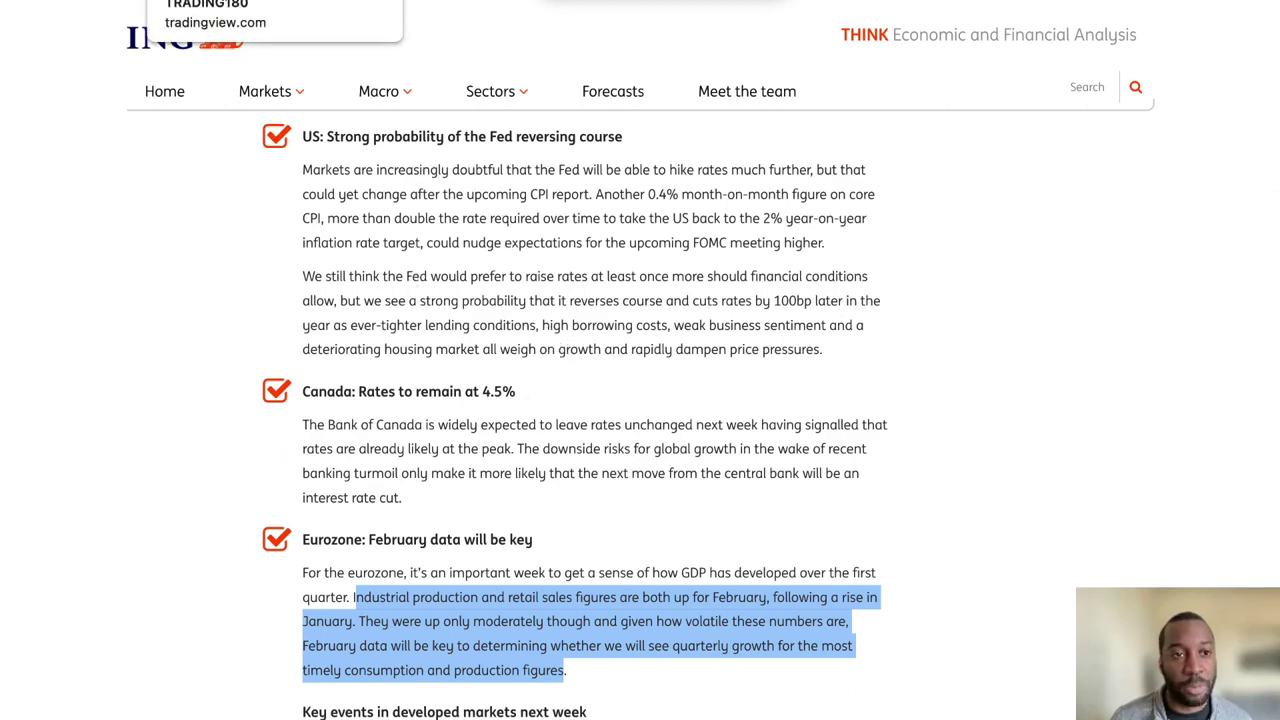
# Switch to the Trading Economics calendar and review the scheduled events from April 10 to April 14 2023.
pyautogui.hotkey('ctrl', 'Tab')
pyautogui.hotkey('ctrl', 'Tab')
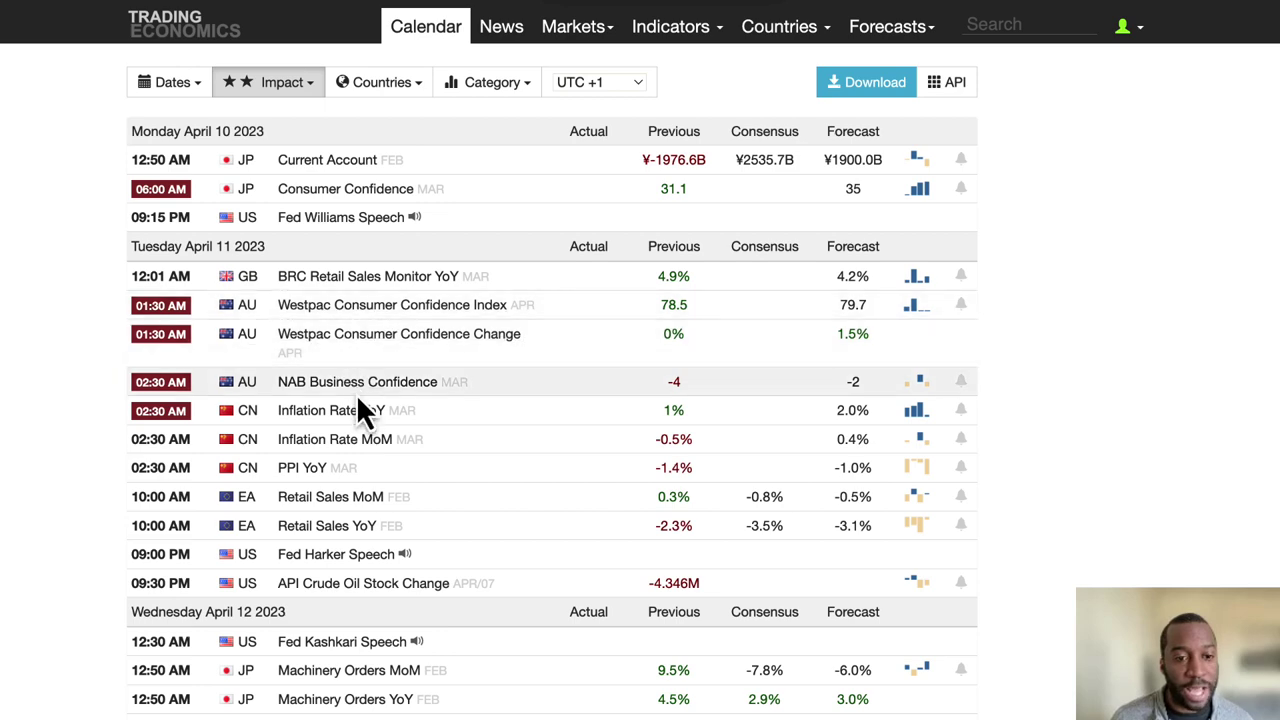
pyautogui.scroll(-5, 358, 405)
pyautogui.scroll(-4, 358, 400)
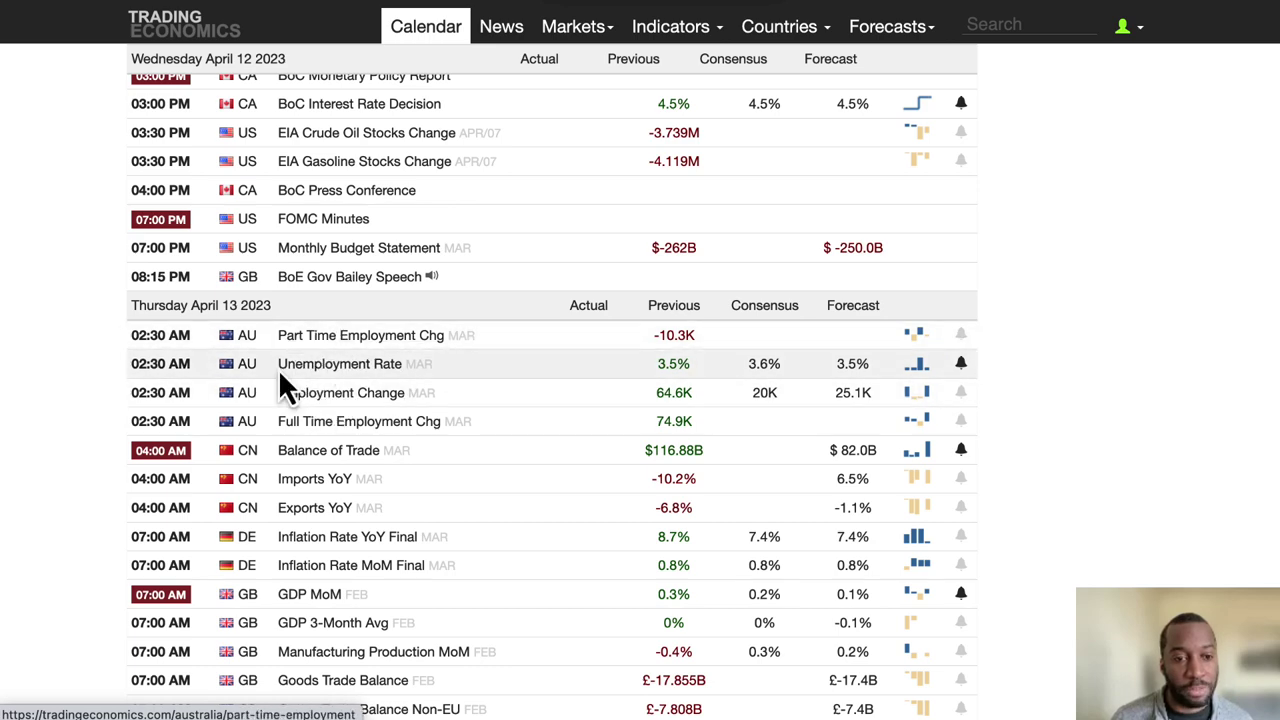
pyautogui.scroll(-2, 340, 480)
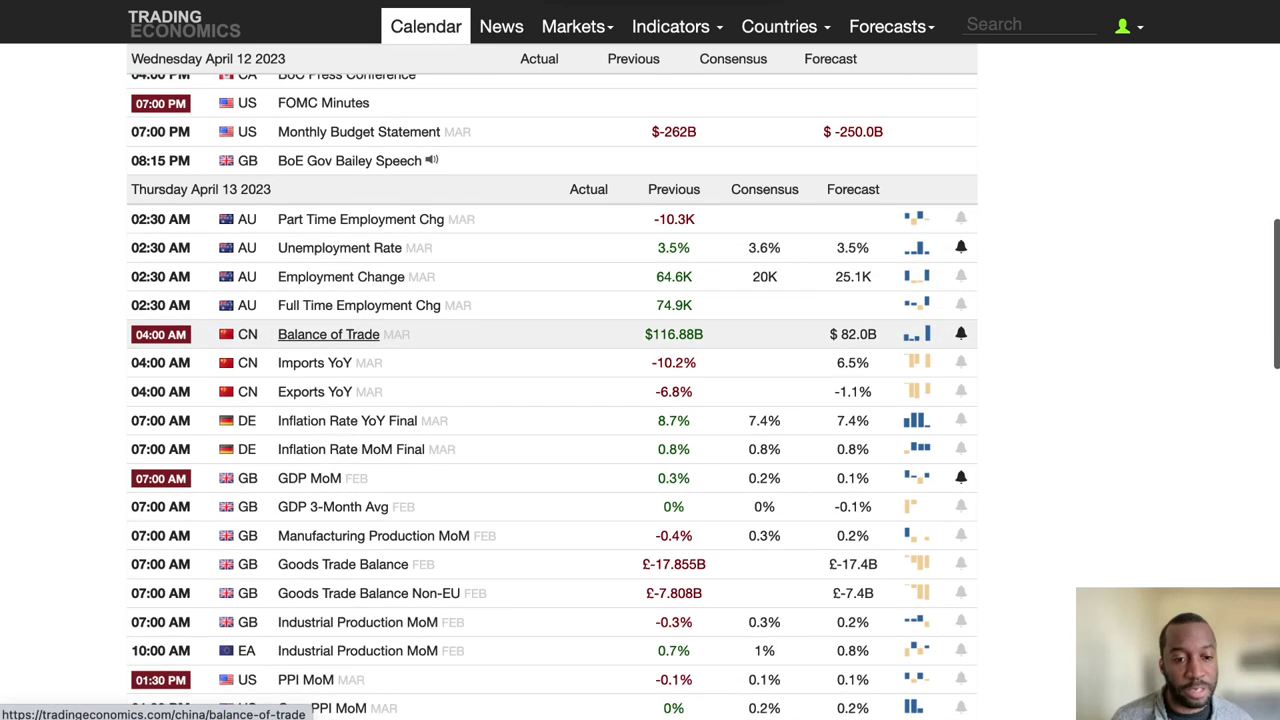
pyautogui.scroll(-1, 370, 518)
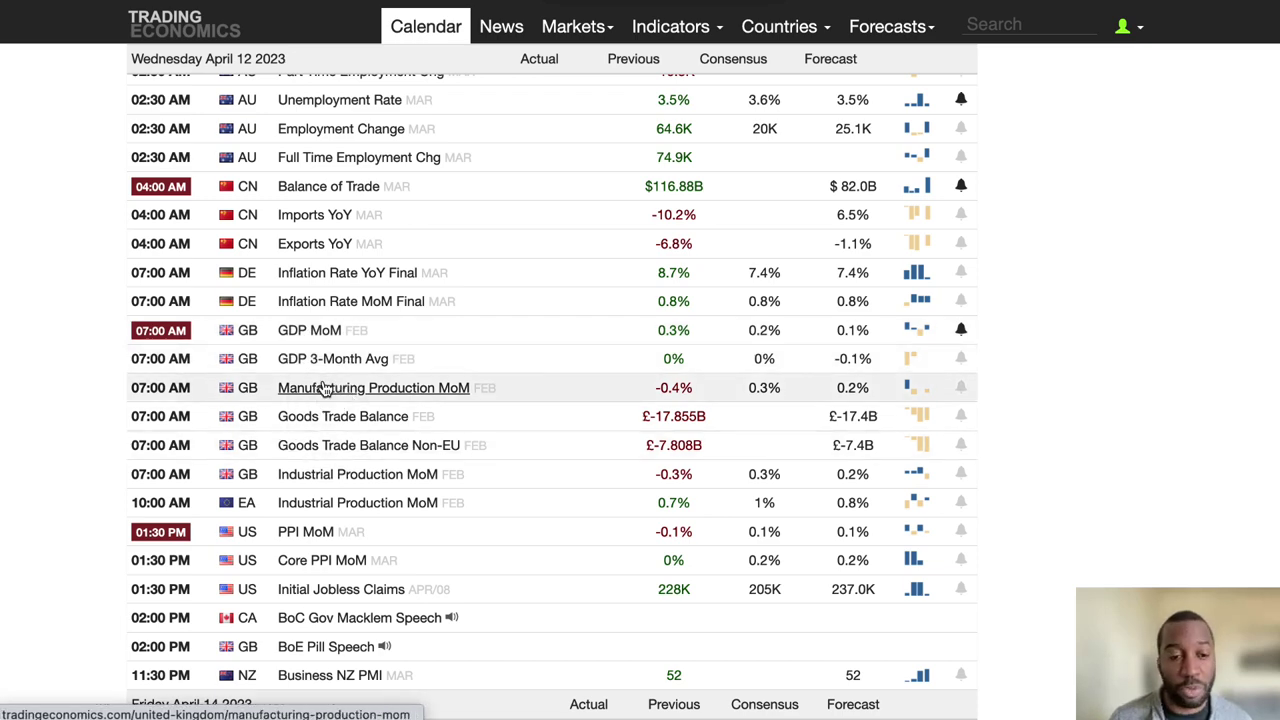
pyautogui.scroll(-1, 429, 545)
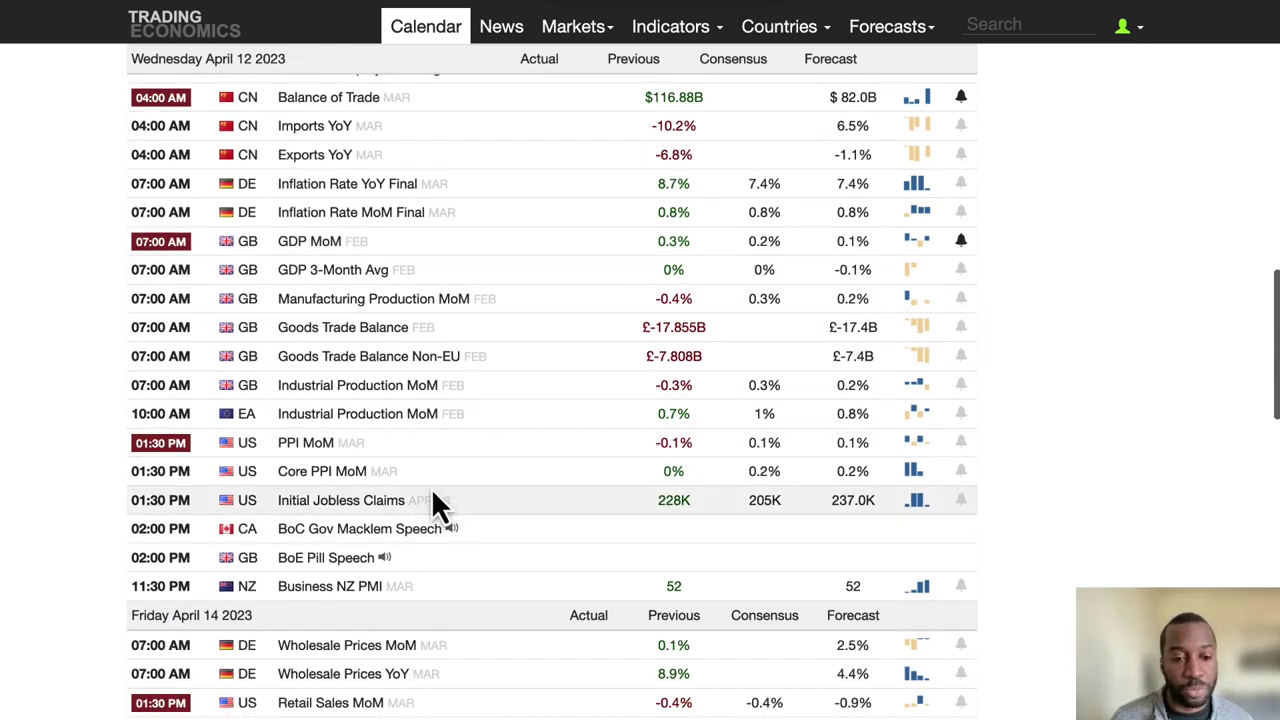
pyautogui.scroll(-1, 451, 443)
pyautogui.scroll(-4, 446, 403)
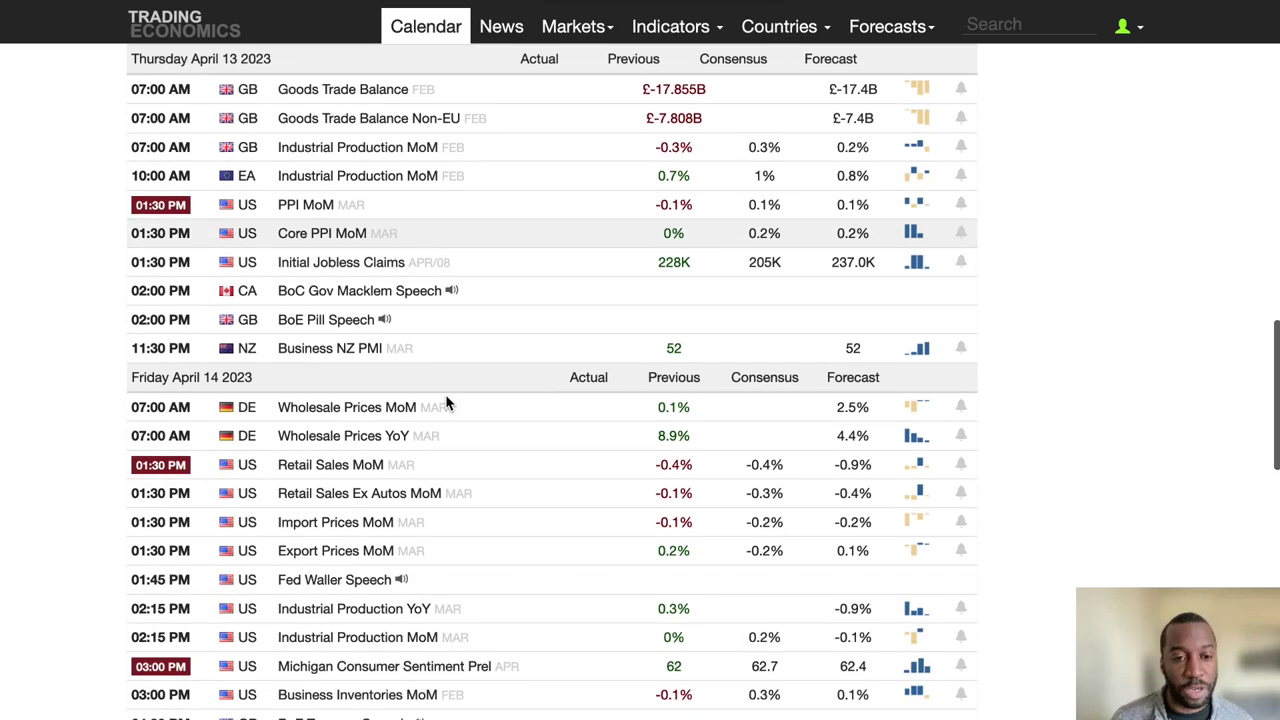
pyautogui.scroll(10, 445, 394)
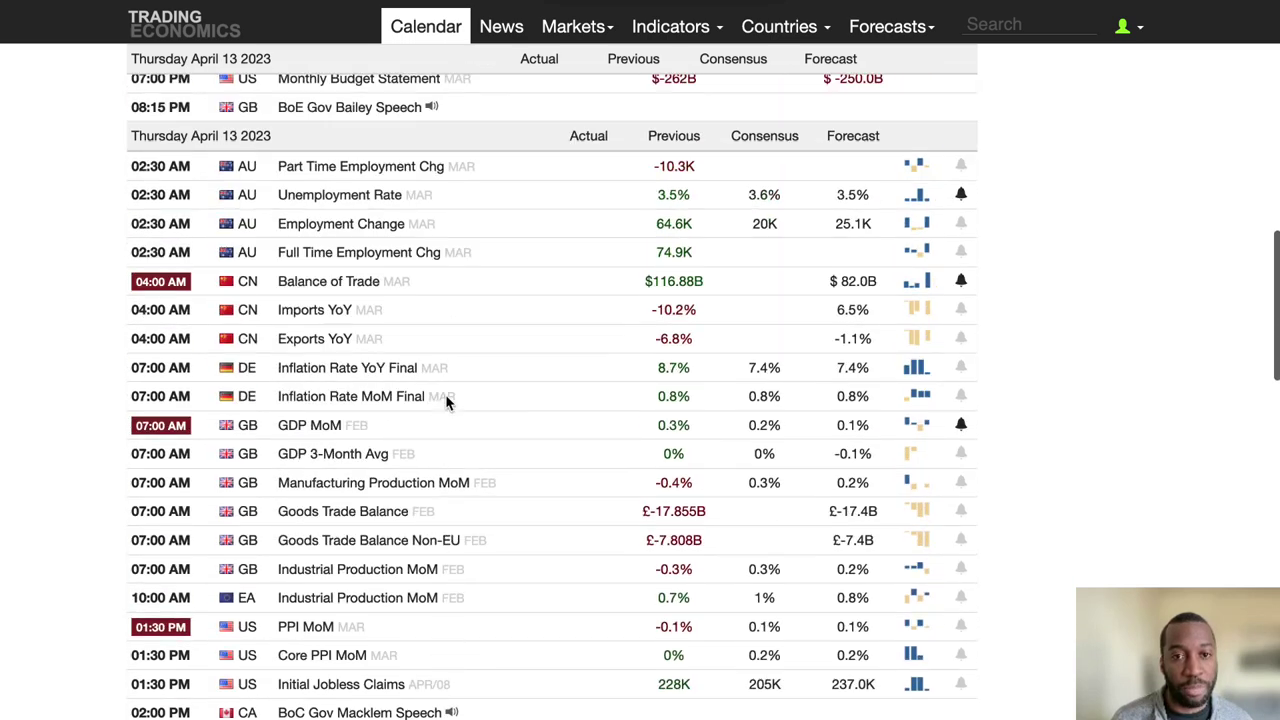
pyautogui.scroll(4, 445, 394)
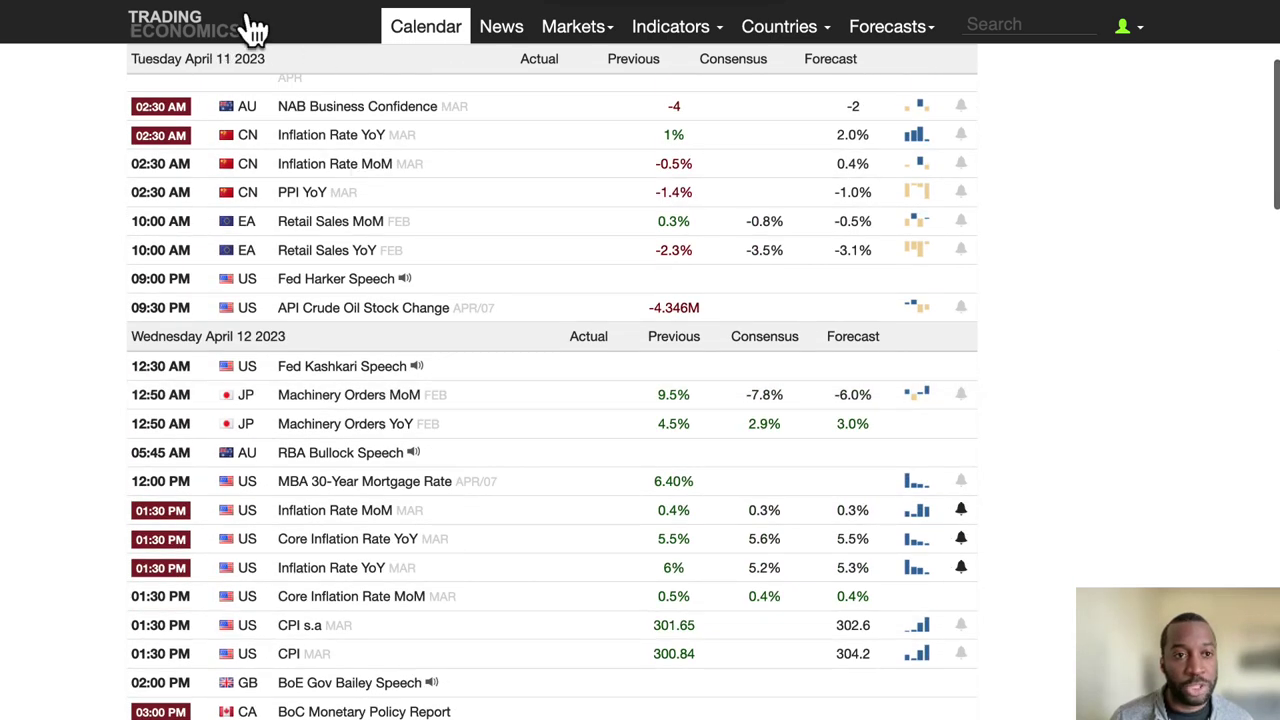
# Switch to TradingView and open the daily US Dollar Index (DXY) chart, focused on the candles since December.
pyautogui.click(265, 0)
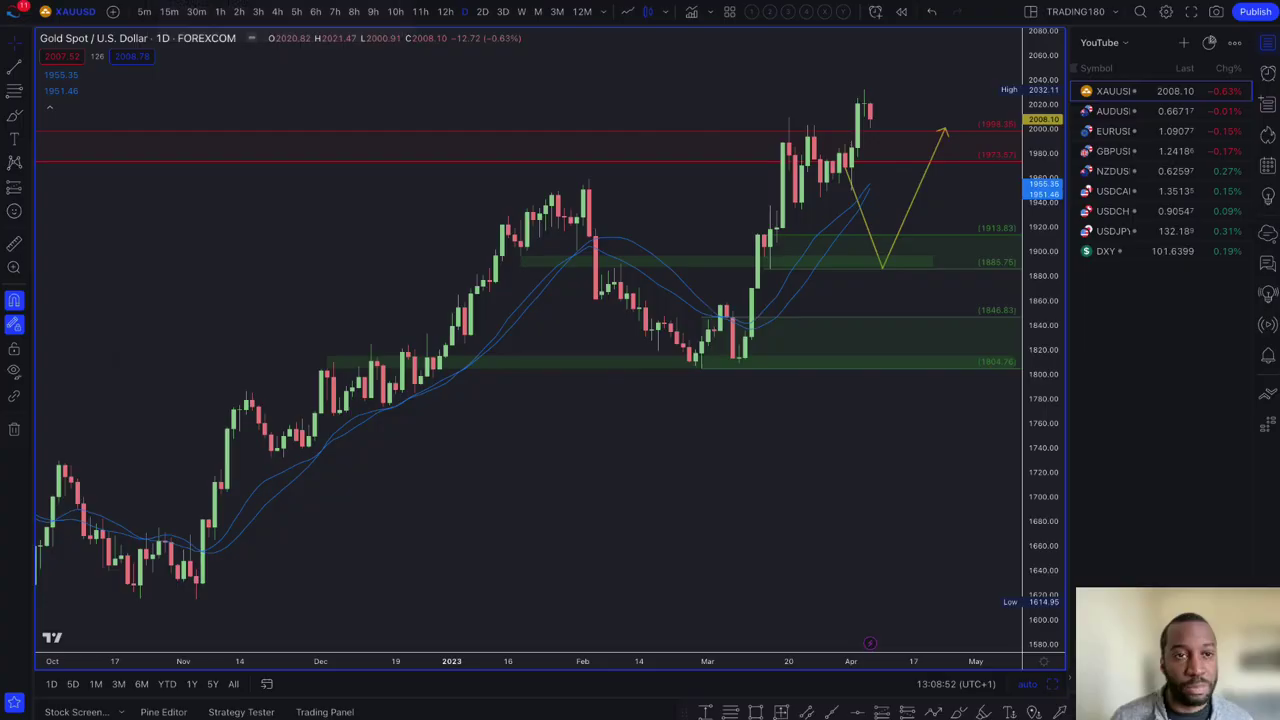
pyautogui.click(1116, 256)
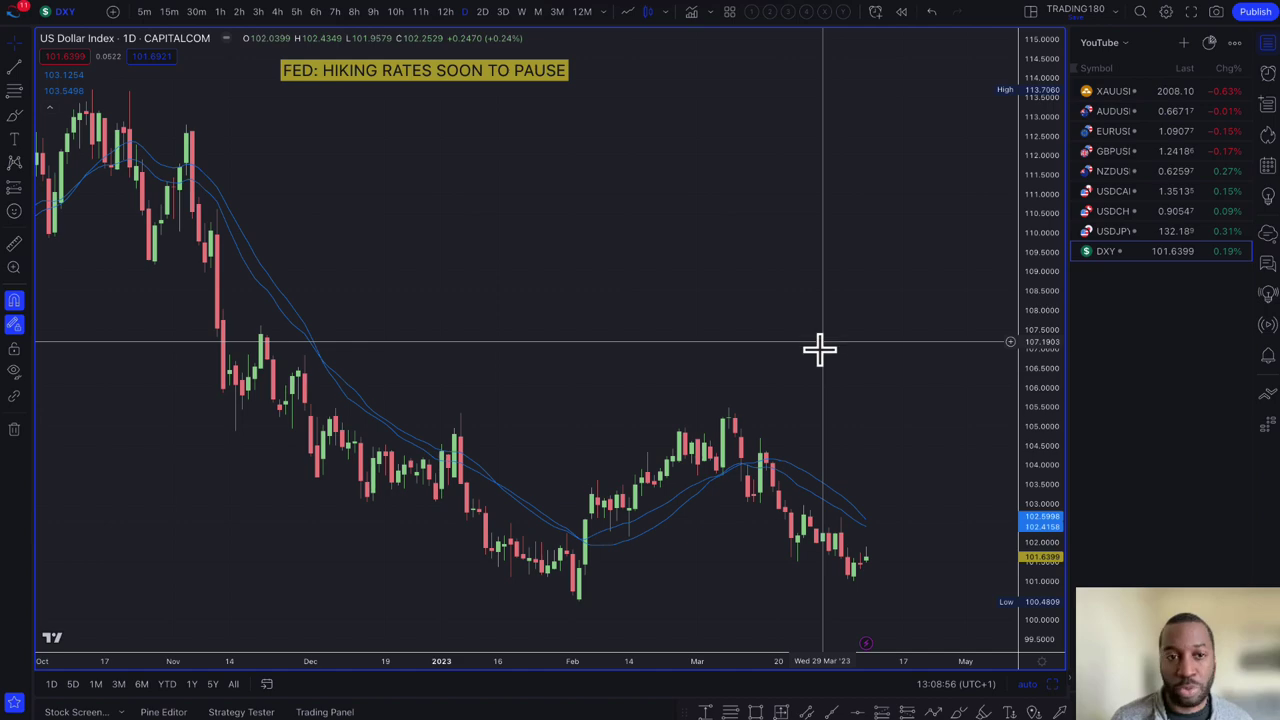
pyautogui.scroll(3, 766, 549)
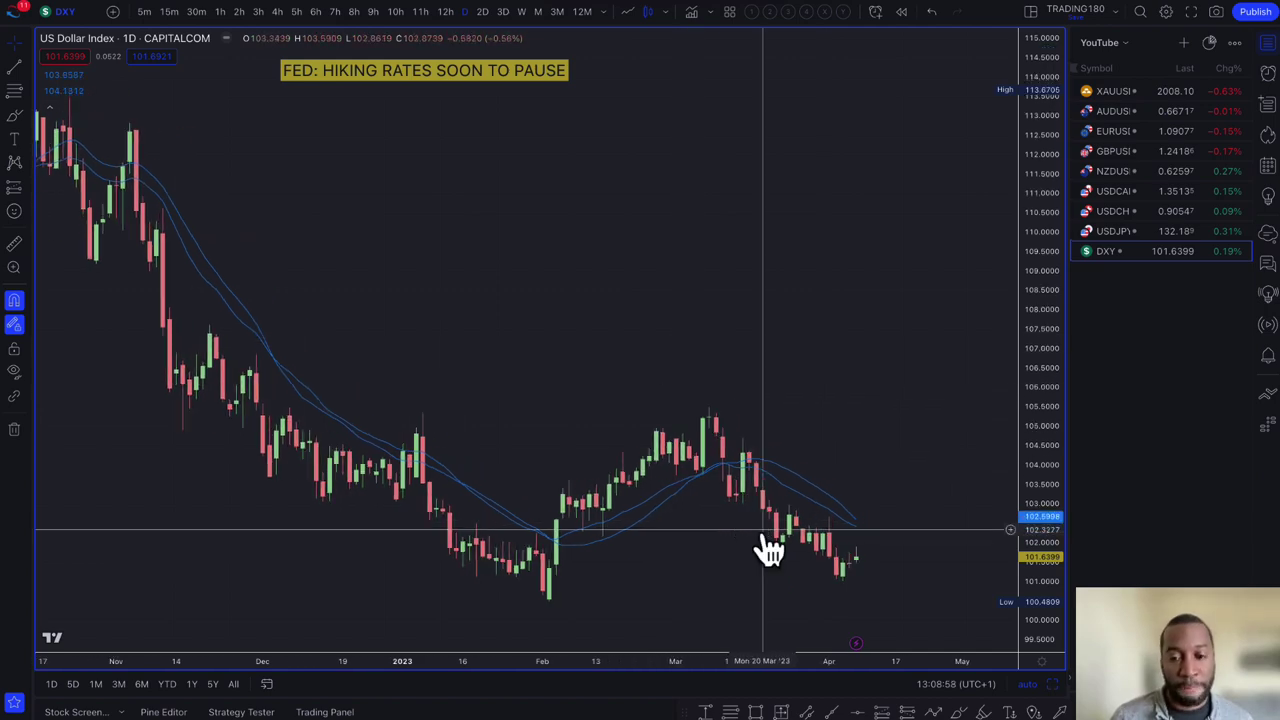
pyautogui.scroll(1, 736, 524)
pyautogui.scroll(-1, 684, 502)
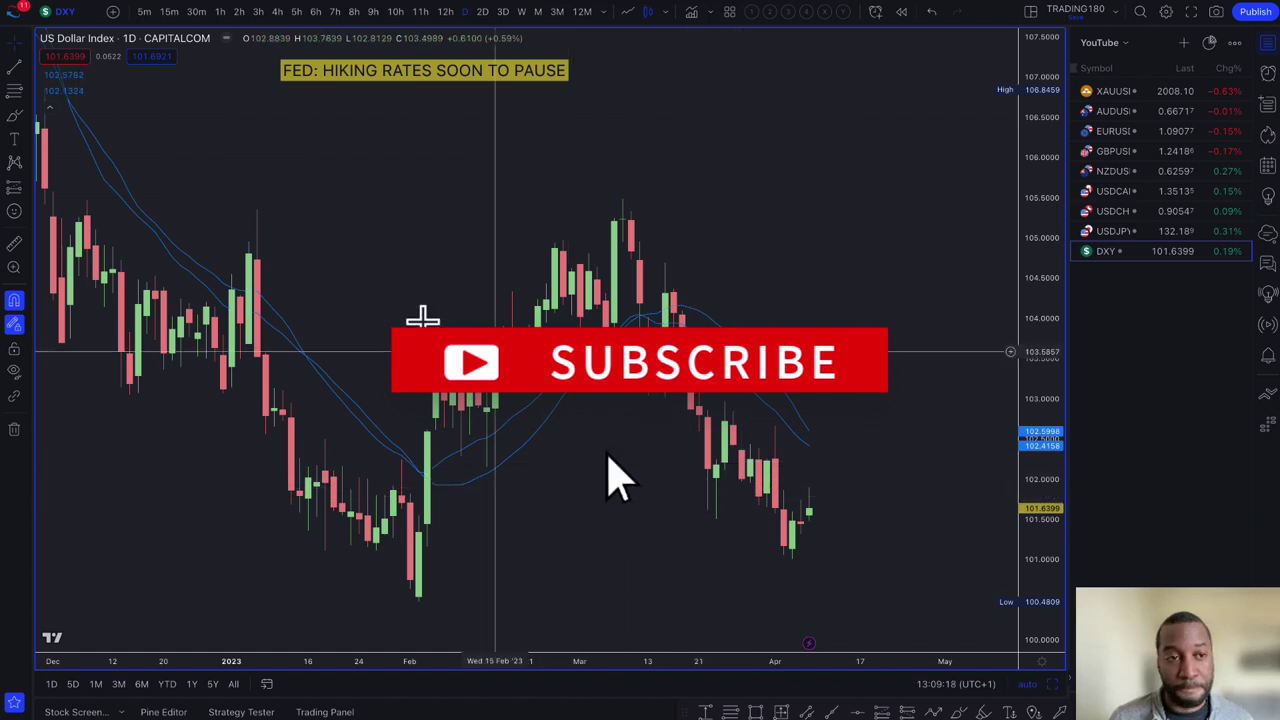
# Mark a supply zone from 101.8269 up to 102.9709 at the late-March candles with the Fib Retracement tool and the SUPPLY template.
pyautogui.click(28, 118)
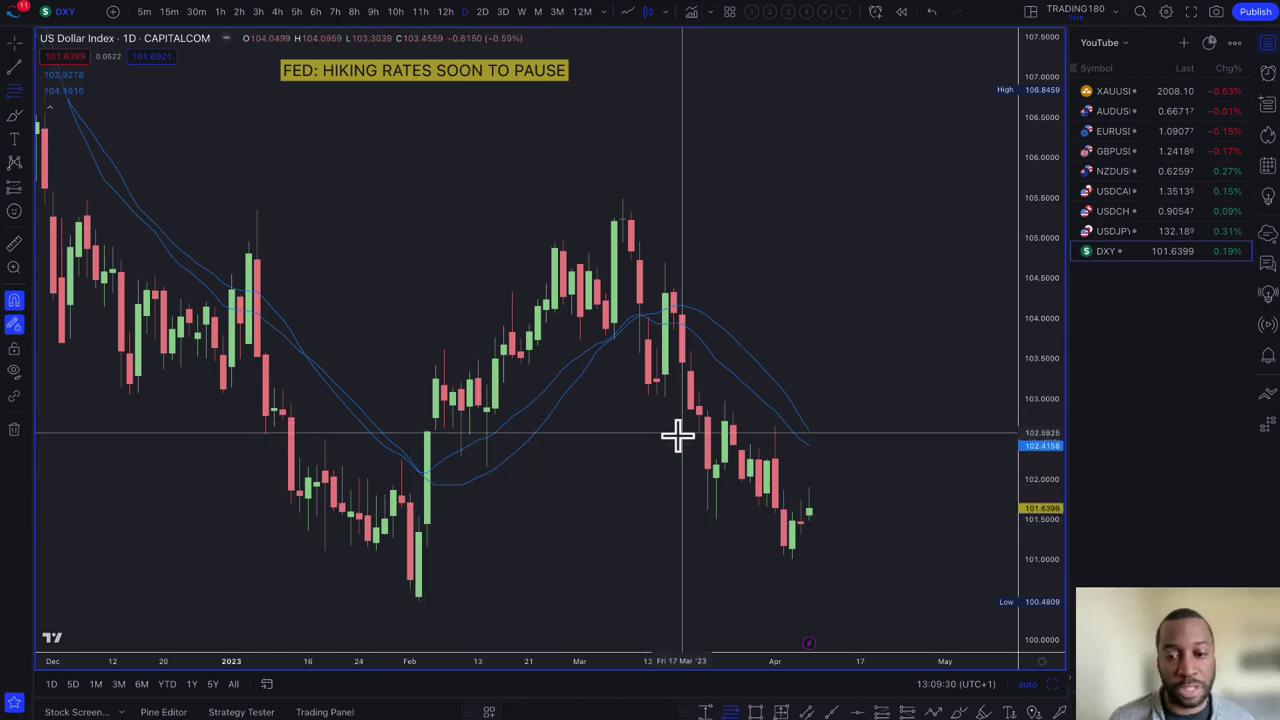
pyautogui.moveTo(768, 487)
pyautogui.mouseDown()
pyautogui.moveTo(777, 431)
pyautogui.moveTo(724, 401)
pyautogui.mouseUp()
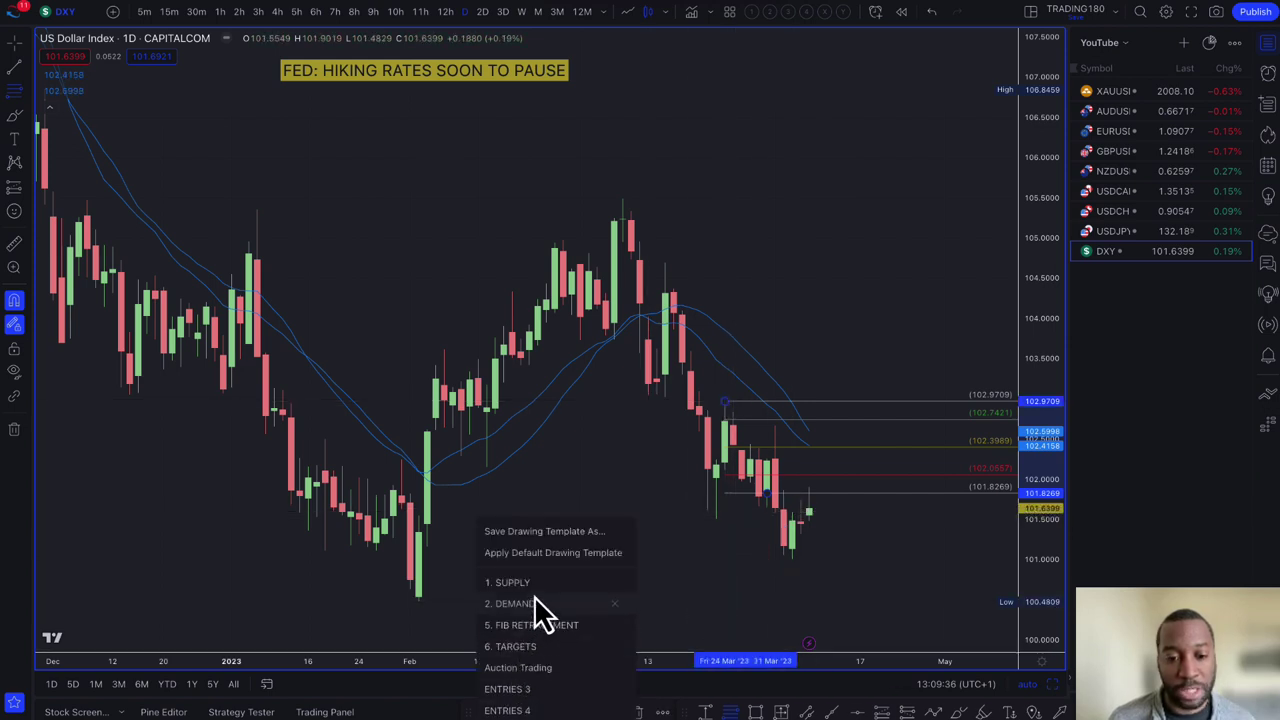
pyautogui.click(540, 582)
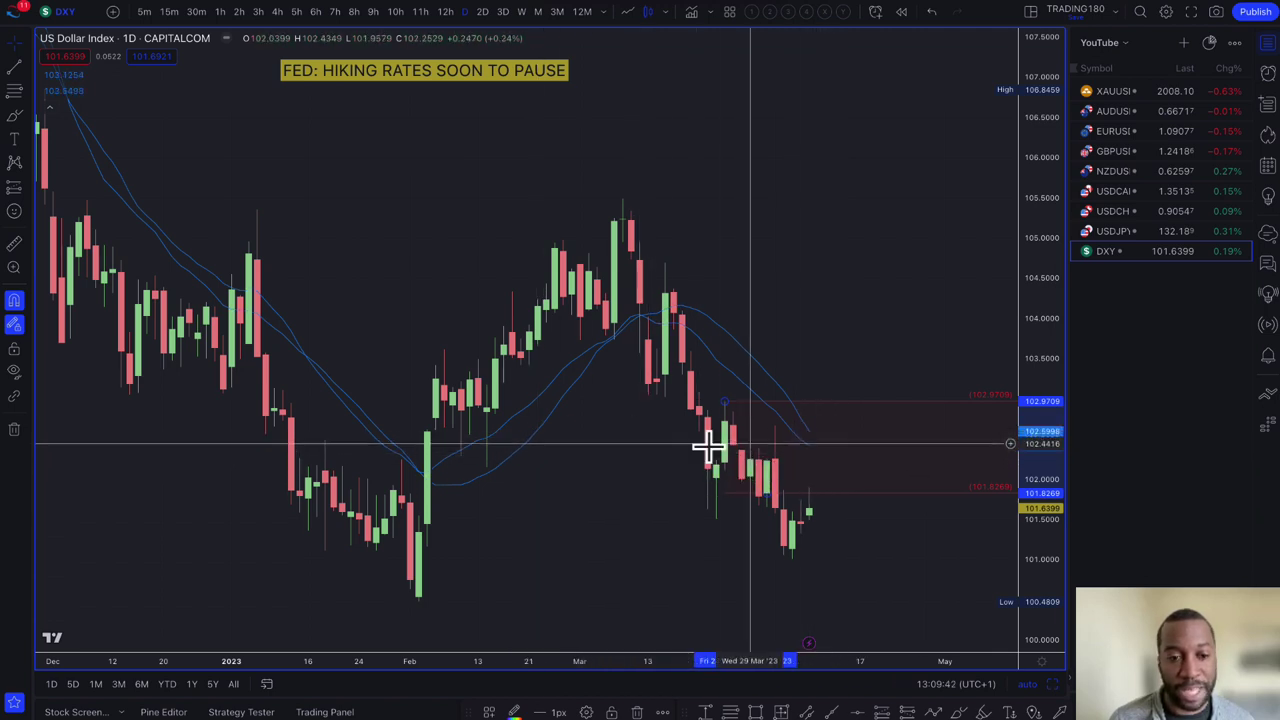
# Draw a rectangle from 14 Dec '22 to 16 May '23 between about 102.67 and 103.05 and apply the EQUAL HIGHS/LOWS template.
pyautogui.click(25, 113)
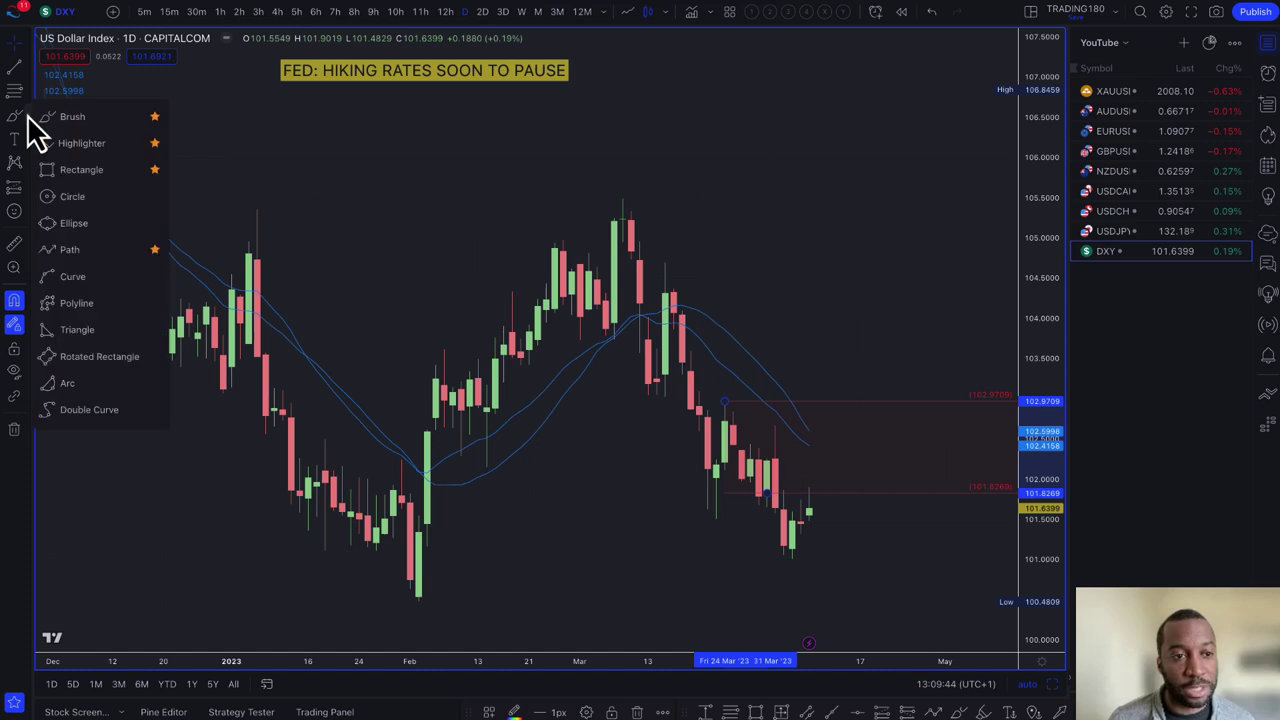
pyautogui.click(60, 170)
pyautogui.scroll(-5, 300, 400)
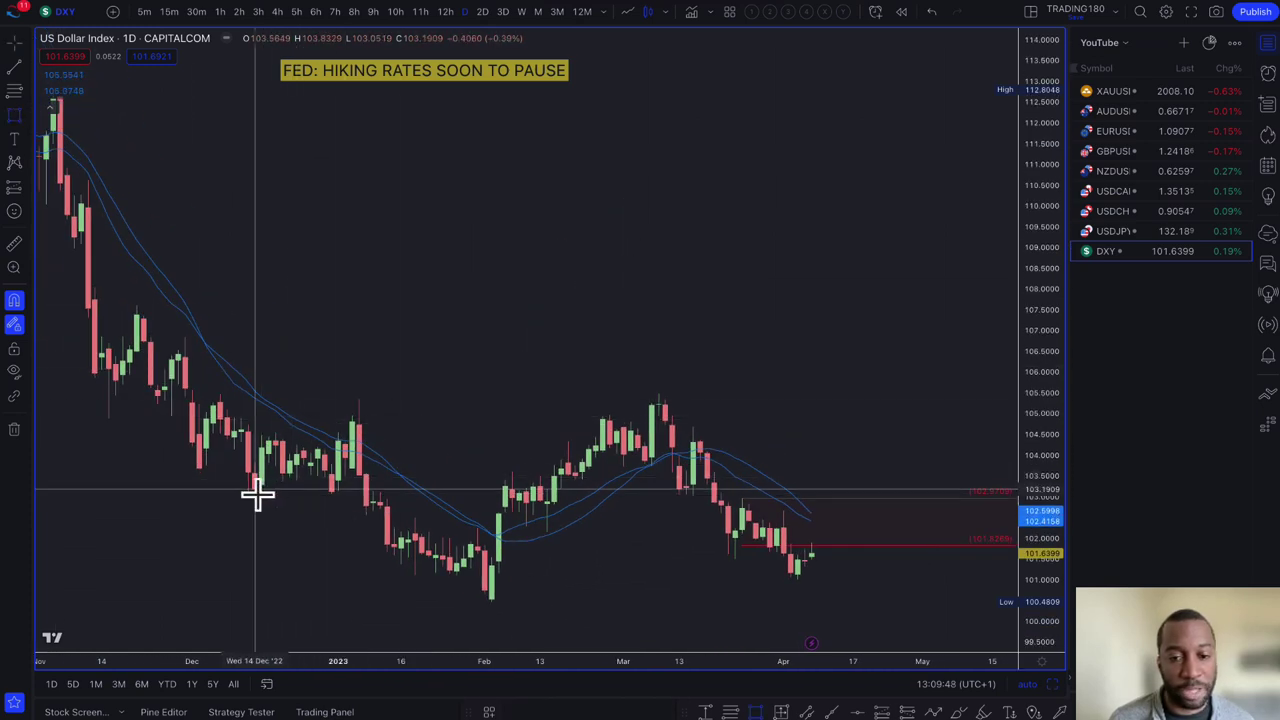
pyautogui.moveTo(255, 494); pyautogui.dragTo(993, 515)
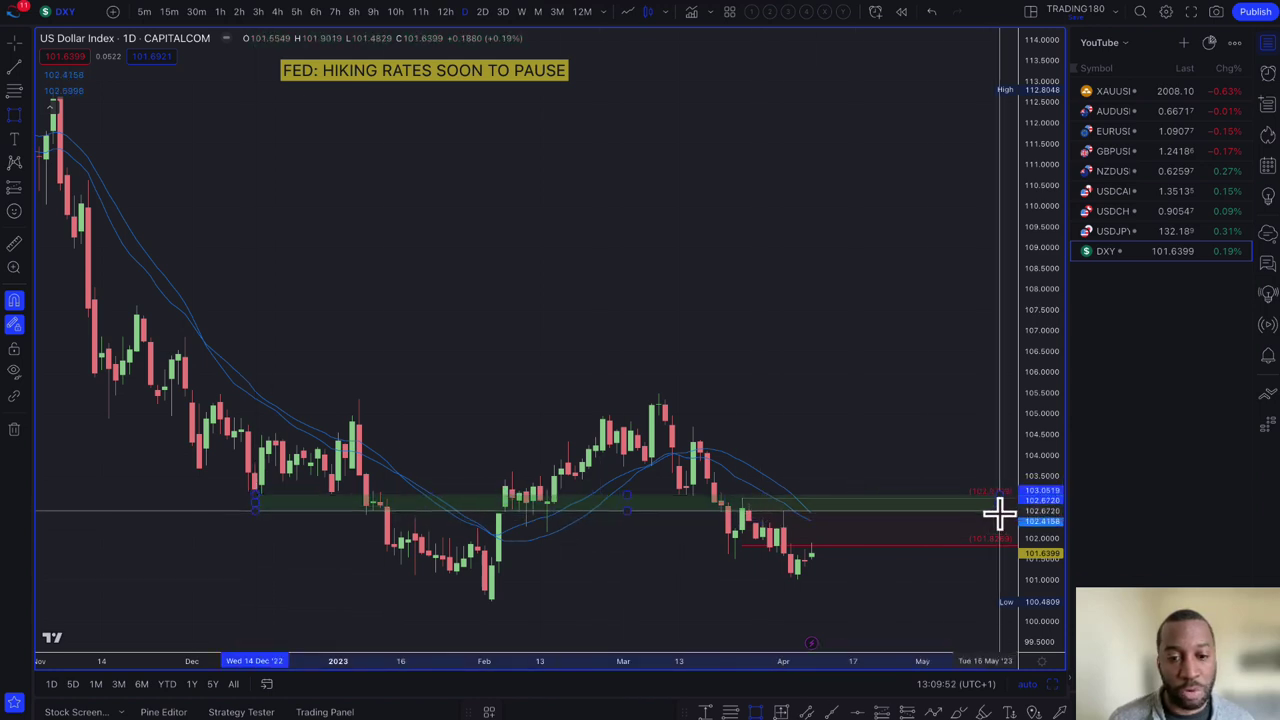
pyautogui.click(490, 712)
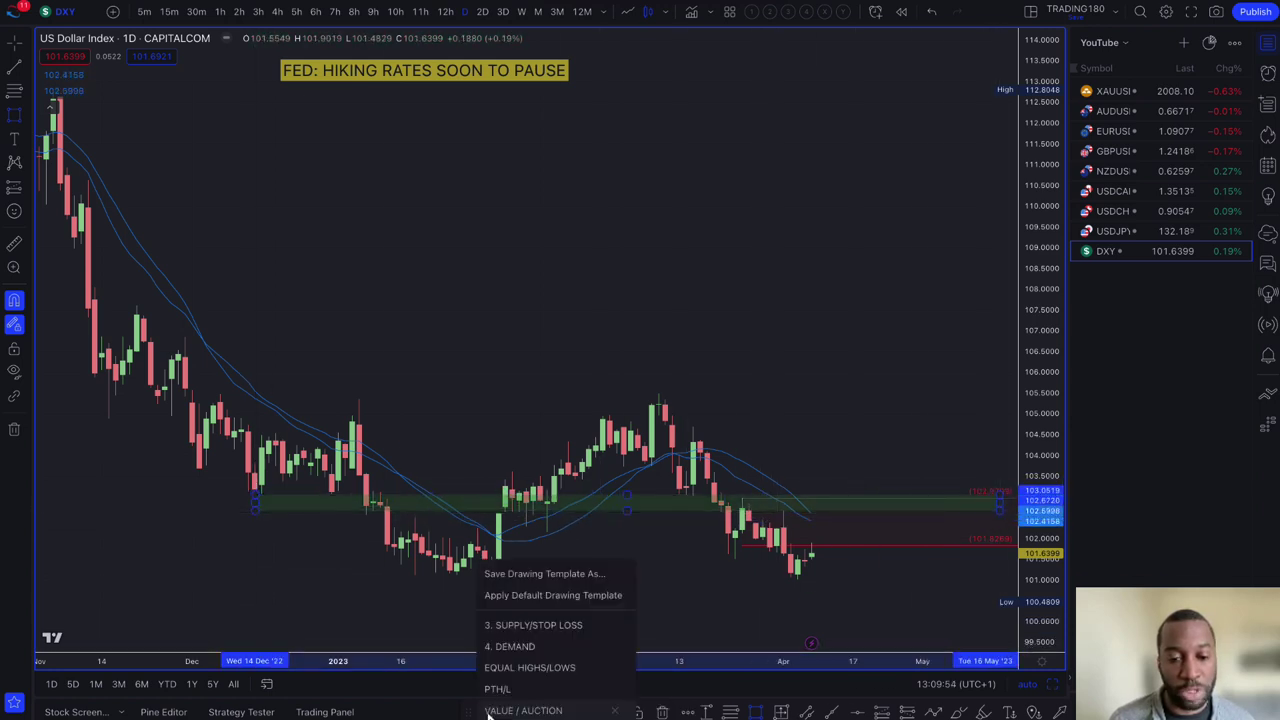
pyautogui.click(538, 668)
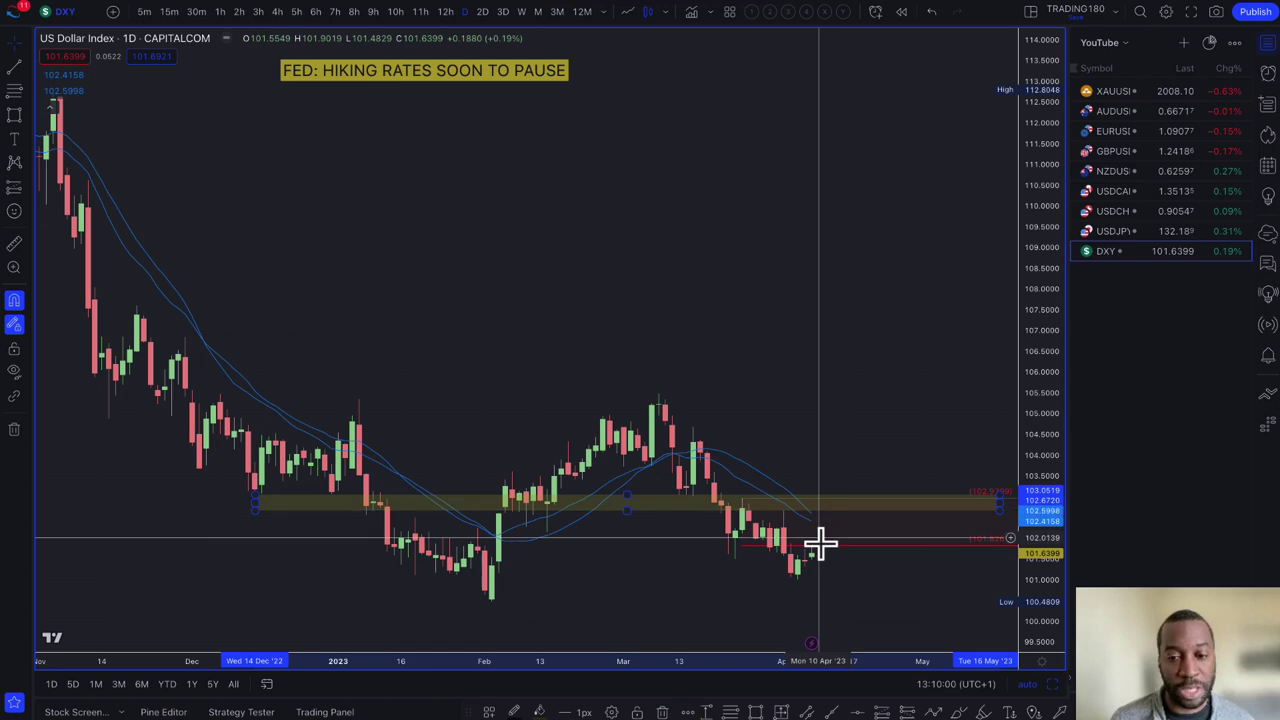
# Draw a projection path from the latest candle up into the rectangle zone and down to about 101.29 on 18 Apr '23.
pyautogui.click(26, 117)
pyautogui.click(63, 249)
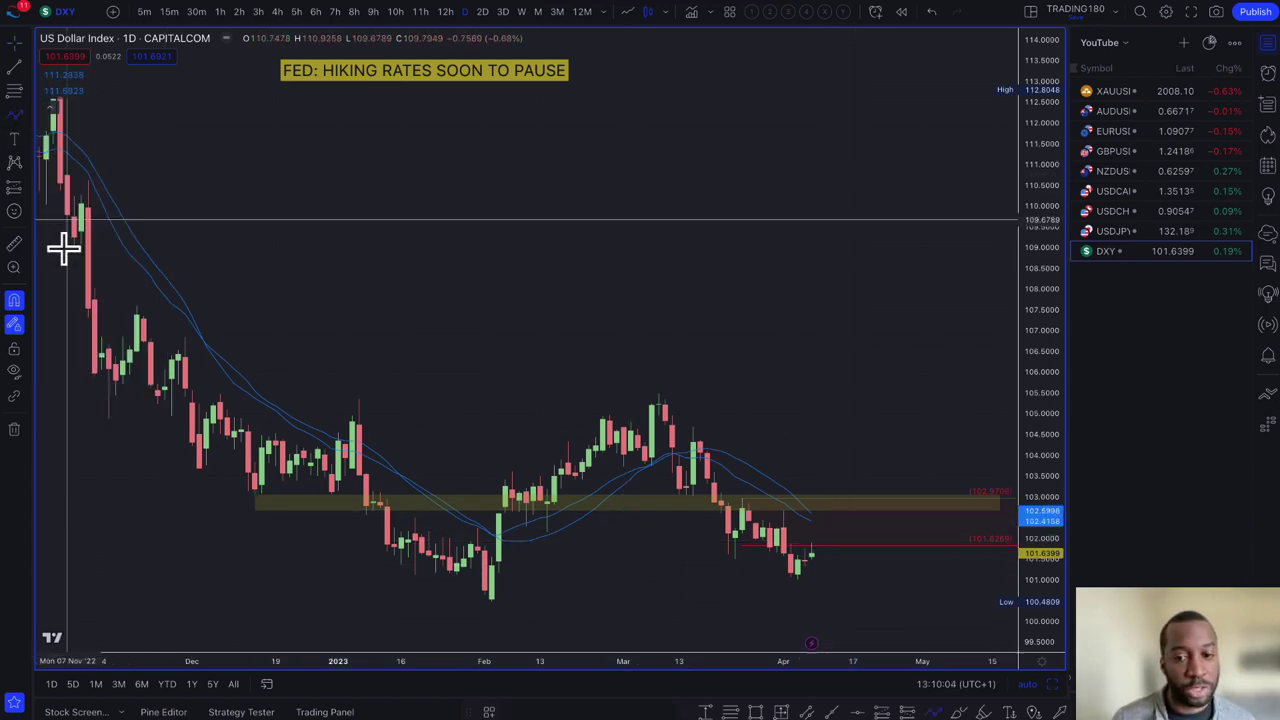
pyautogui.click(811, 546)
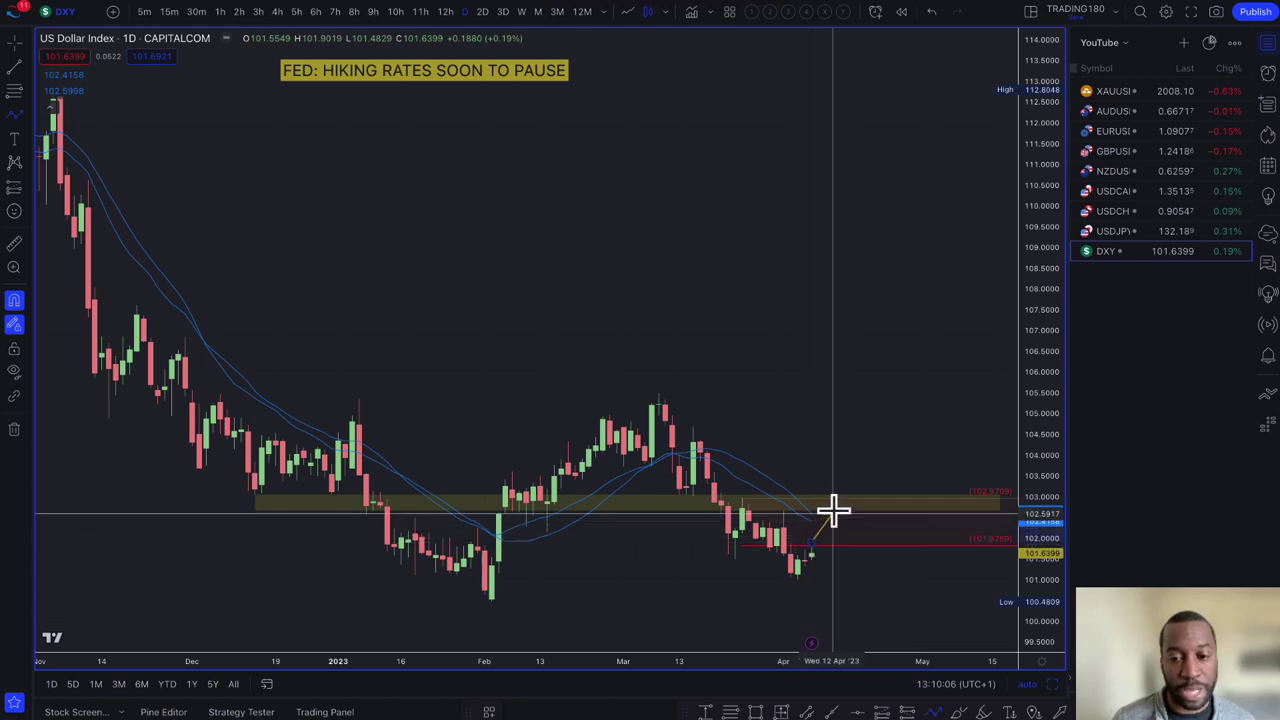
pyautogui.click(838, 503)
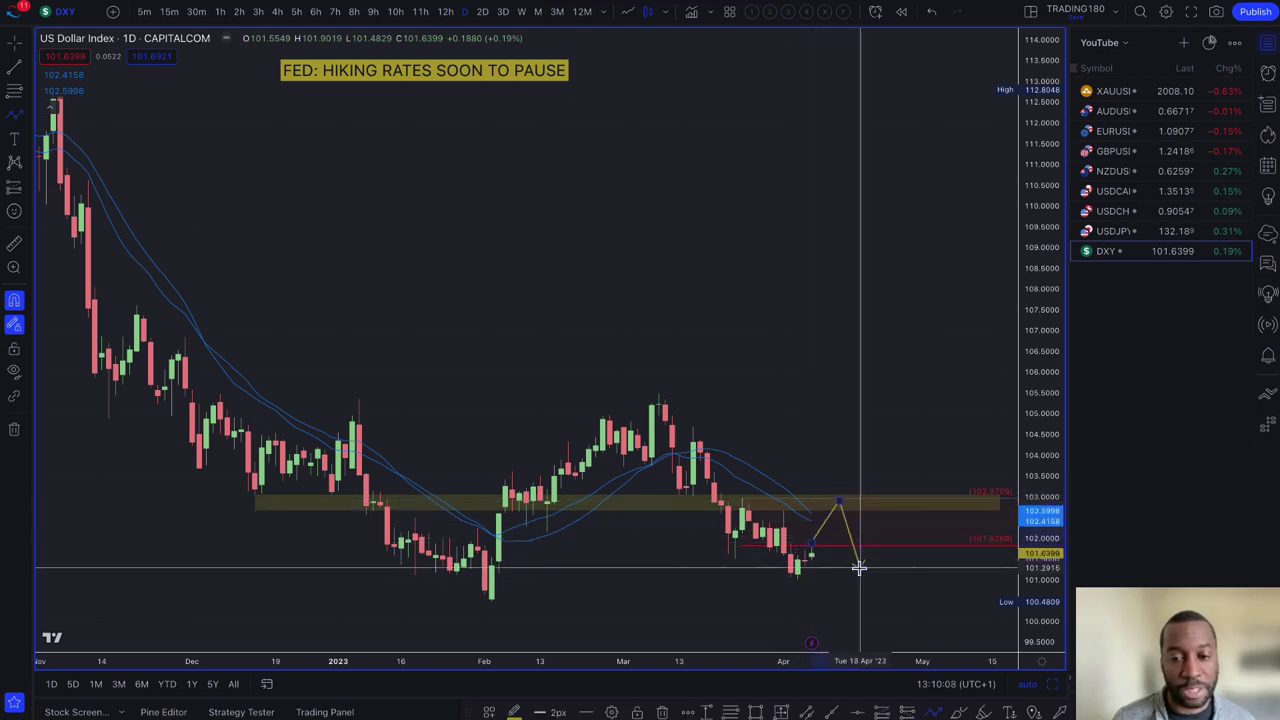
pyautogui.click(859, 567)
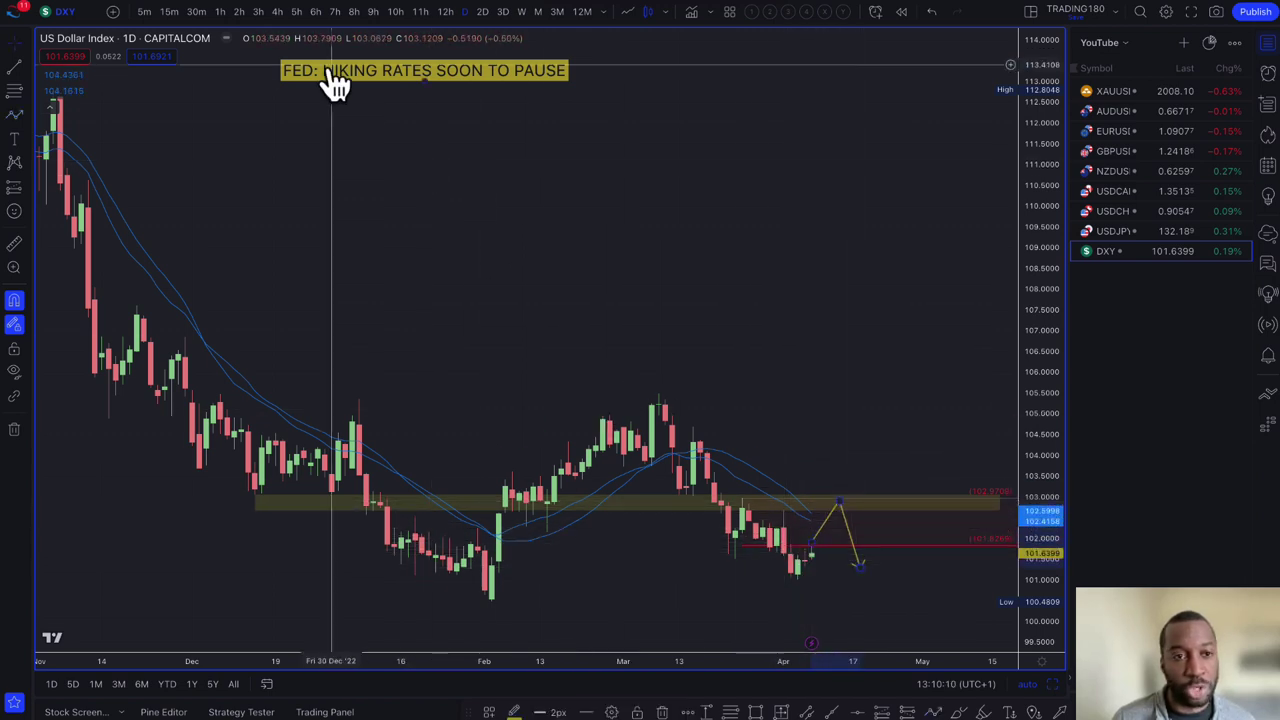
# Set the US Dollar Index chart to the 1-hour timeframe and bring the recent price action into view.
pyautogui.click(220, 12)
pyautogui.moveTo(434, 171); pyautogui.dragTo(565, 255)
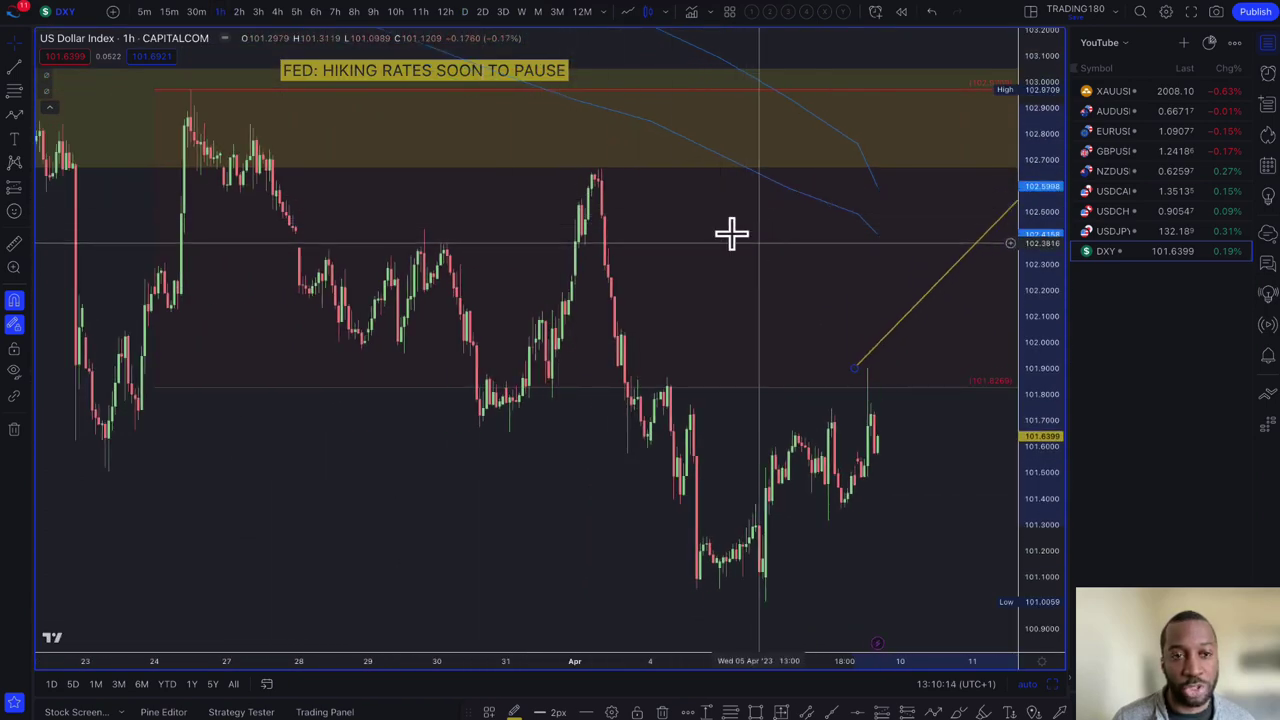
# On the daily US Dollar Index chart, lower the projection path's peak to about 102.7 and nudge the FED rate note slightly.
pyautogui.click(465, 12)
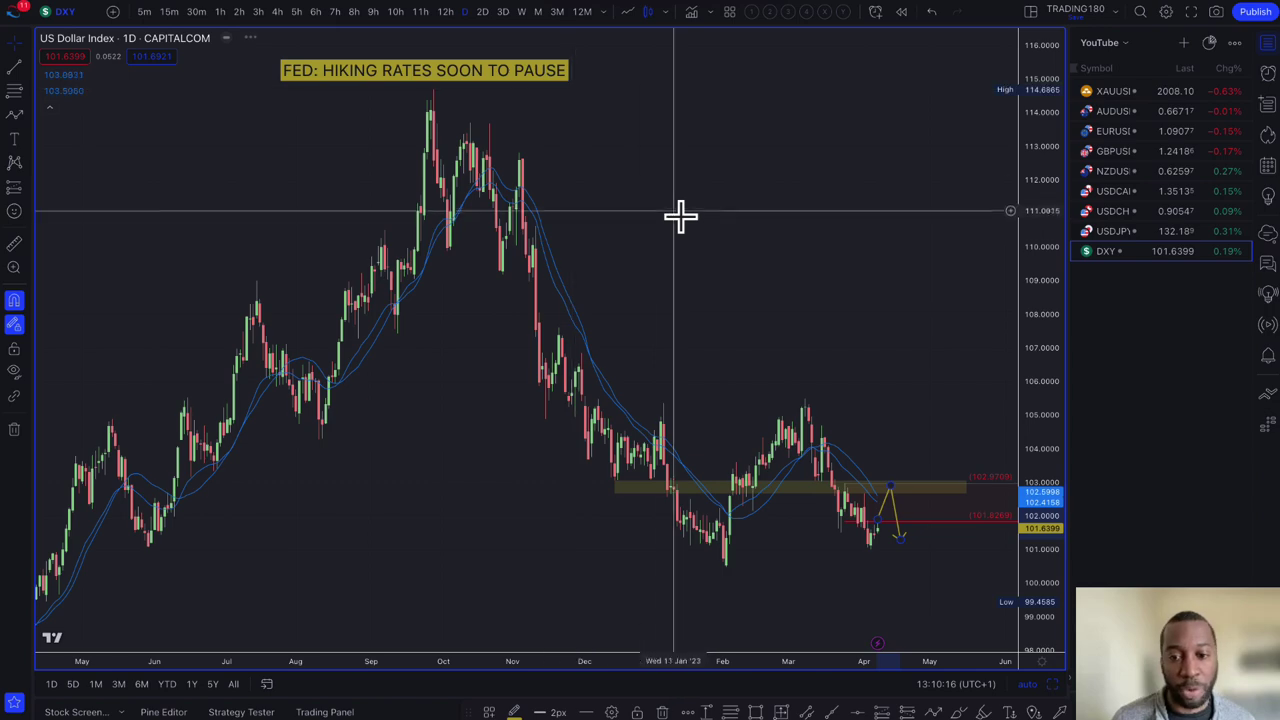
pyautogui.scroll(5, 679, 213)
pyautogui.scroll(1, 679, 213)
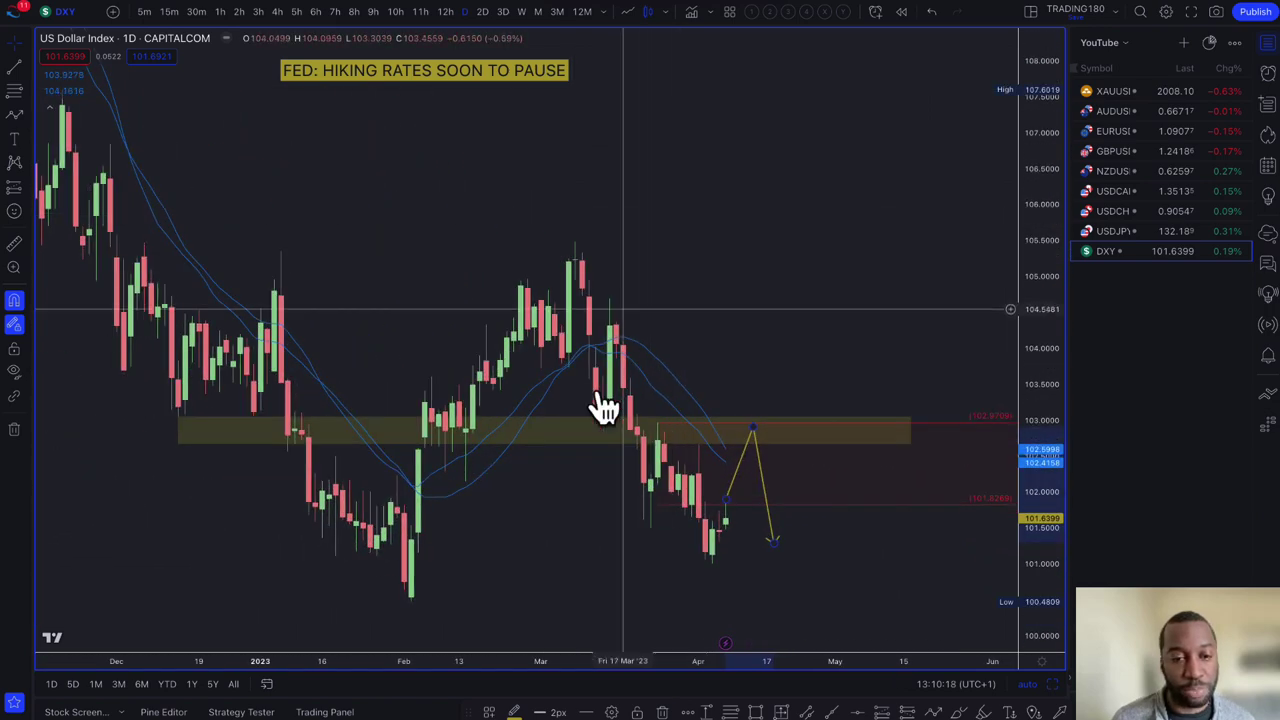
pyautogui.rightClick(763, 455)
pyautogui.click(733, 391)
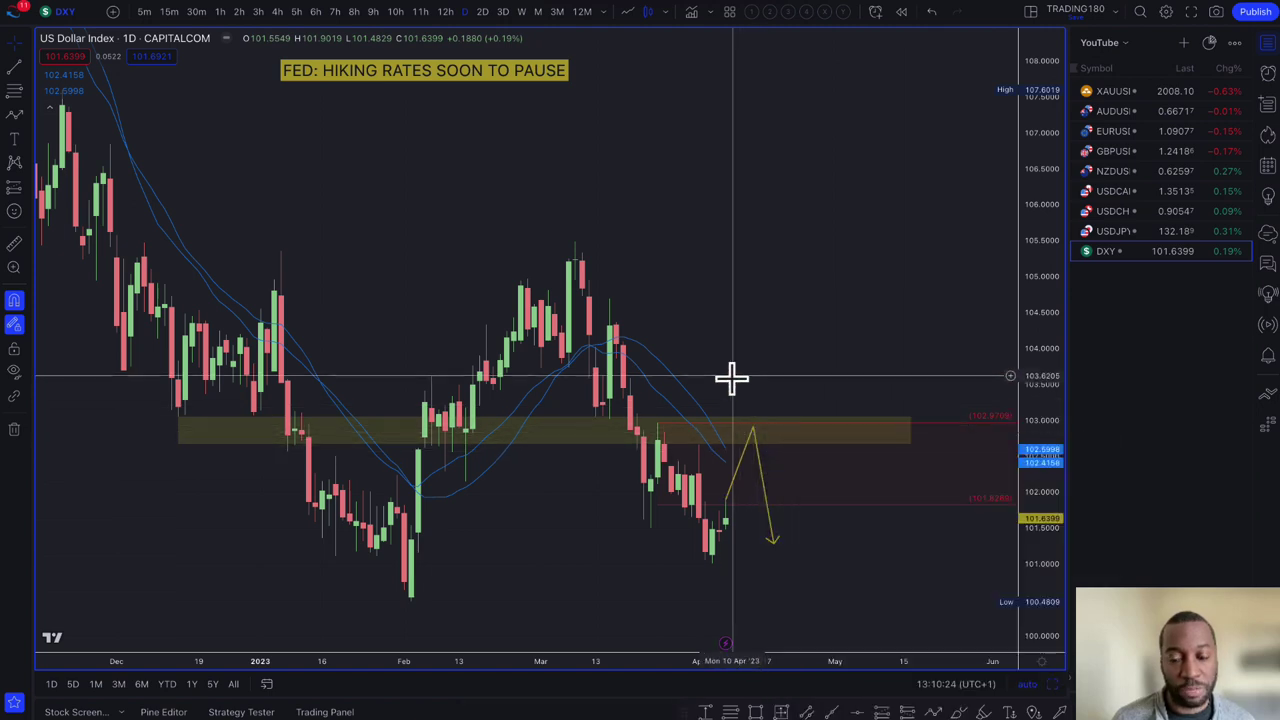
pyautogui.moveTo(754, 428)
pyautogui.mouseDown()
pyautogui.moveTo(753, 460)
pyautogui.moveTo(752, 441)
pyautogui.mouseUp()
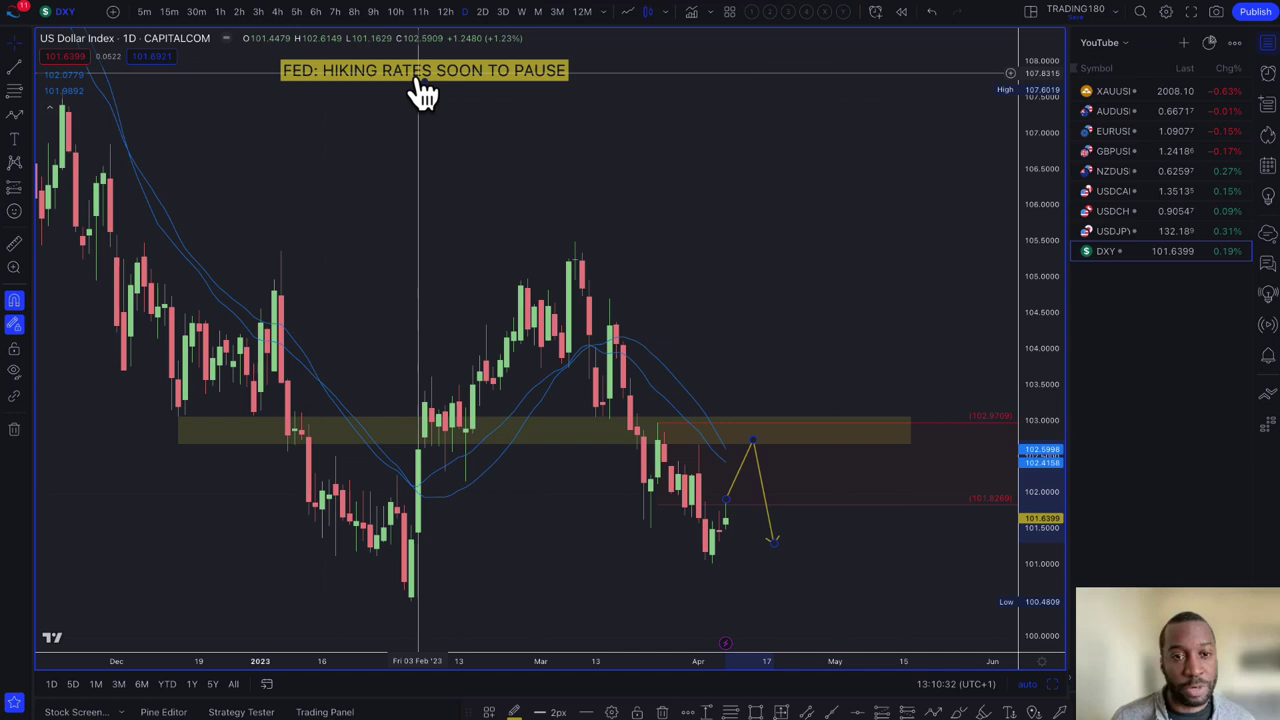
pyautogui.moveTo(428, 78); pyautogui.dragTo(426, 74)
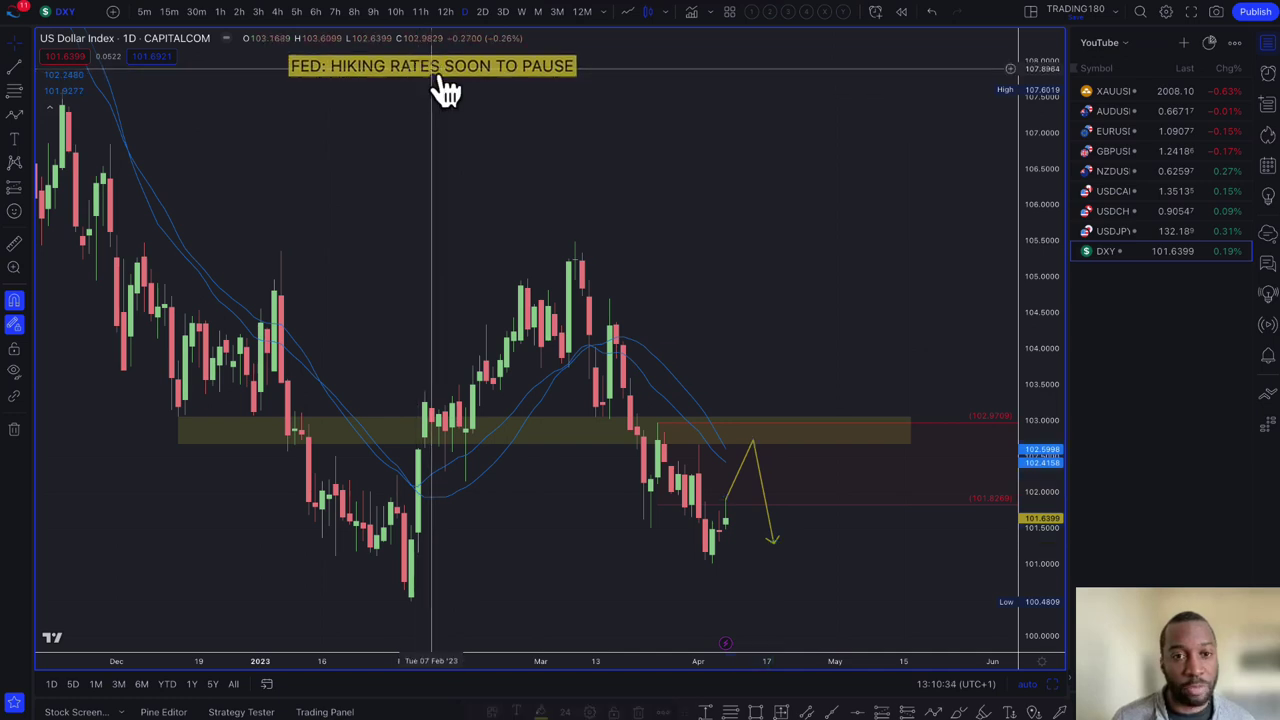
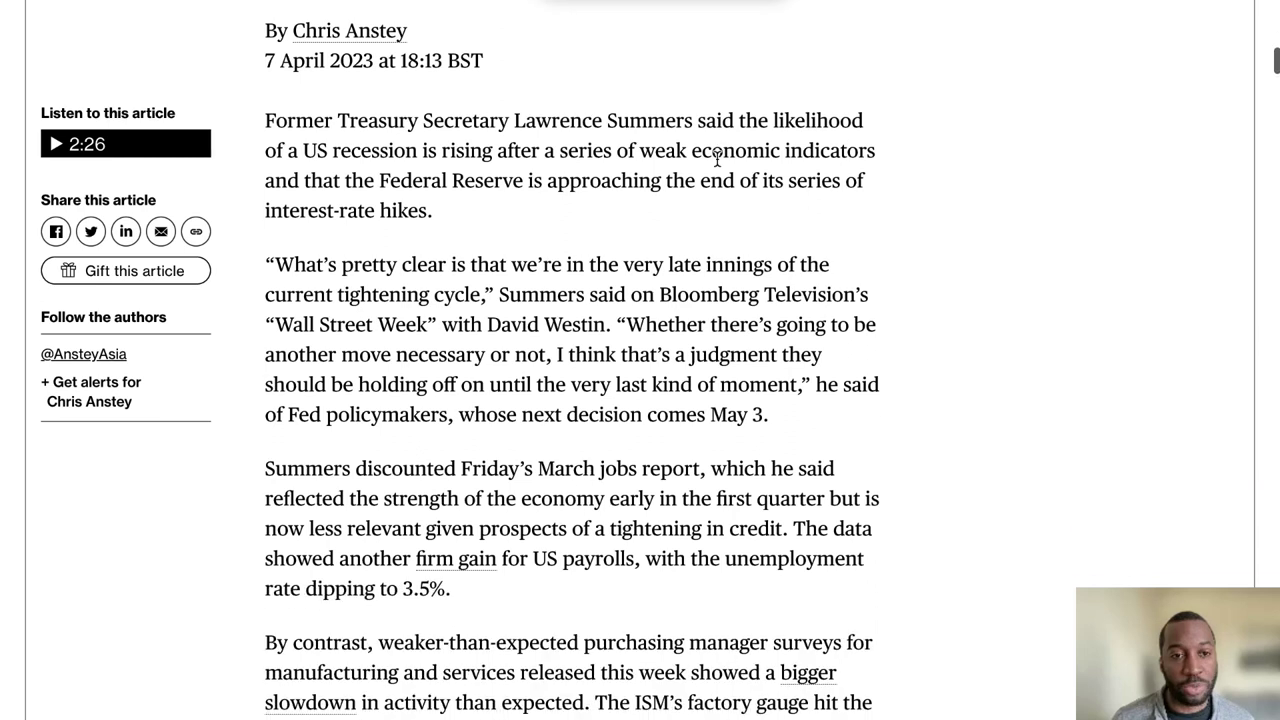
# Read the news article on the Summers recession warning, highlighting each paragraph through the one on weaker purchasing manager surveys.
pyautogui.moveTo(372, 57); pyautogui.dragTo(418, 160)
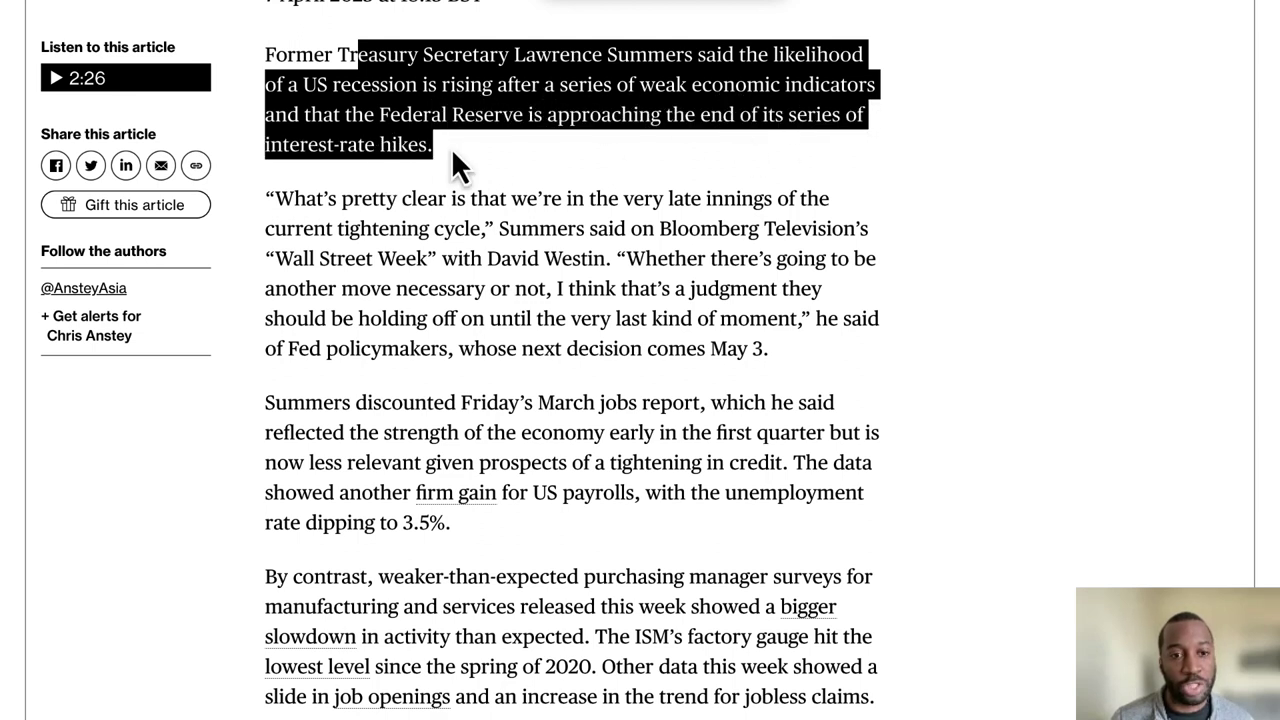
pyautogui.moveTo(265, 198); pyautogui.dragTo(760, 350)
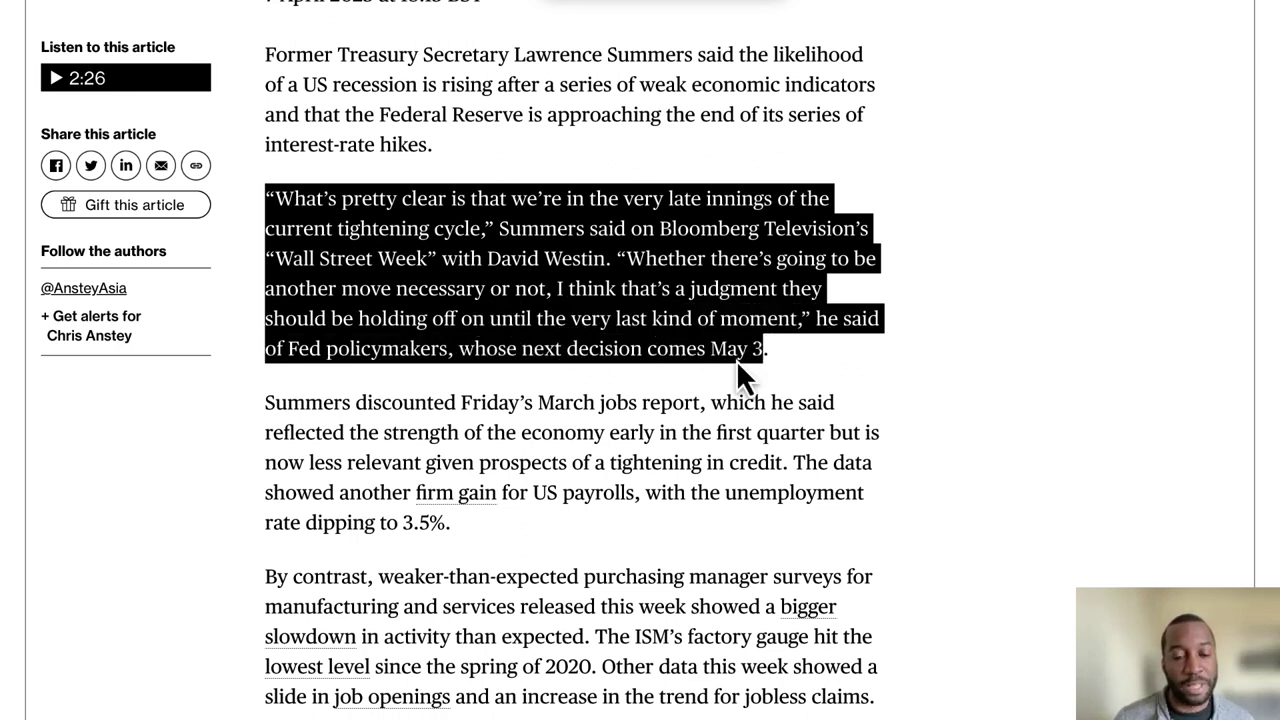
pyautogui.scroll(-2, 417, 462)
pyautogui.moveTo(458, 338); pyautogui.dragTo(562, 400)
pyautogui.moveTo(640, 398); pyautogui.dragTo(478, 468)
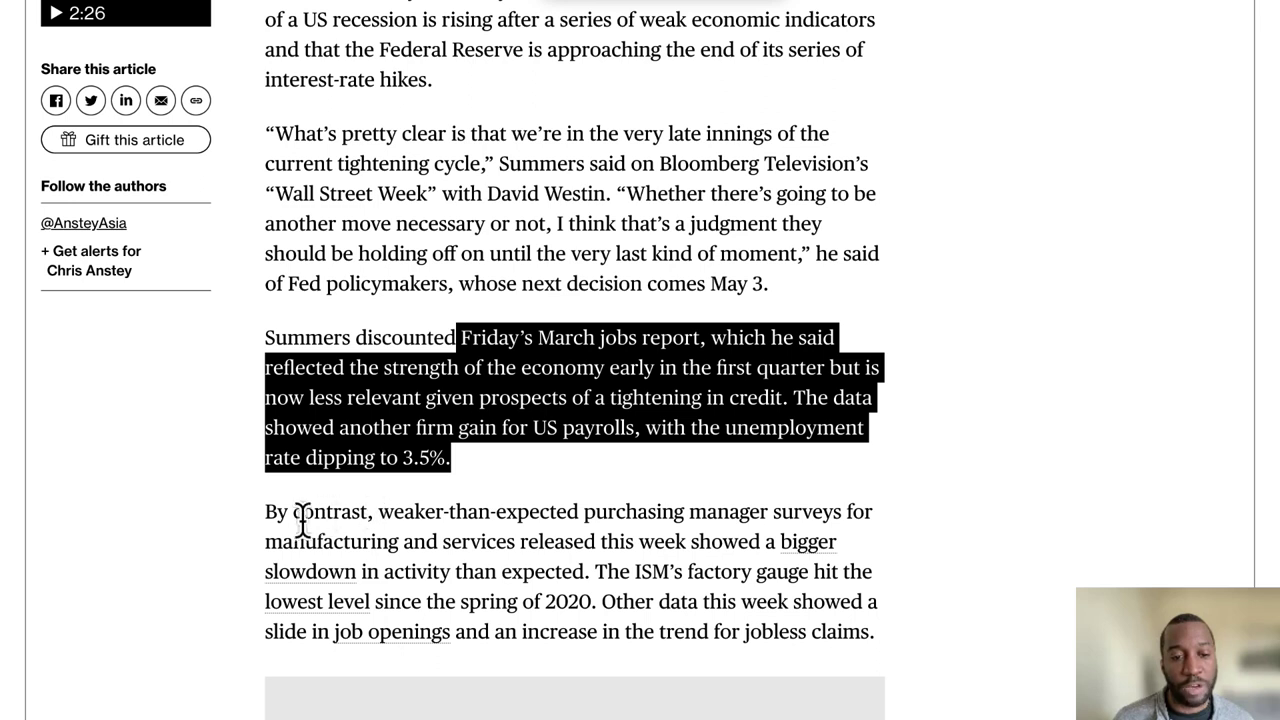
pyautogui.moveTo(266, 512); pyautogui.dragTo(880, 648)
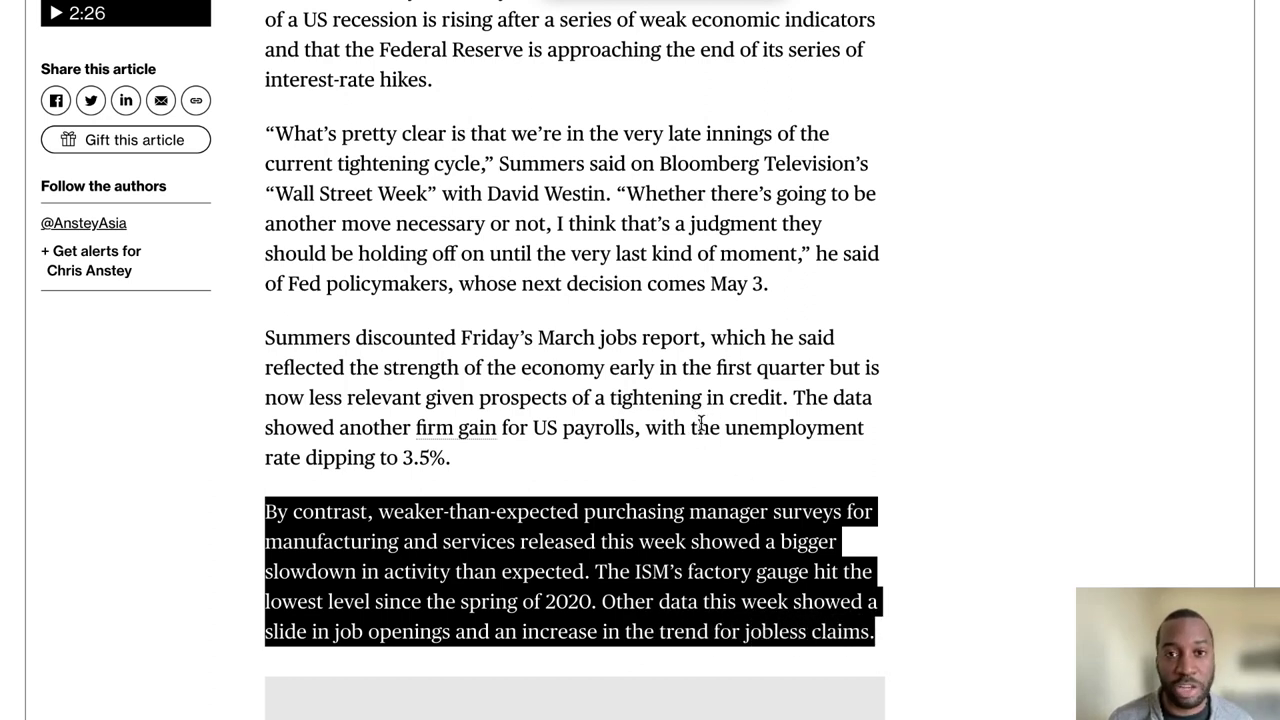
pyautogui.click(494, 251)
# Switch to the daily USD/JPY chart and delete the old yellow projection paths around the latest candles.
pyautogui.scroll(5, 491, 268)
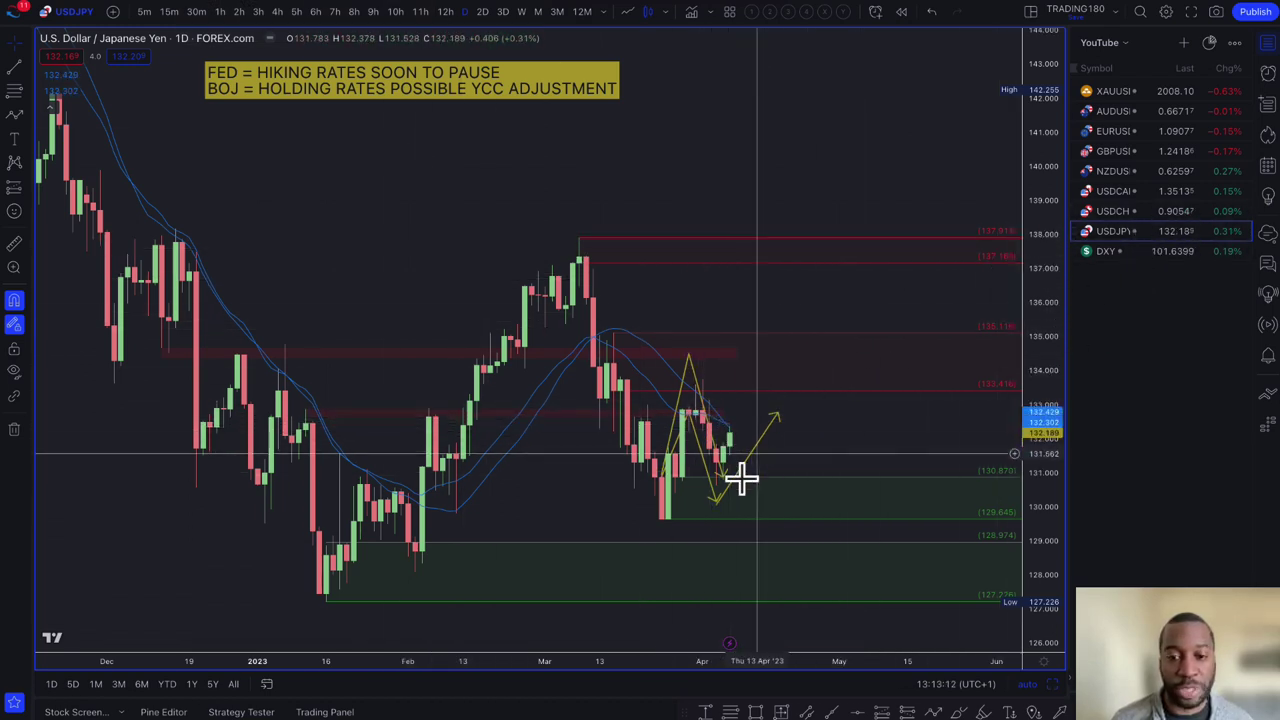
pyautogui.scroll(4, 767, 469)
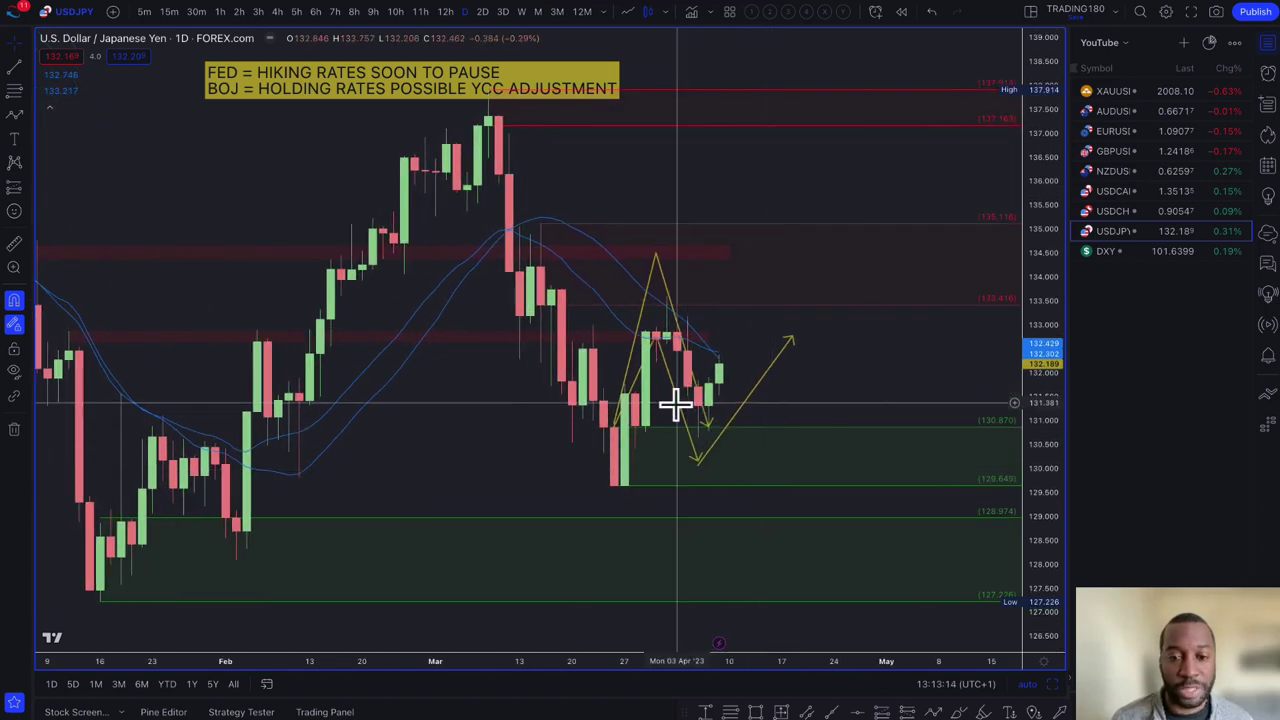
pyautogui.click(679, 410)
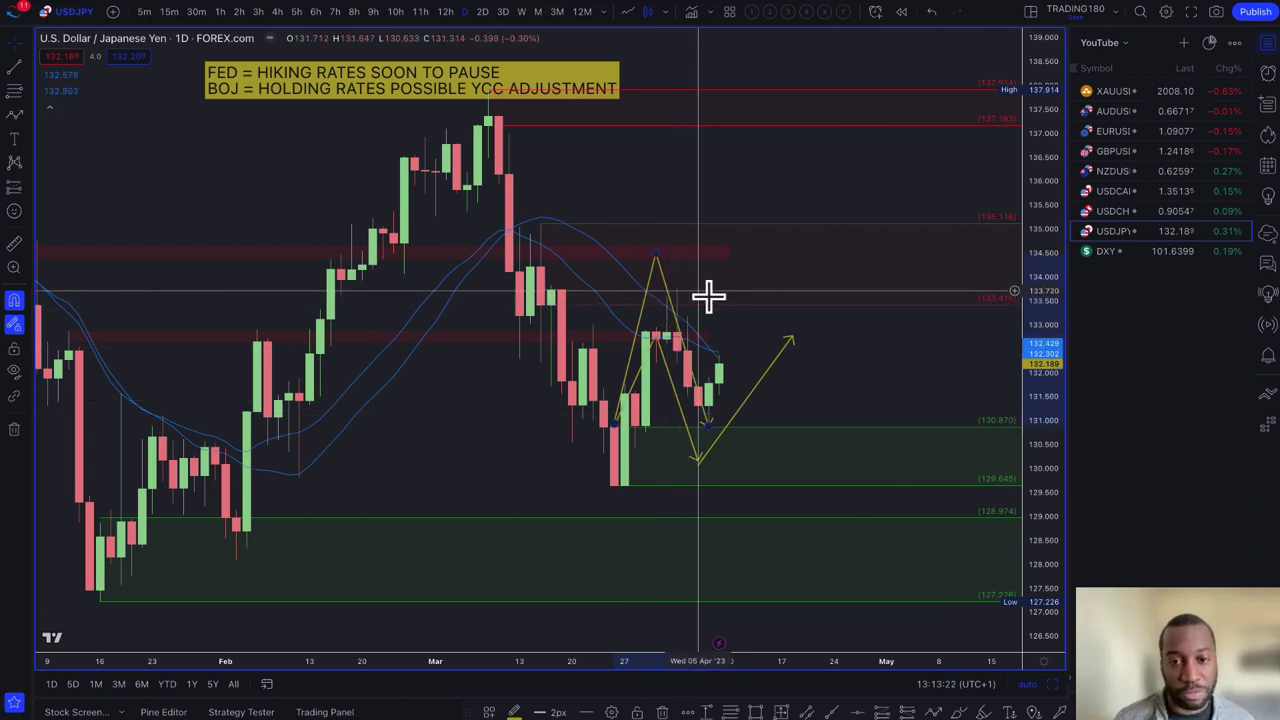
pyautogui.hotkey('ctrl', 'z')
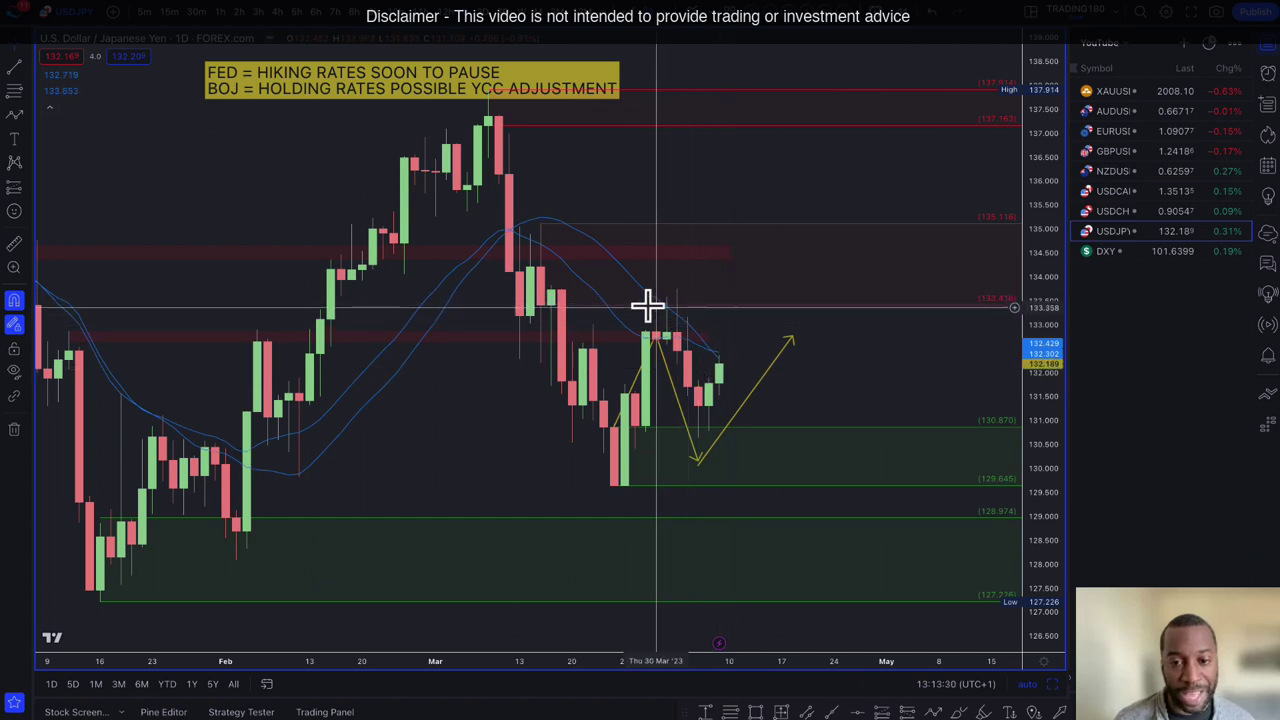
pyautogui.click(685, 430)
pyautogui.press('Delete')
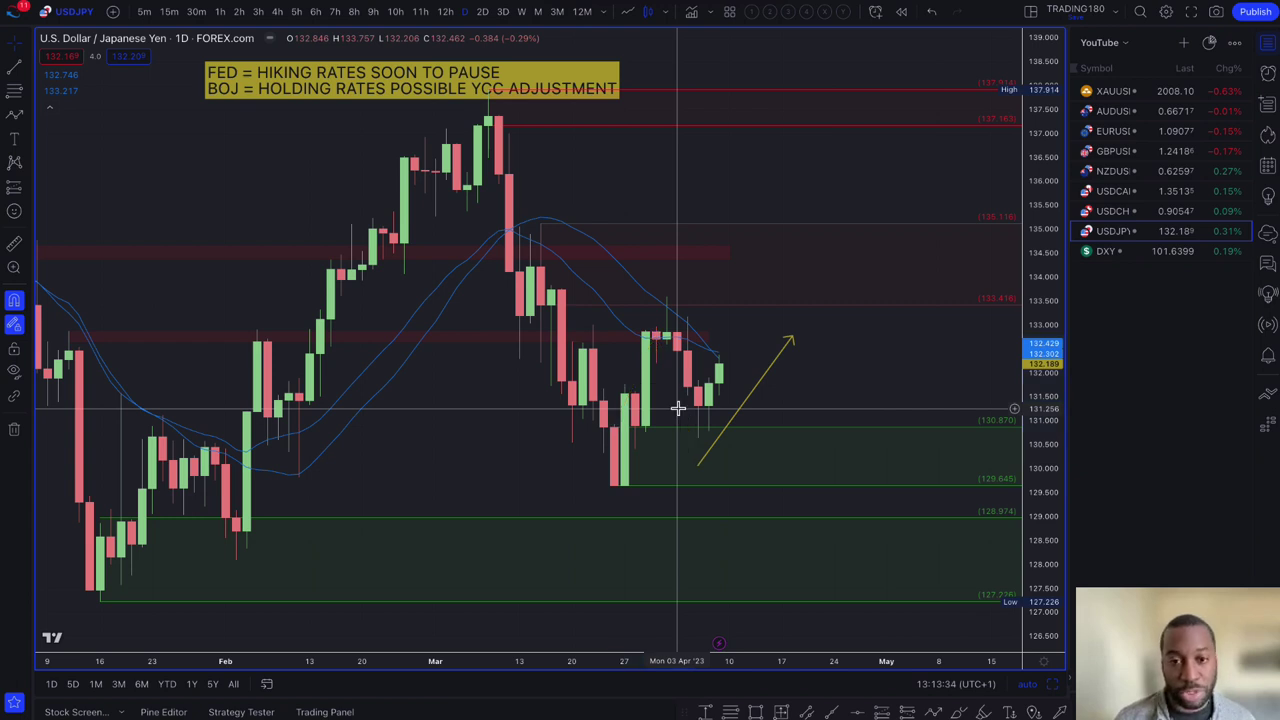
pyautogui.click(752, 392)
pyautogui.press('Delete')
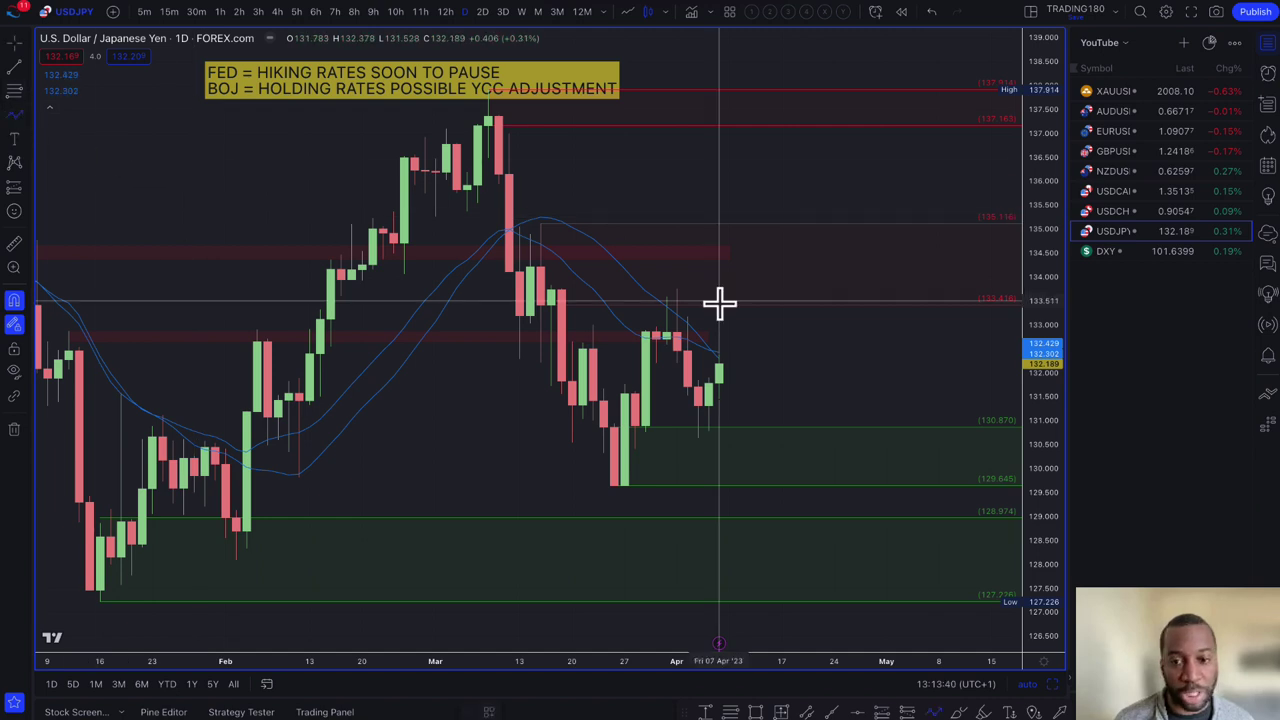
# Draw a projection path from the latest USD/JPY candle up to about 134.06 on 12 Apr '23 and down to about 131.2.
pyautogui.moveTo(726, 355)
pyautogui.mouseDown()
pyautogui.moveTo(740, 297)
pyautogui.moveTo(666, 314)
pyautogui.moveTo(706, 449)
pyautogui.moveTo(731, 294)
pyautogui.moveTo(748, 285)
pyautogui.mouseUp()
pyautogui.click(749, 274)
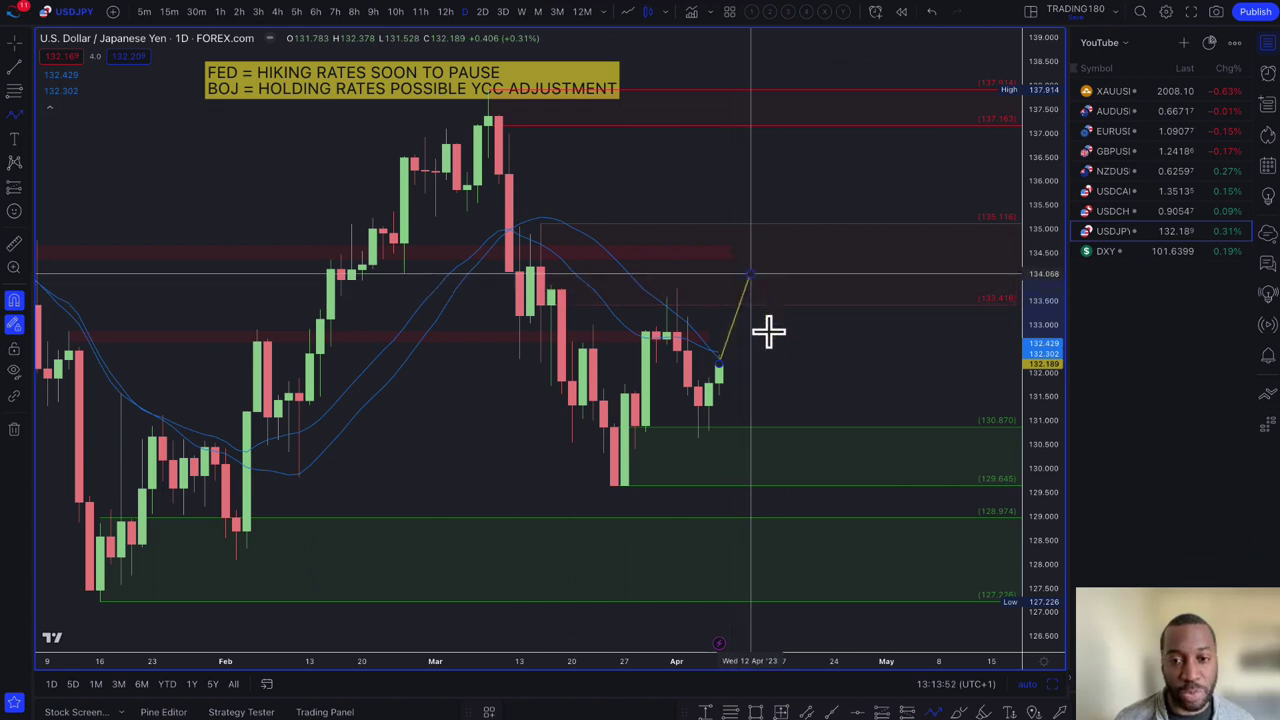
pyautogui.doubleClick(790, 410)
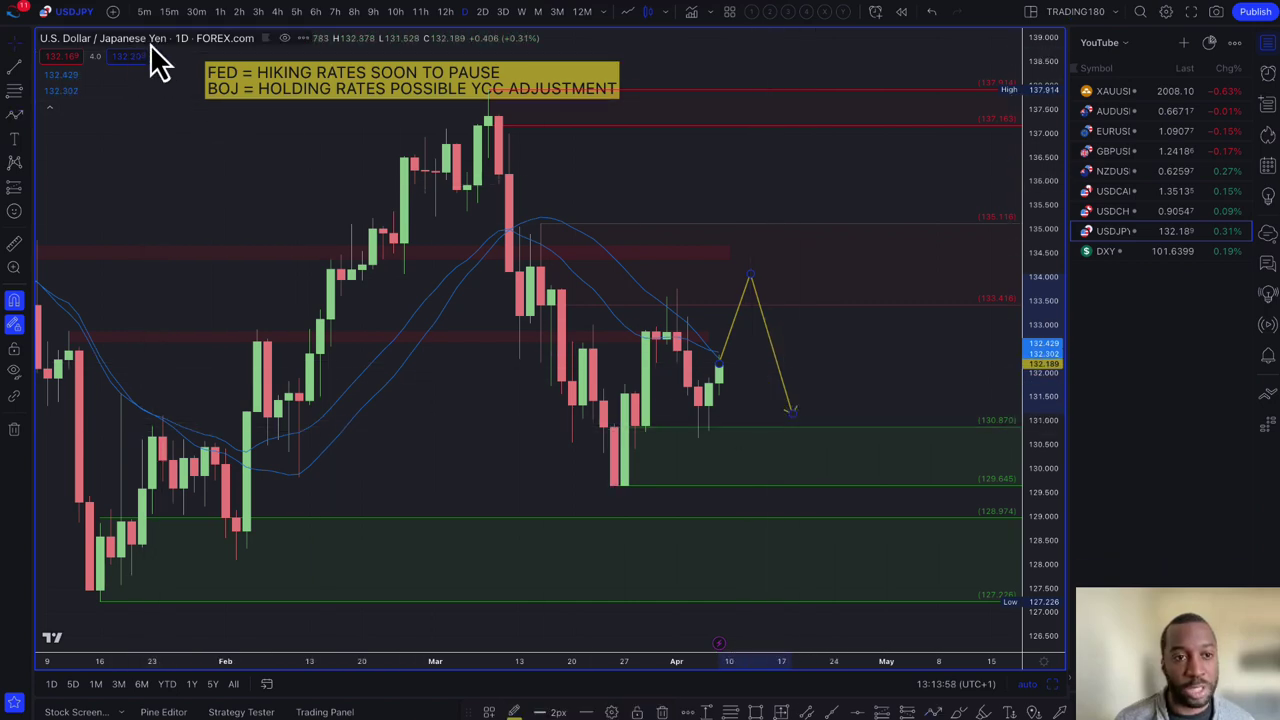
# Reshape the USD/JPY projection path so it peaks at about 134.8 and ends at about 130 on 17 Apr '23.
pyautogui.scroll(-3, 460, 265)
pyautogui.scroll(-2, 512, 275)
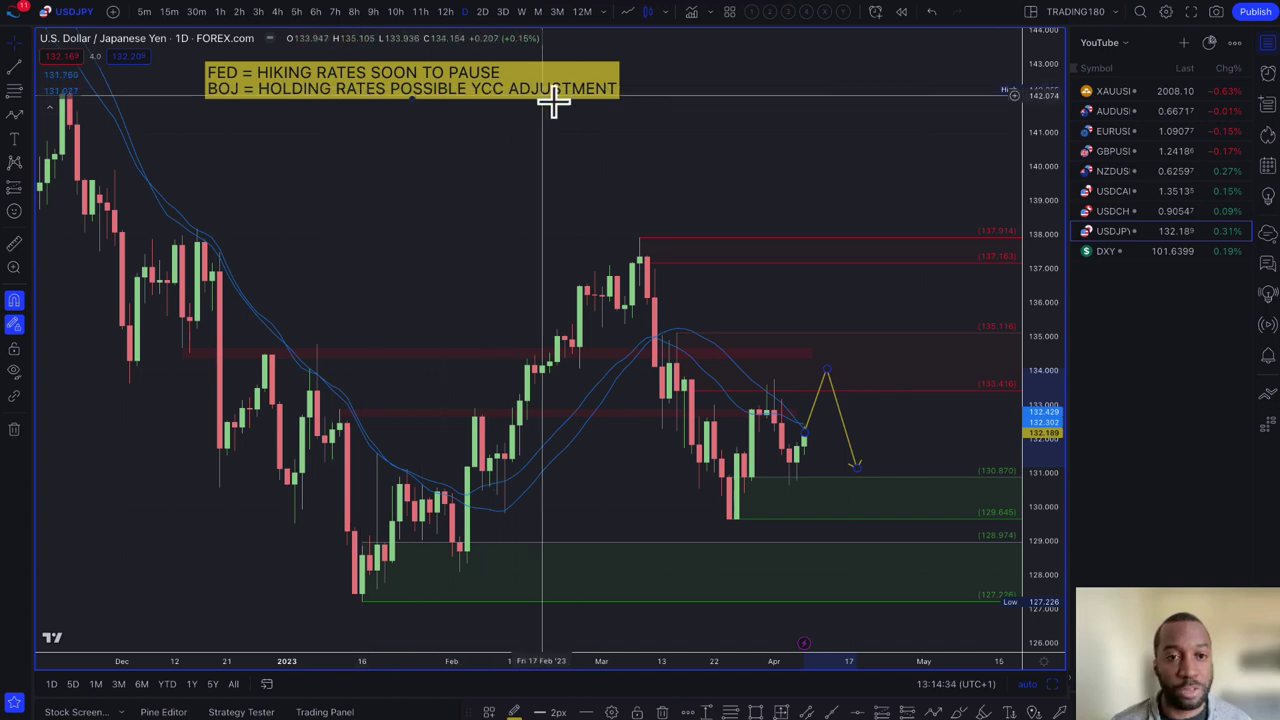
pyautogui.rightClick(906, 530)
pyautogui.moveTo(855, 470); pyautogui.dragTo(906, 573)
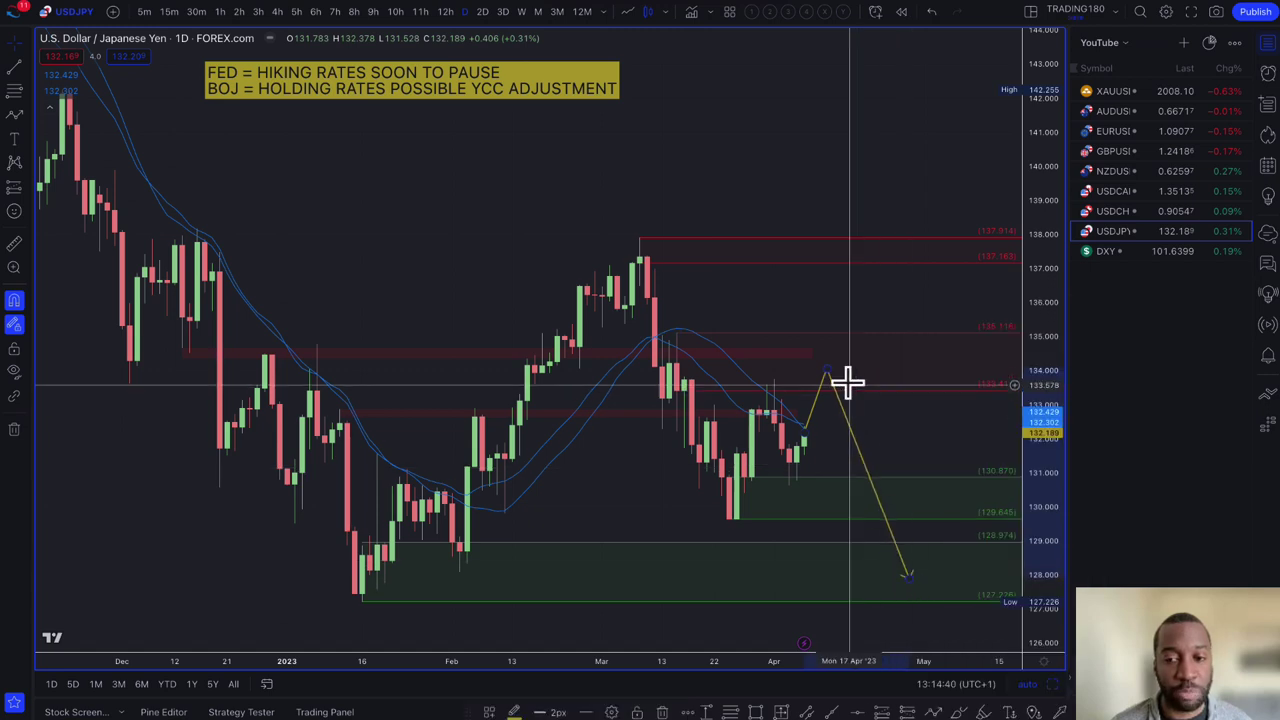
pyautogui.moveTo(826, 370); pyautogui.dragTo(820, 344)
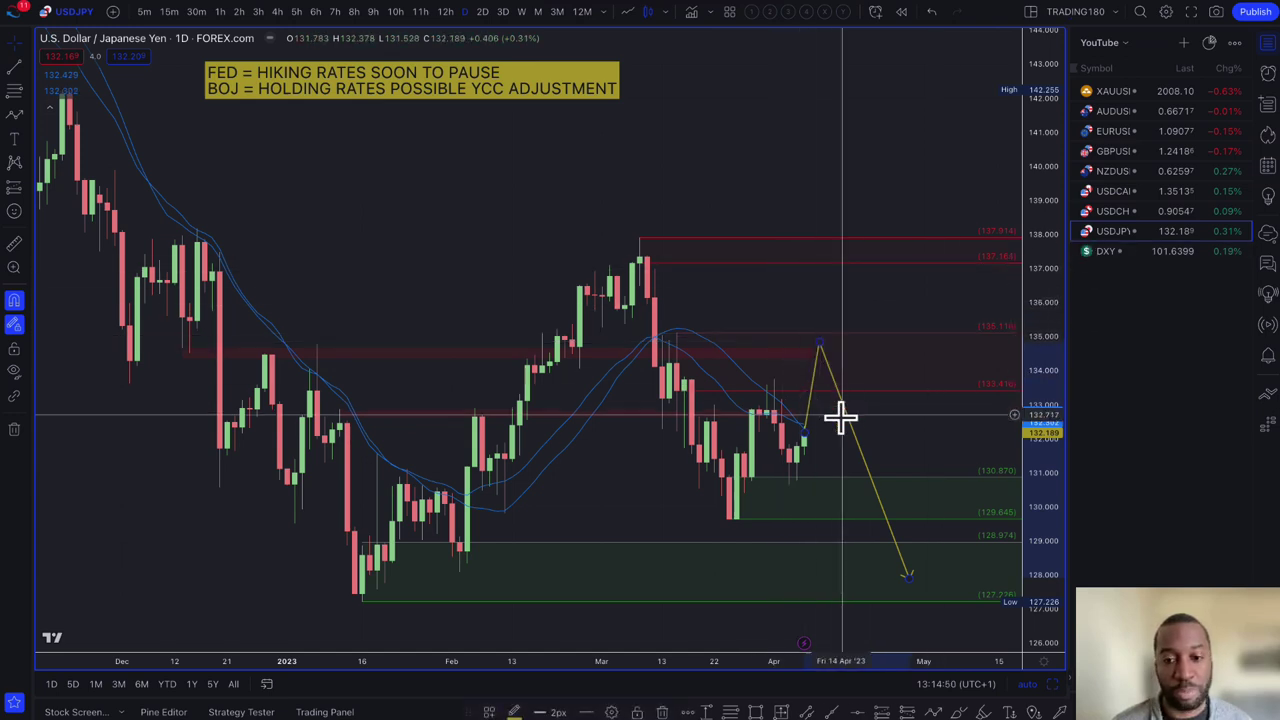
pyautogui.moveTo(907, 574)
pyautogui.mouseDown()
pyautogui.moveTo(864, 504)
pyautogui.moveTo(850, 508)
pyautogui.mouseUp()
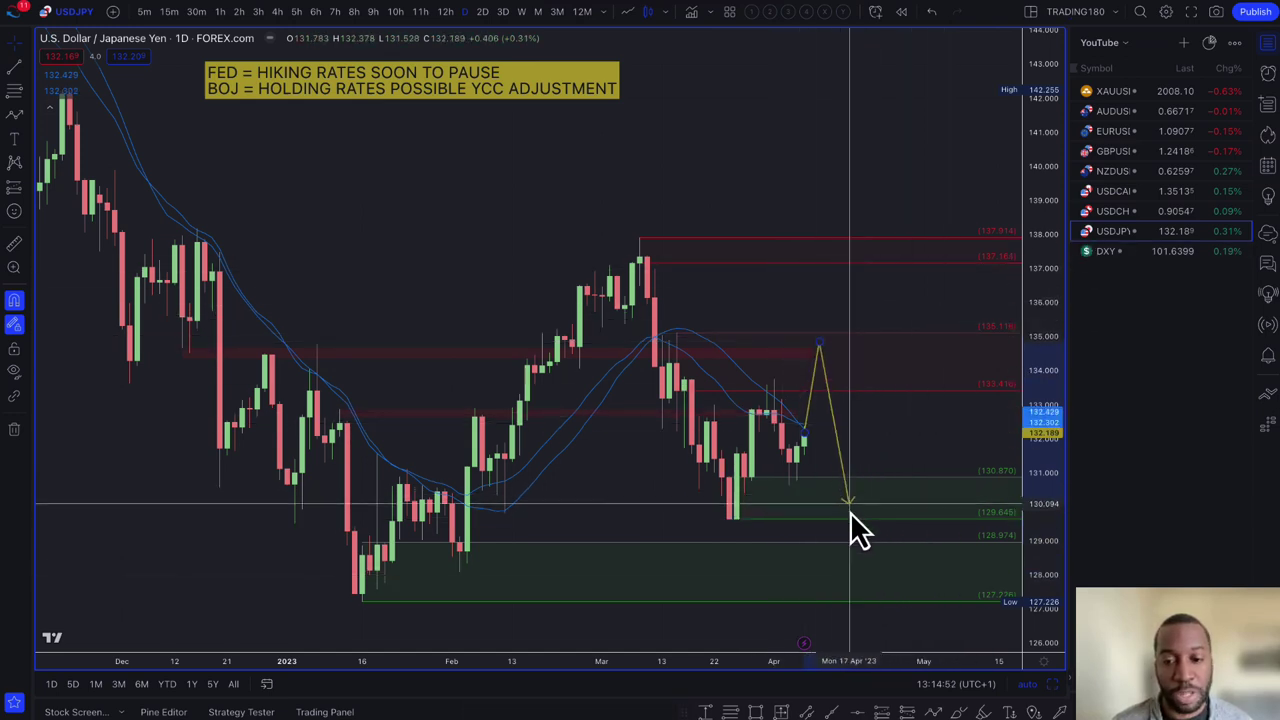
# Draw a second projection path from about 130.07 on 18 Apr '23 up to about 132.7.
pyautogui.click(15, 117)
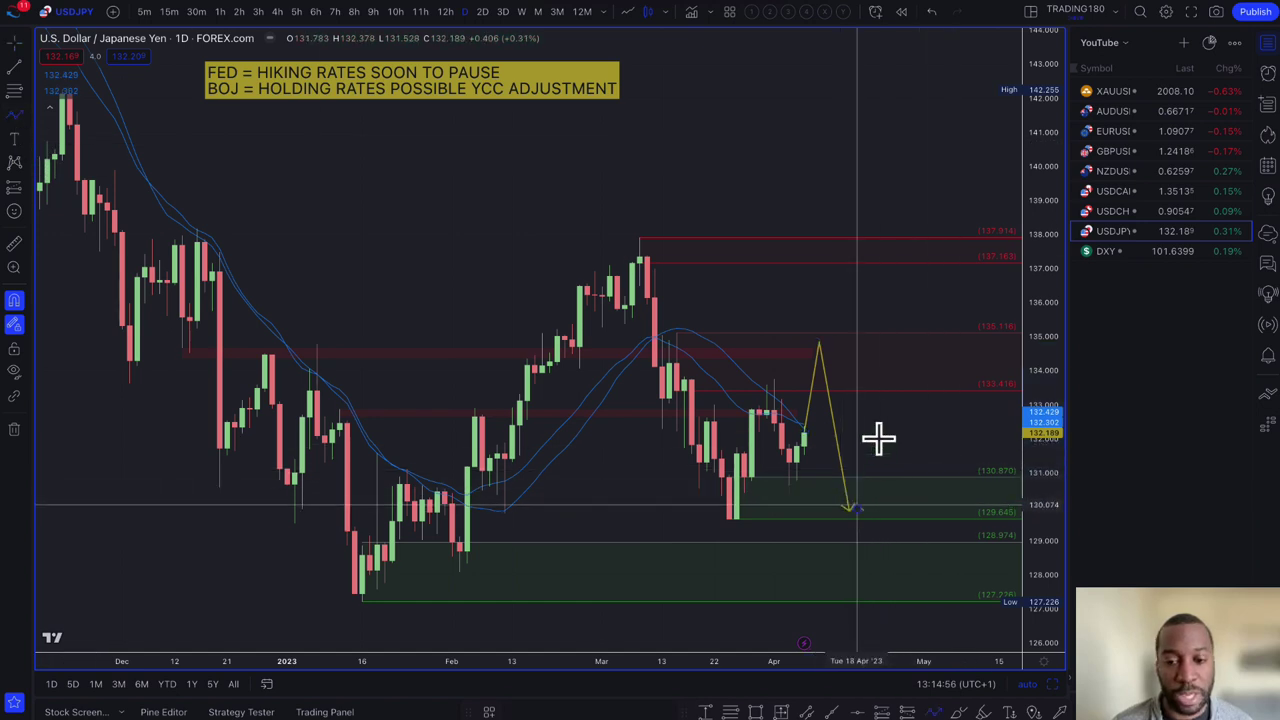
pyautogui.click(885, 417)
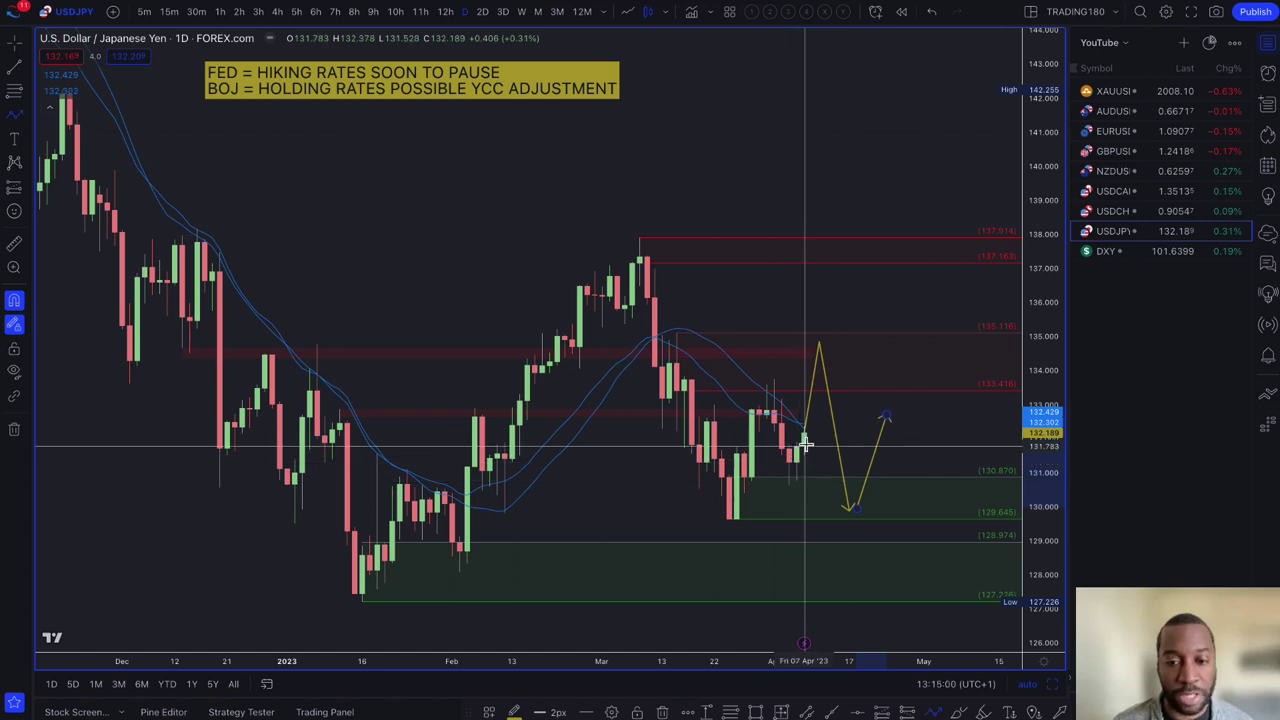
pyautogui.click(805, 440)
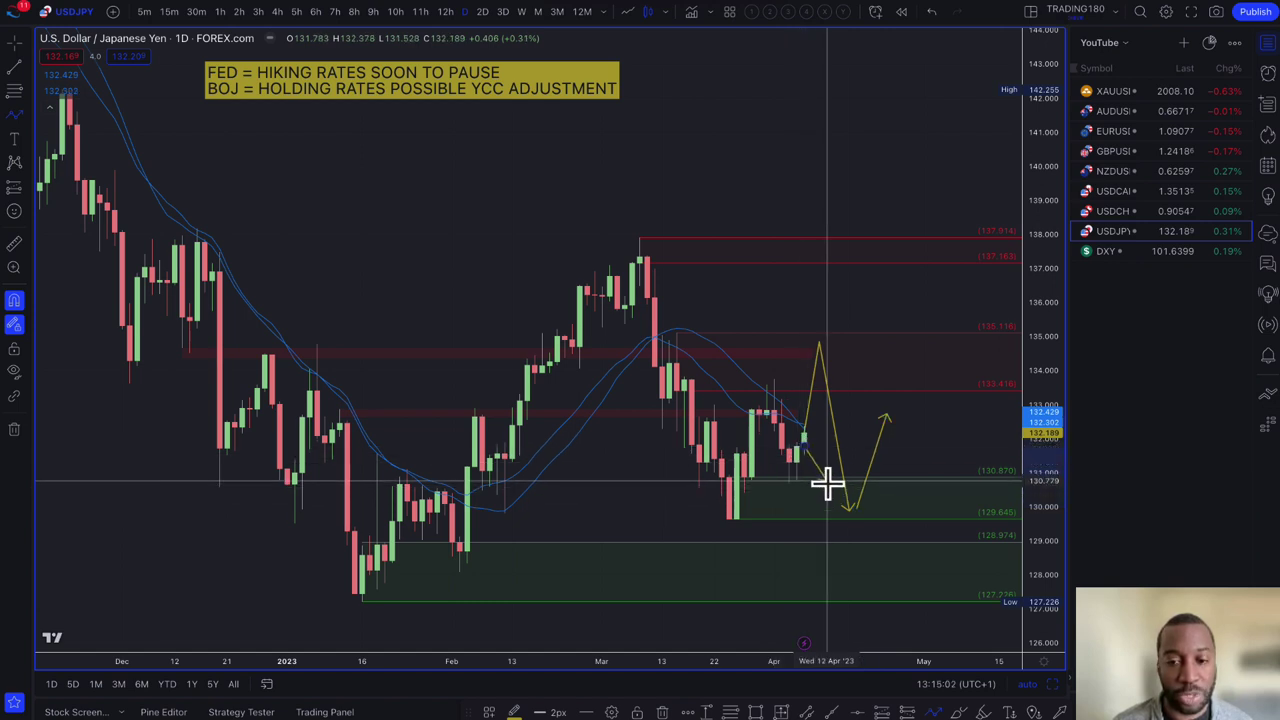
pyautogui.press('Escape')
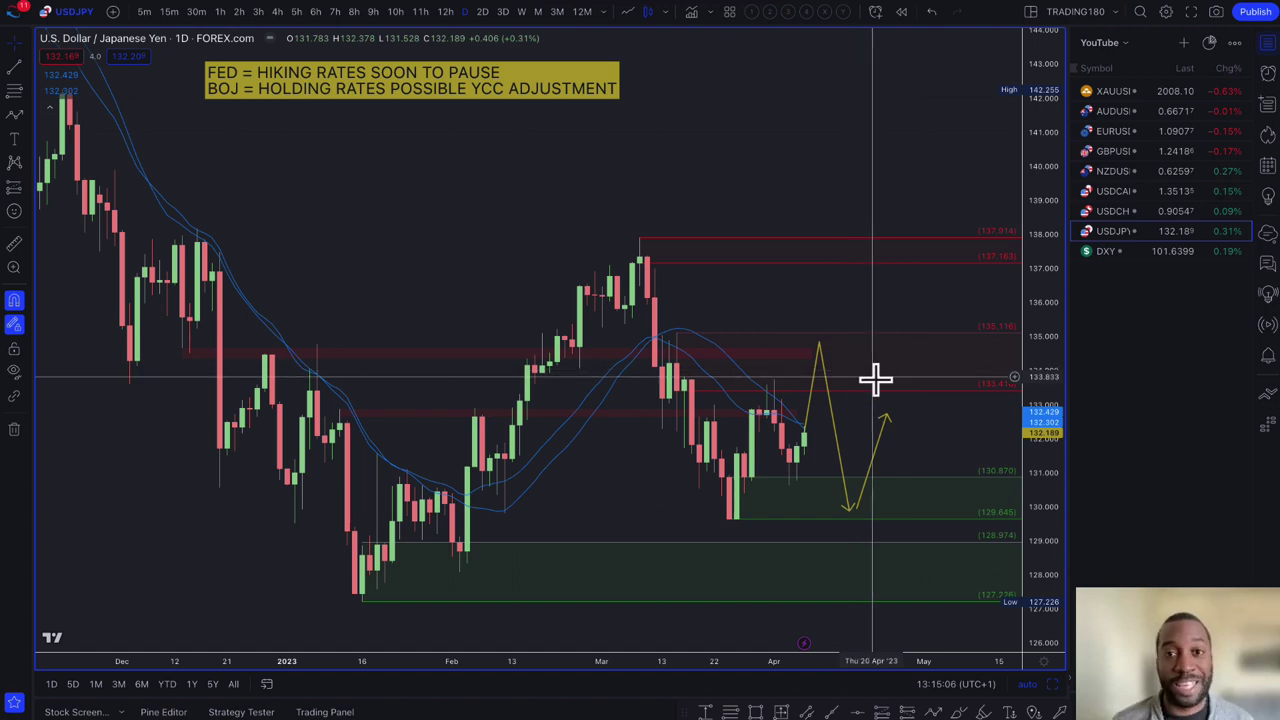
# On the USD/CHF chart, re-anchor the green demand zone at the early August 2021 low, spanning 0.90187 to 0.90538.
pyautogui.click(1113, 211)
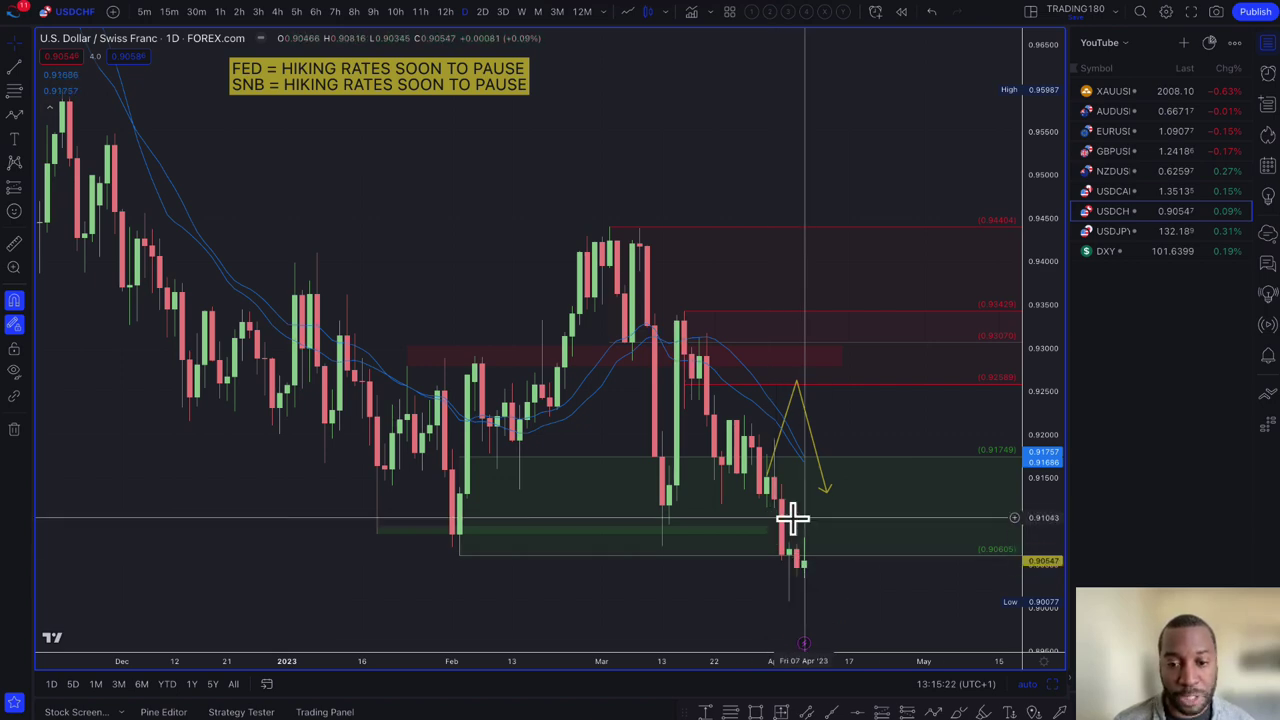
pyautogui.scroll(-1, 765, 540)
pyautogui.scroll(-8, 760, 550)
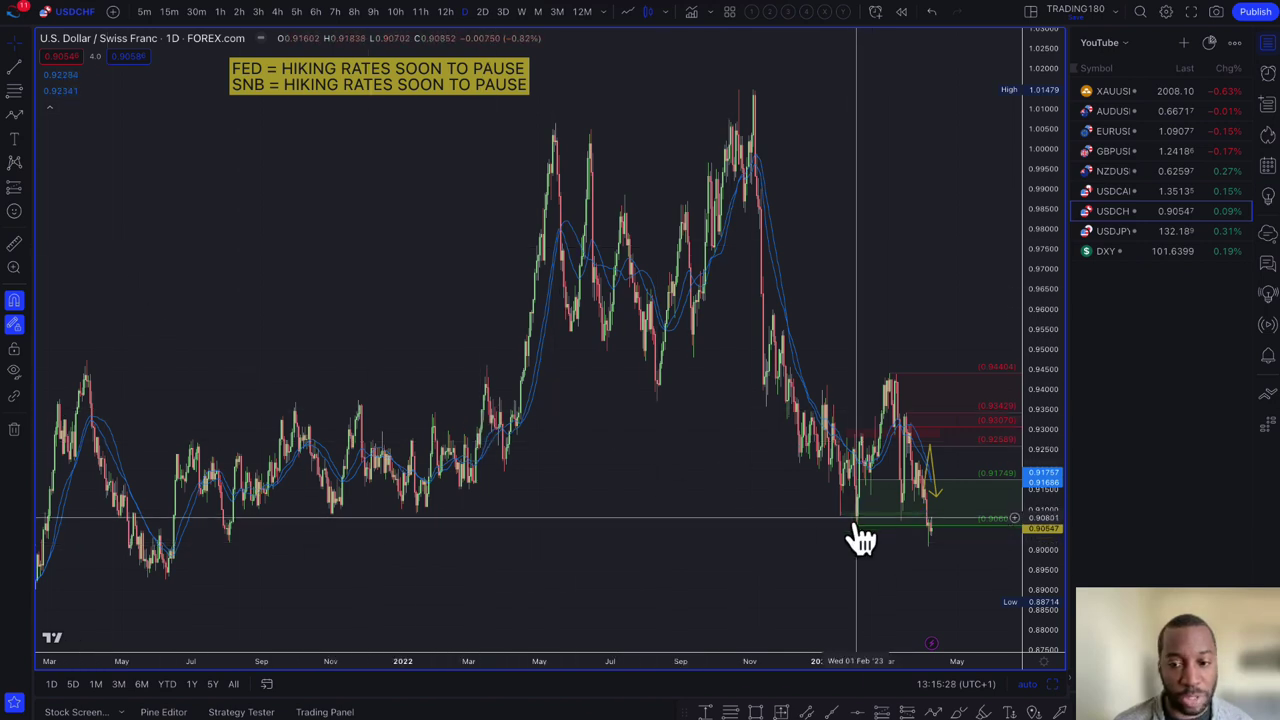
pyautogui.moveTo(672, 538)
pyautogui.mouseDown()
pyautogui.moveTo(260, 556)
pyautogui.moveTo(229, 545)
pyautogui.mouseUp()
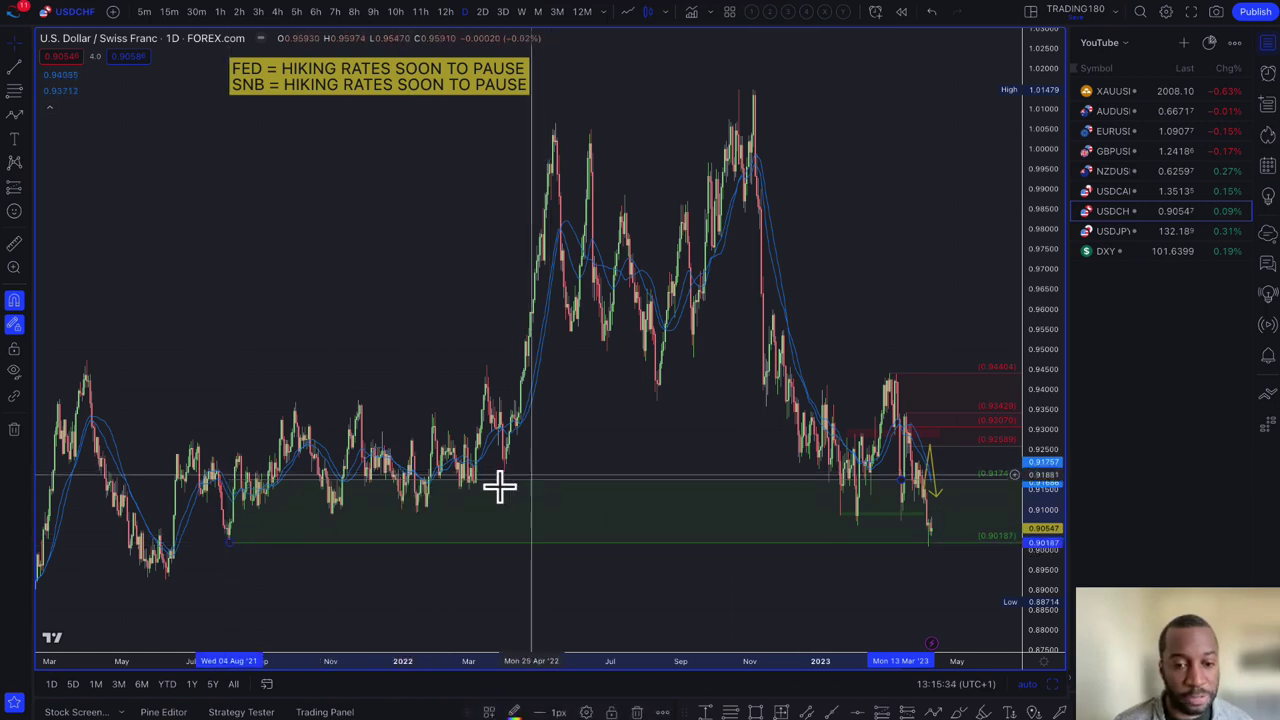
pyautogui.moveTo(903, 481); pyautogui.dragTo(898, 487)
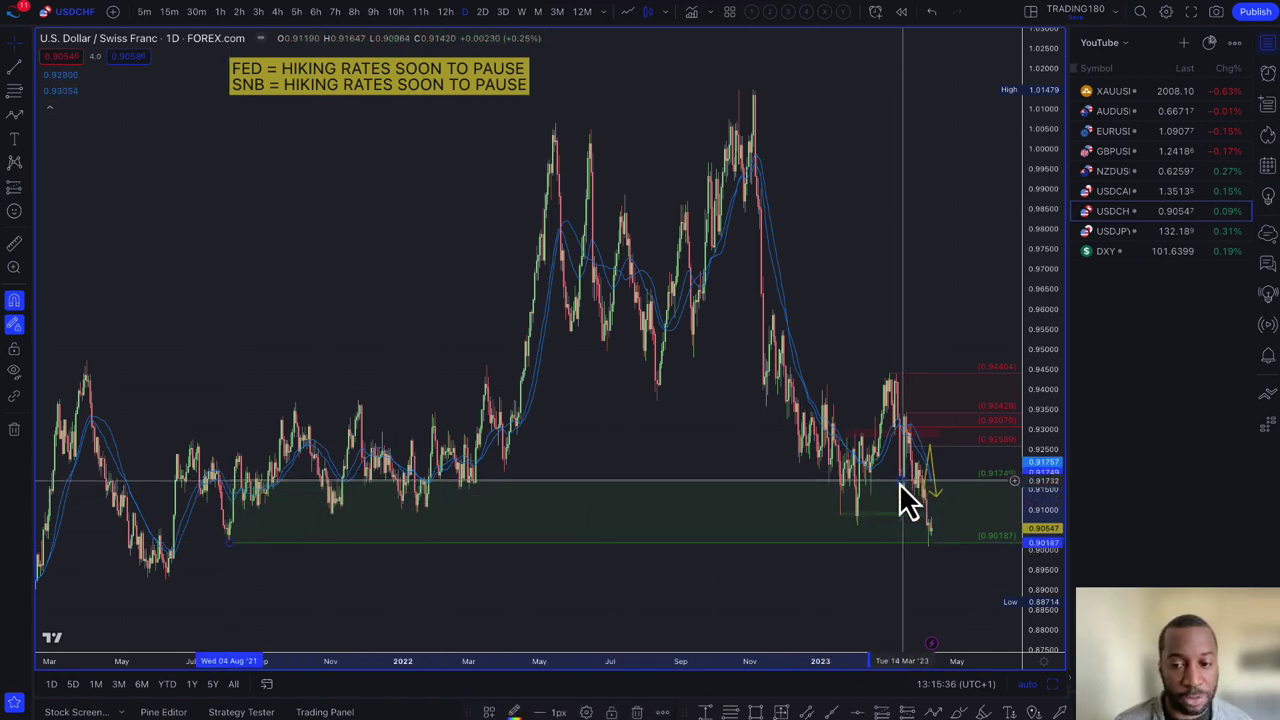
pyautogui.moveTo(512, 521); pyautogui.dragTo(229, 535)
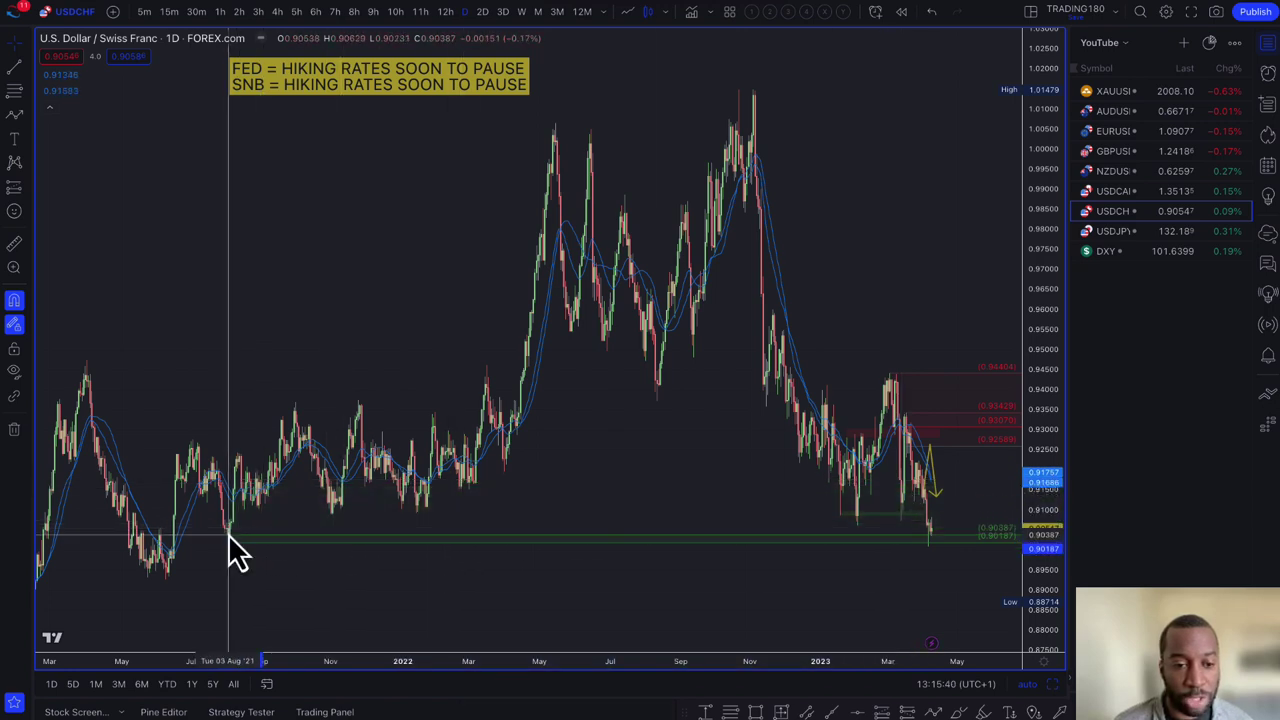
pyautogui.moveTo(227, 531); pyautogui.dragTo(229, 532)
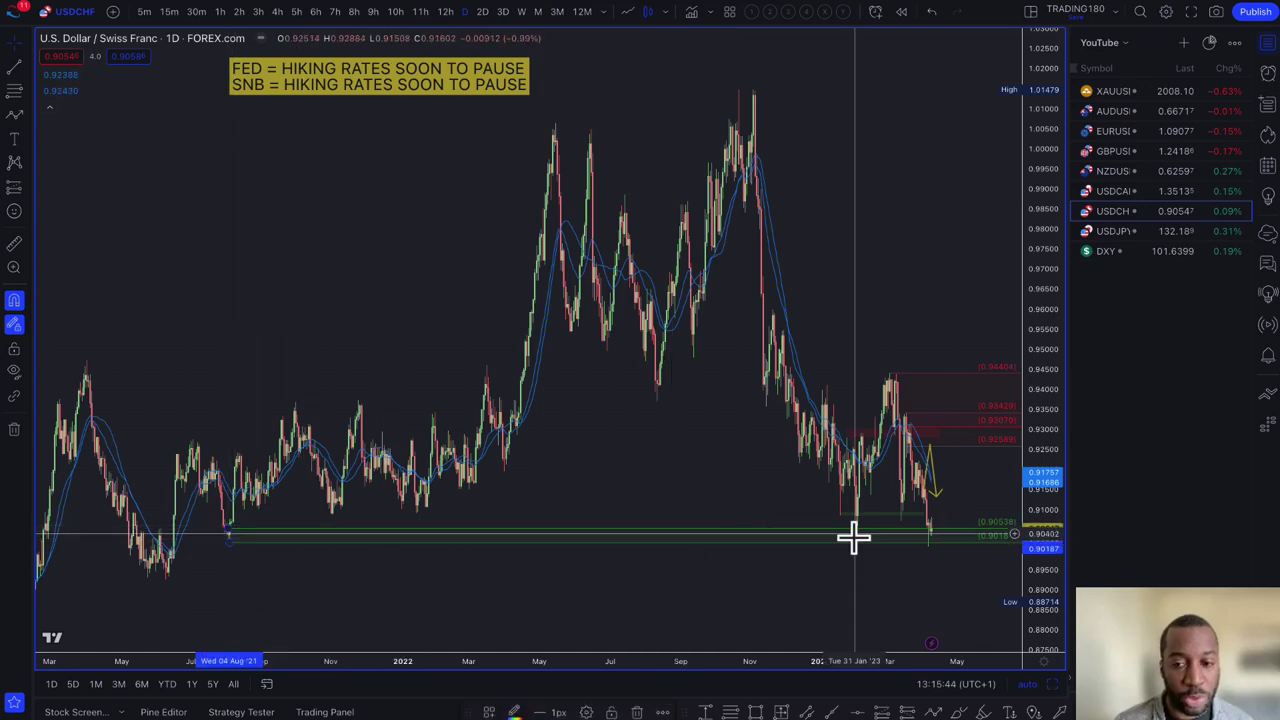
# Remove the thin green rectangle and move the USD/CHF projection path to the latest candle, peaking at about 0.917 and ending near 0.906.
pyautogui.scroll(5, 851, 537)
pyautogui.scroll(3, 851, 534)
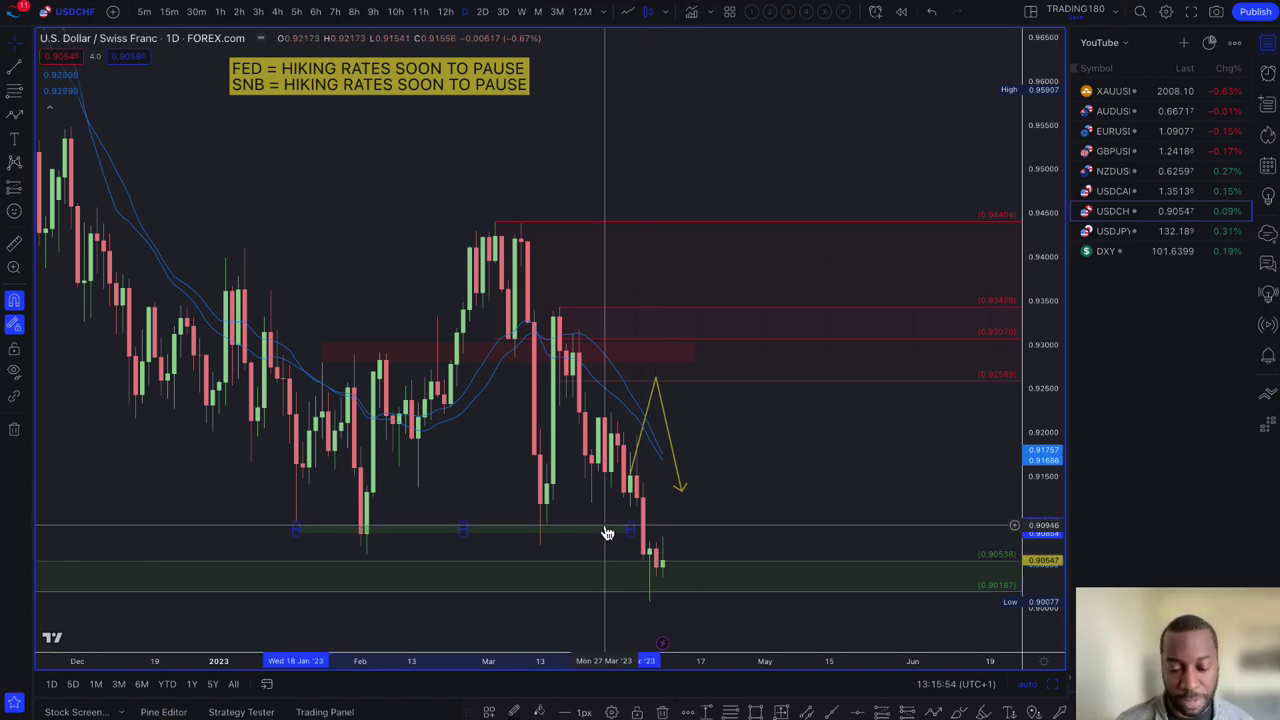
pyautogui.moveTo(674, 471)
pyautogui.mouseDown()
pyautogui.moveTo(727, 482)
pyautogui.moveTo(703, 541)
pyautogui.moveTo(715, 575)
pyautogui.moveTo(707, 556)
pyautogui.mouseUp()
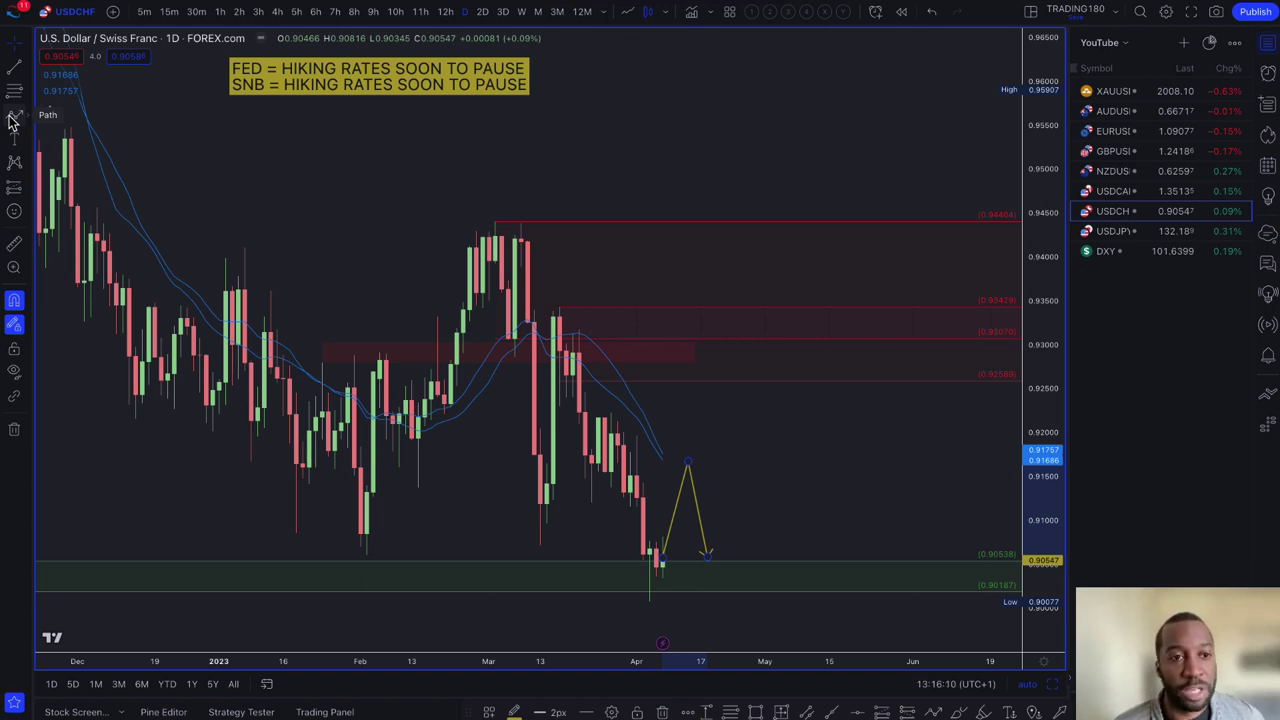
pyautogui.rightClick(745, 469)
pyautogui.click(660, 418)
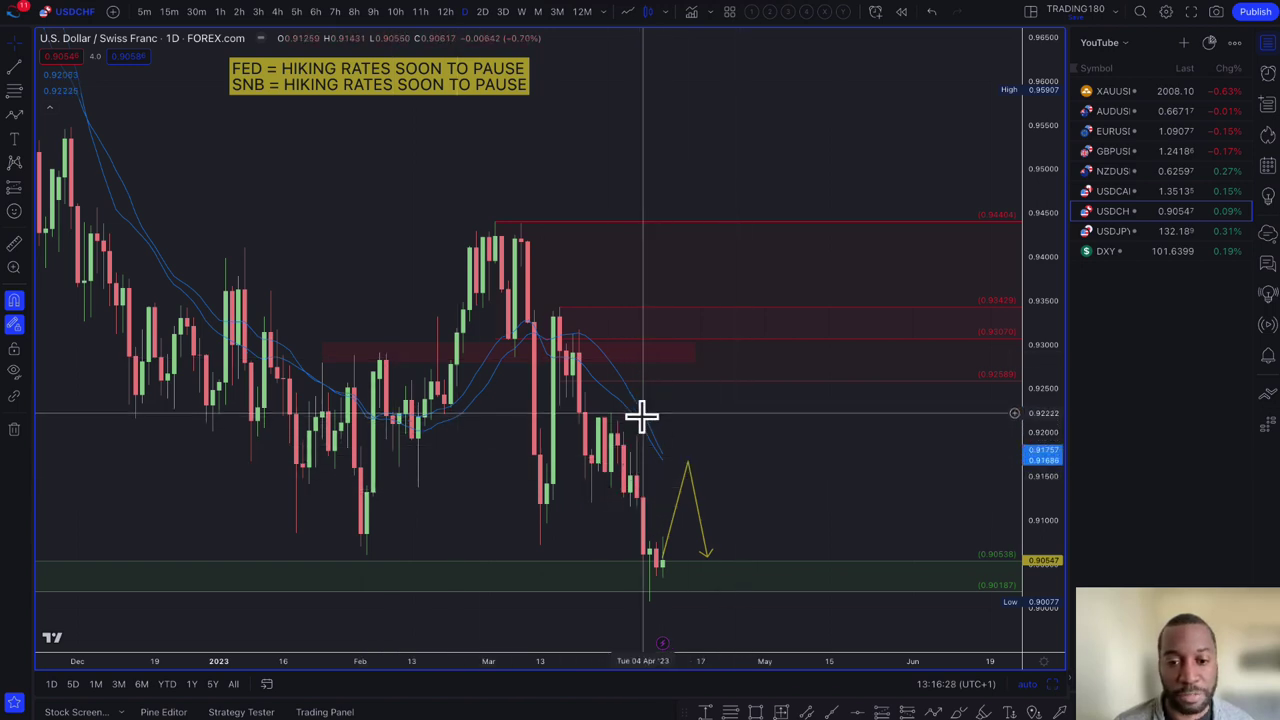
# Add a red supply zone spanning 0.91320 to 0.92230 at 28 Mar '23 and move the projection path's peak to about 0.916.
pyautogui.click(692, 488)
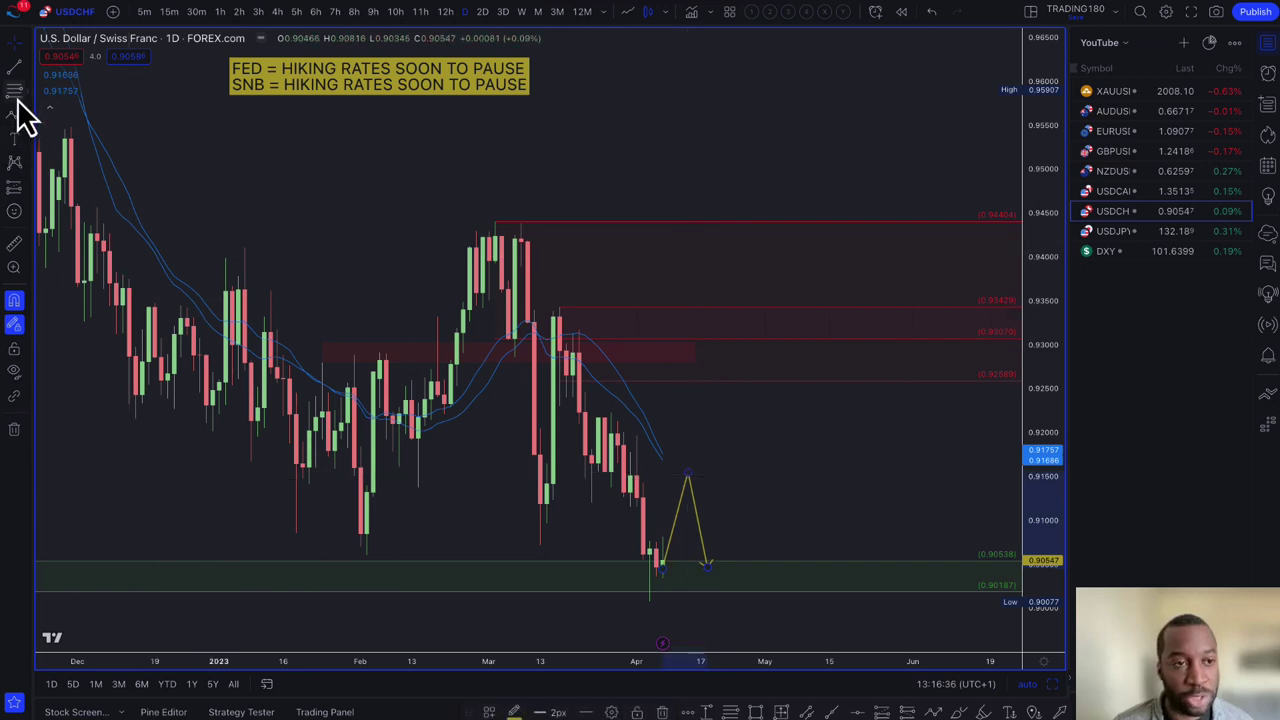
pyautogui.click(629, 485)
pyautogui.click(629, 492)
pyautogui.click(611, 413)
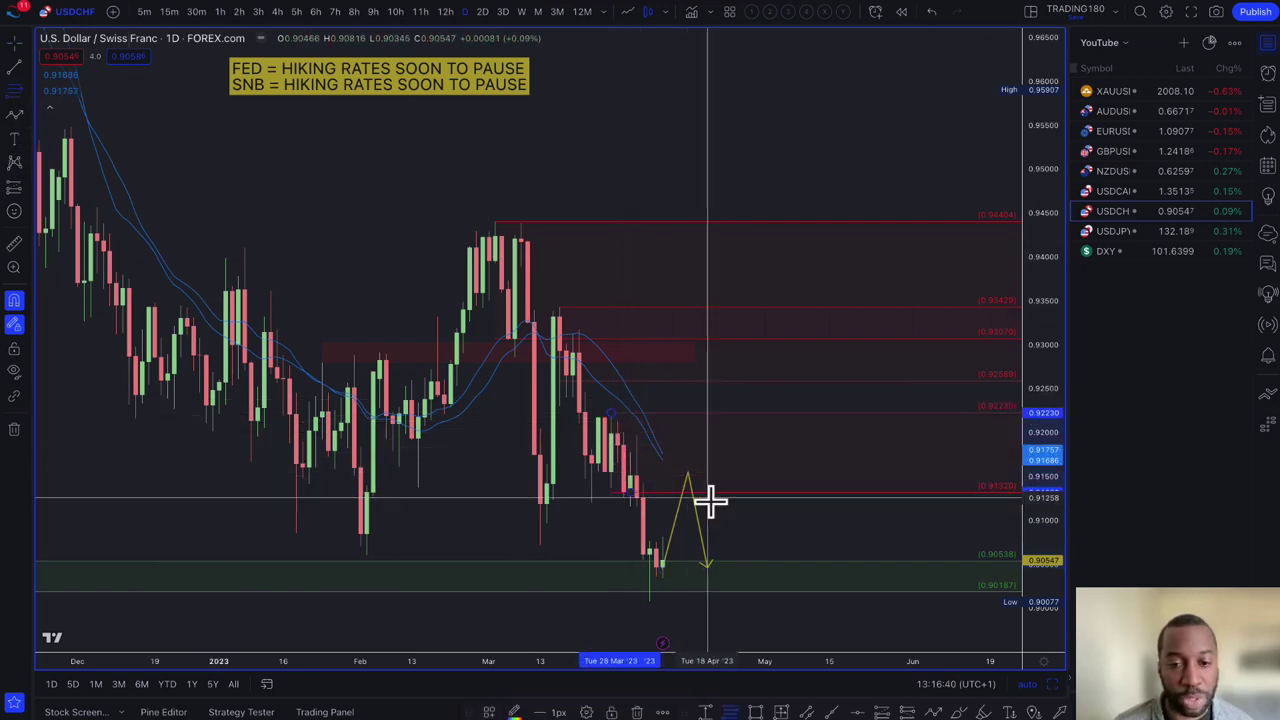
pyautogui.moveTo(688, 473)
pyautogui.mouseDown()
pyautogui.moveTo(680, 463)
pyautogui.moveTo(686, 509)
pyautogui.moveTo(677, 469)
pyautogui.mouseUp()
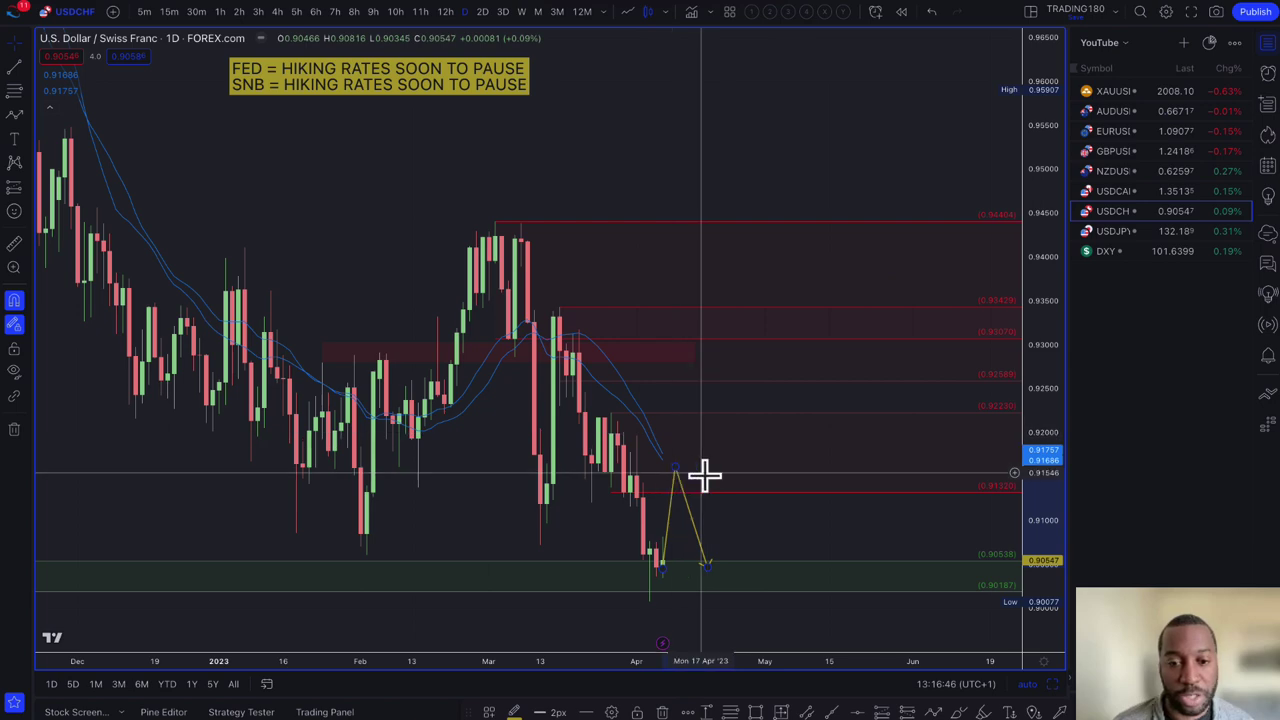
# On the USD/CAD chart, delete the green demand zones at 1.34477–1.34754 and 1.35164–1.35517.
pyautogui.click(1115, 191)
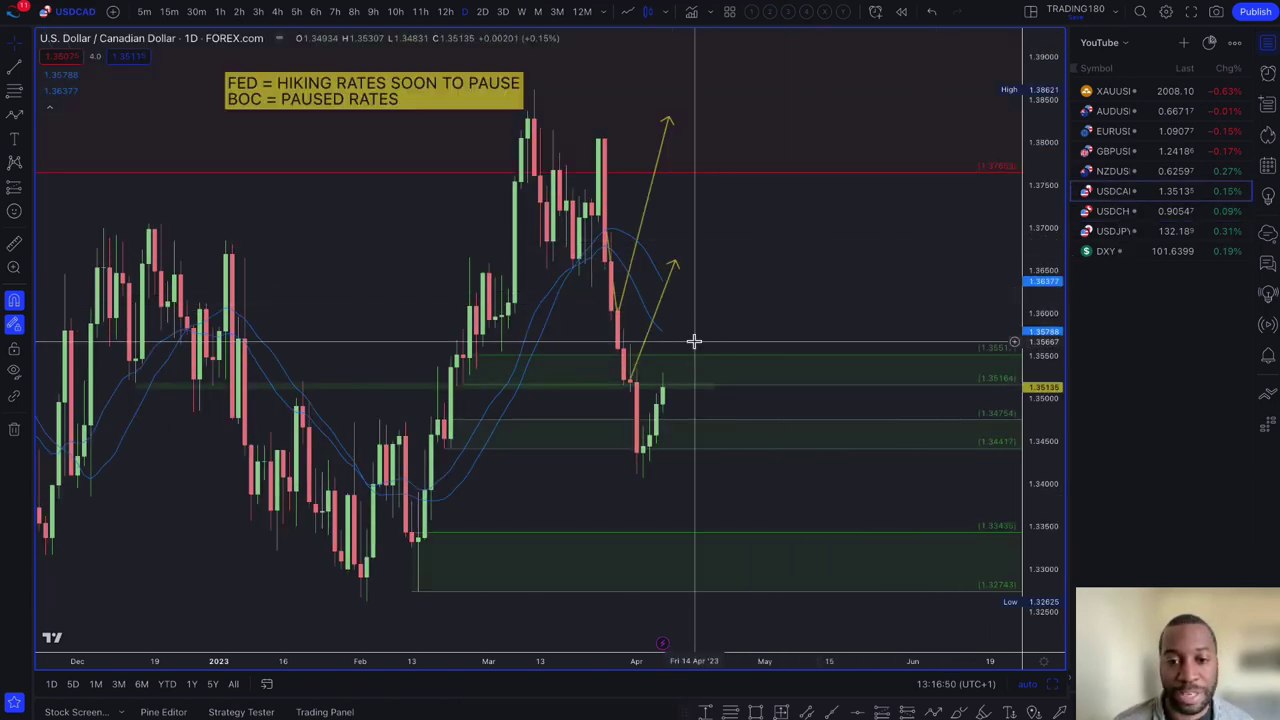
pyautogui.scroll(3, 694, 341)
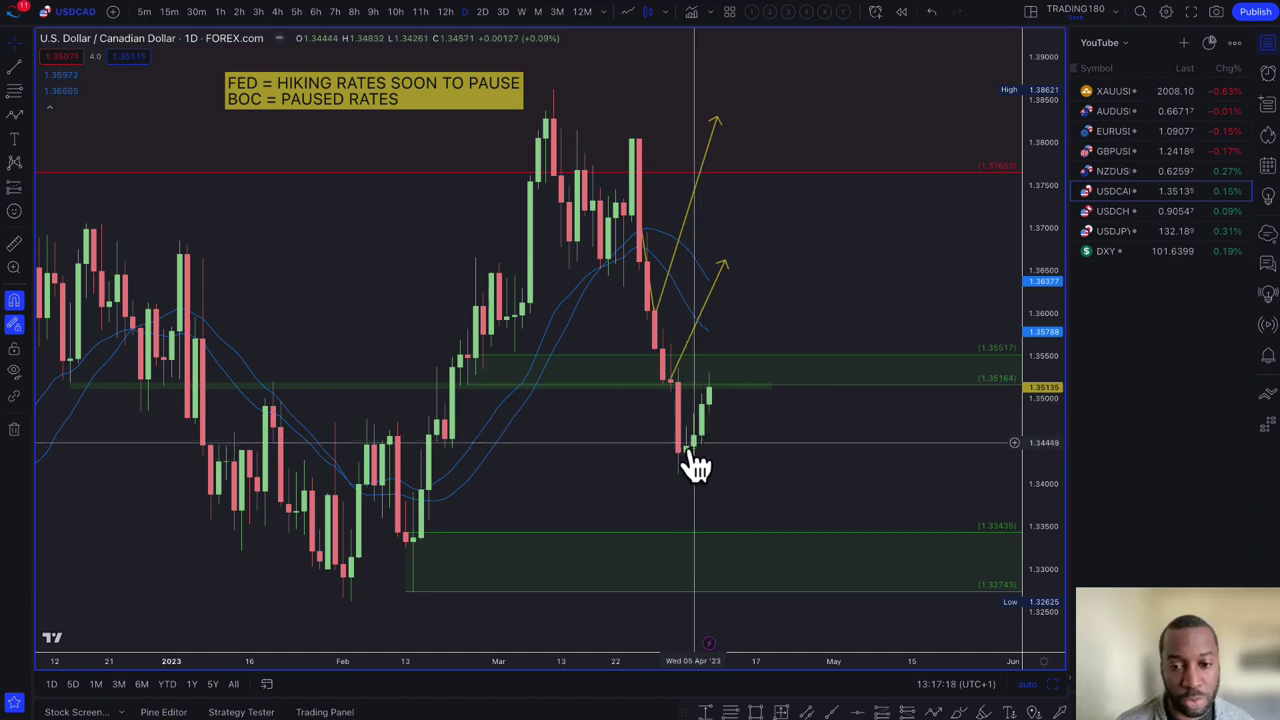
pyautogui.click(734, 363)
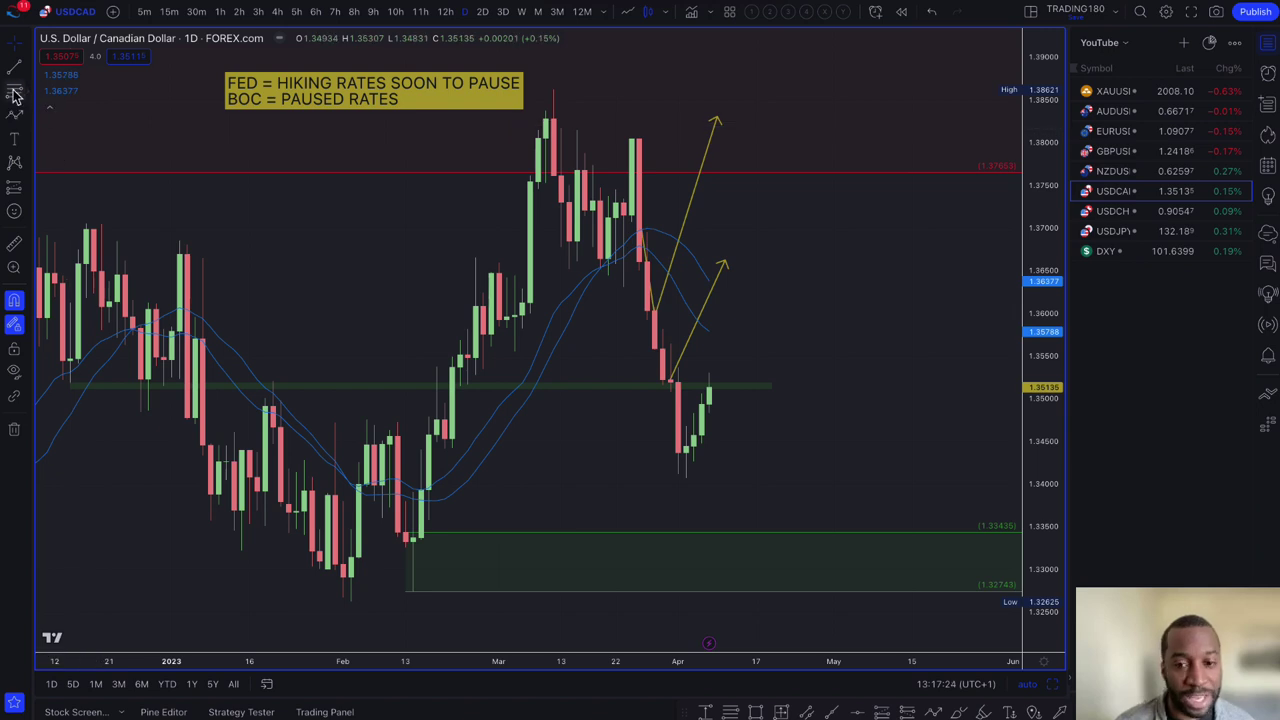
# Draw a zone from 1.34068 to 1.34444 at 4 Apr '23, apply the 2. DEMAND template, and remove the thin green rectangle.
pyautogui.click(687, 447)
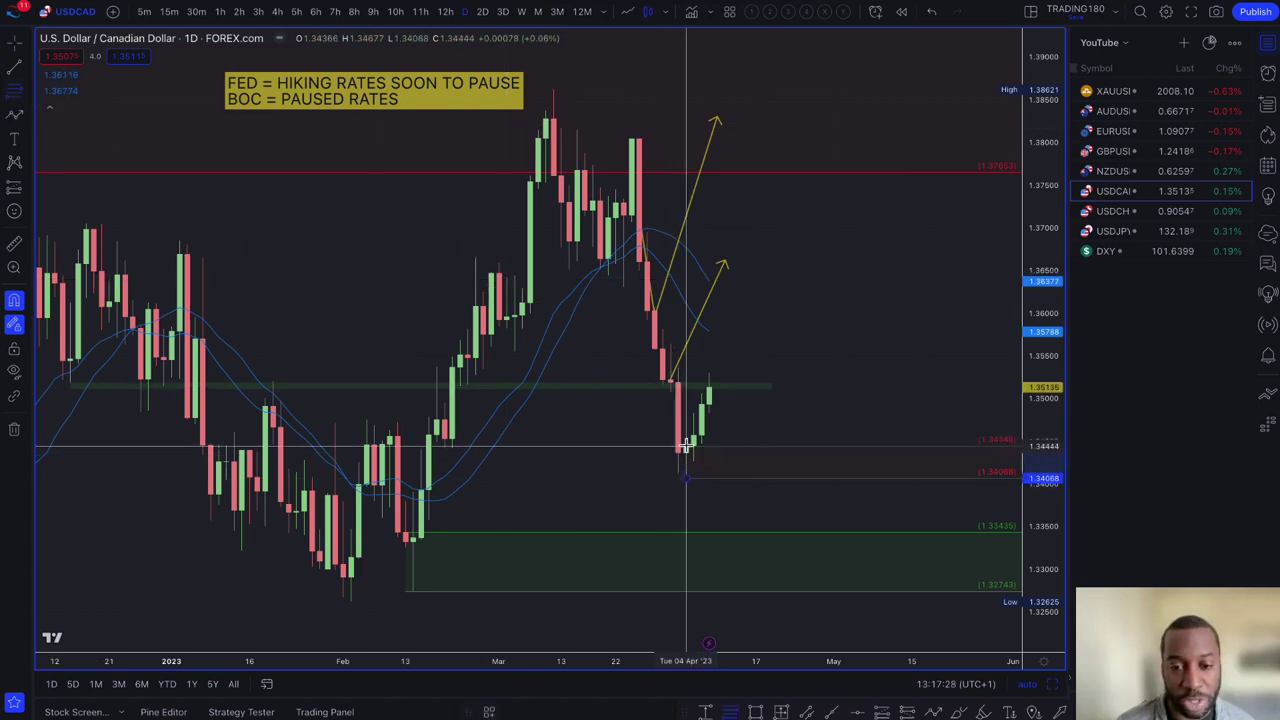
pyautogui.click(490, 710)
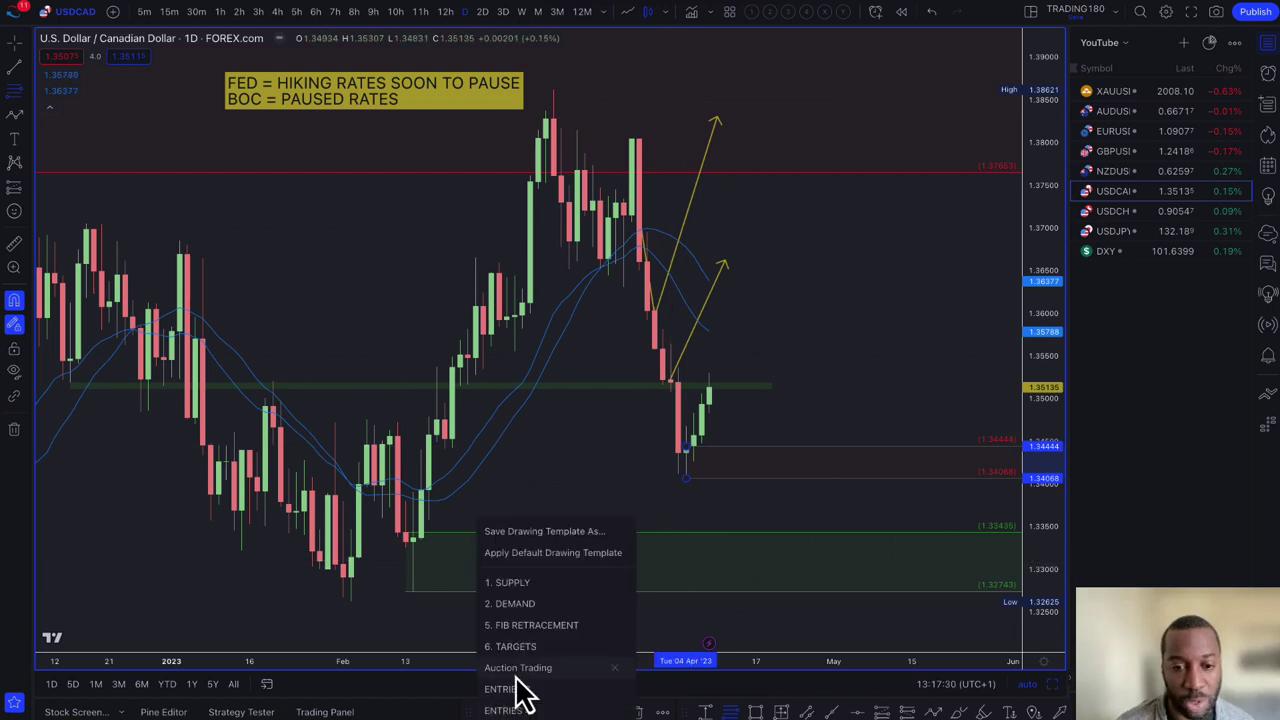
pyautogui.click(532, 603)
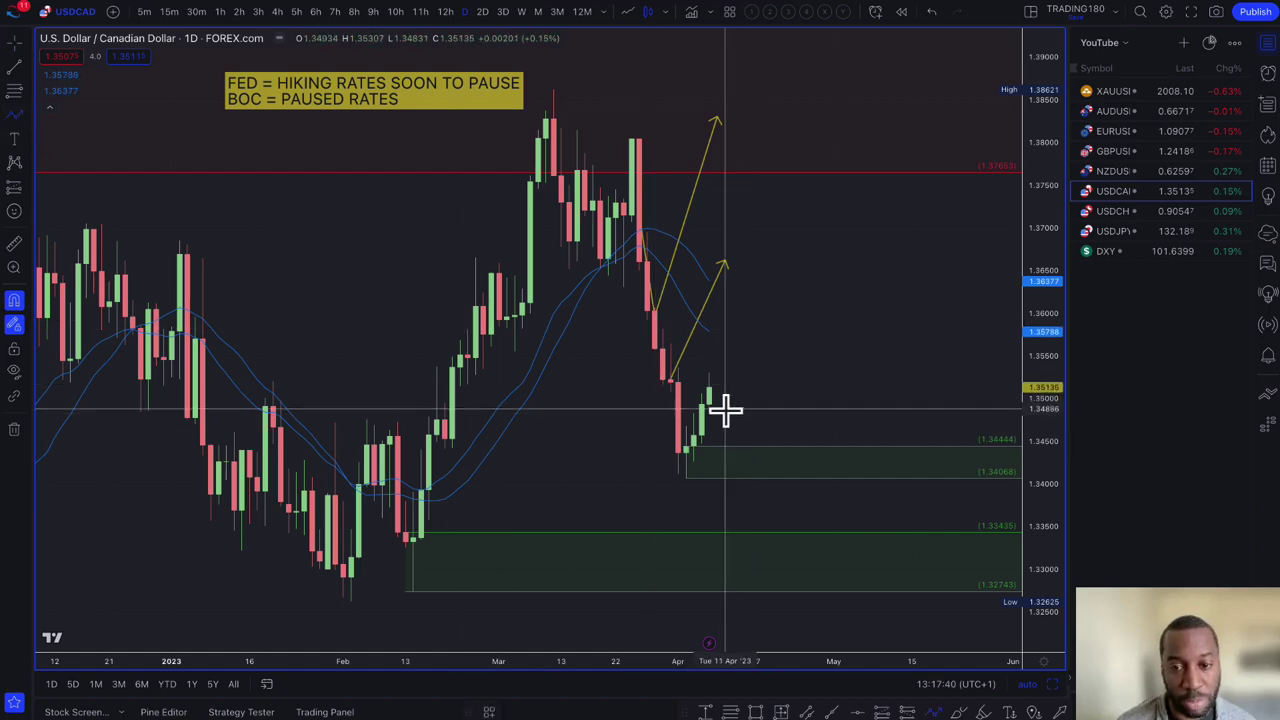
# Draw a projection path dipping to about 1.341 and rising to about 1.352, plus a second one from about 1.345 bottoming near 1.329.
pyautogui.scroll(-3, 722, 400)
pyautogui.click(809, 384)
pyautogui.click(834, 443)
pyautogui.doubleClick(868, 374)
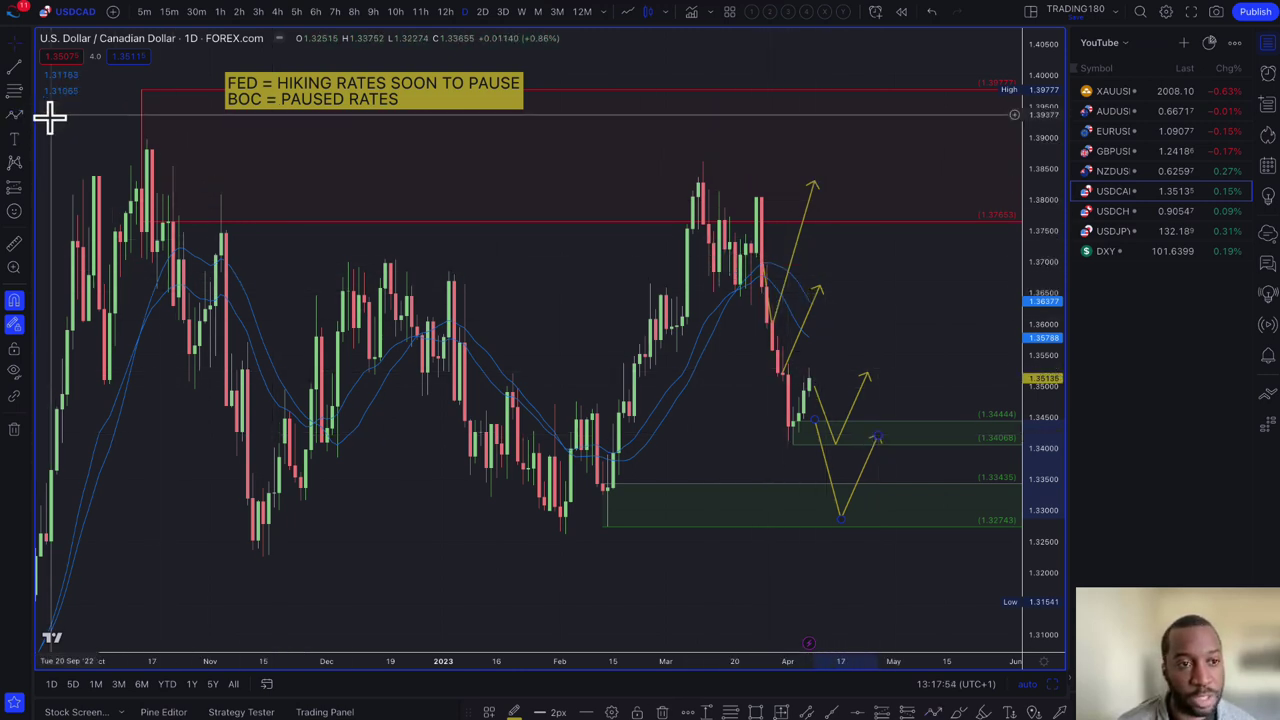
# Draw a zone from 1.37153 to 1.38048 at 24 Mar '23 and apply the 1. SUPPLY template to it.
pyautogui.click(16, 90)
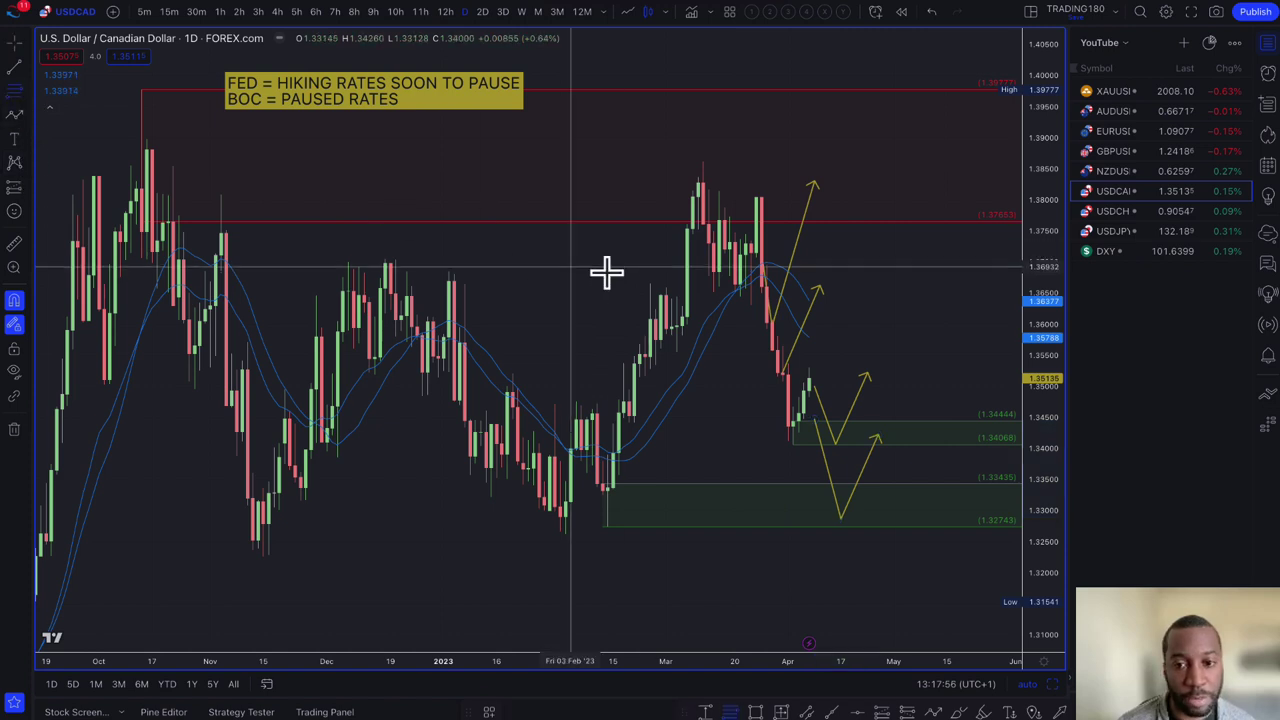
pyautogui.moveTo(757, 256); pyautogui.dragTo(757, 197)
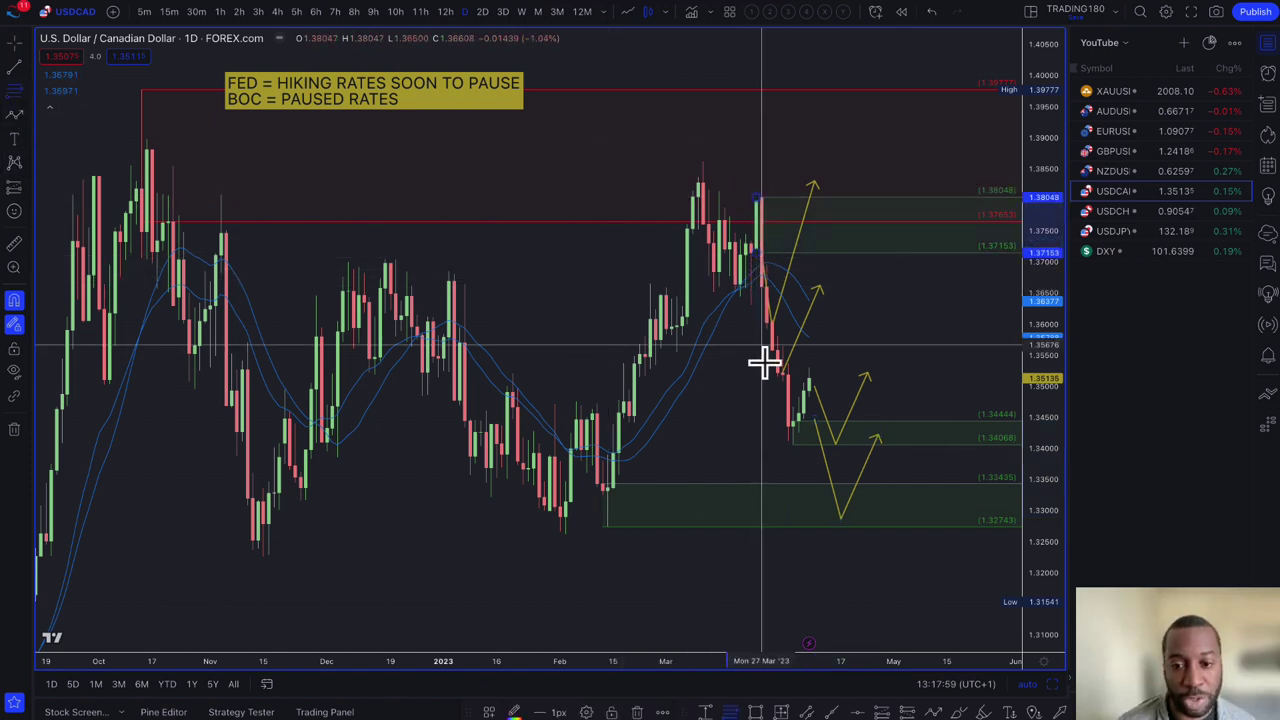
pyautogui.click(497, 710)
pyautogui.click(545, 585)
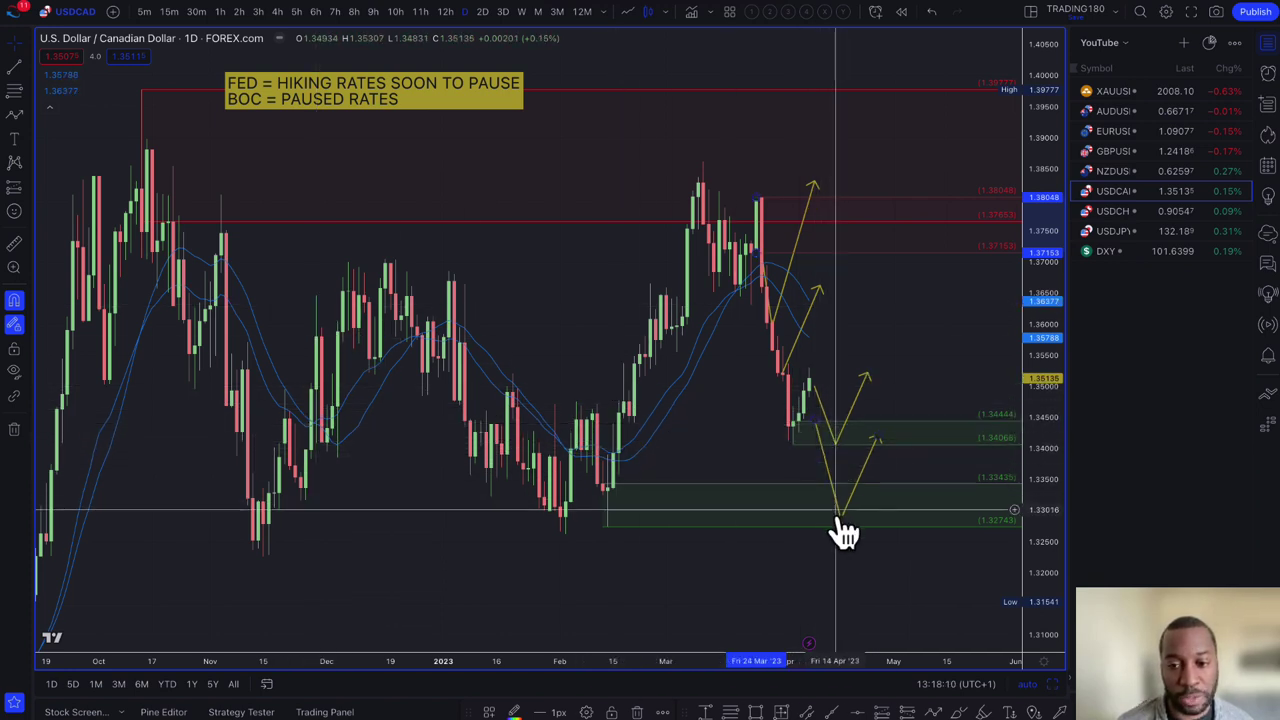
# Raise the lower projection path's end to about 1.3465 and add a falling arrow from there to about 1.336 on 4 May '23.
pyautogui.moveTo(872, 460); pyautogui.dragTo(875, 410)
pyautogui.click(14, 116)
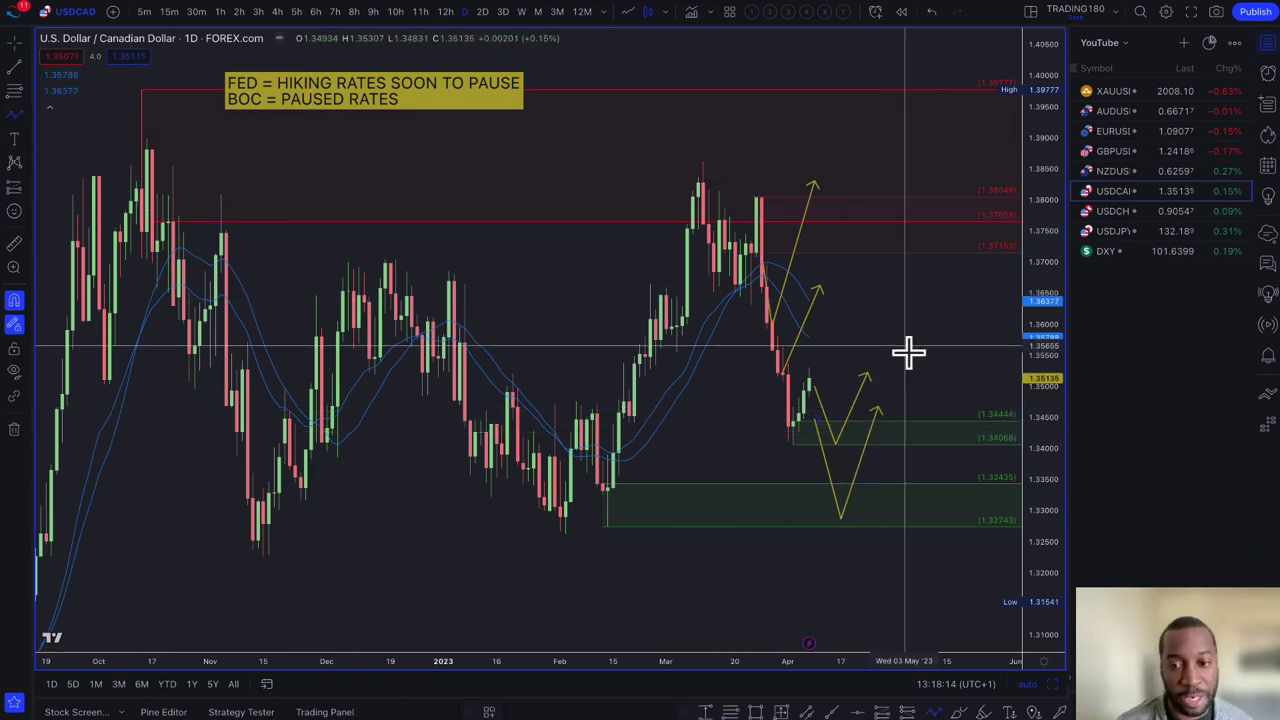
pyautogui.click(880, 410)
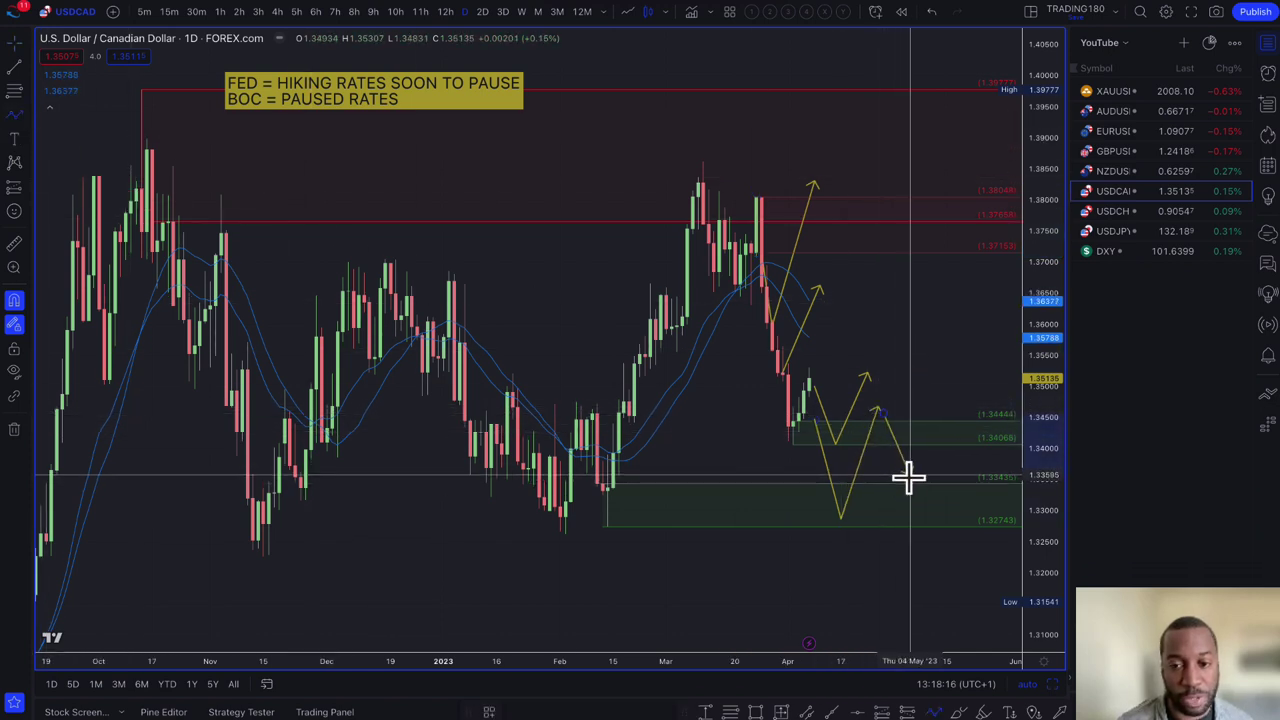
pyautogui.click(906, 474)
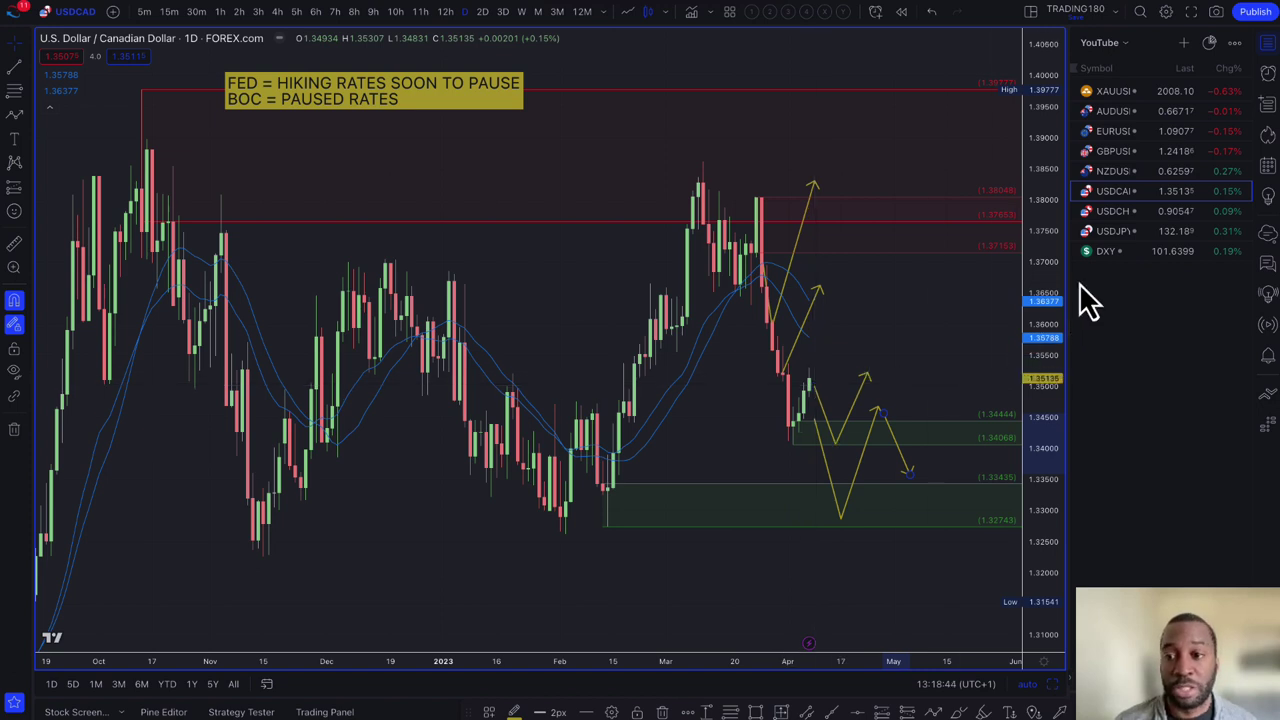
# On the NZD/USD chart, delete the lower red supply zone anchored at 1 Mar '23.
pyautogui.click(1119, 172)
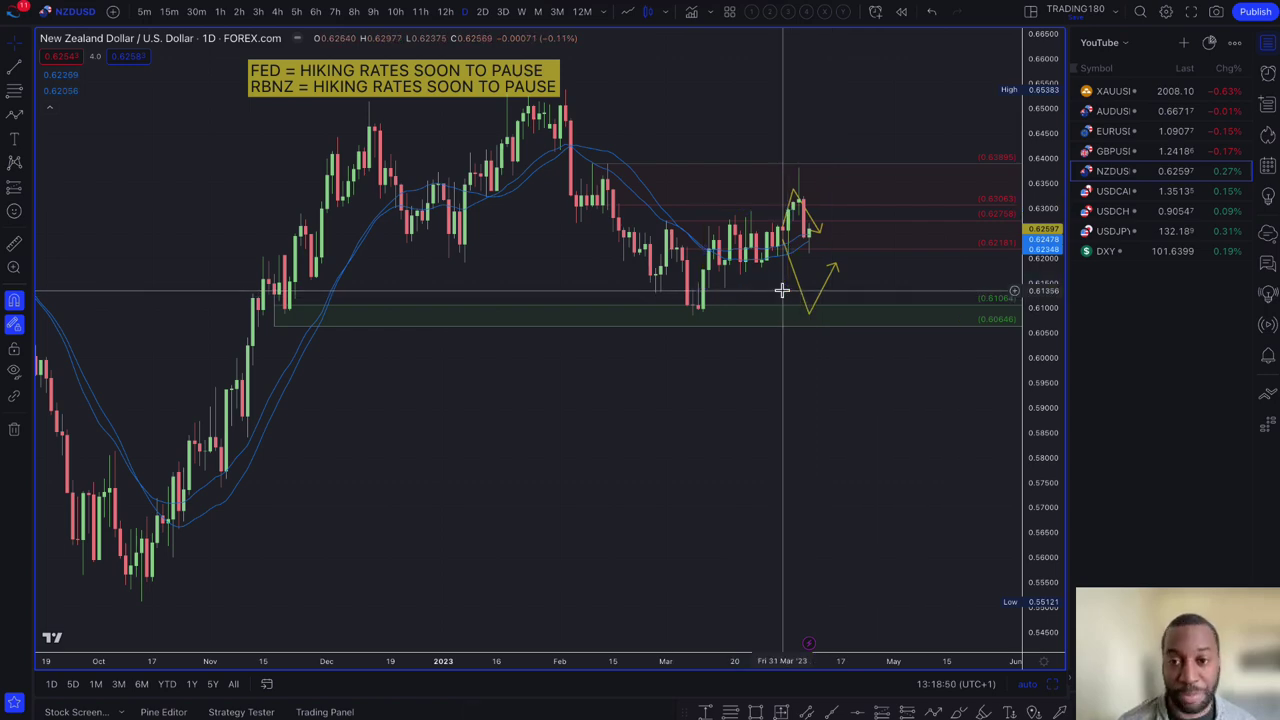
pyautogui.scroll(5, 782, 290)
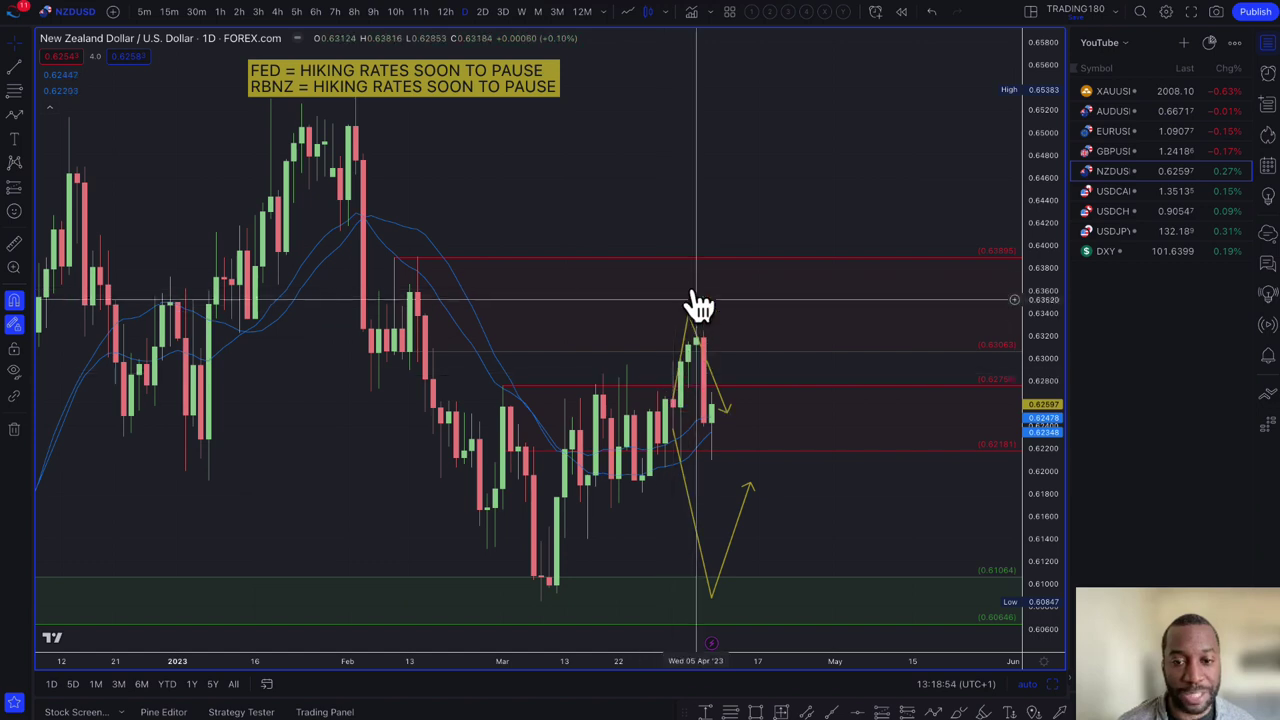
pyautogui.click(732, 394)
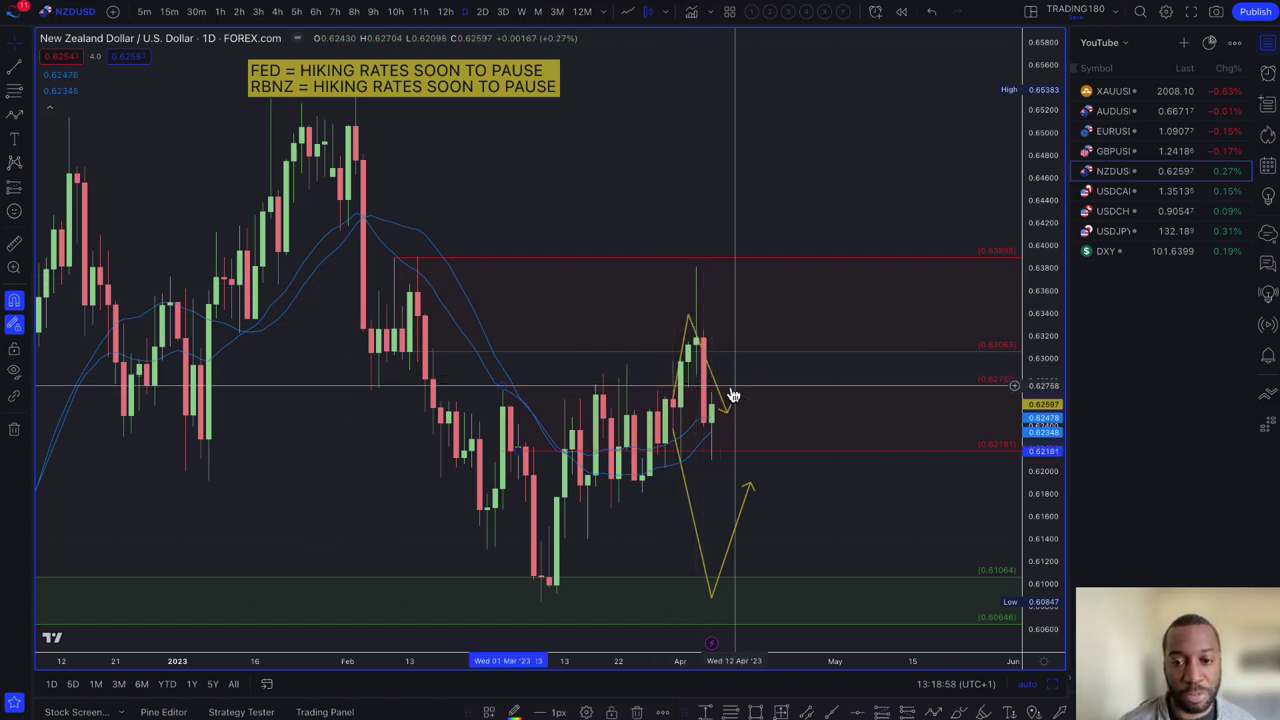
pyautogui.press('Delete')
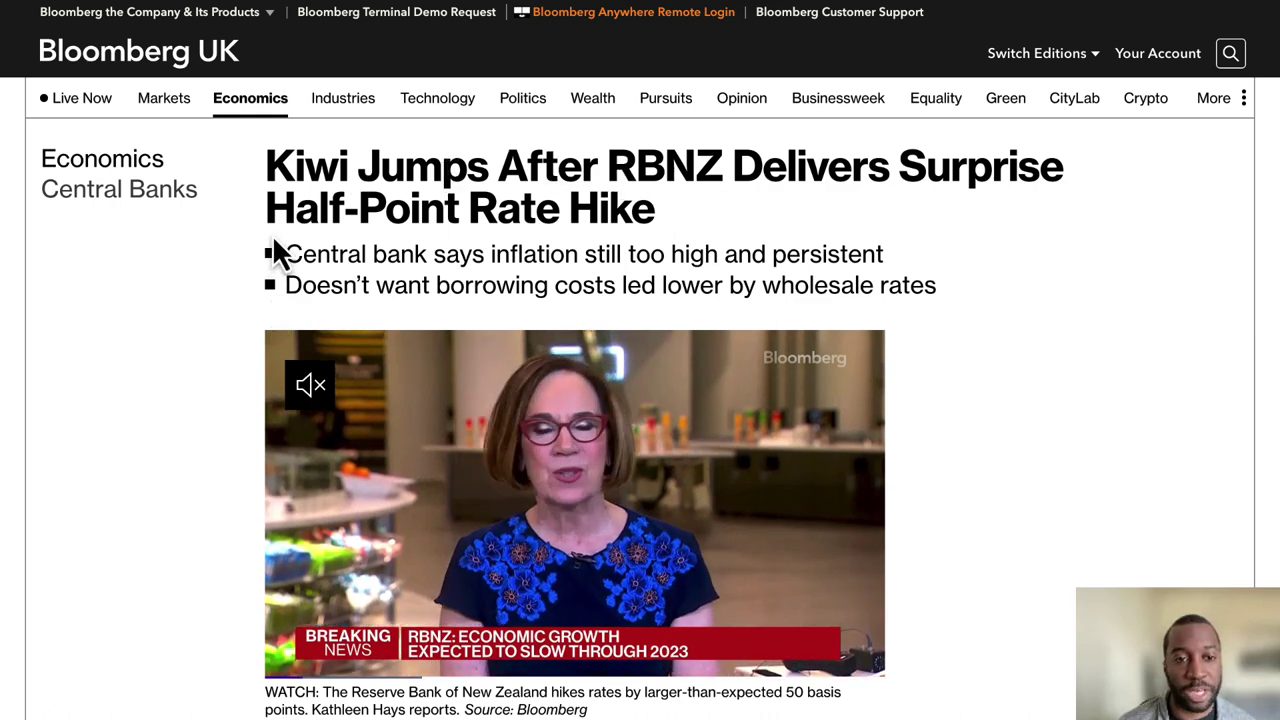
# Read the Bloomberg article on the RBNZ's half-point rate hike, highlighting its summary bullets and opening paragraph, and return to the chart.
pyautogui.scroll(-1, 569, 240)
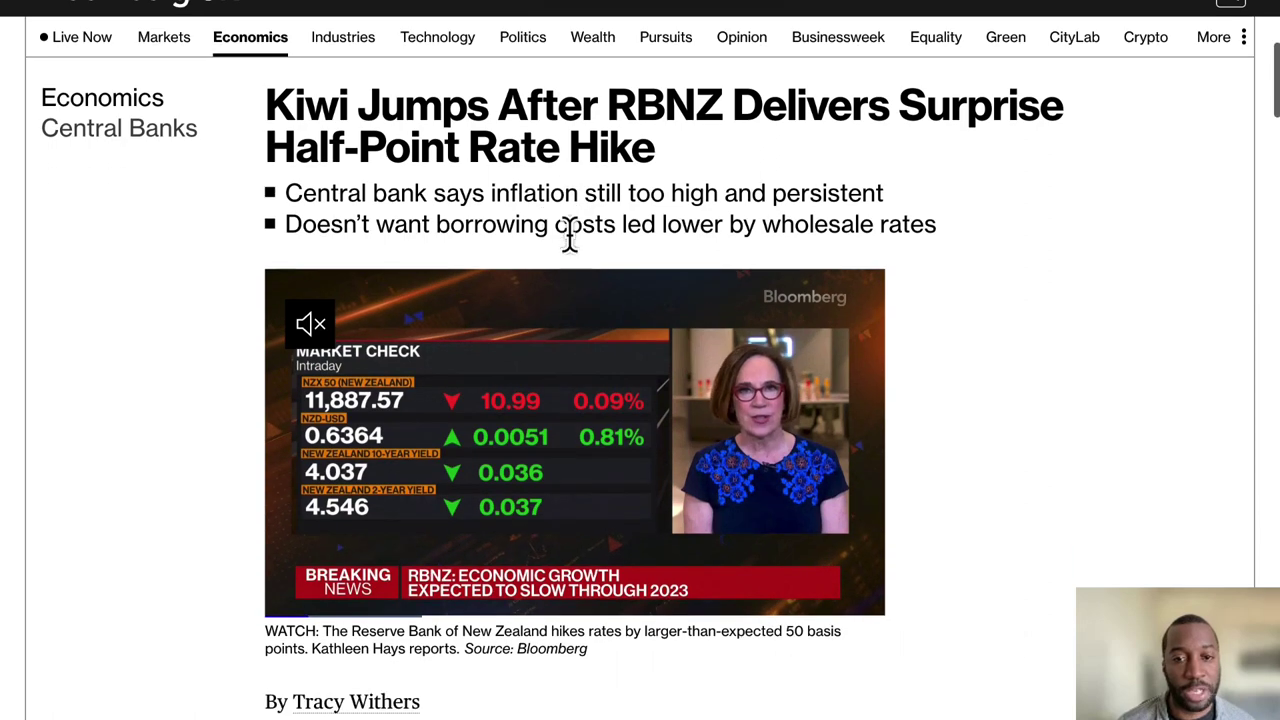
pyautogui.moveTo(316, 200); pyautogui.dragTo(938, 226)
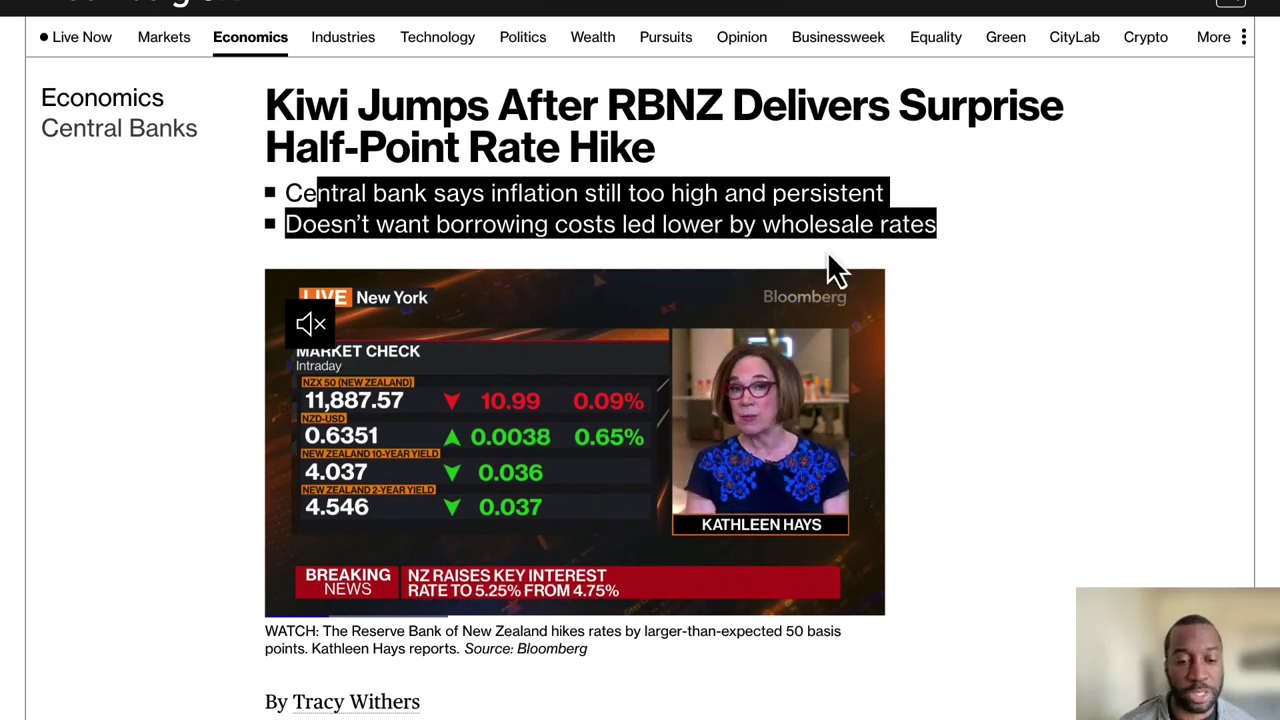
pyautogui.scroll(-2, 835, 268)
pyautogui.scroll(-1, 640, 591)
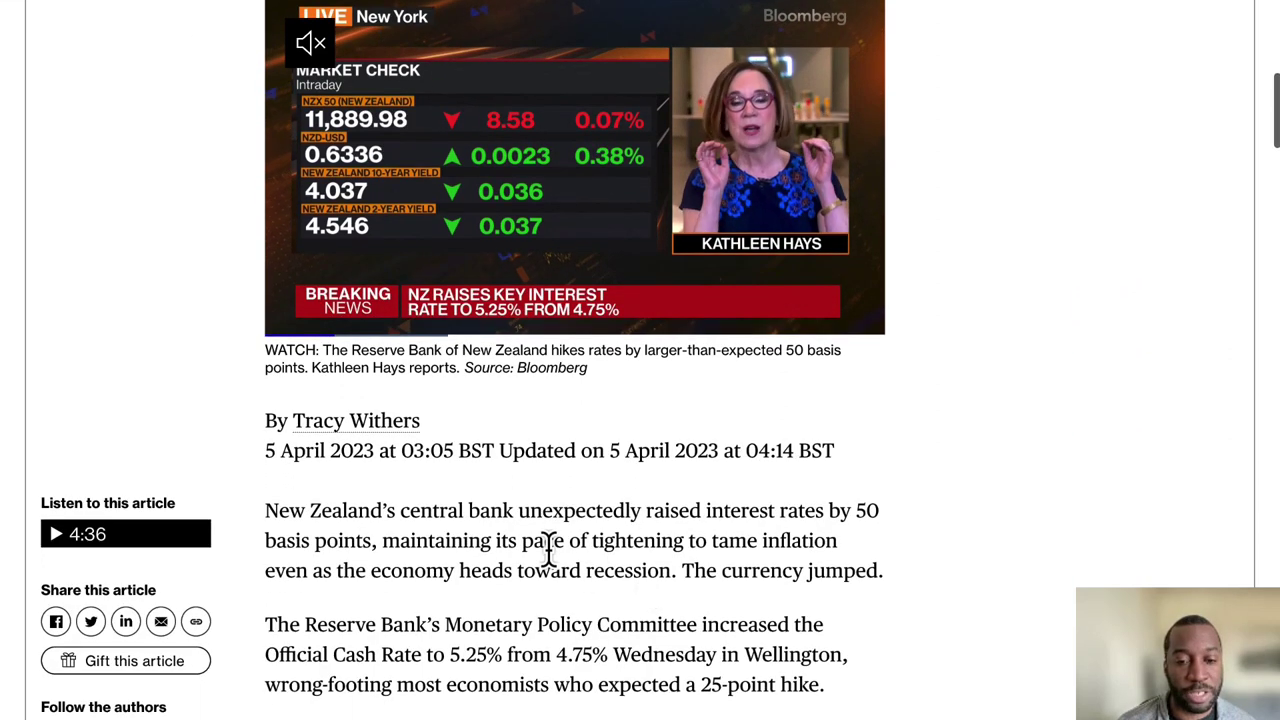
pyautogui.moveTo(737, 512); pyautogui.dragTo(889, 573)
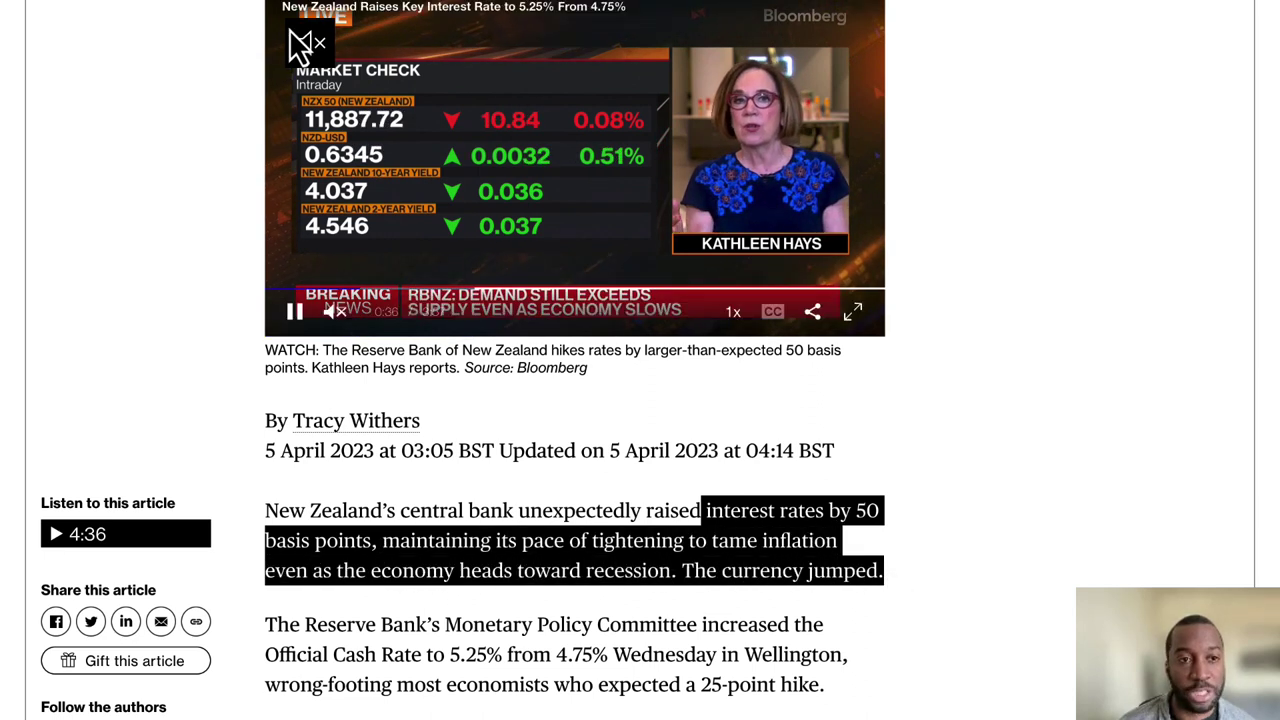
pyautogui.click(250, 2)
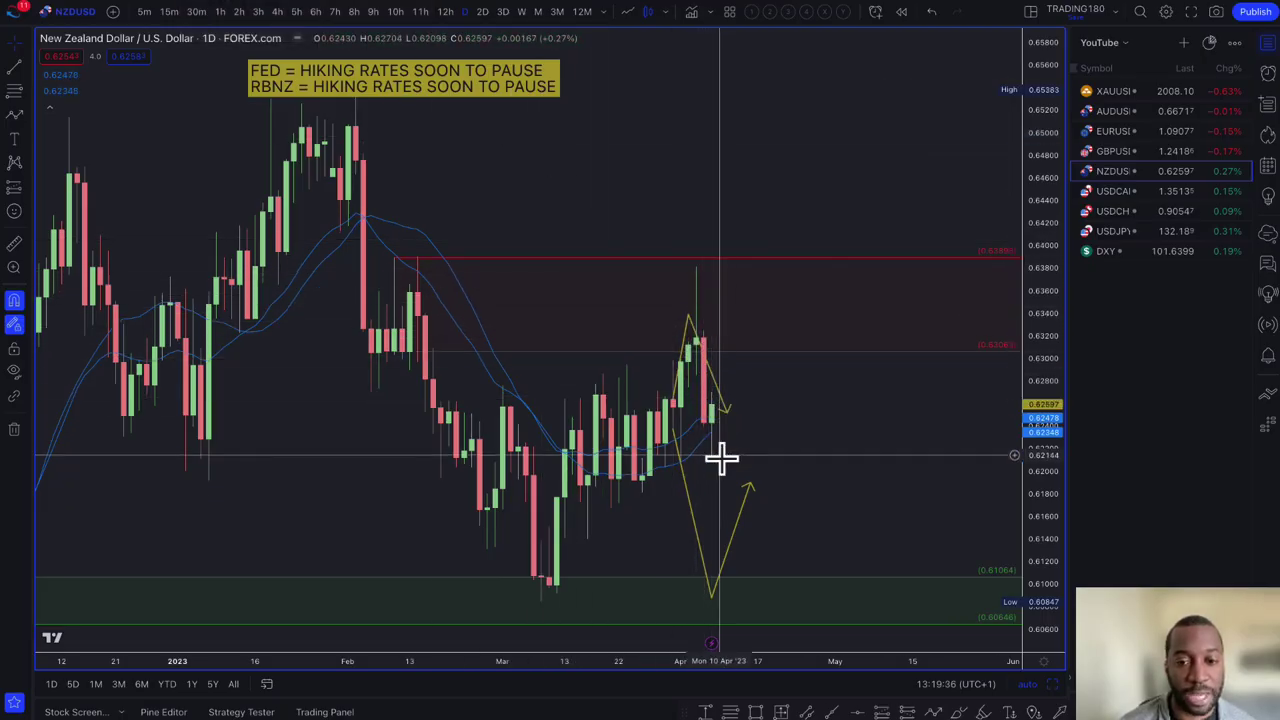
# Reshape the lower NZD/USD projection path so it bottoms at about 0.610 on 10 Apr '23 and ends at about 0.637.
pyautogui.scroll(3, 720, 455)
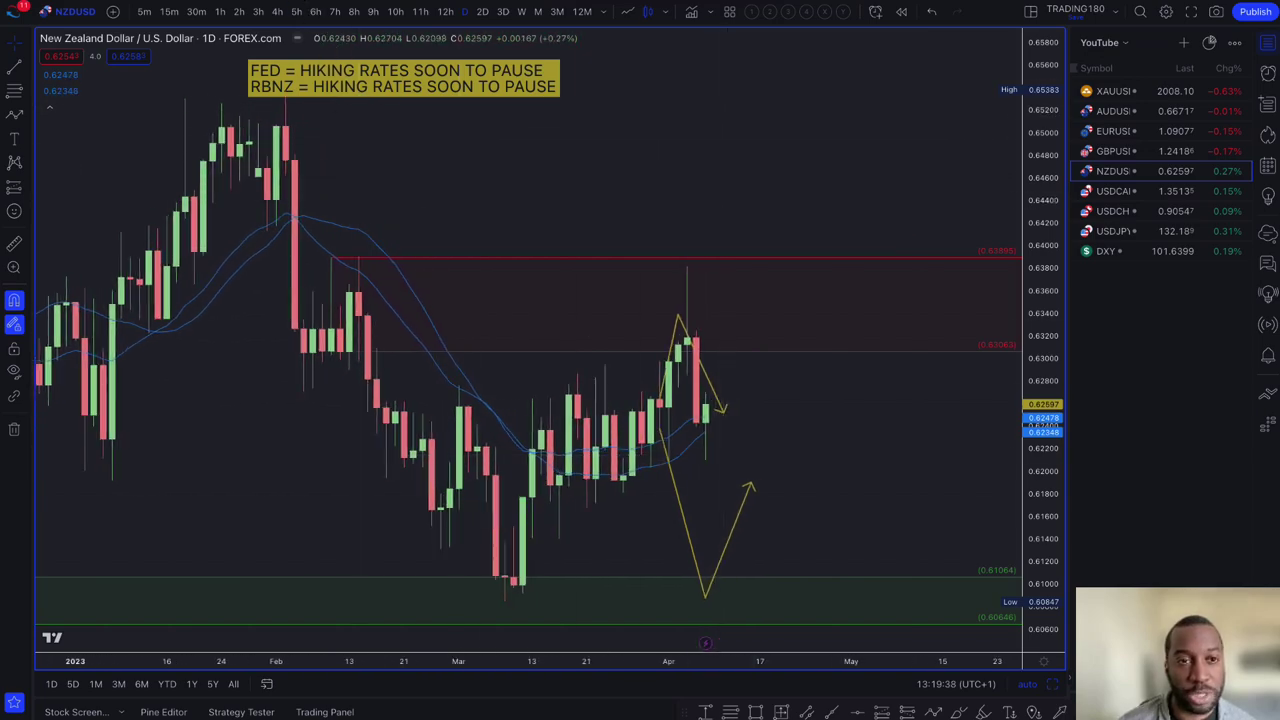
pyautogui.click(300, 8)
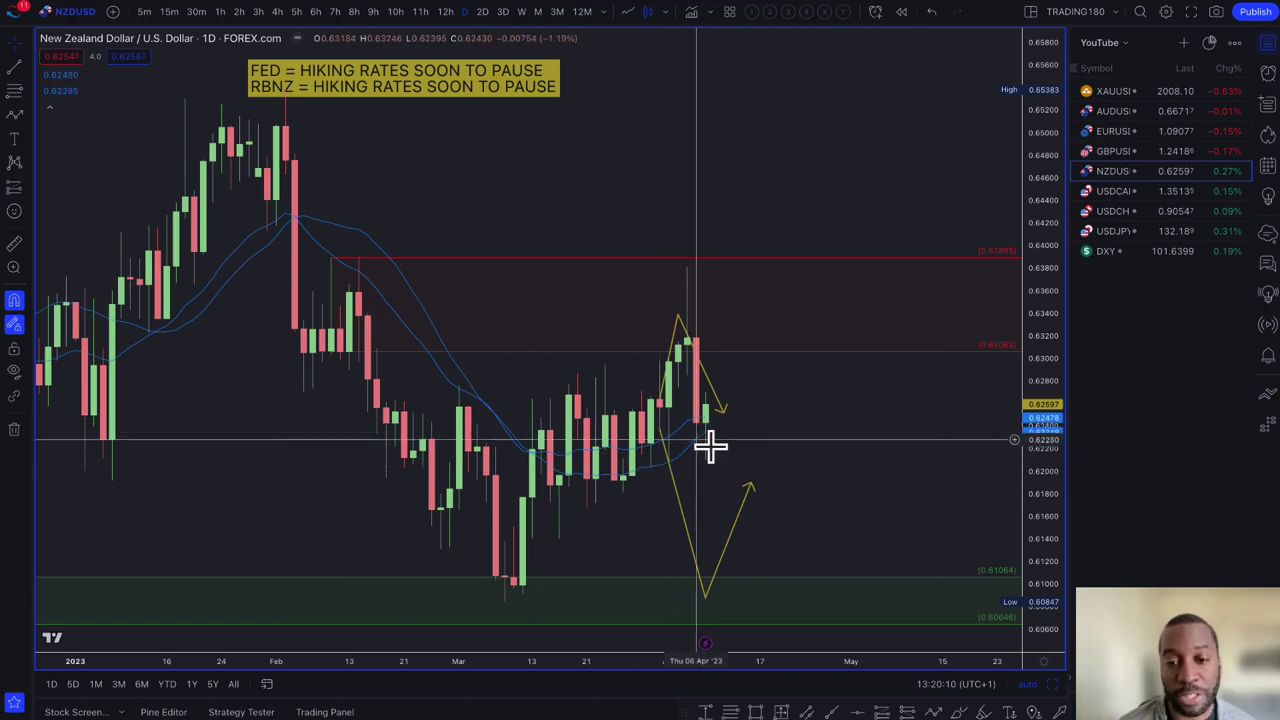
pyautogui.click(724, 409)
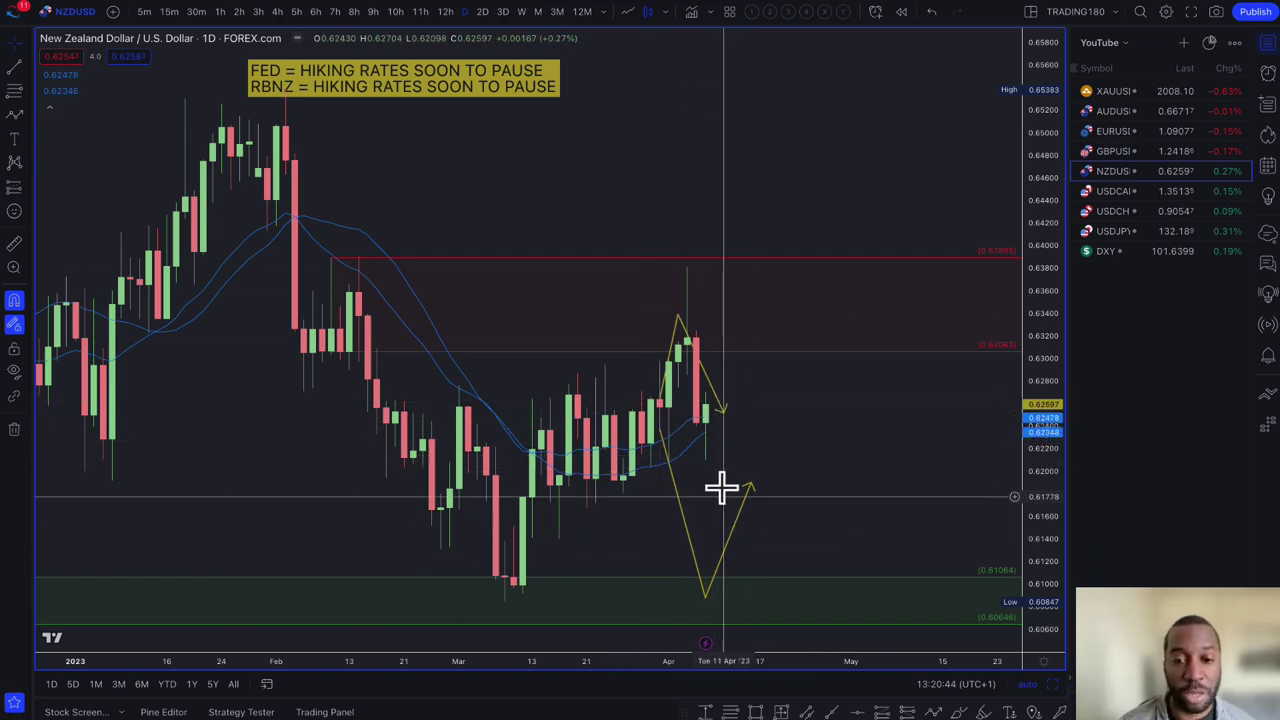
pyautogui.scroll(-5, 692, 463)
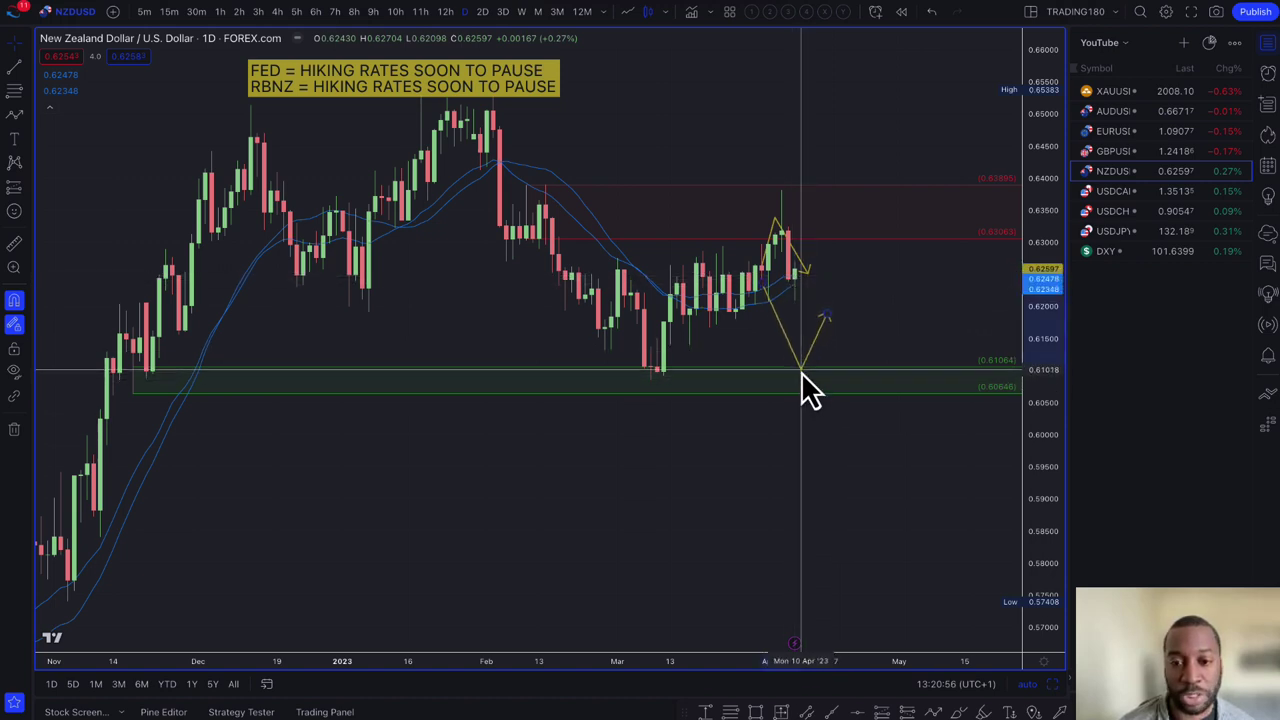
pyautogui.click(827, 312)
pyautogui.moveTo(827, 312); pyautogui.dragTo(872, 202)
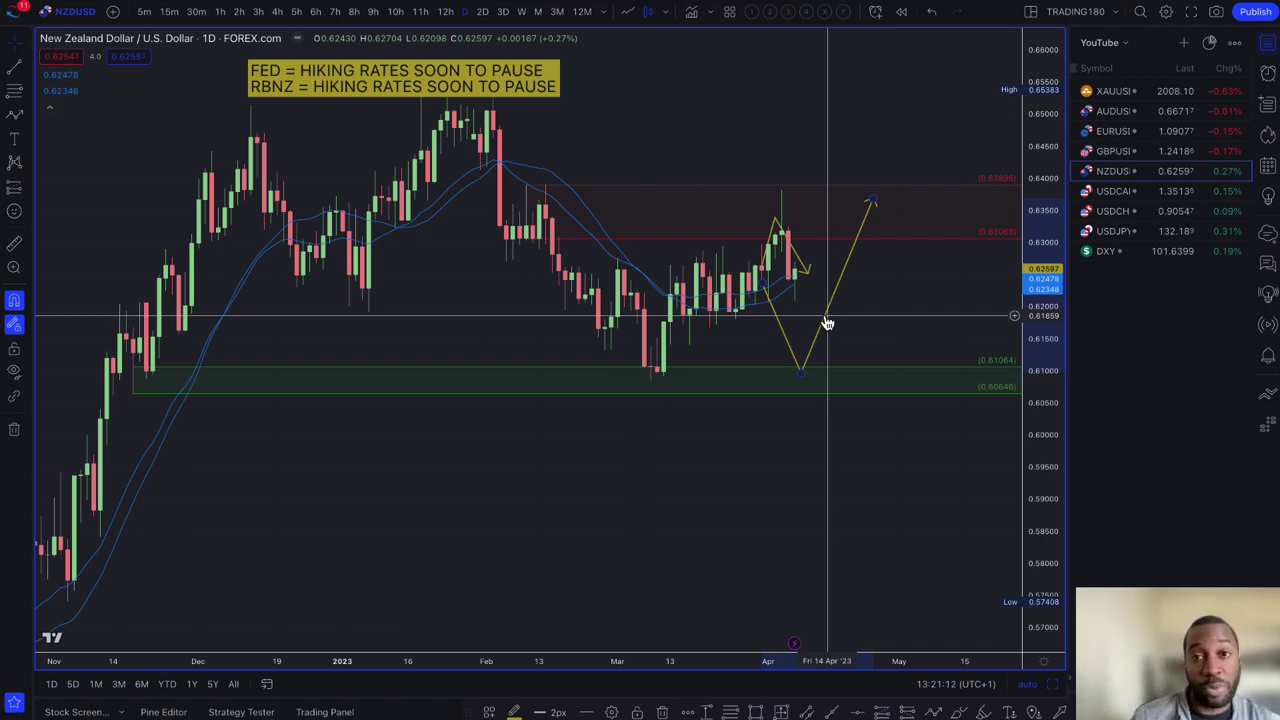
# On the GBP/USD chart, shift the rising arrow to run from about 1.22 in mid-April, and move the zigzag path's peak to 3 Apr '23.
pyautogui.click(1125, 151)
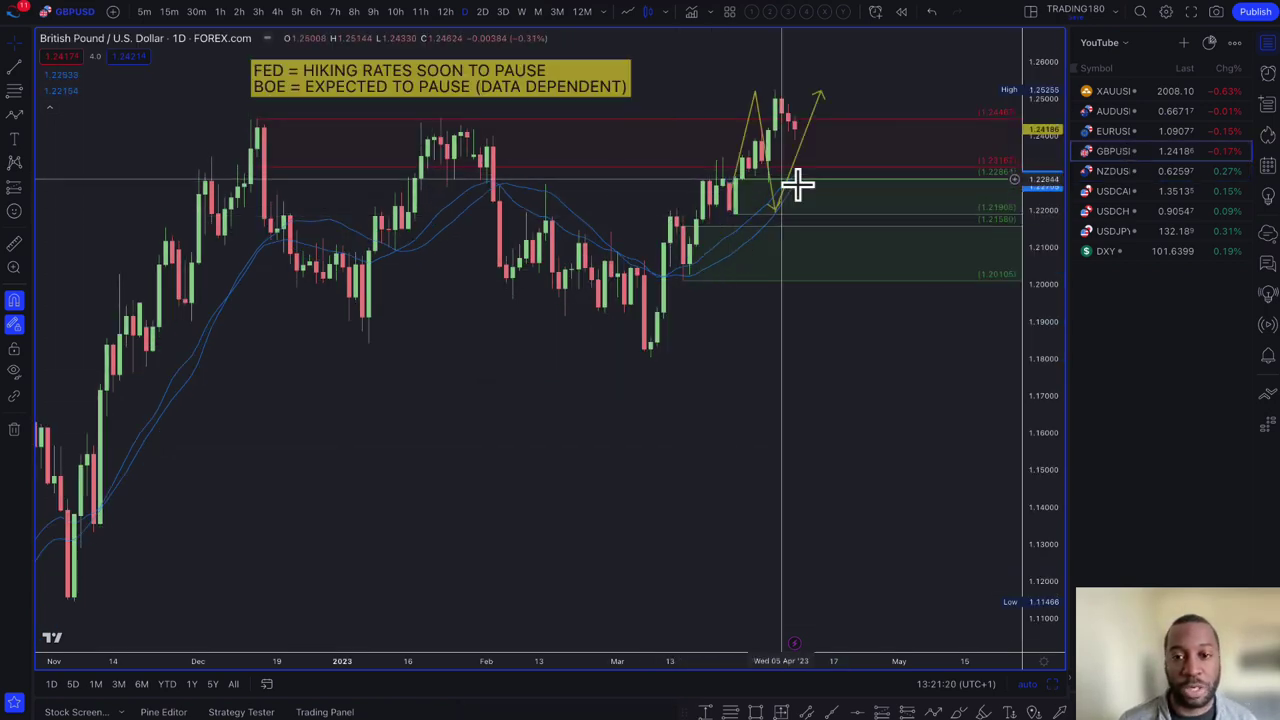
pyautogui.scroll(1, 805, 190)
pyautogui.scroll(3, 805, 190)
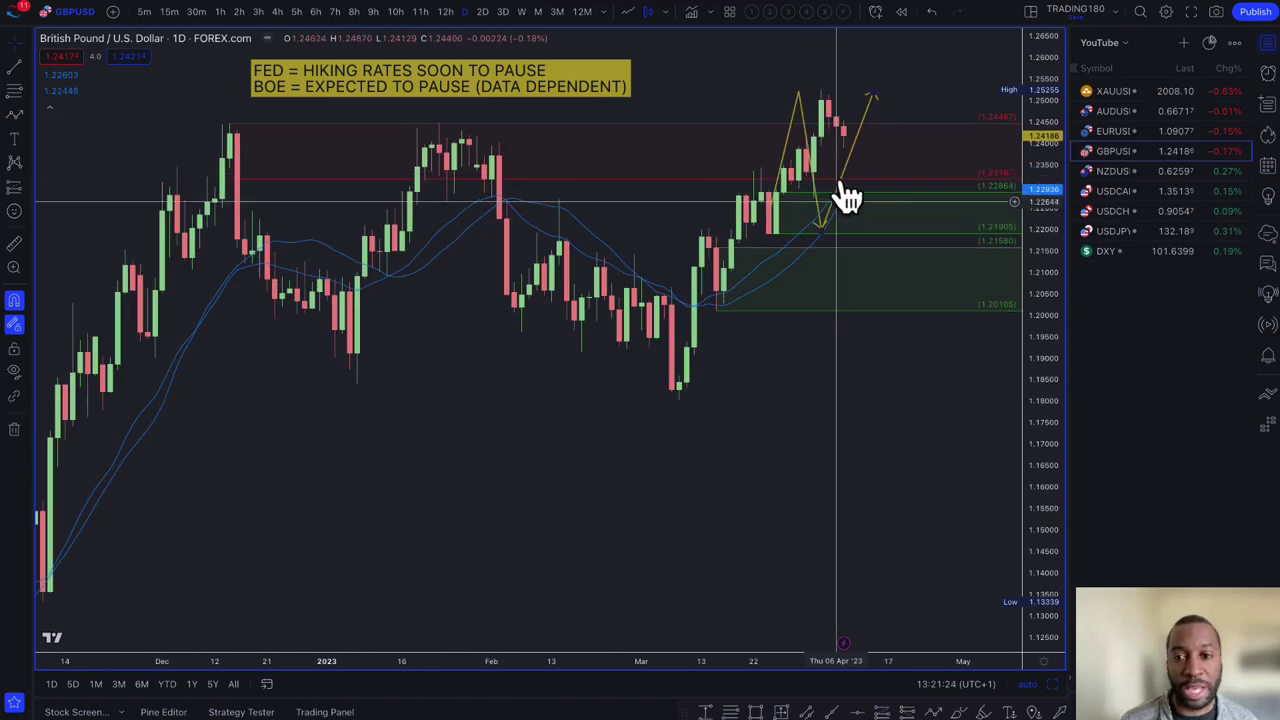
pyautogui.moveTo(865, 165); pyautogui.dragTo(900, 166)
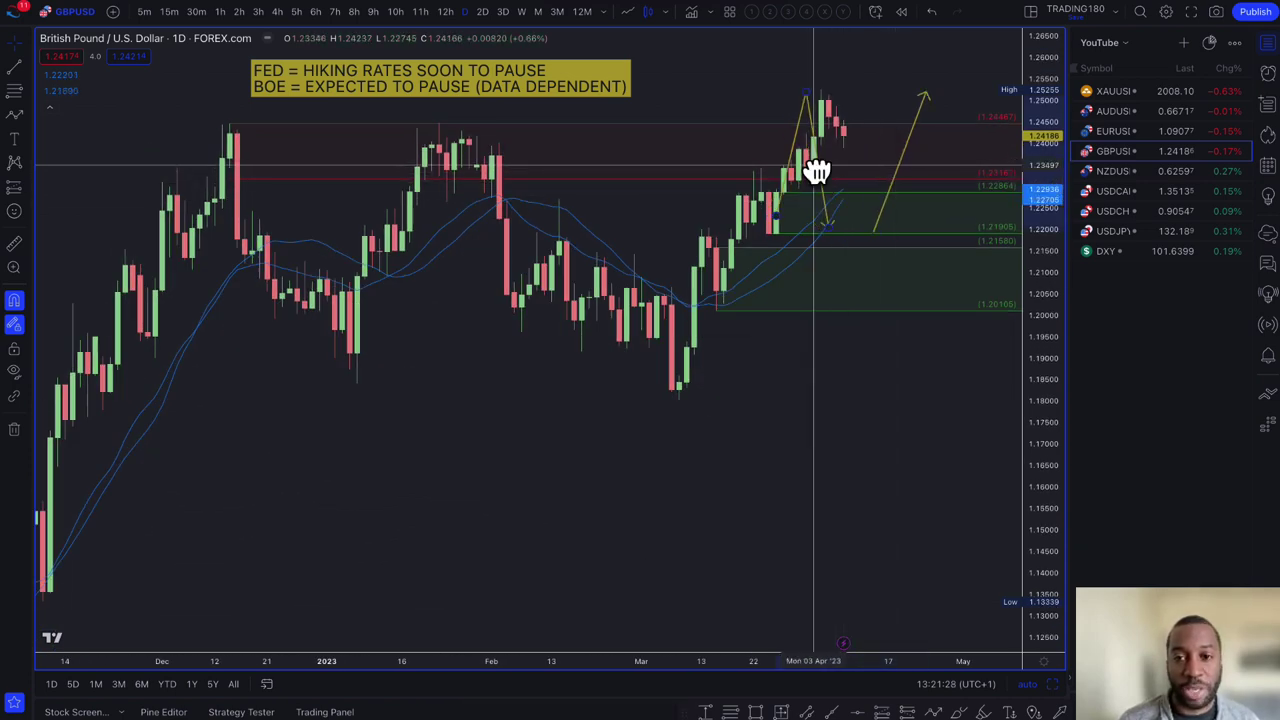
pyautogui.moveTo(825, 170); pyautogui.dragTo(834, 172)
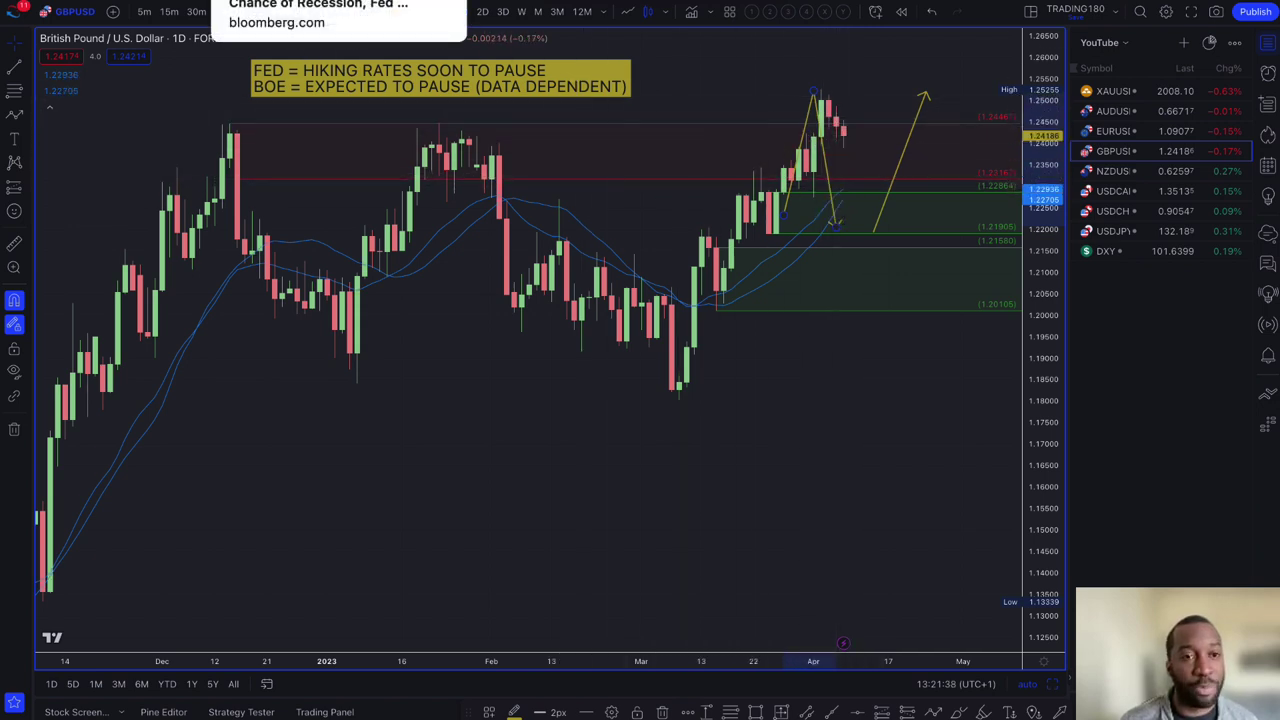
# Read the Bloomberg article on BOE business inflation expectations, highlighting its headline and two summary bullets, and return to the GBP/USD chart.
pyautogui.click(380, 2)
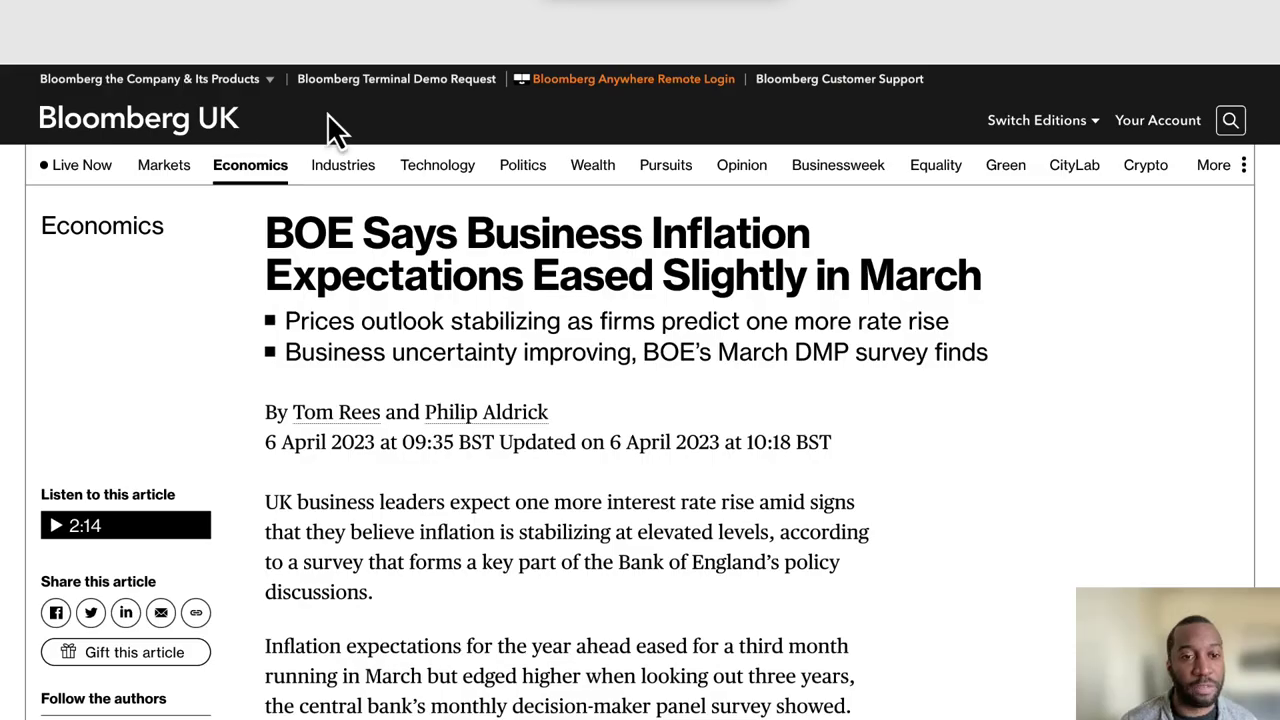
pyautogui.moveTo(268, 245); pyautogui.dragTo(565, 278)
pyautogui.moveTo(668, 277); pyautogui.dragTo(788, 280)
pyautogui.moveTo(878, 278); pyautogui.dragTo(408, 330)
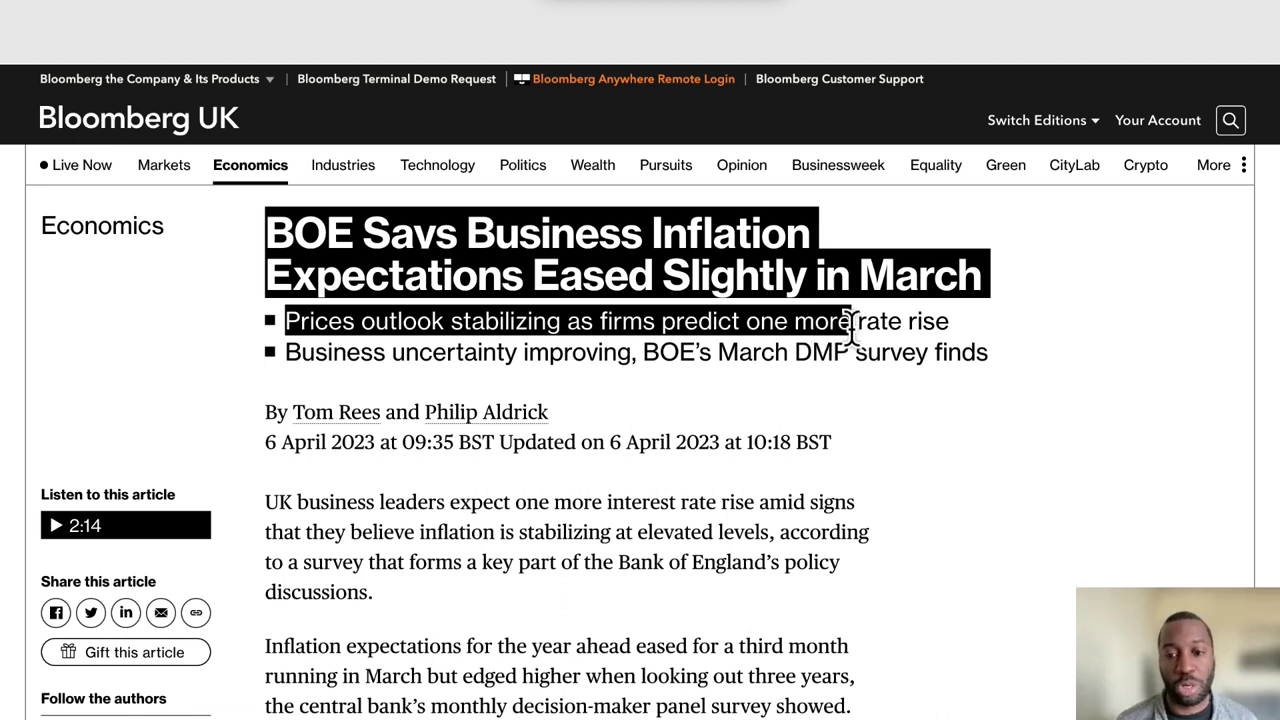
pyautogui.moveTo(950, 322); pyautogui.dragTo(582, 340)
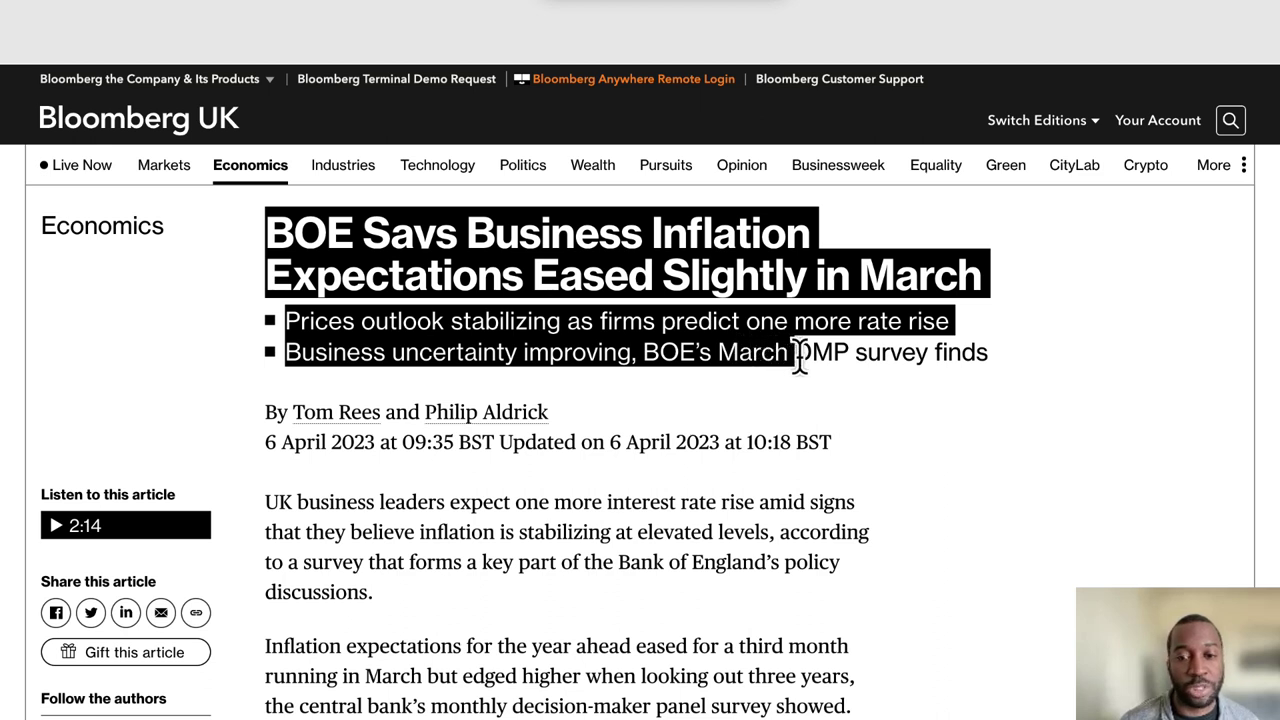
pyautogui.moveTo(778, 385); pyautogui.dragTo(636, 450)
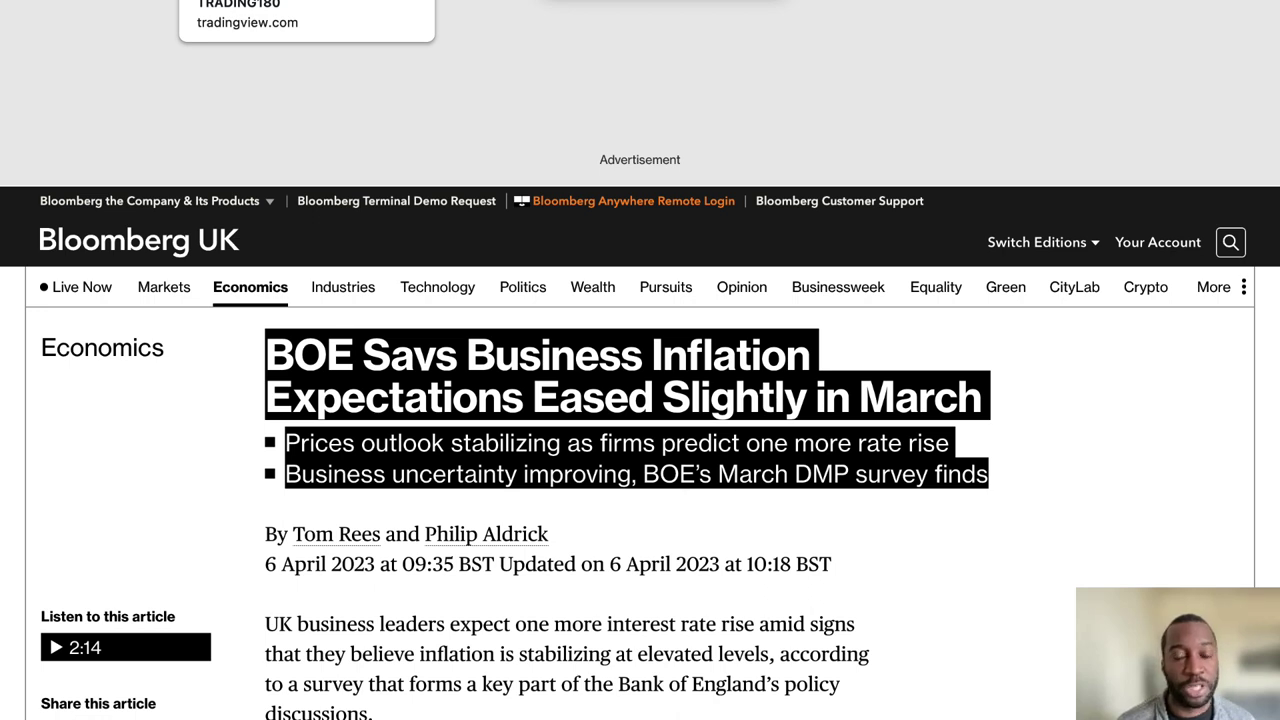
pyautogui.click(300, 1)
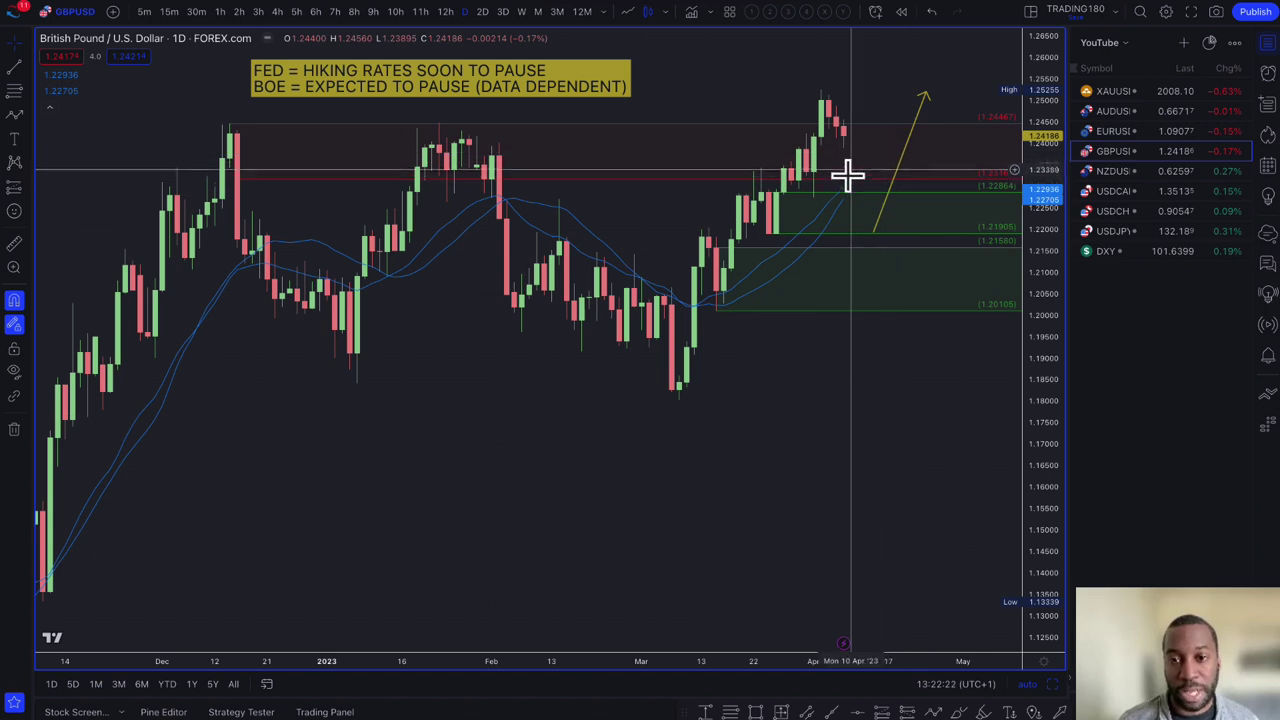
# Replace the red supply zone on GBP/USD with a zone from 1.23871 to 1.22745 at 31 Mar–3 Apr '23, using the DEMAND template.
pyautogui.click(797, 143)
pyautogui.press('Delete')
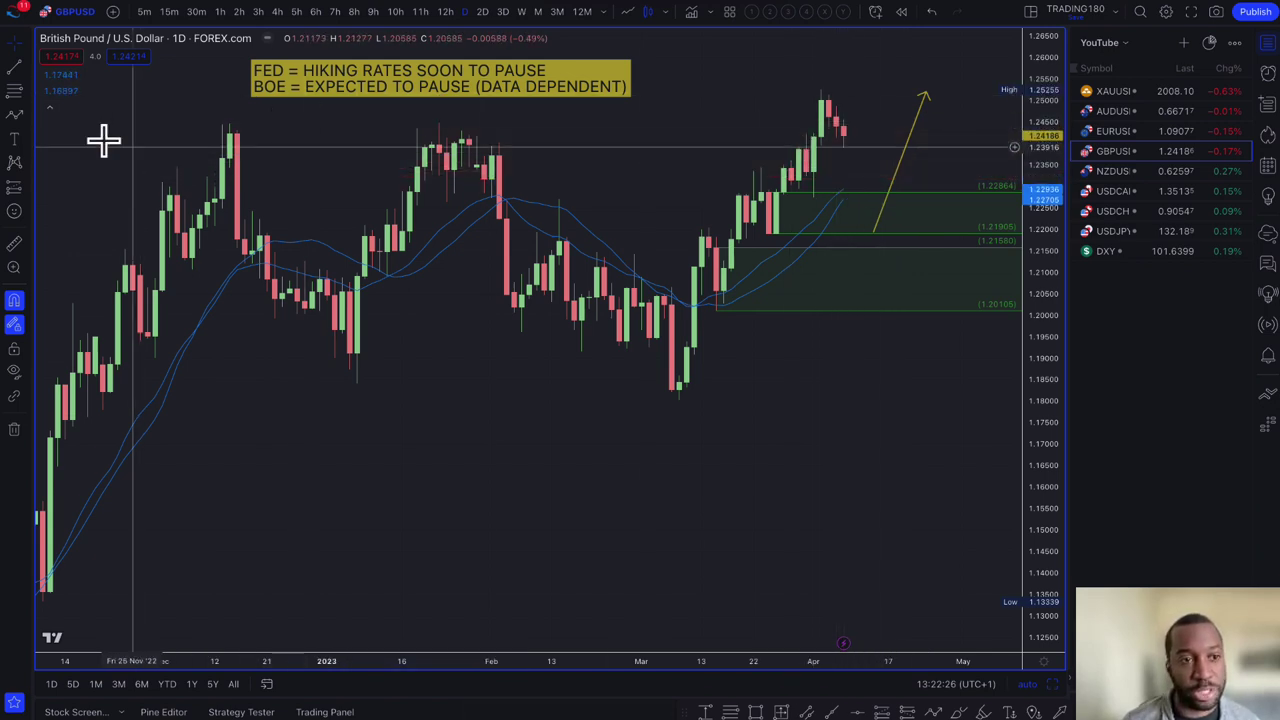
pyautogui.click(14, 90)
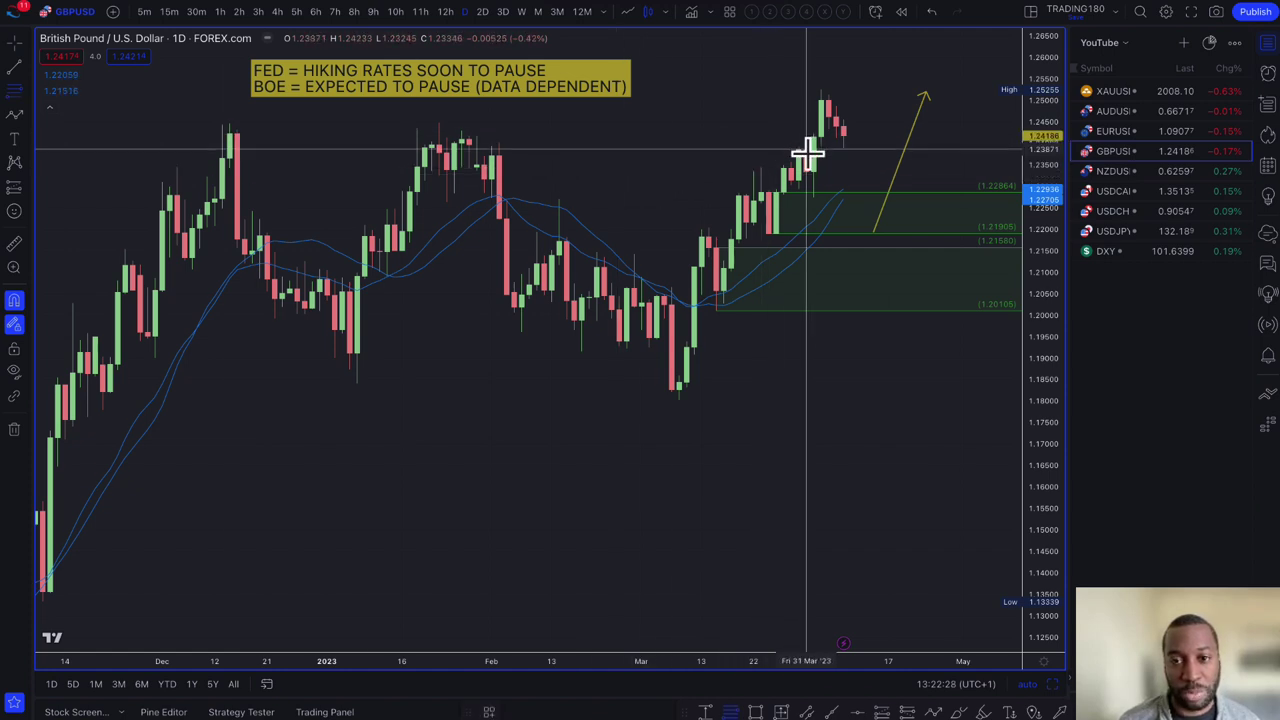
pyautogui.moveTo(808, 150); pyautogui.dragTo(817, 200)
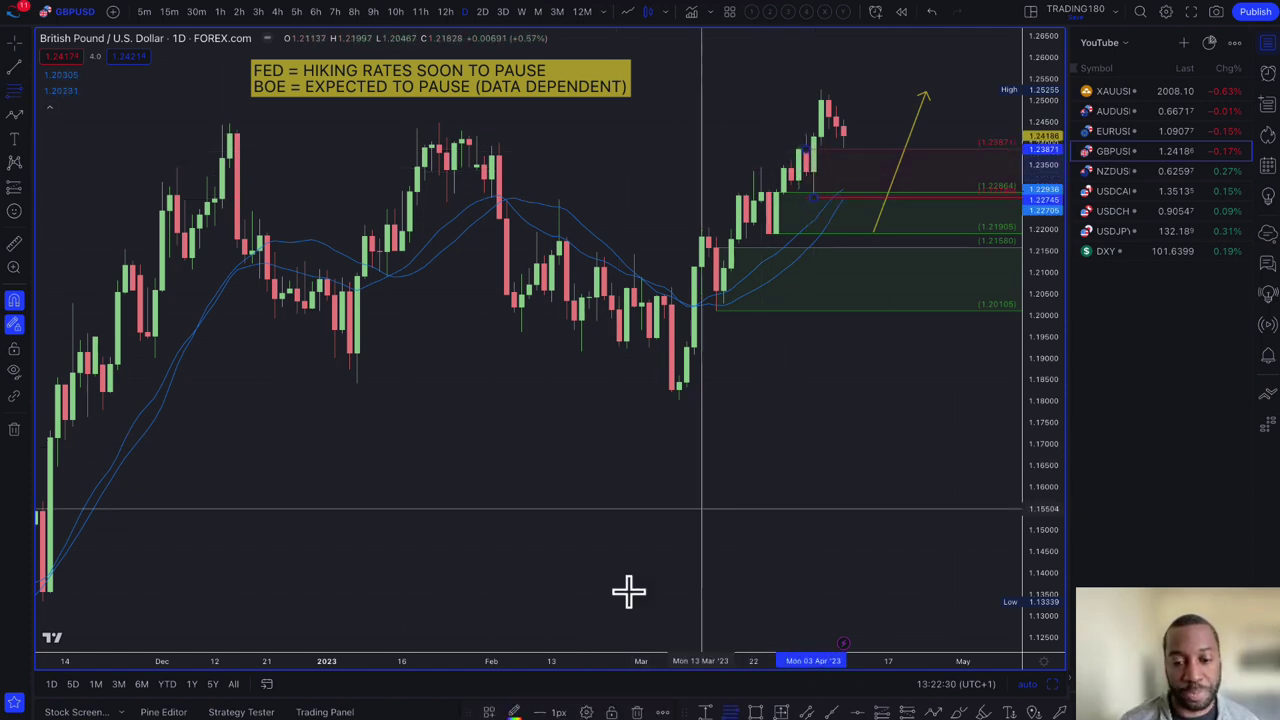
pyautogui.click(489, 713)
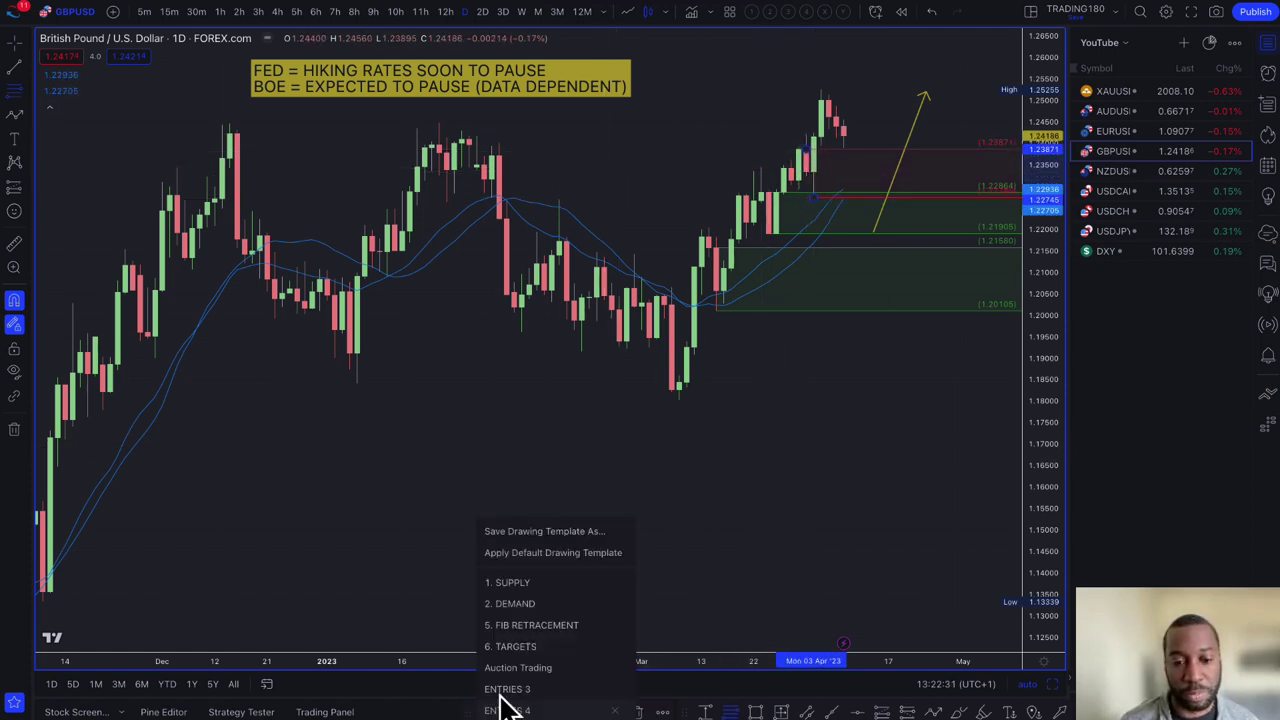
pyautogui.click(531, 603)
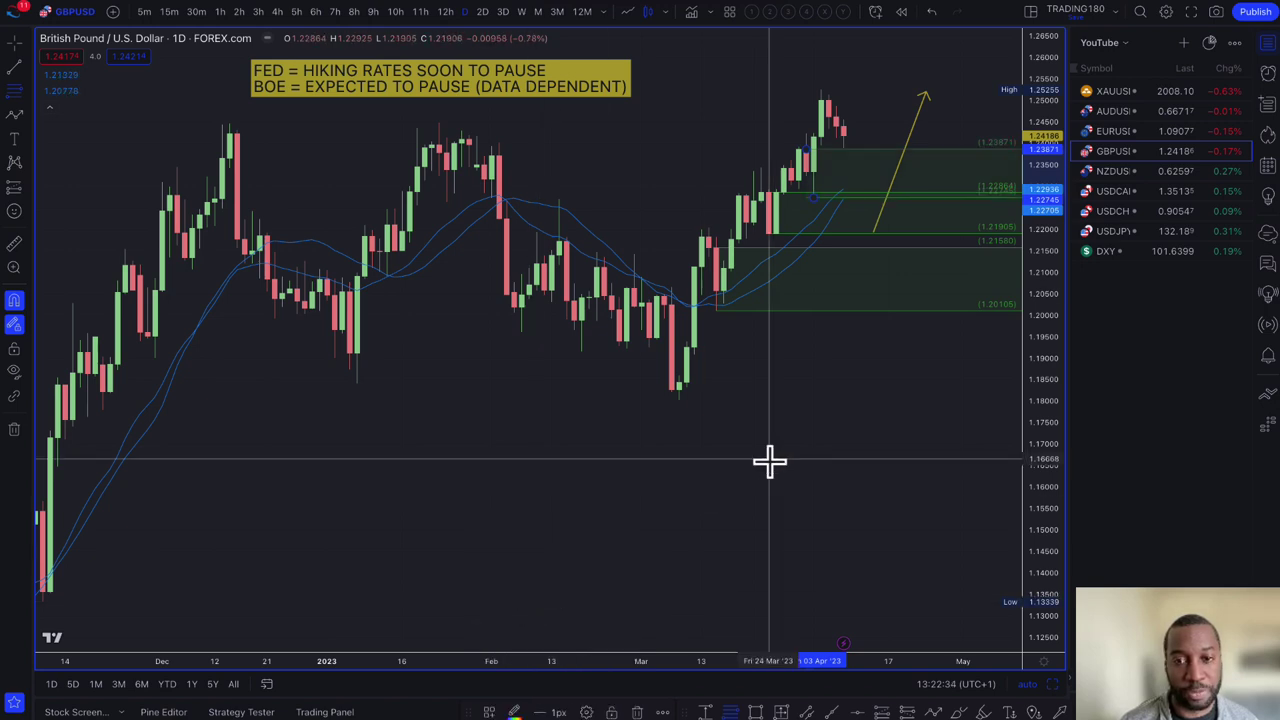
# Draw a thin rectangle on GBP/USD from 10 Jan to 3 May '23, spanning about 1.2303 to 1.2280.
pyautogui.click(28, 120)
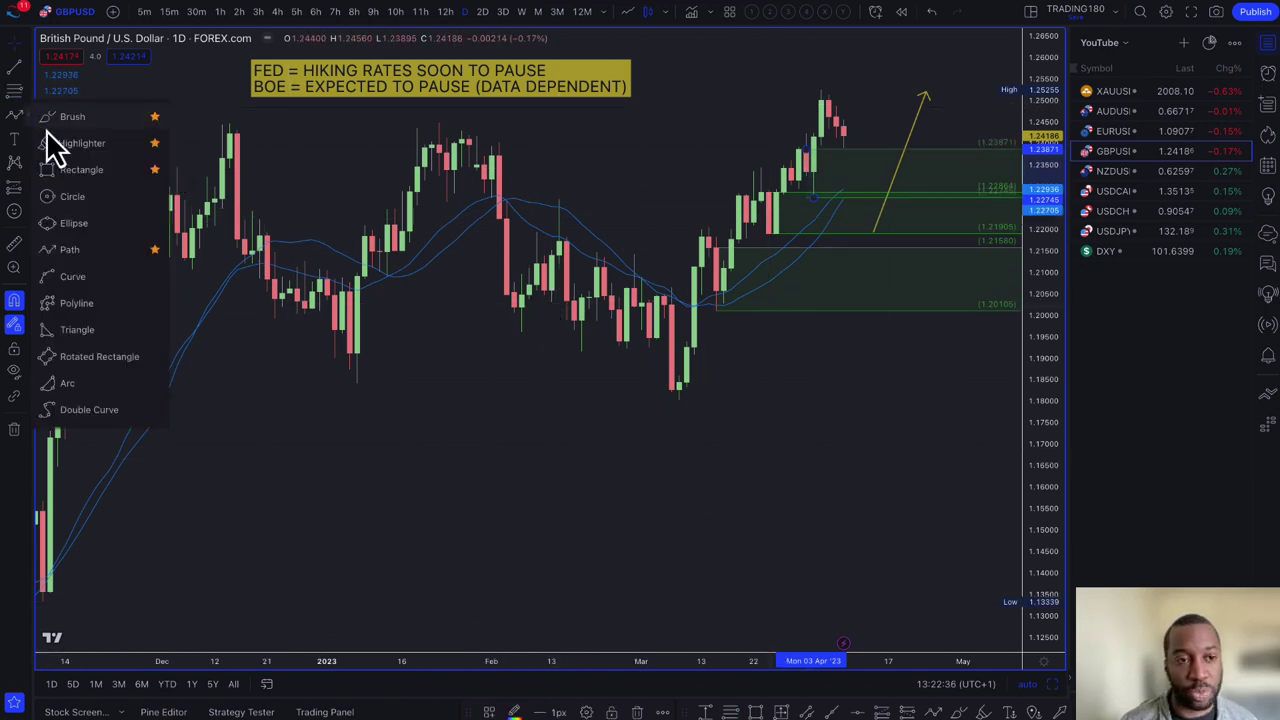
pyautogui.click(69, 163)
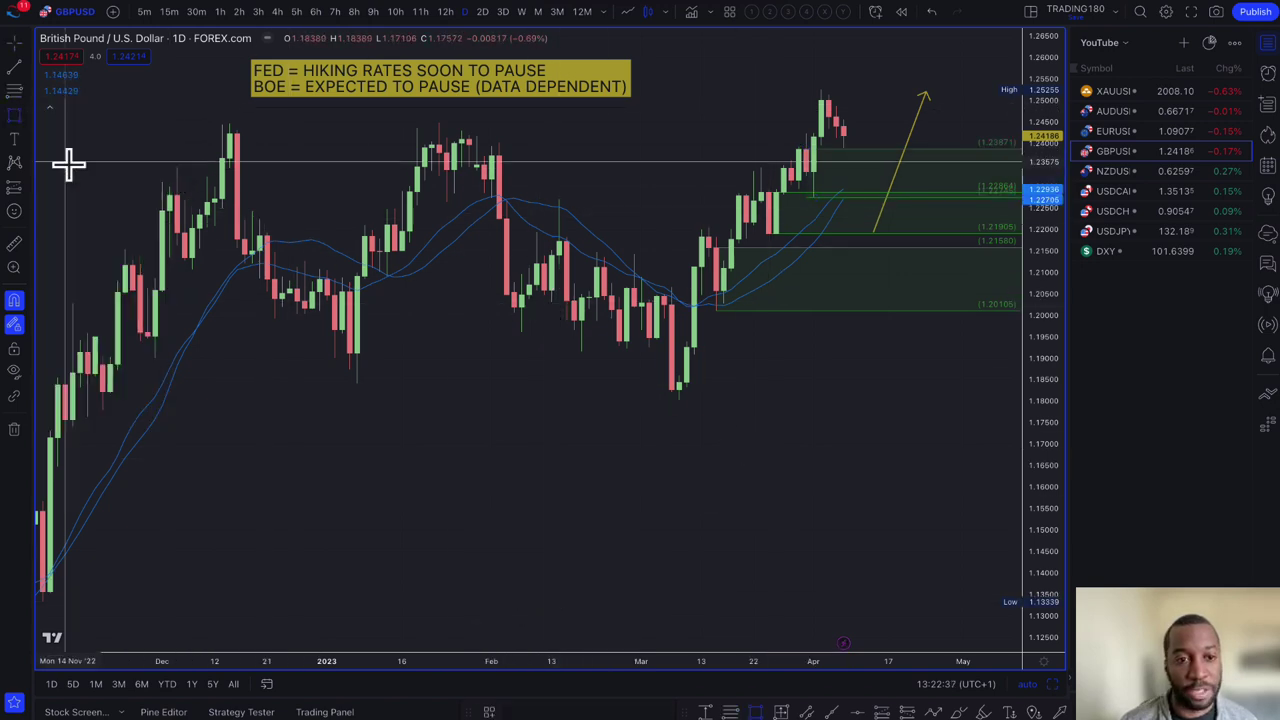
pyautogui.click(372, 185)
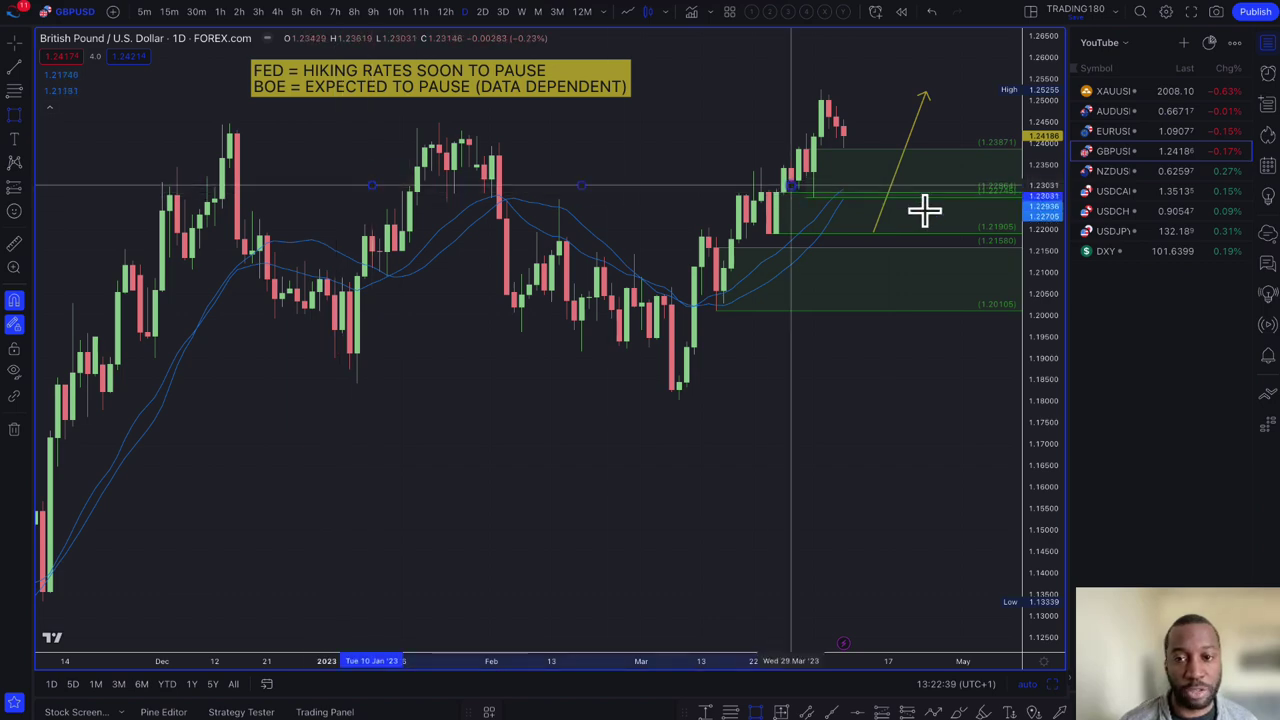
pyautogui.click(977, 196)
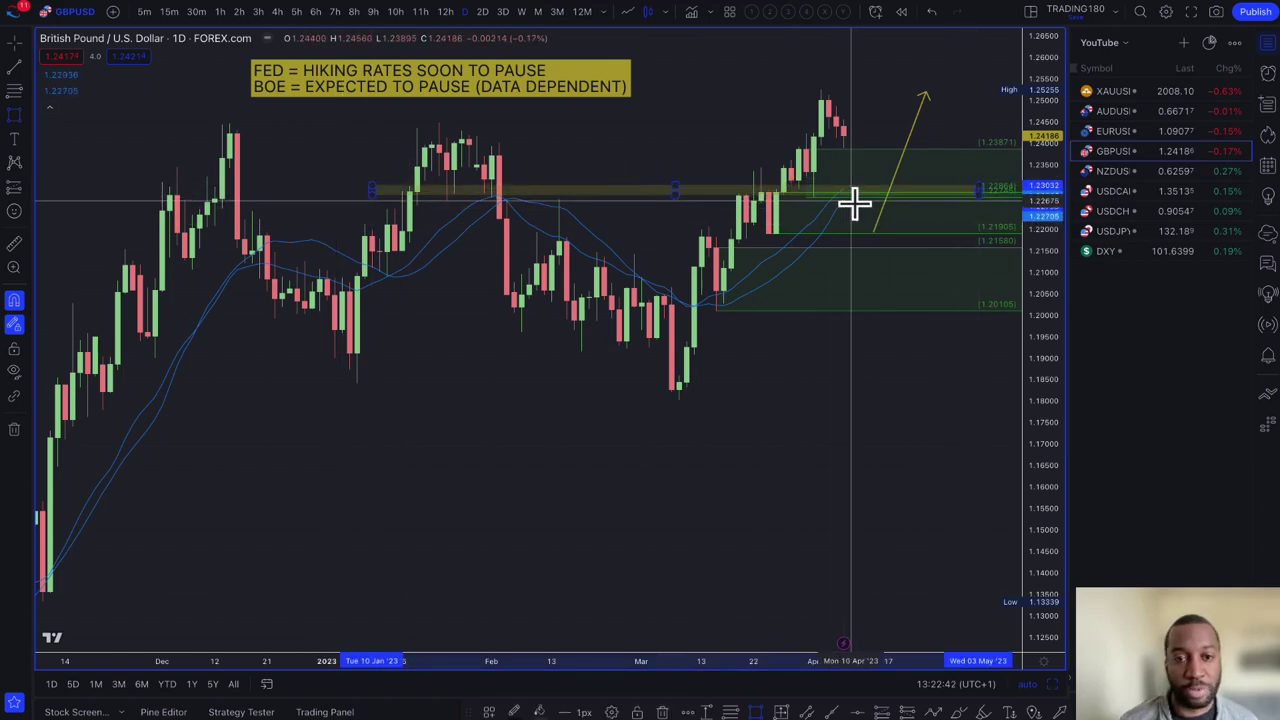
# Delete the rising arrow and draw a path from about 1.239 on 7 Apr '23 down to about 1.228 and up to about 1.241.
pyautogui.scroll(3, 851, 203)
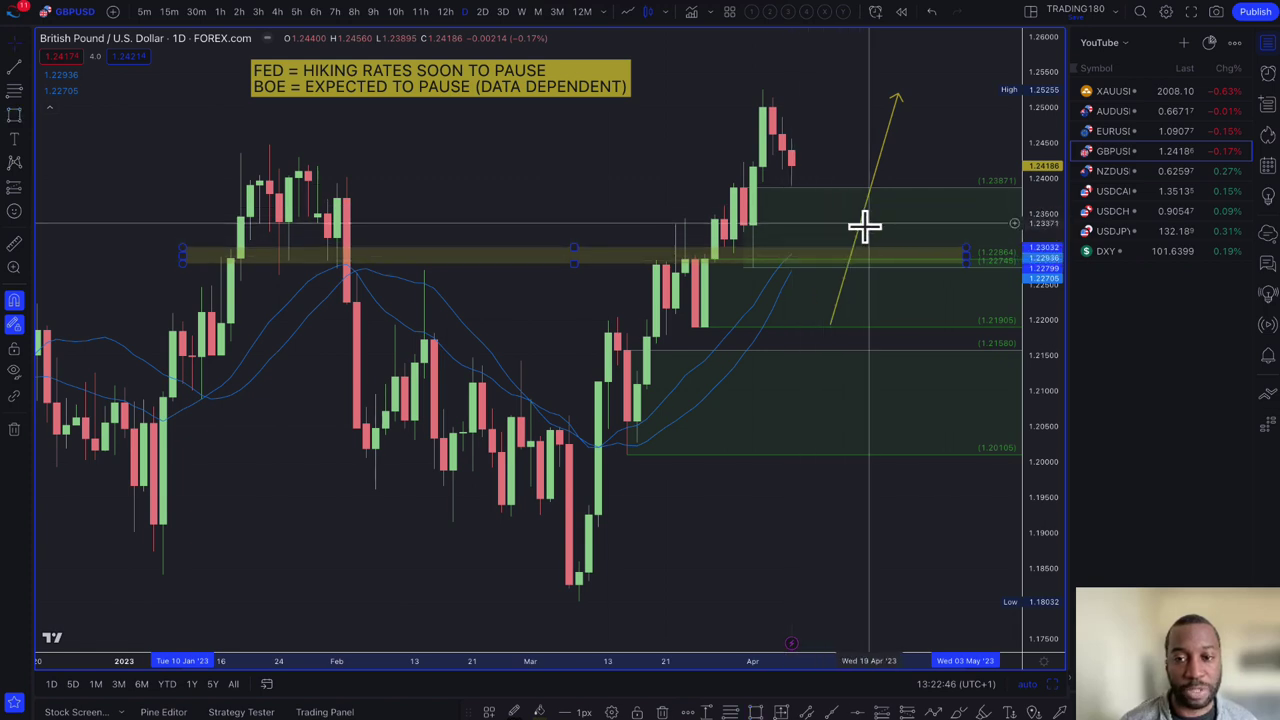
pyautogui.click(860, 232)
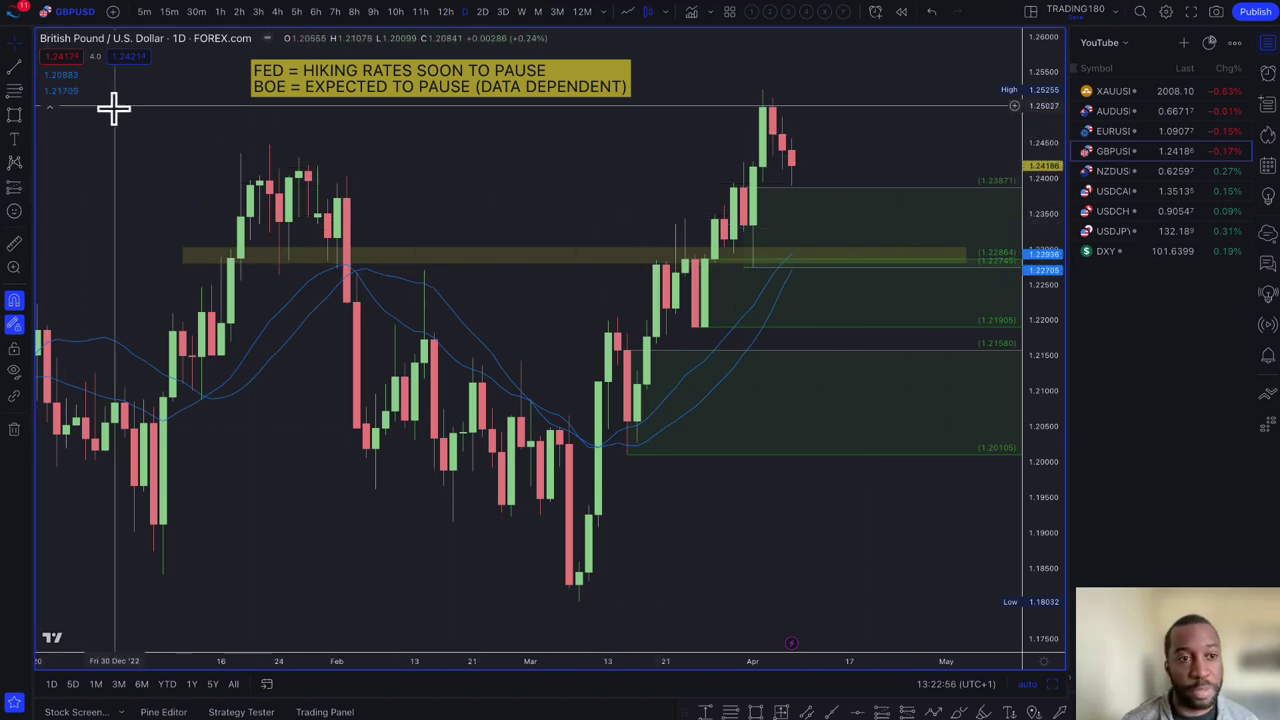
pyautogui.click(30, 116)
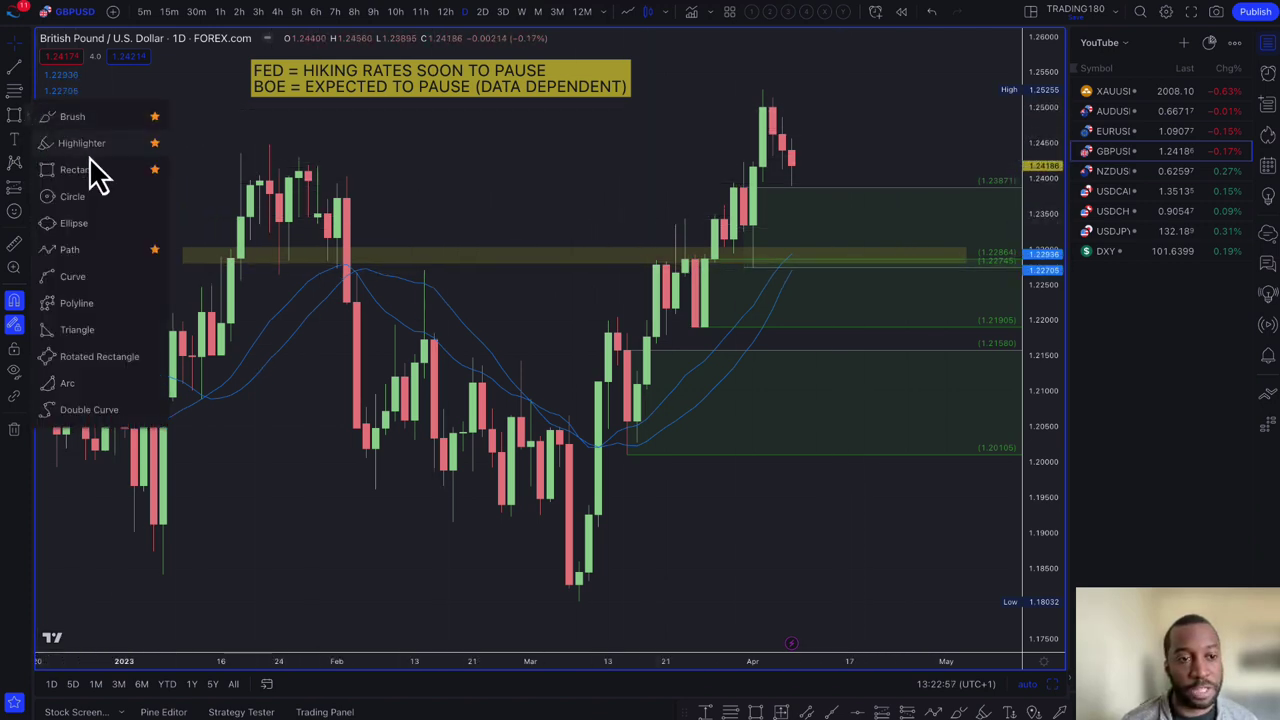
pyautogui.click(72, 246)
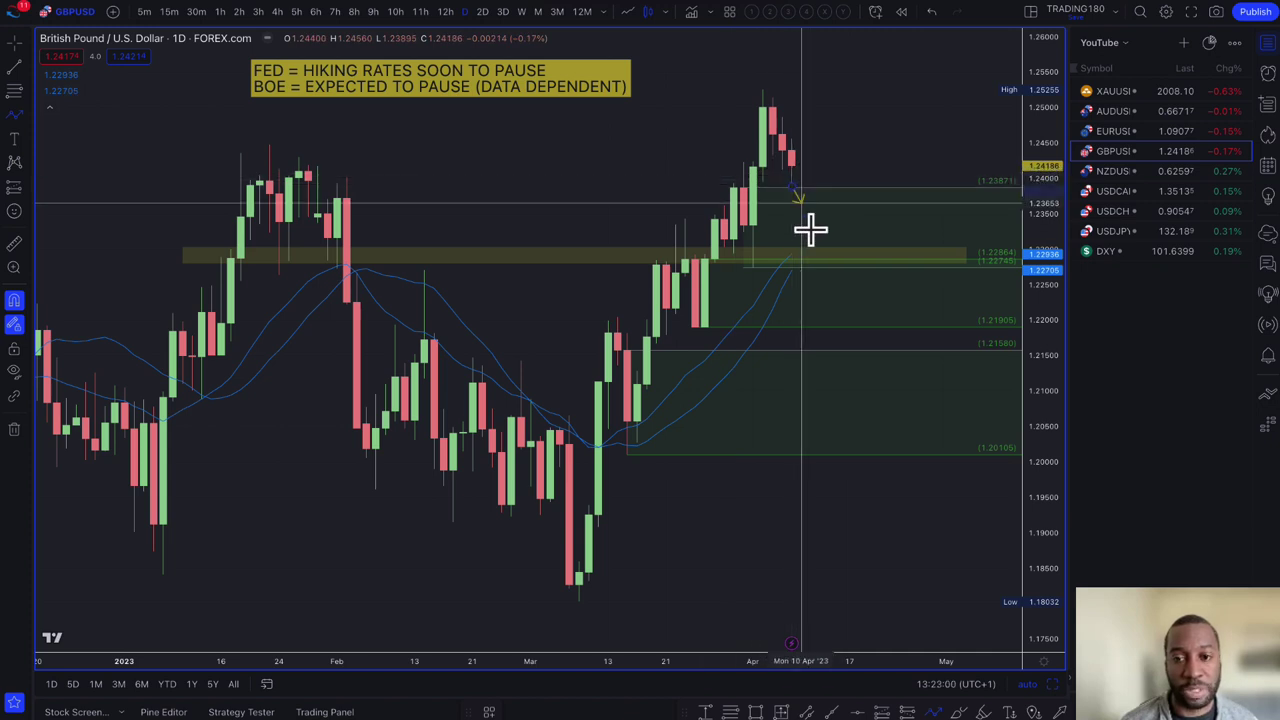
pyautogui.click(820, 260)
pyautogui.doubleClick(877, 169)
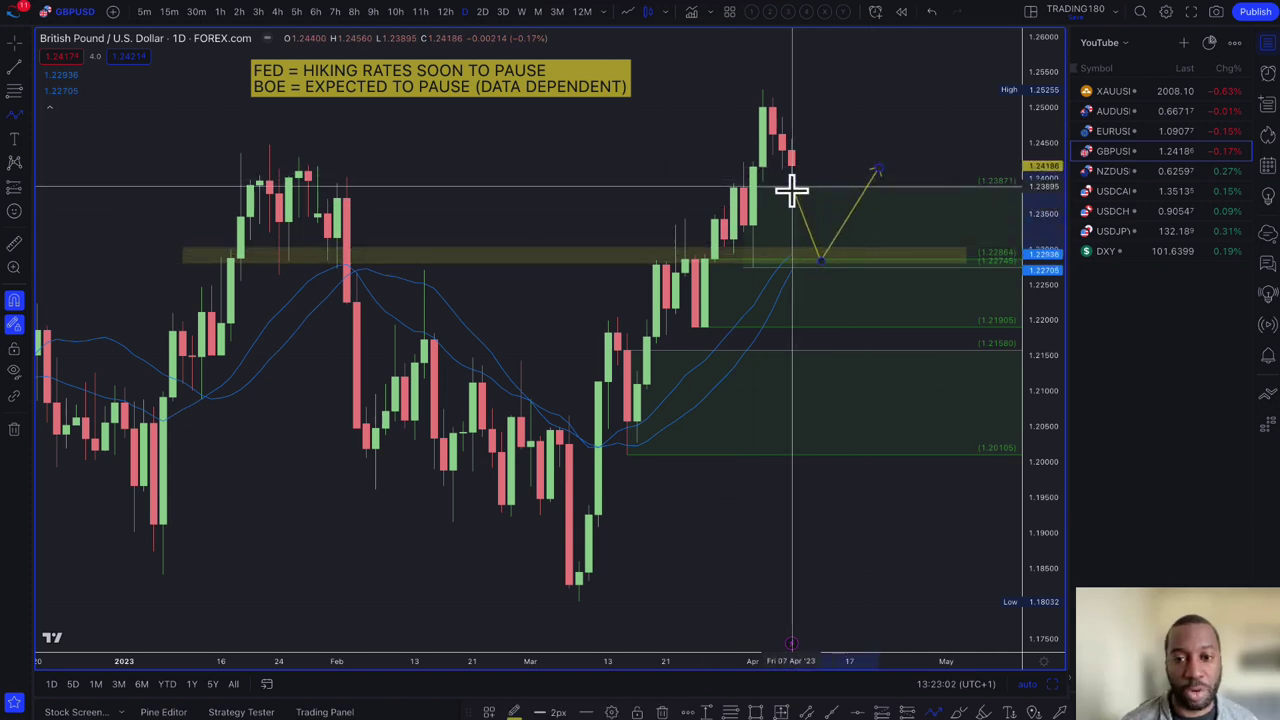
# Add a deeper GBP/USD path from the same 7 Apr '23 start, dropping to about 1.220 and rising to about 1.241.
pyautogui.click(820, 322)
pyautogui.doubleClick(899, 173)
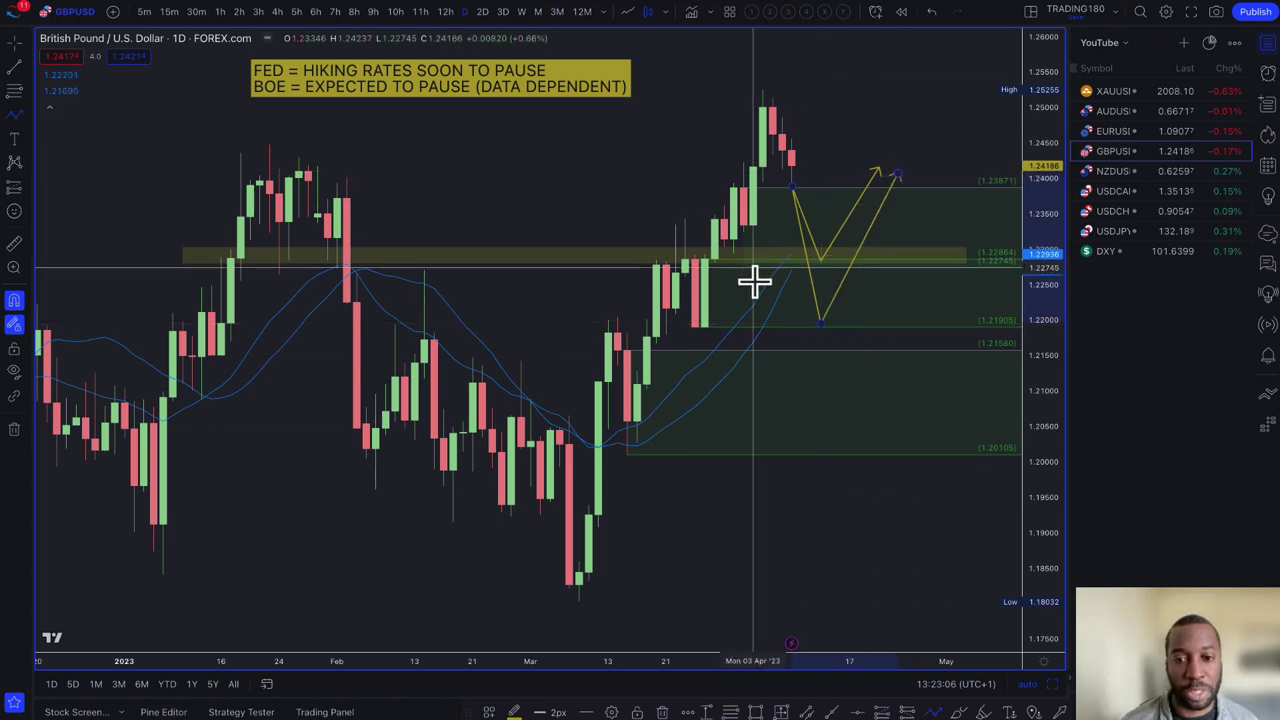
pyautogui.click(752, 268)
pyautogui.press('Escape')
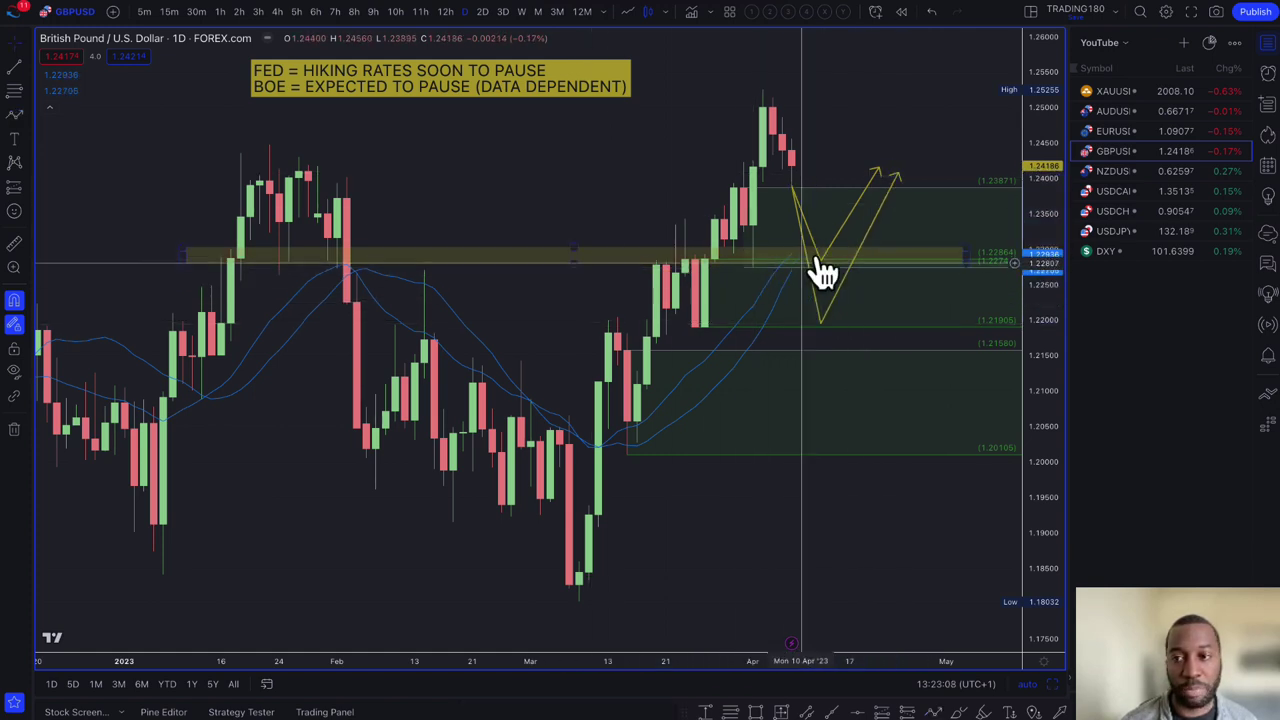
pyautogui.scroll(-2, 815, 315)
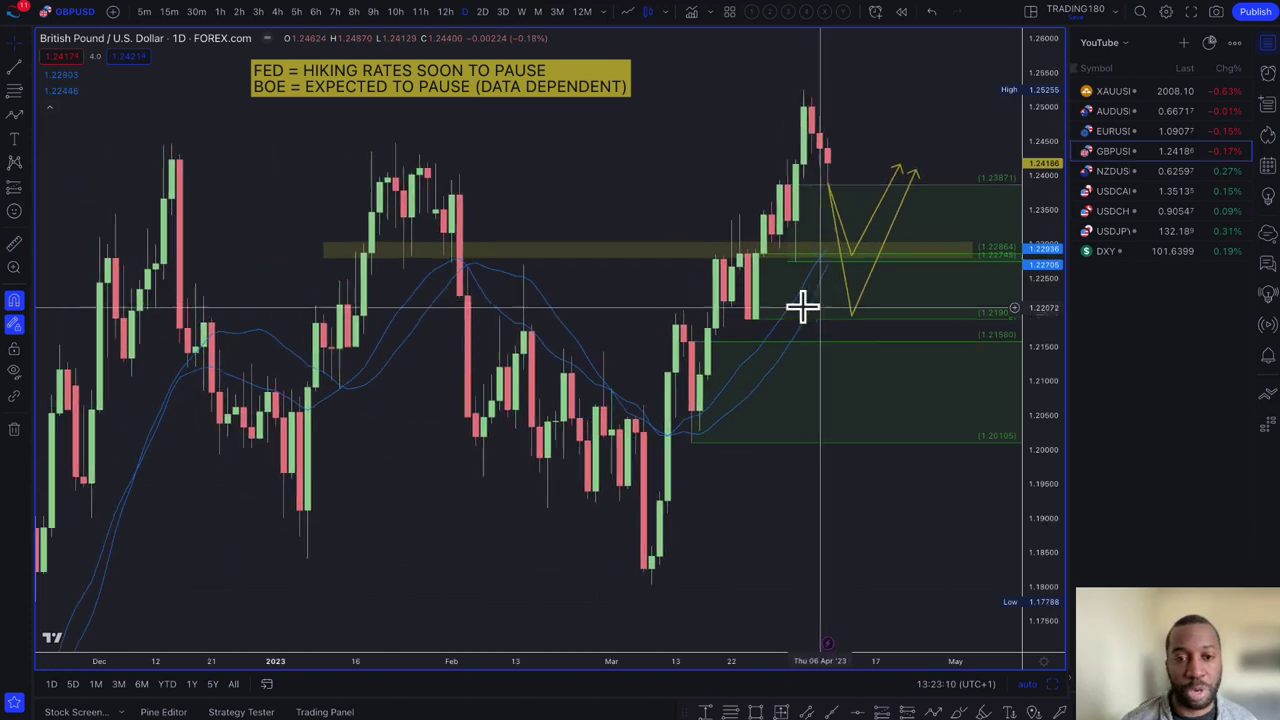
# Switch to the EUR/USD chart and delete the green demand zone spanning 1.07327 to 1.05162.
pyautogui.click(1115, 131)
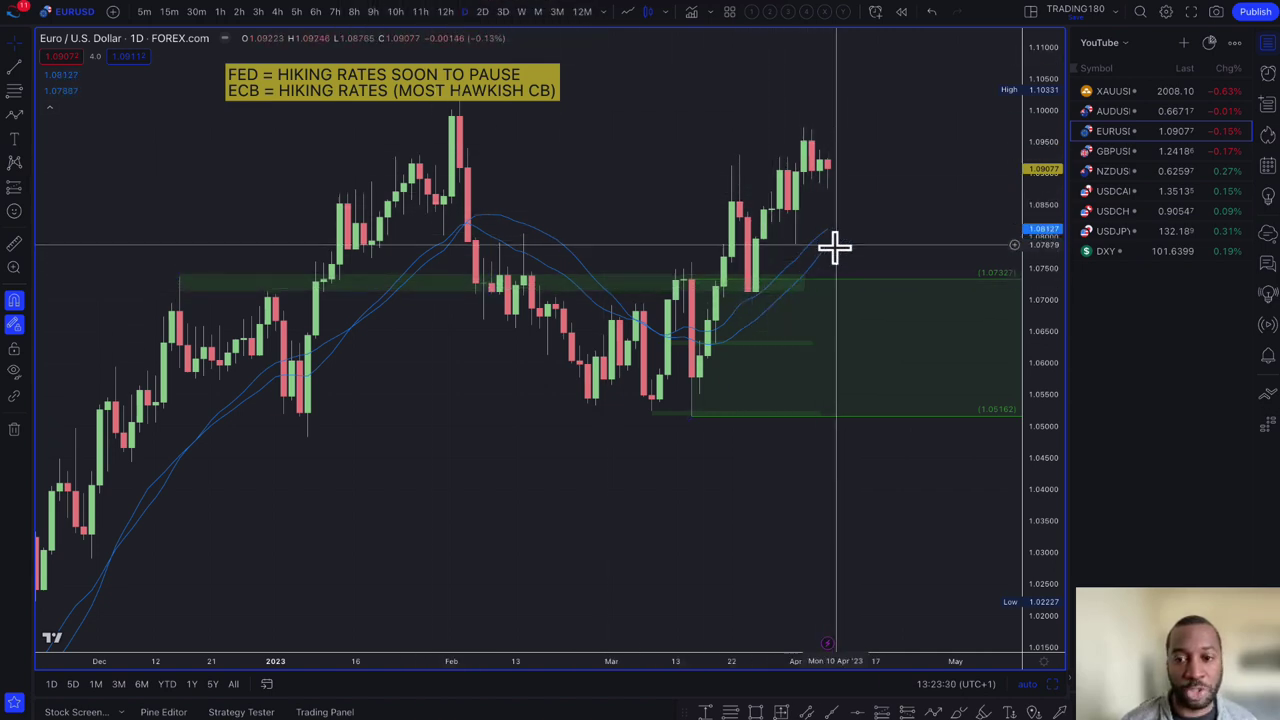
pyautogui.click(710, 300)
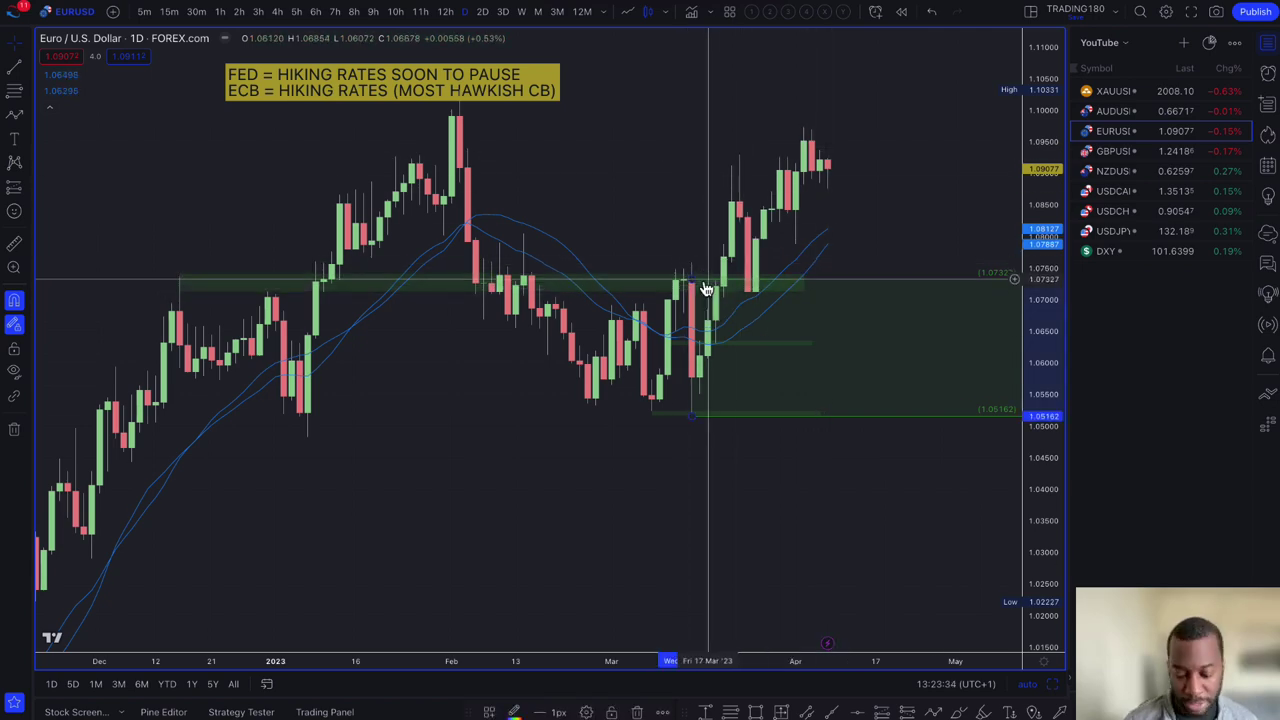
# Draw two EUR/USD demand zones: 1.09060 to 1.07883 from 31 Mar '23, and 1.08312 to 1.07132 from 24 Mar '23.
pyautogui.scroll(5, 666, 220)
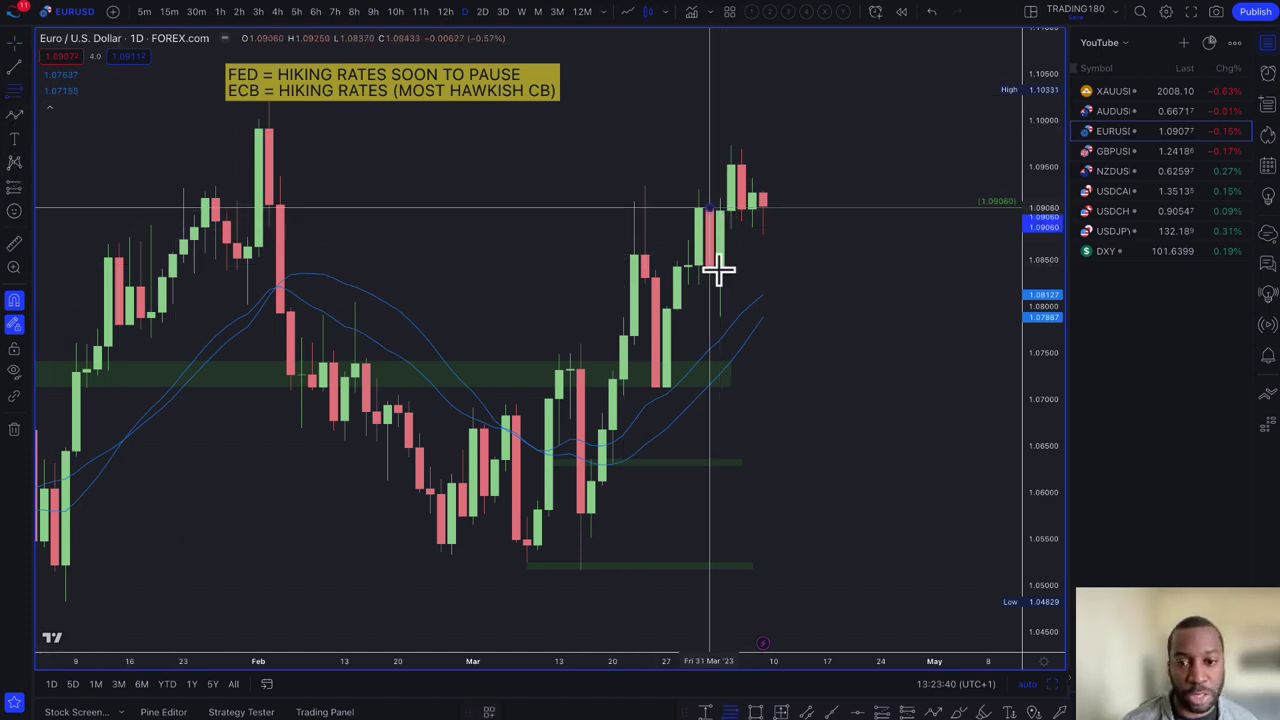
pyautogui.moveTo(717, 262); pyautogui.dragTo(724, 316)
pyautogui.click(724, 316)
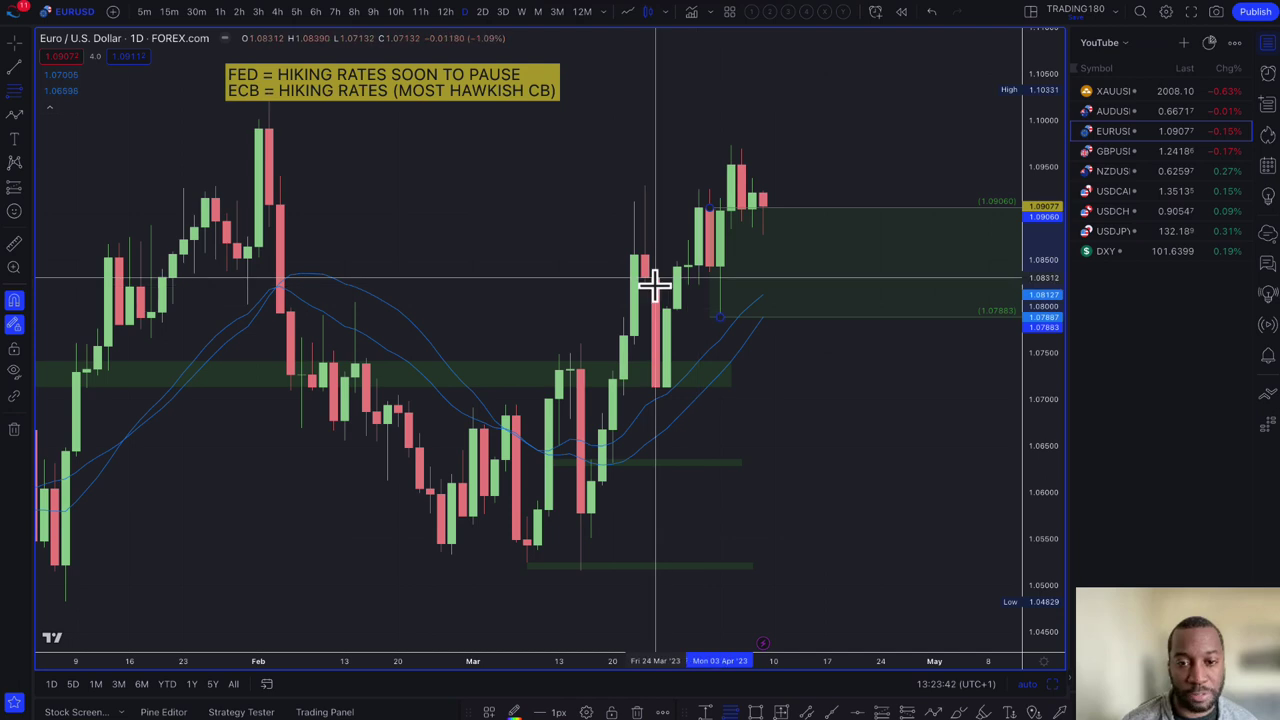
pyautogui.moveTo(654, 288); pyautogui.dragTo(659, 380)
pyautogui.click(659, 390)
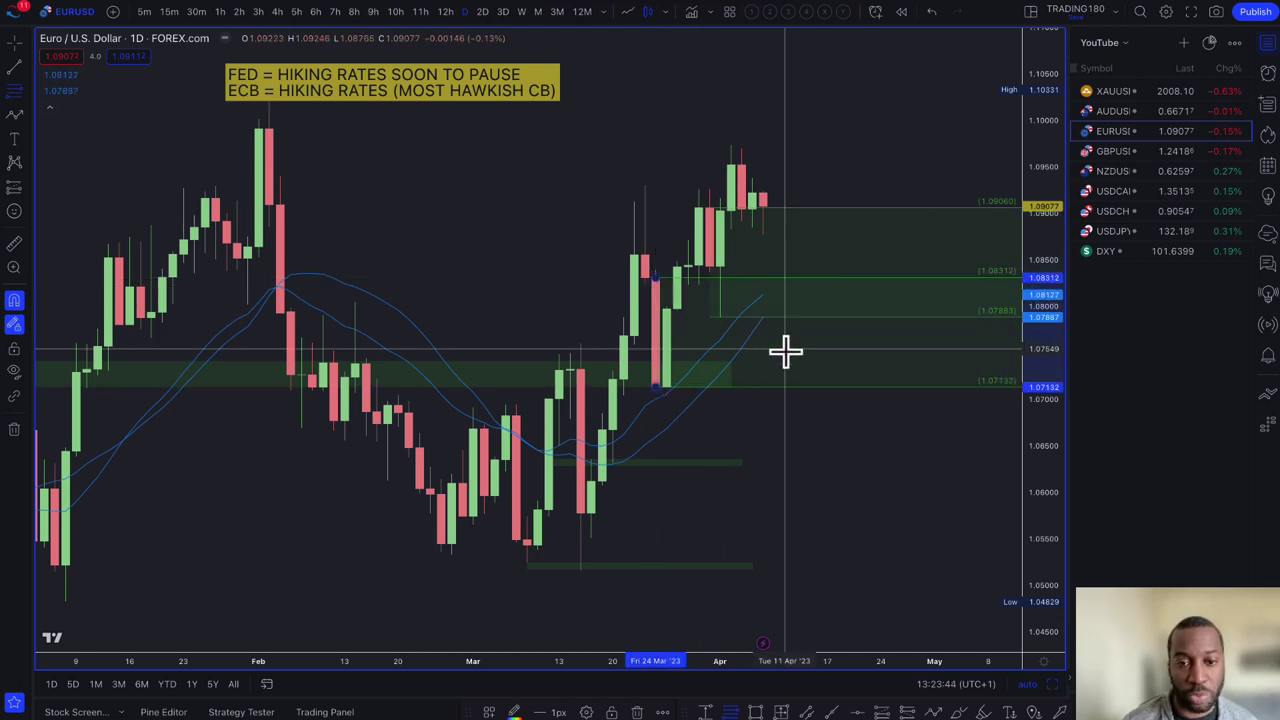
# Draw a thin rectangle on EUR/USD from 3 Jan to 1 May '23, spanning about 1.0802 to 1.0777.
pyautogui.scroll(-1, 741, 333)
pyautogui.scroll(-1, 741, 333)
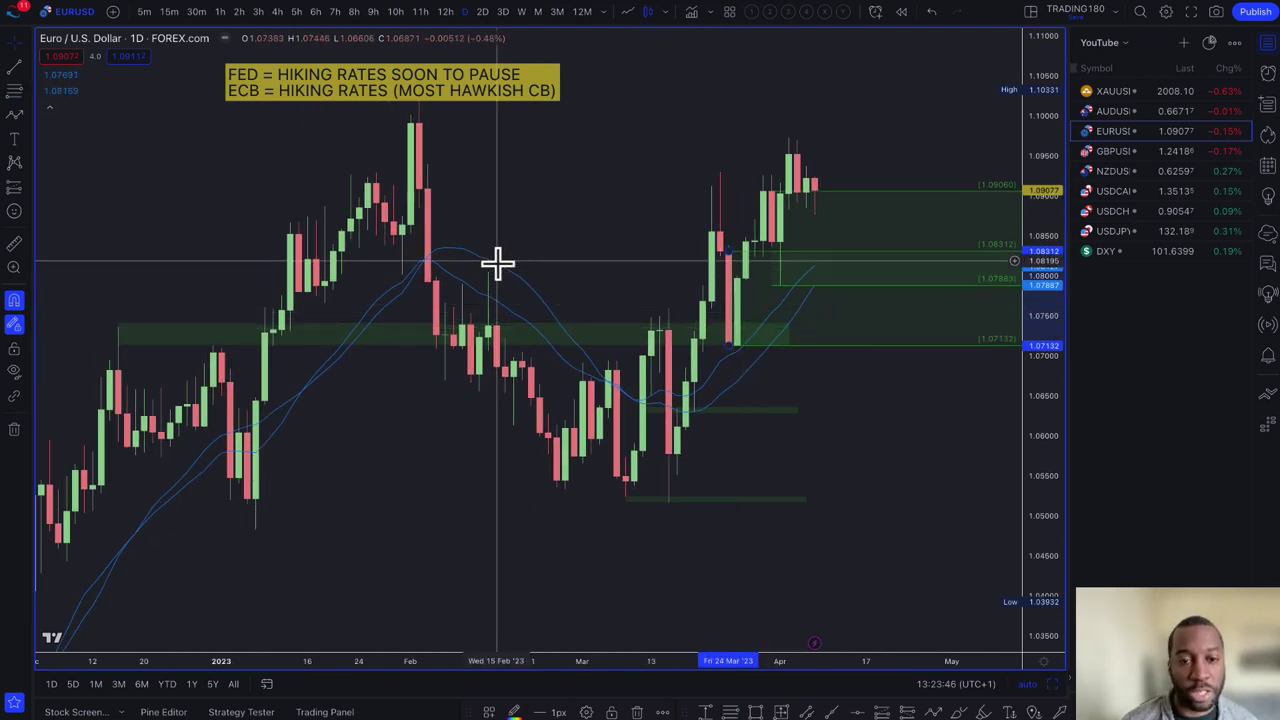
pyautogui.click(28, 118)
pyautogui.click(52, 168)
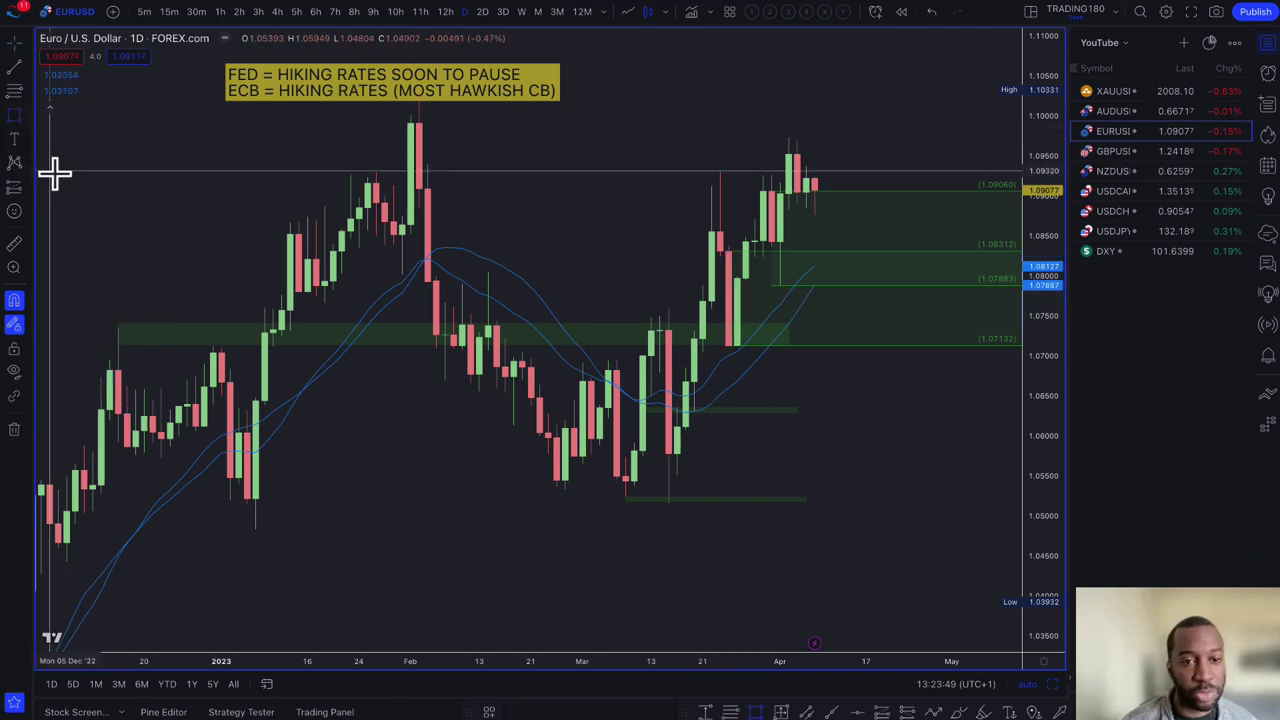
pyautogui.click(229, 294)
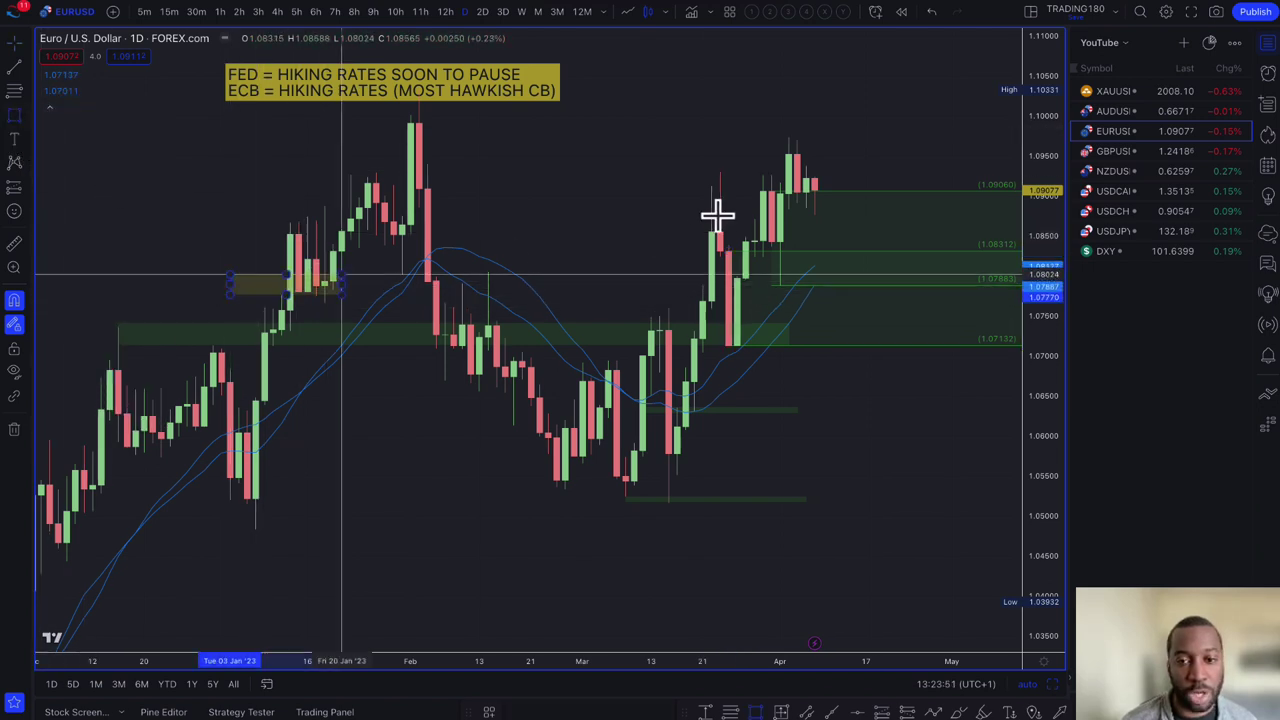
pyautogui.click(951, 277)
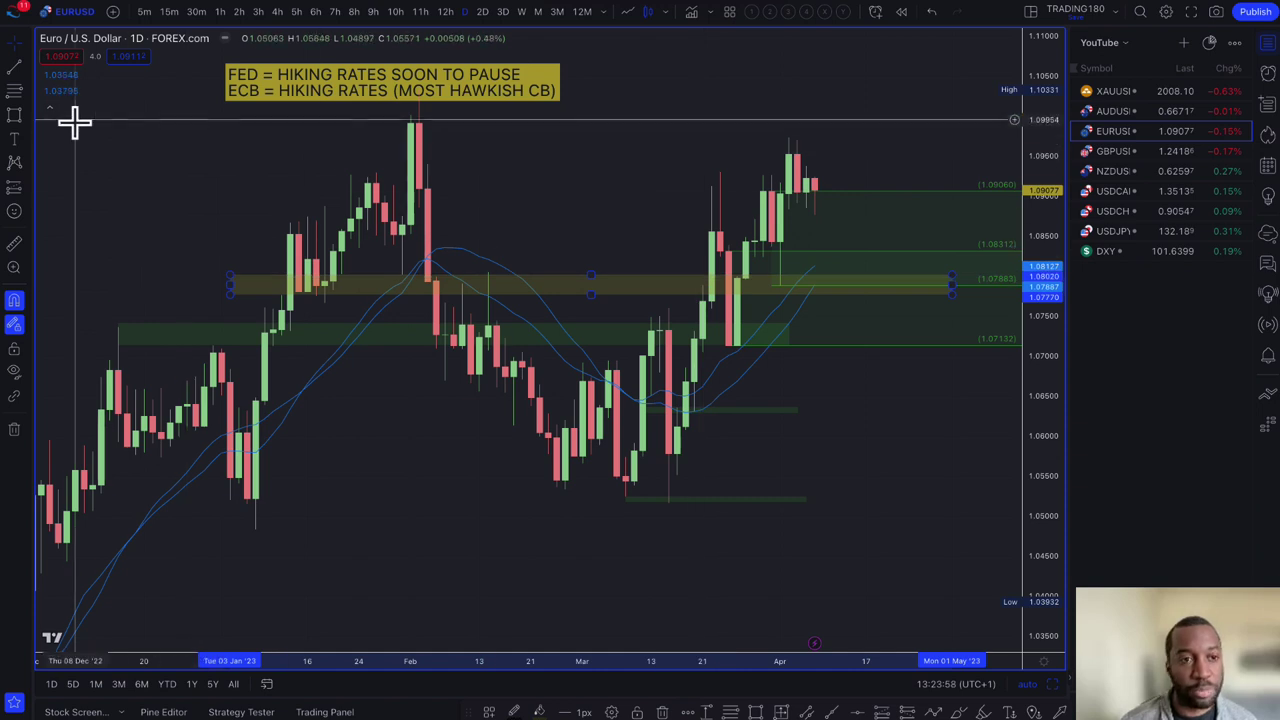
# Draw a EUR/USD path from about 1.091 on 10 Apr '23 down to about 1.080 and up to about 1.094 on 25 Apr.
pyautogui.click(30, 120)
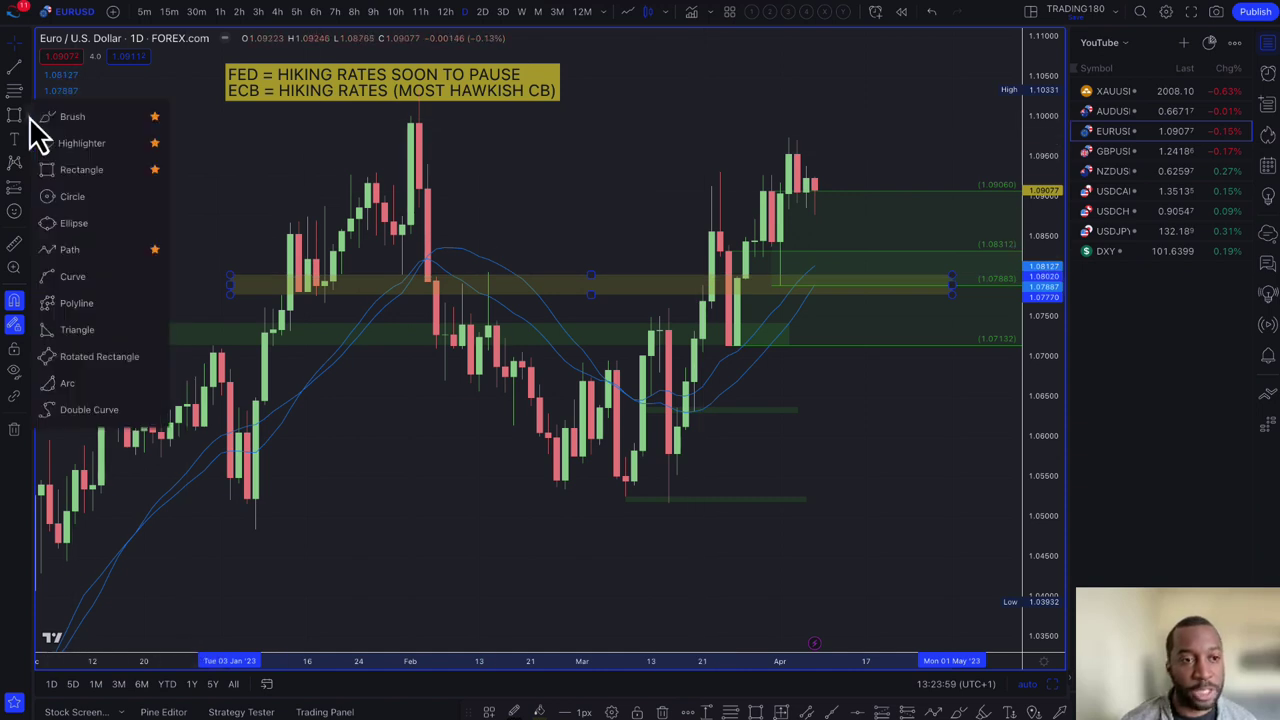
pyautogui.click(60, 249)
pyautogui.click(828, 218)
pyautogui.click(856, 279)
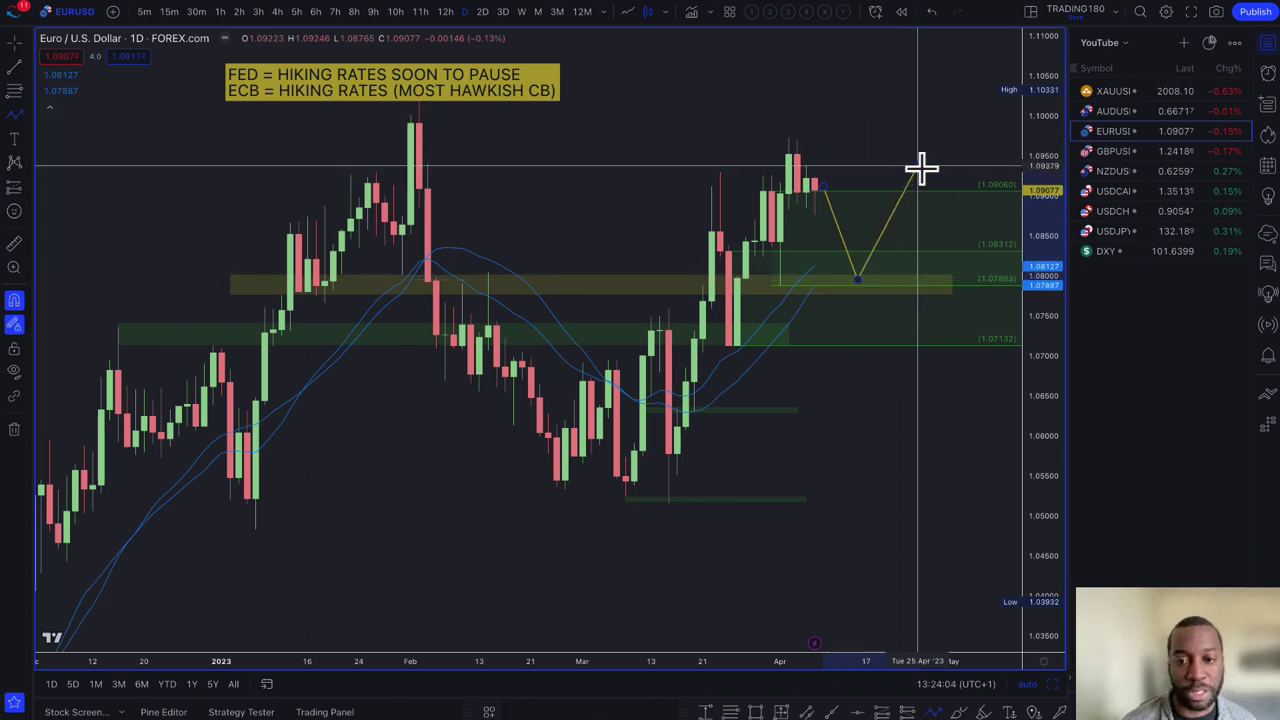
pyautogui.doubleClick(917, 169)
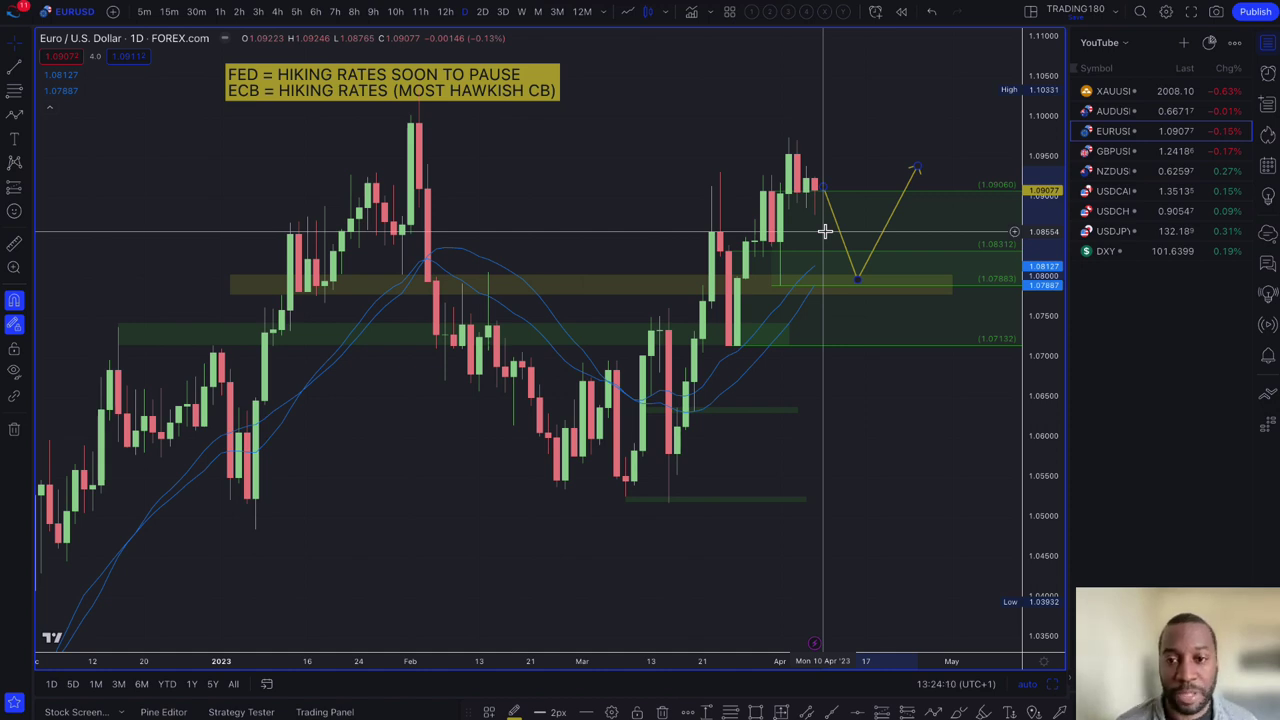
pyautogui.rightClick(934, 339)
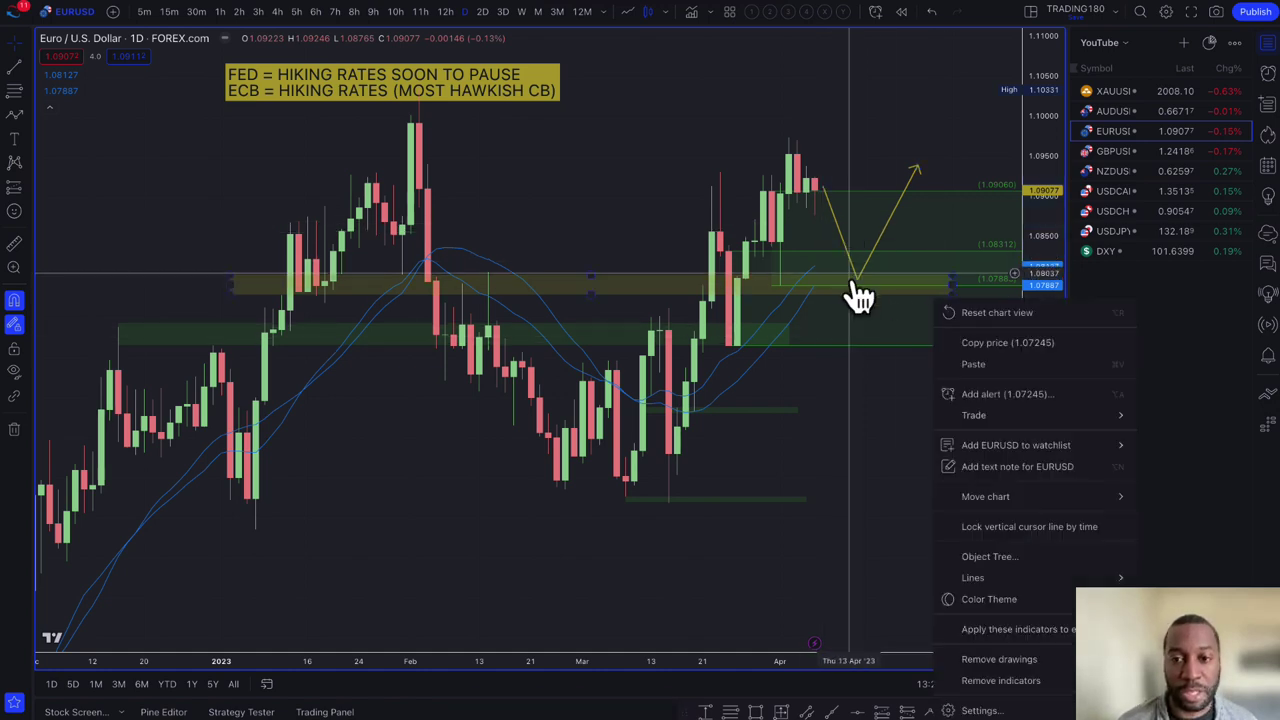
# Extend the EUR/USD green rectangle topping out near 1.074 to 5 May '23 and lower the path's turning point into it, at about 1.073.
pyautogui.moveTo(855, 279)
pyautogui.mouseDown()
pyautogui.moveTo(857, 256)
pyautogui.moveTo(852, 270)
pyautogui.mouseUp()
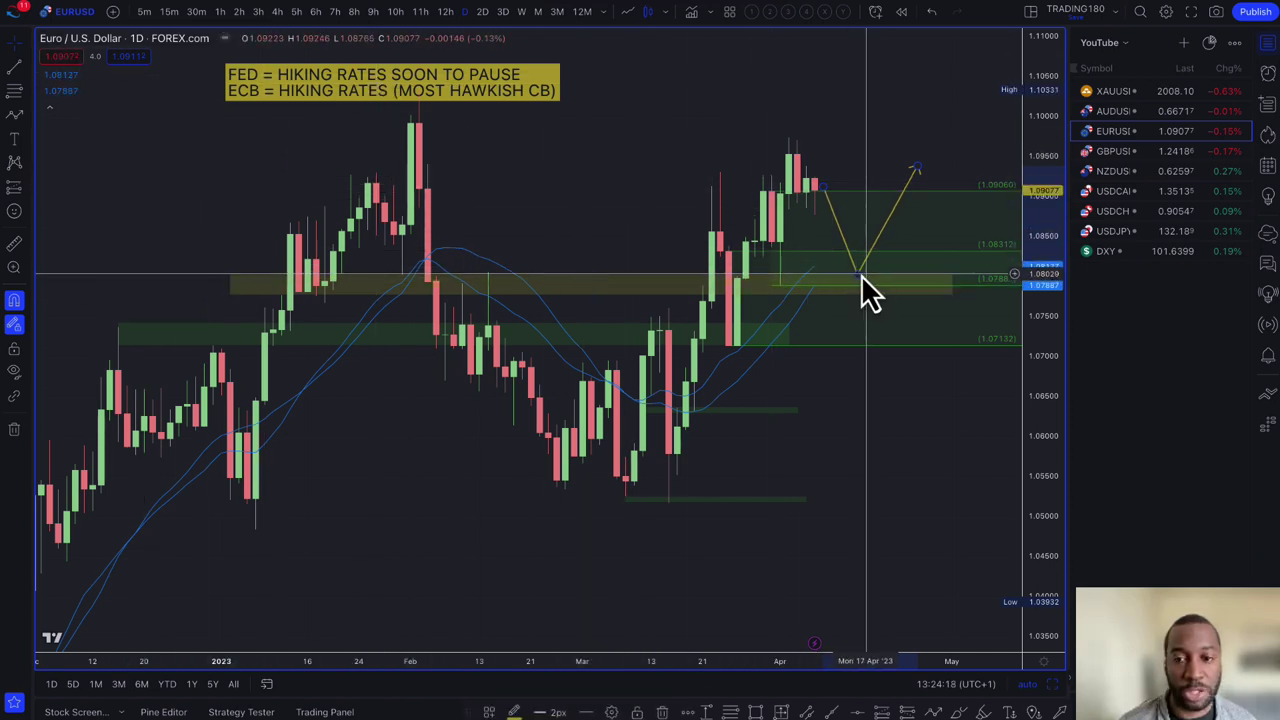
pyautogui.moveTo(857, 273); pyautogui.dragTo(981, 337)
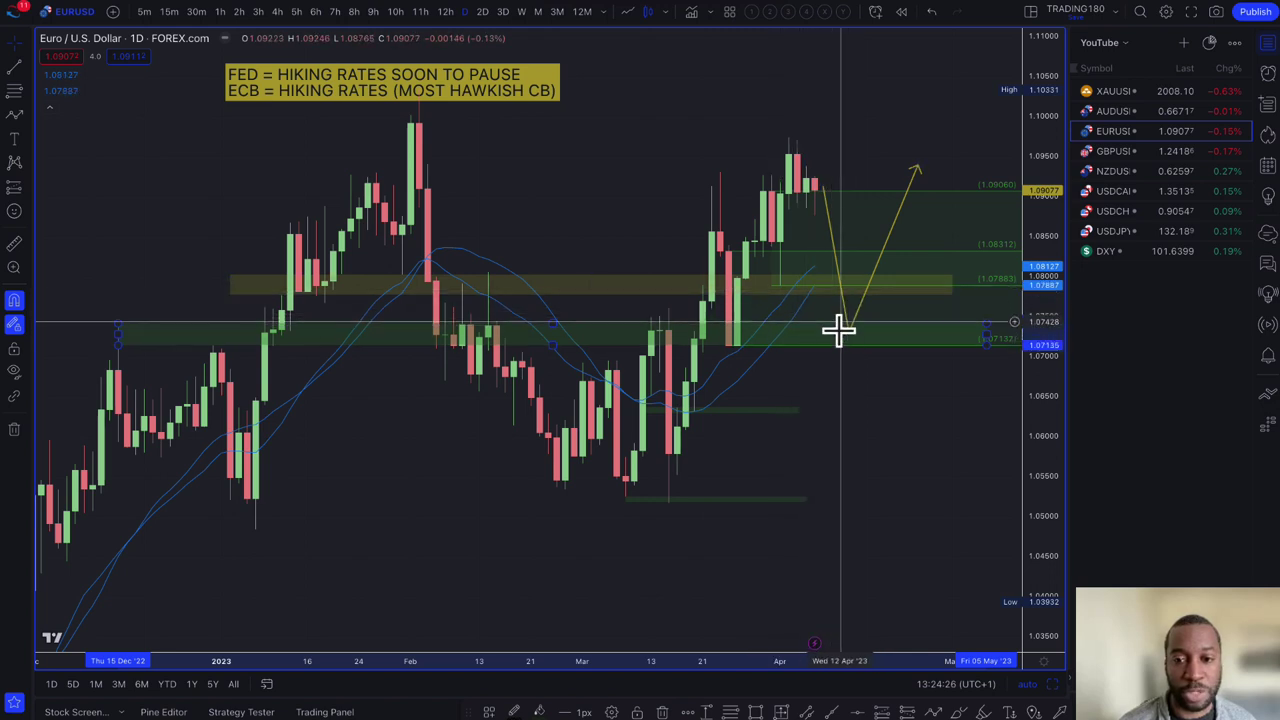
# Draw a EUR/USD Fib retracement between 1.09734 on 4 Apr '23 and 1.05162 on 15 Mar '23, using the FIB RETRACEMENT drawing template.
pyautogui.click(14, 92)
pyautogui.moveTo(777, 160); pyautogui.dragTo(667, 505)
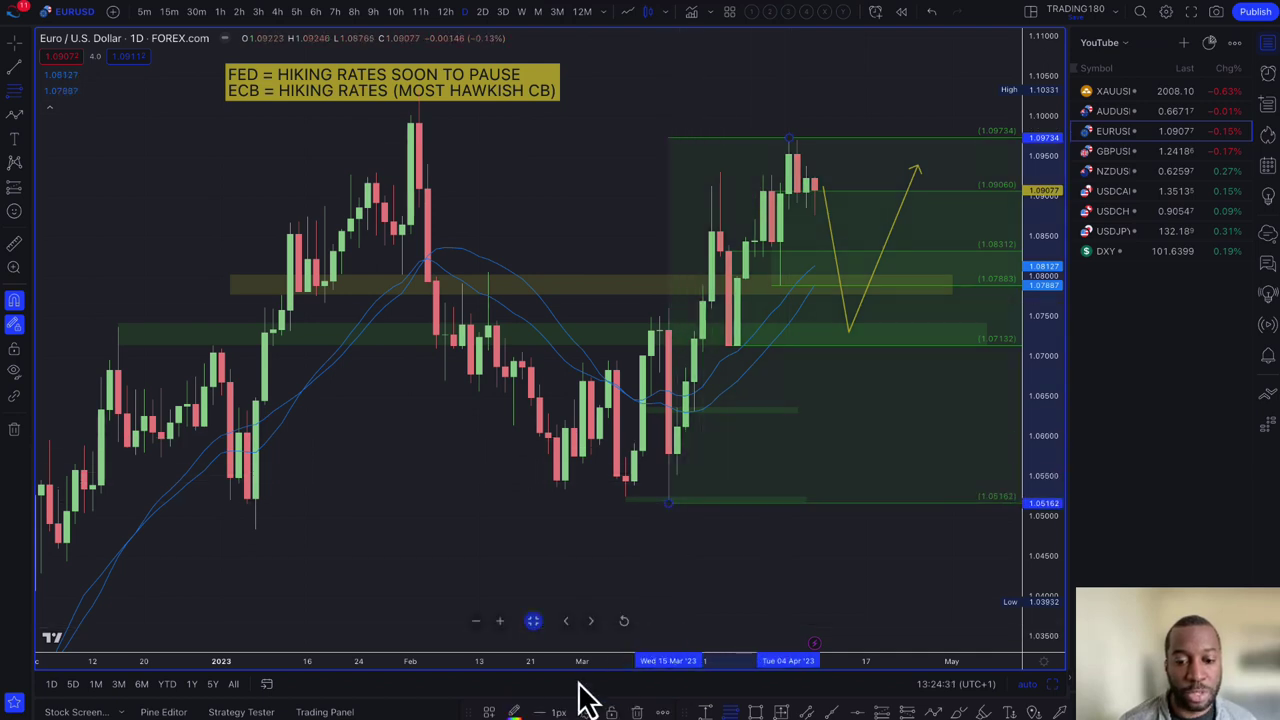
pyautogui.click(487, 712)
pyautogui.click(531, 670)
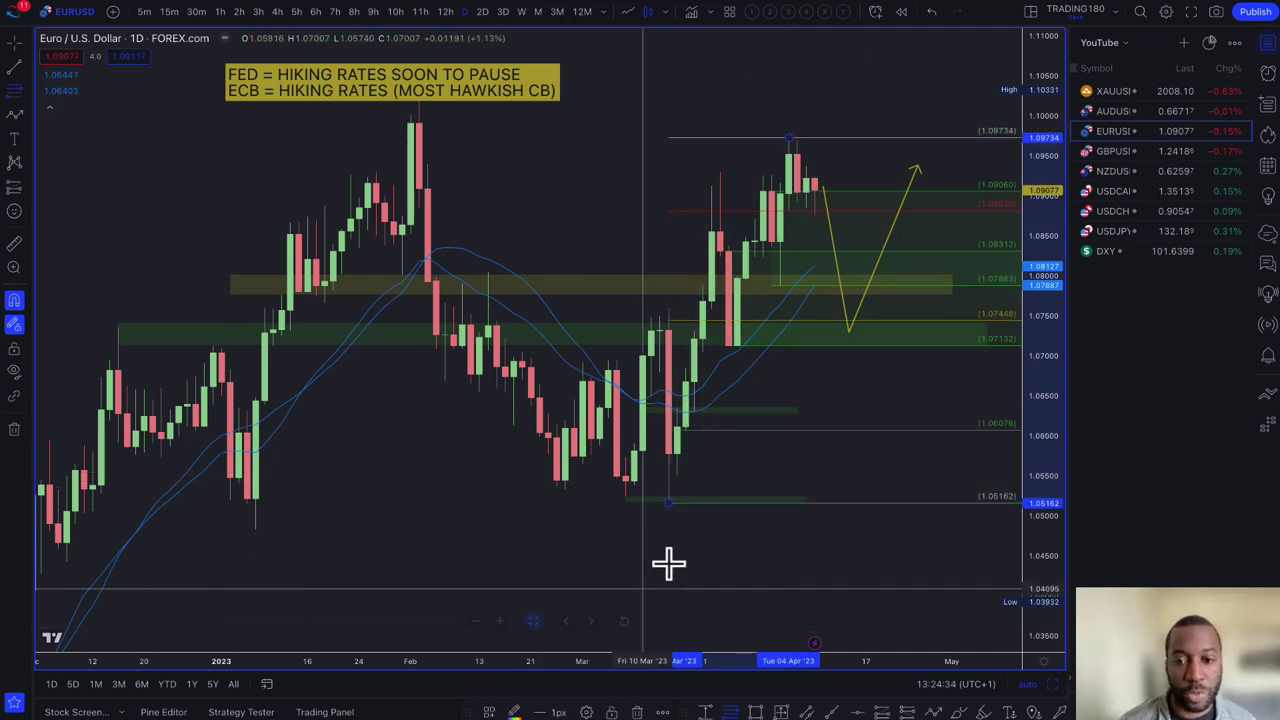
# Raise the EUR/USD path's low to about 1.0745, on the retracement's yellow level.
pyautogui.rightClick(850, 336)
pyautogui.click(817, 334)
pyautogui.moveTo(848, 334); pyautogui.dragTo(848, 324)
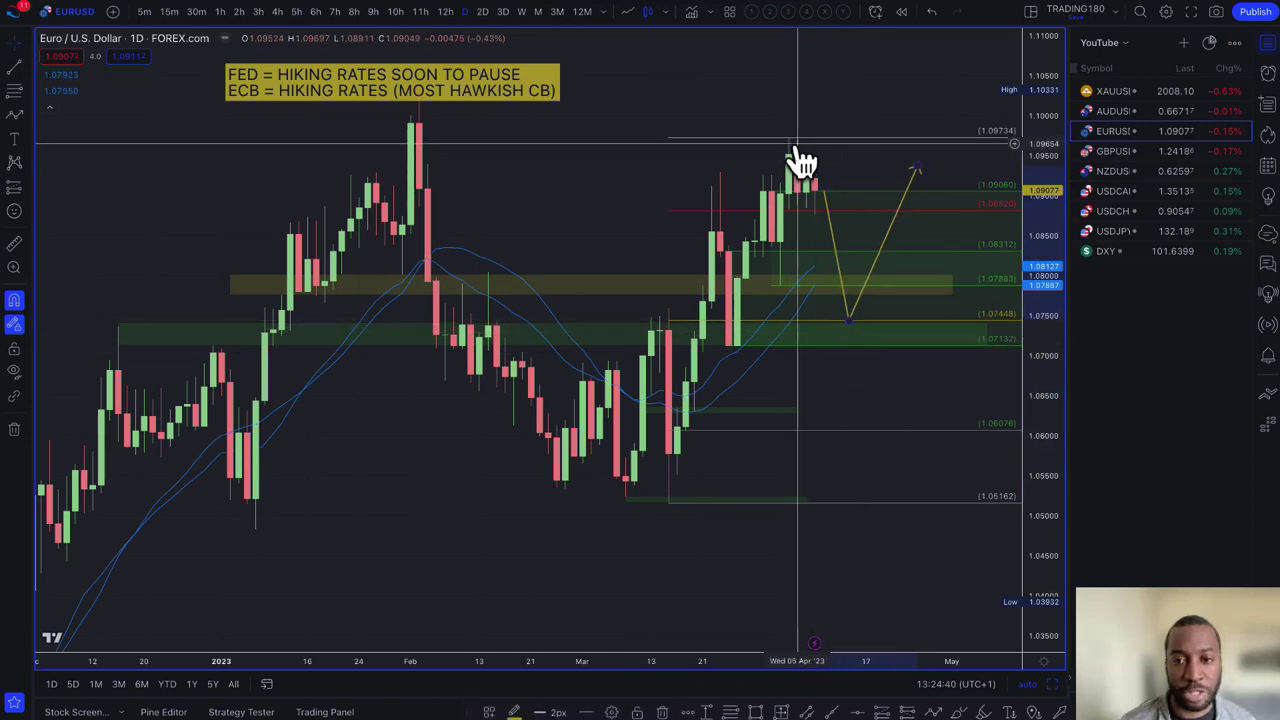
# Try the retracement's high at 1.09298 on 23 Mar '23, restore it to 1.09734 on 4 Apr, and raise the path's low to about 1.079.
pyautogui.moveTo(788, 141); pyautogui.dragTo(720, 180)
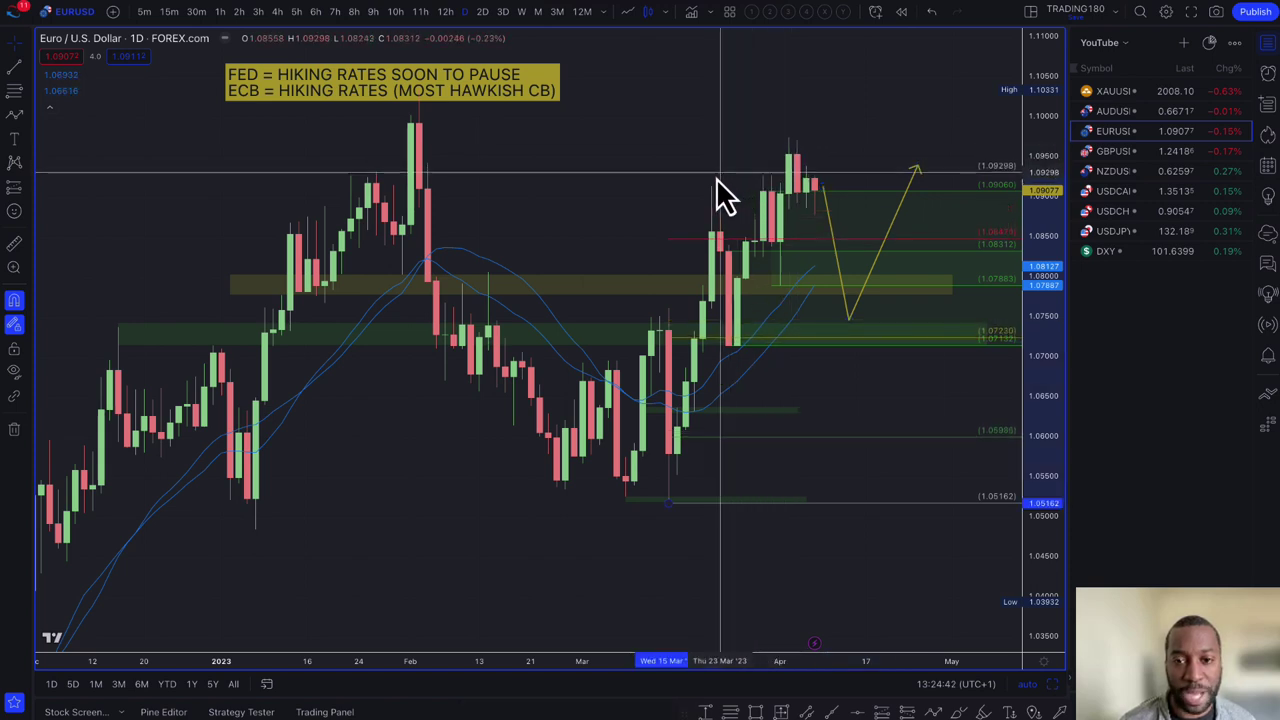
pyautogui.click(691, 417)
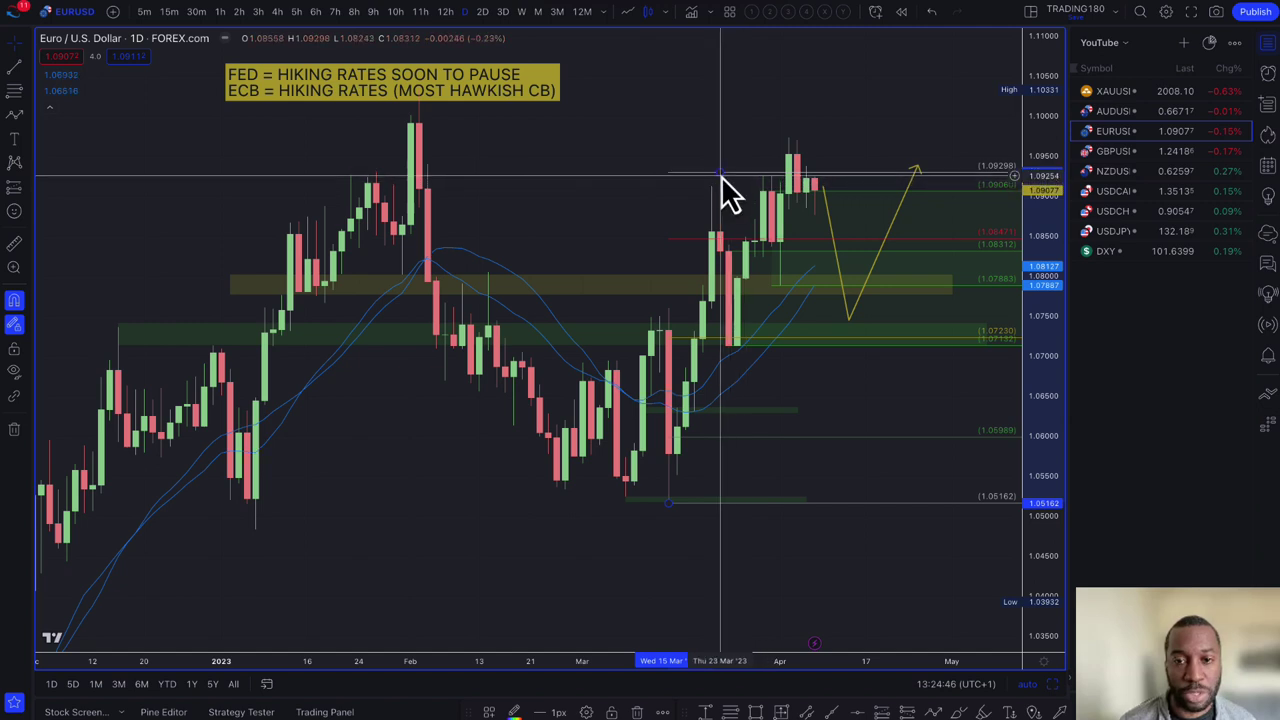
pyautogui.moveTo(735, 177); pyautogui.dragTo(788, 137)
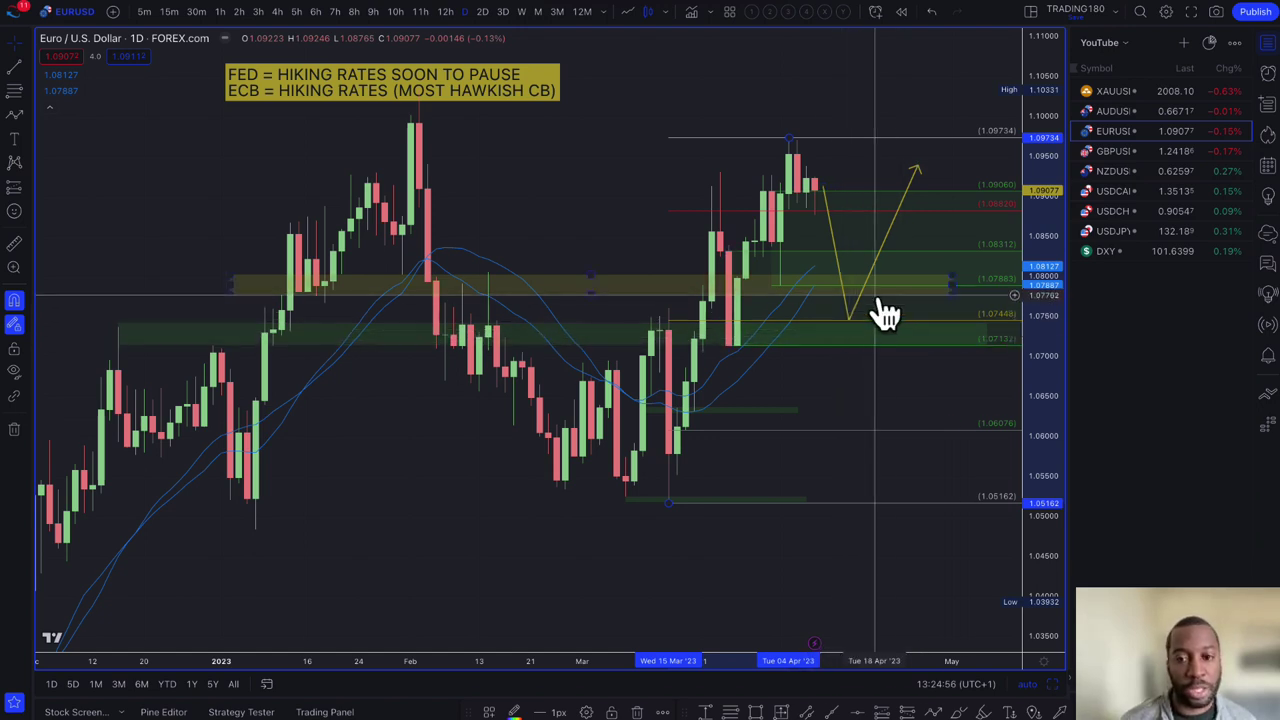
pyautogui.moveTo(858, 330)
pyautogui.mouseDown()
pyautogui.moveTo(871, 317)
pyautogui.moveTo(847, 318)
pyautogui.moveTo(851, 277)
pyautogui.moveTo(857, 287)
pyautogui.mouseUp()
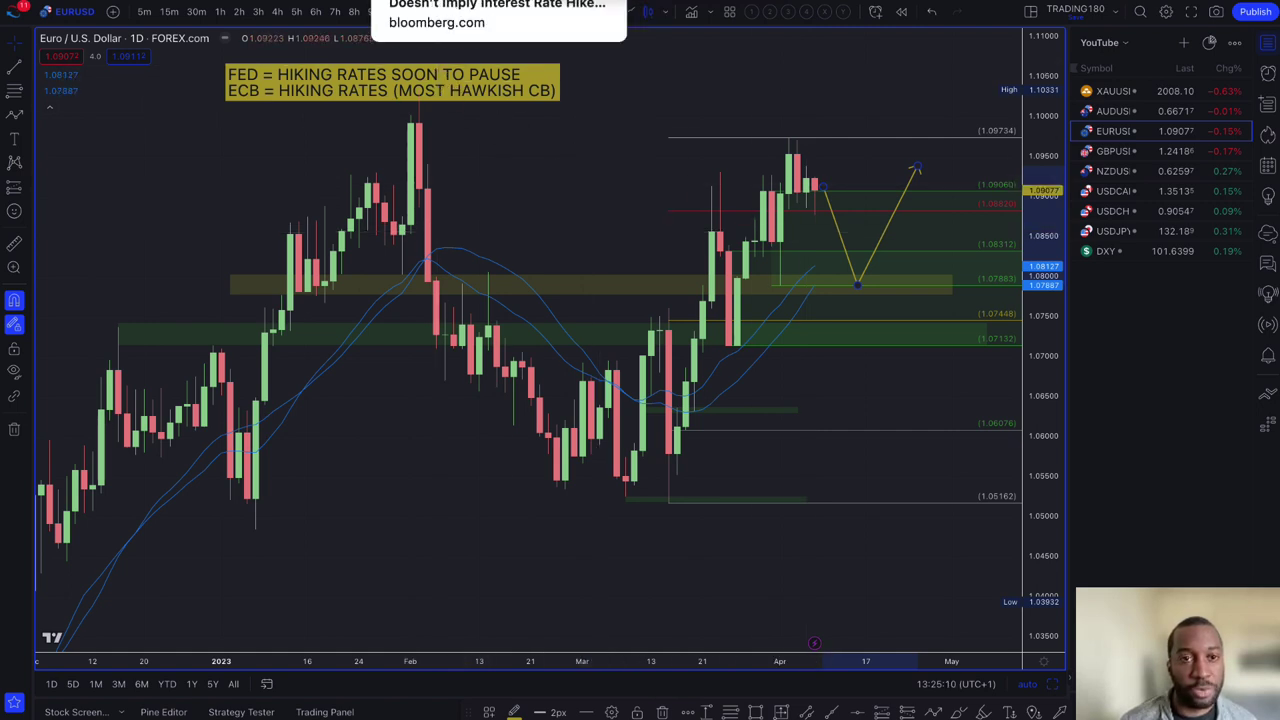
# Read the Bloomberg article on further ECB rate hikes, highlighting the summary points under the headline, and return to the EUR/USD chart.
pyautogui.hotkey('ctrl', 'Tab')
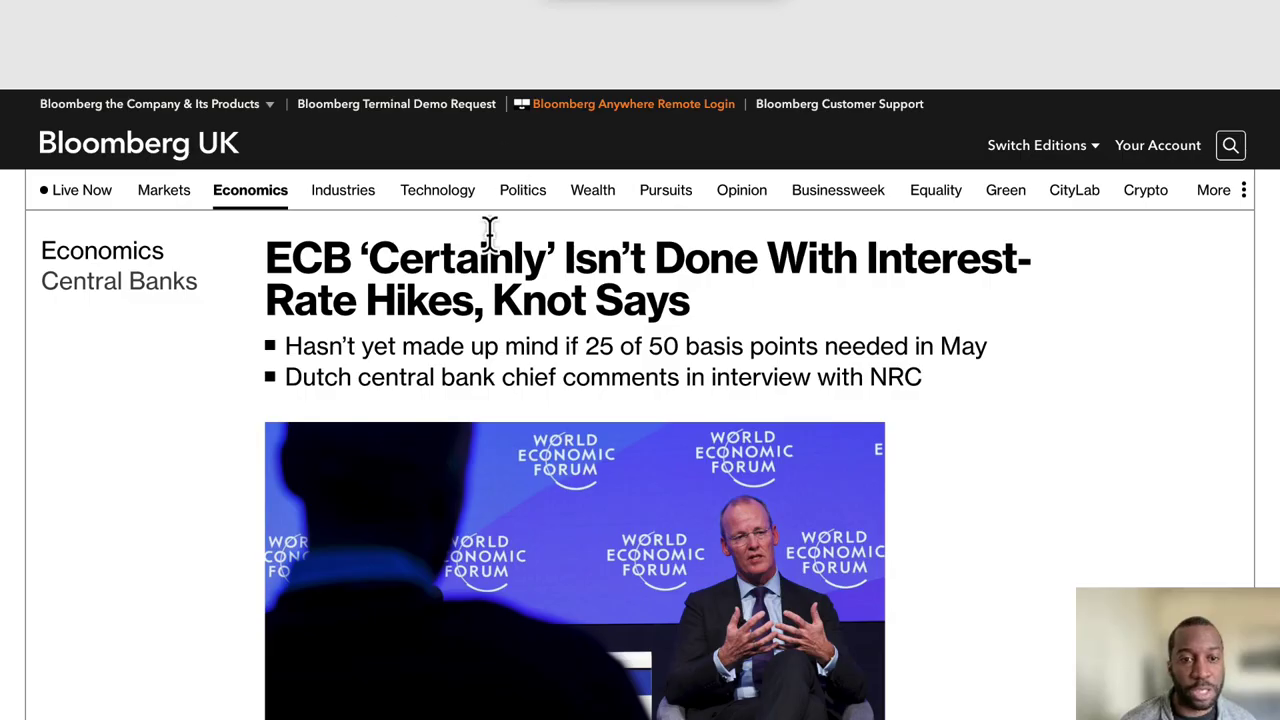
pyautogui.scroll(-2, 490, 232)
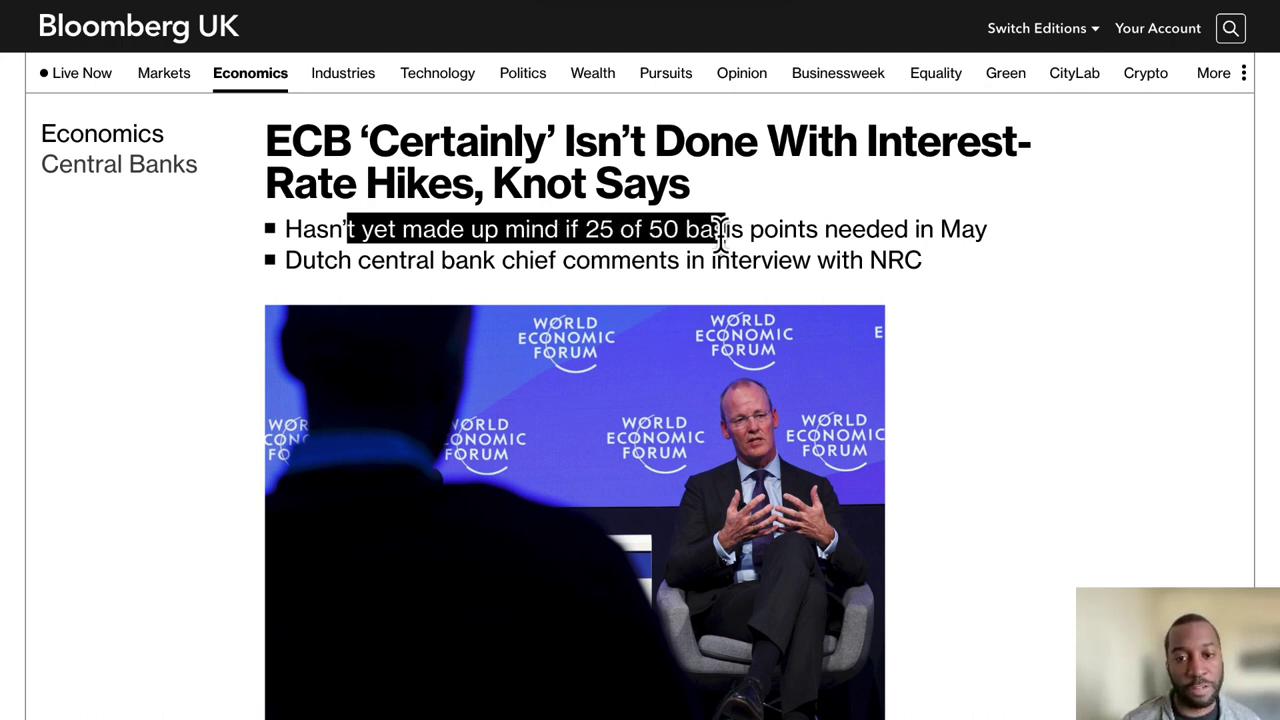
pyautogui.moveTo(937, 232); pyautogui.dragTo(427, 262)
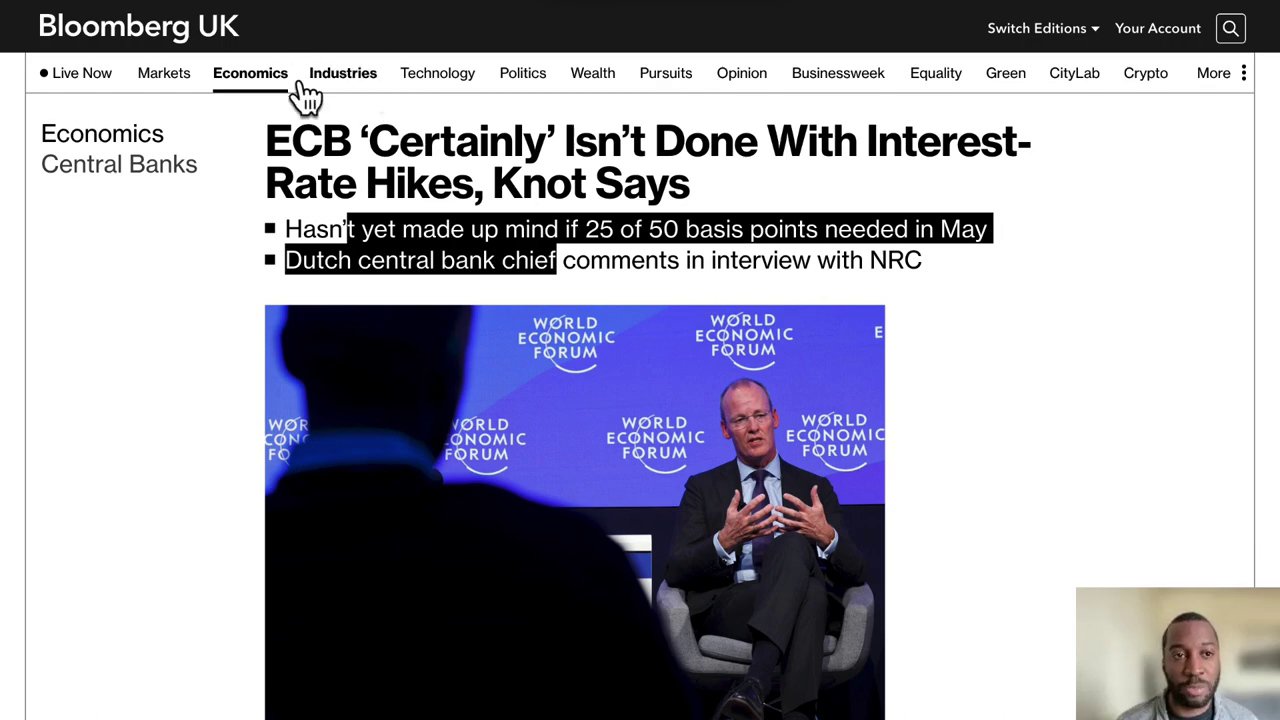
pyautogui.click(230, 12)
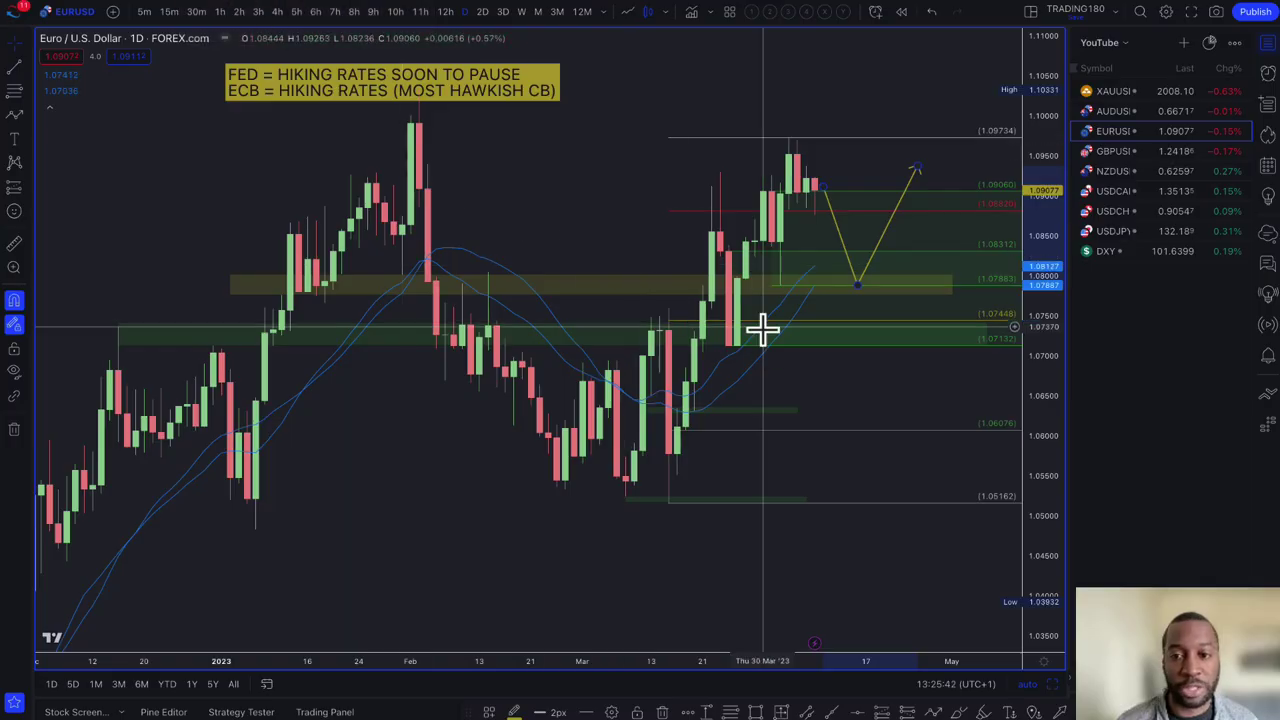
# Reposition the EUR/USD path's low to about 1.078 on 13 Apr '23, at the lower edge of the yellow rectangle.
pyautogui.rightClick(855, 290)
pyautogui.click(850, 296)
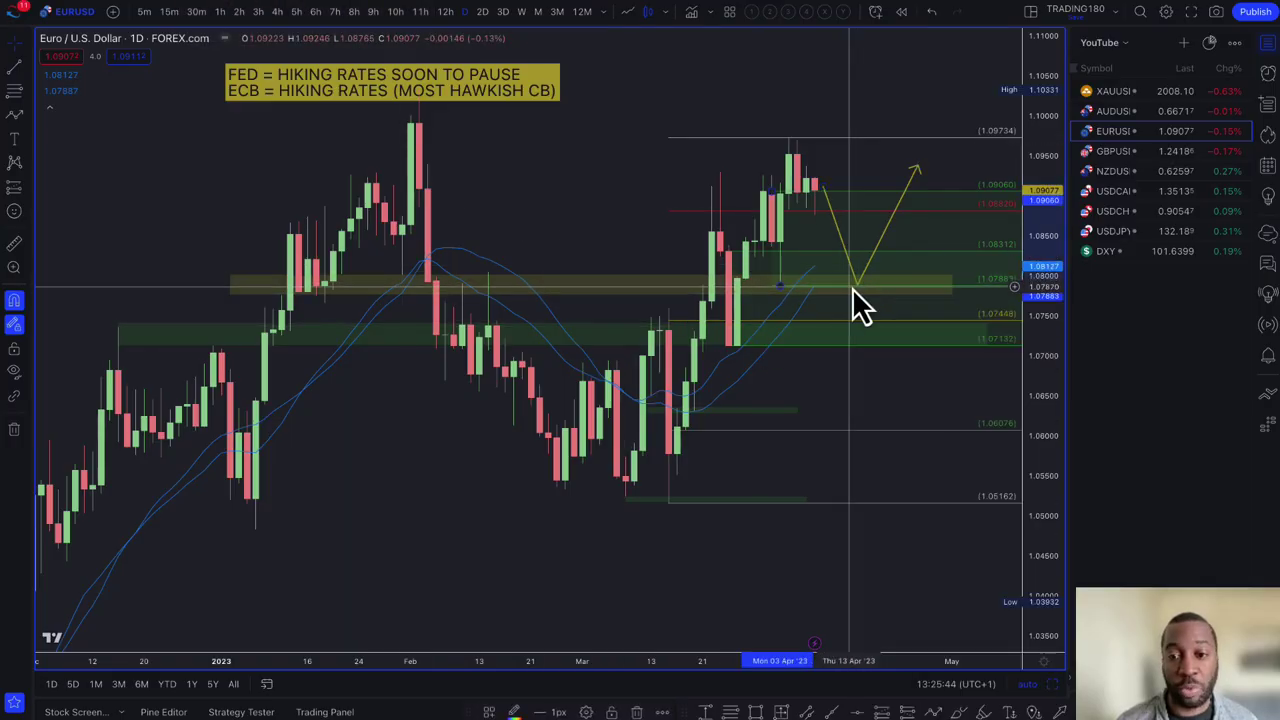
pyautogui.moveTo(856, 280); pyautogui.dragTo(848, 262)
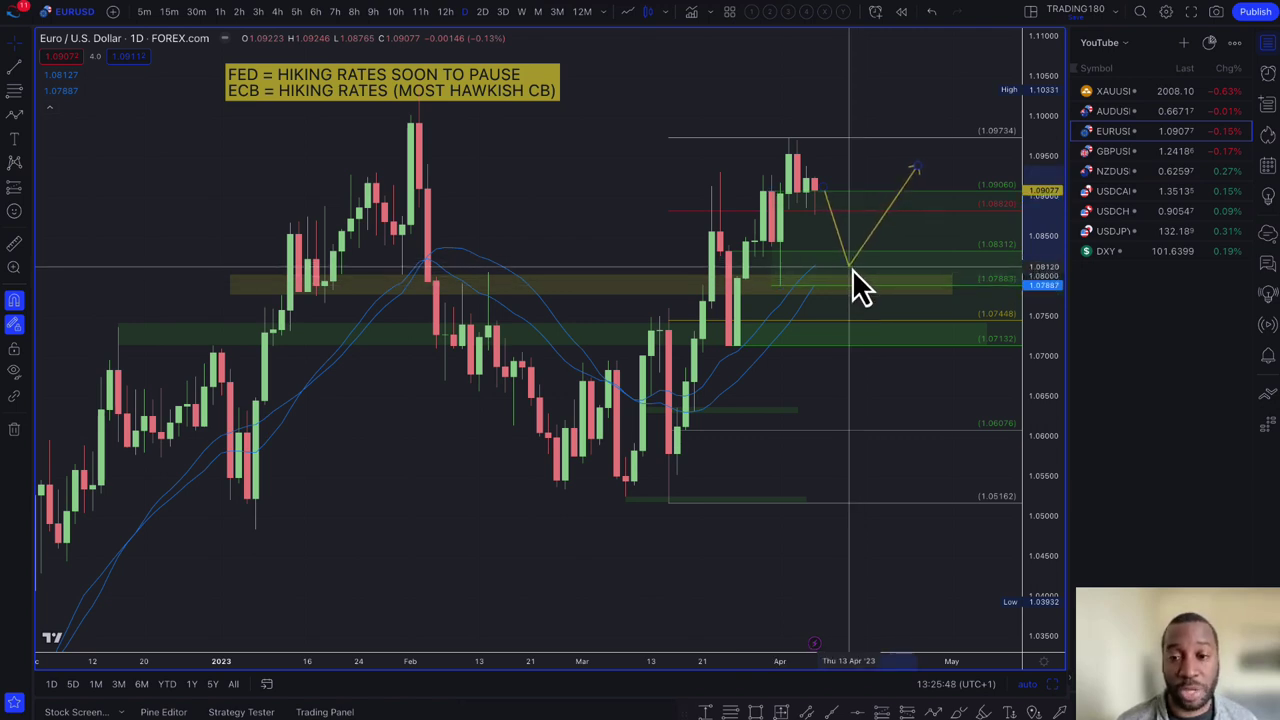
pyautogui.moveTo(849, 262); pyautogui.dragTo(849, 293)
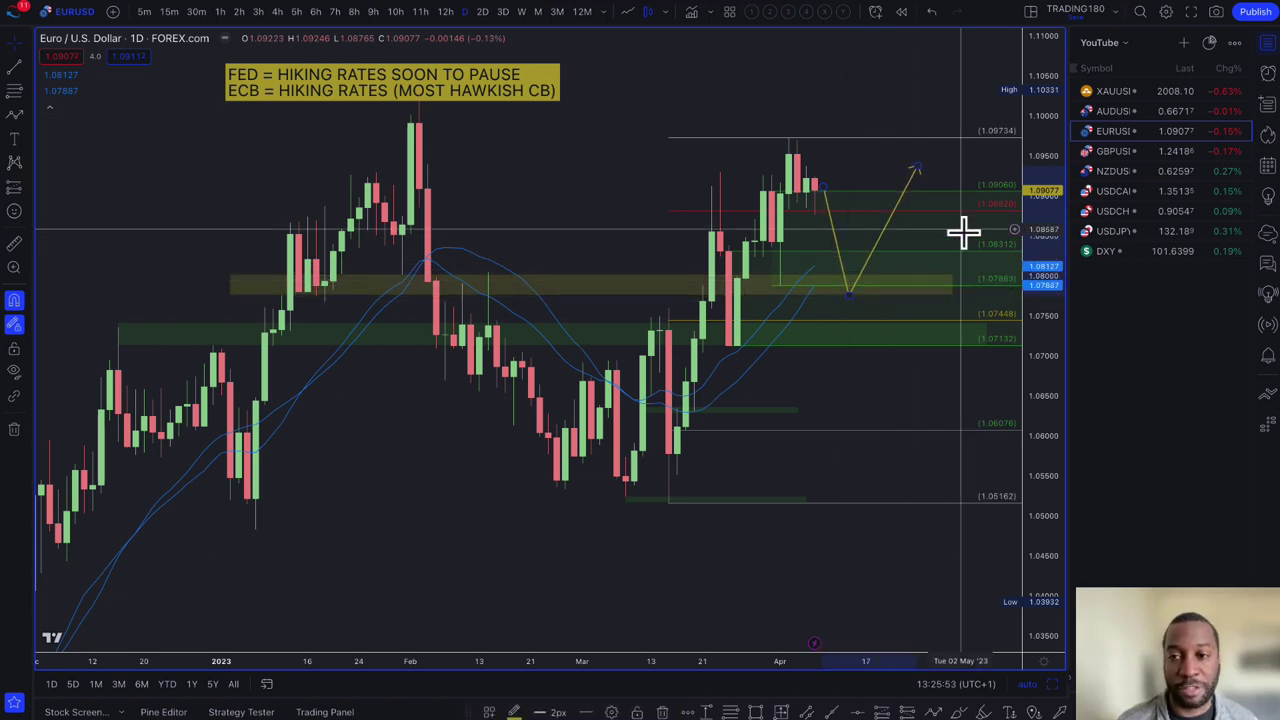
# Switch to the AUD/USD chart and shift the yellow path so it dips to about 0.6565 and ends at about 0.7025.
pyautogui.click(1118, 113)
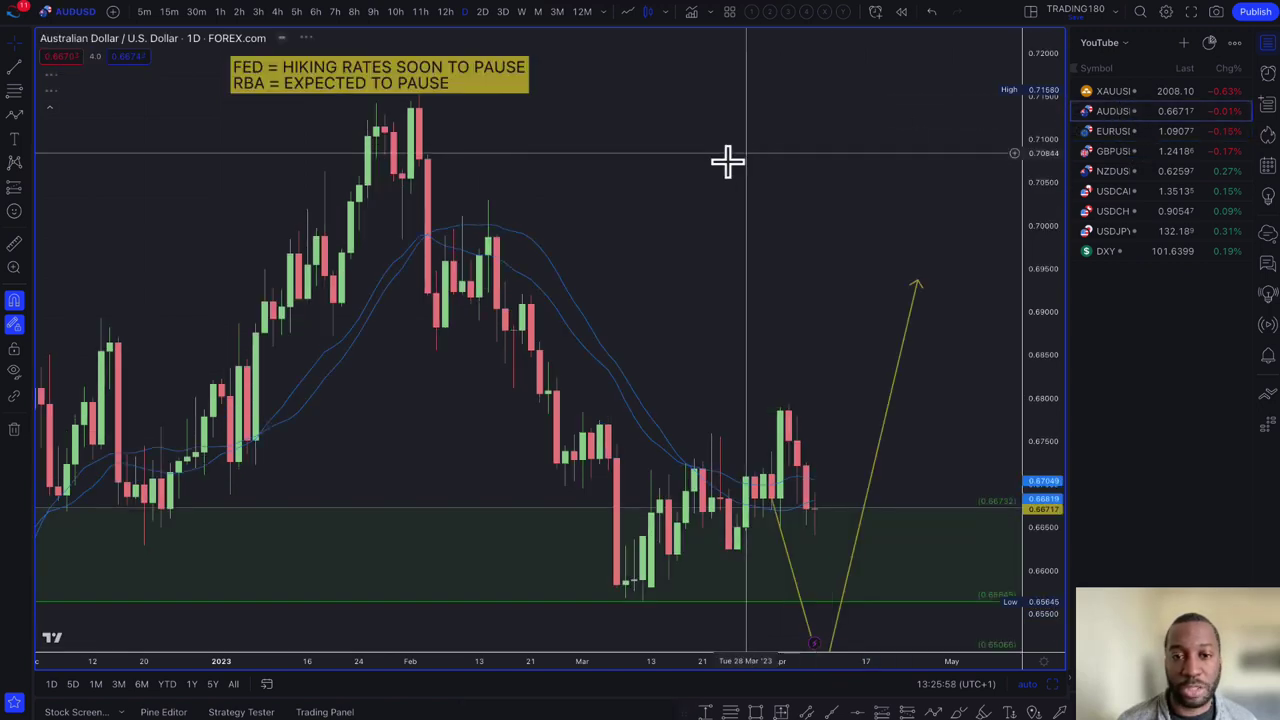
pyautogui.scroll(-2, 792, 402)
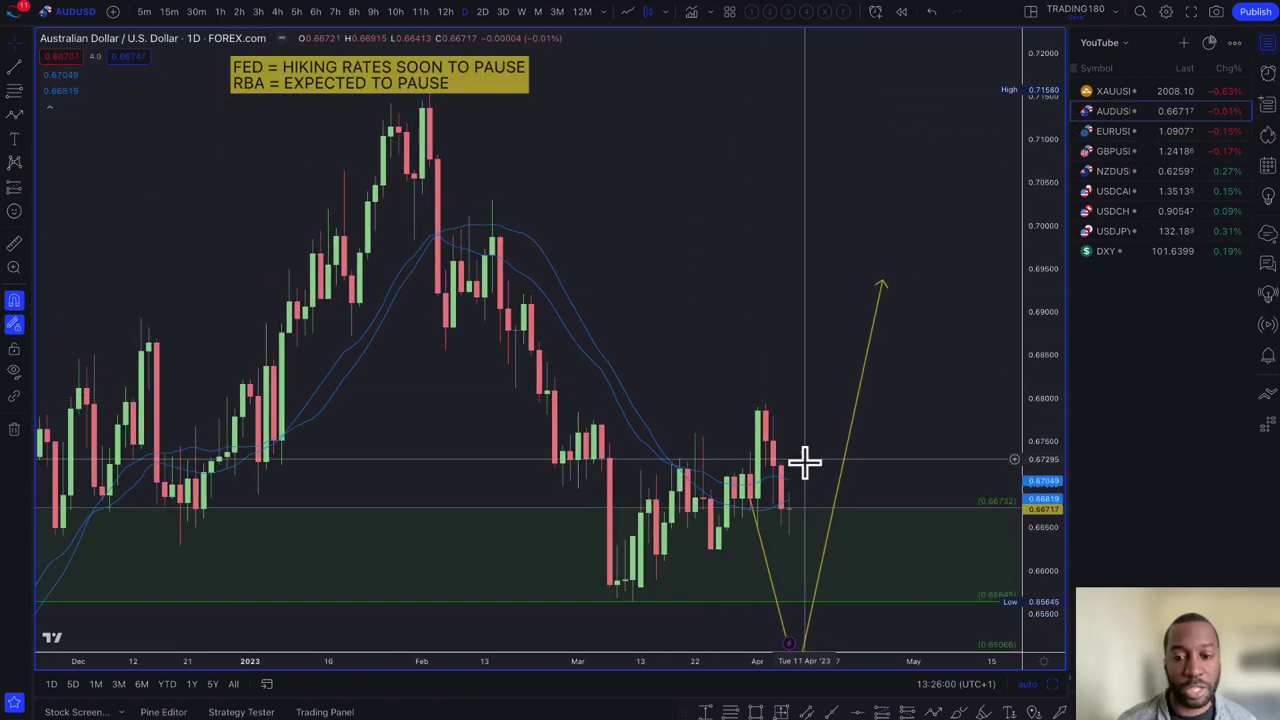
pyautogui.scroll(-3, 805, 462)
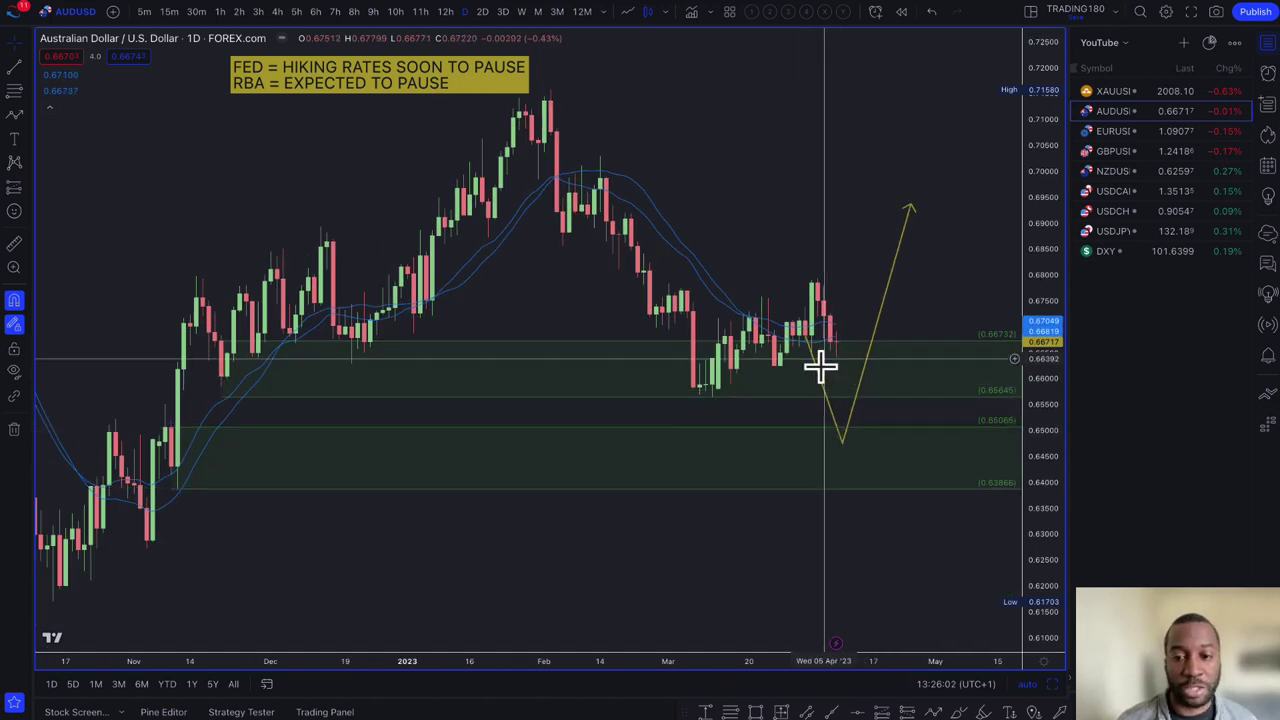
pyautogui.moveTo(818, 378); pyautogui.dragTo(831, 330)
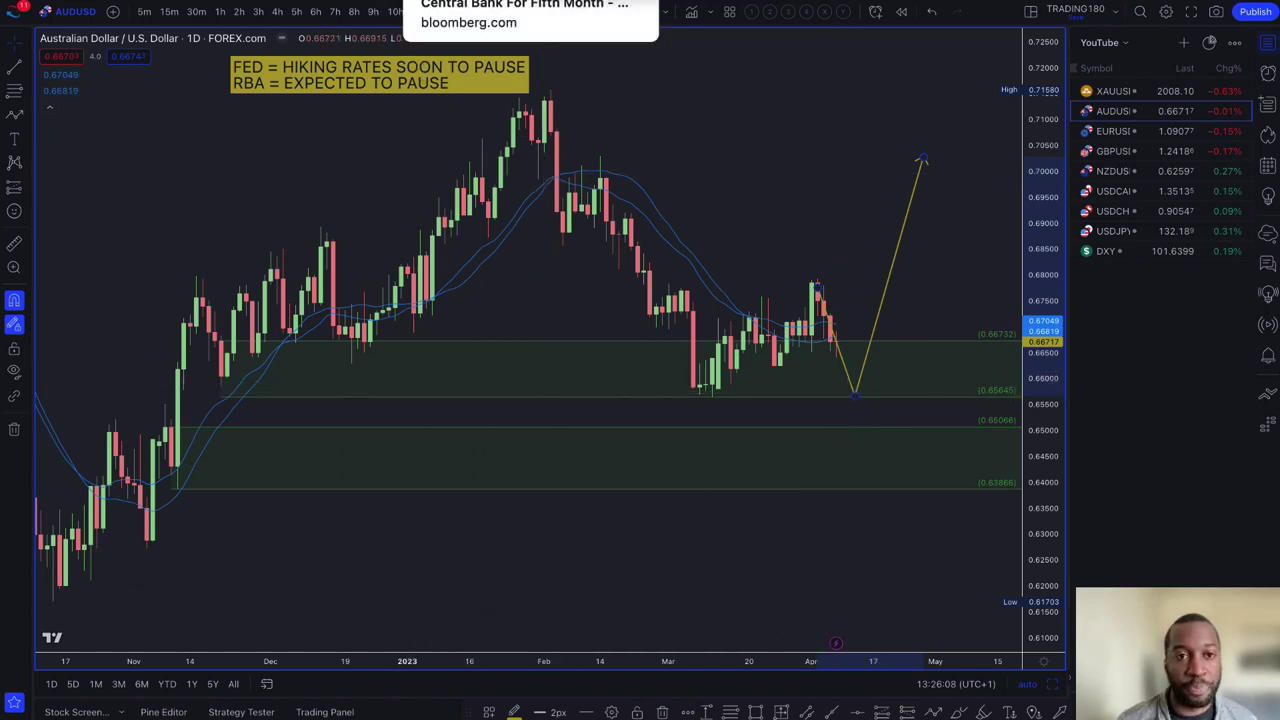
# Read the Bloomberg article on the RBA's rate pause, highlighting its headline and both summary points.
pyautogui.click(505, 2)
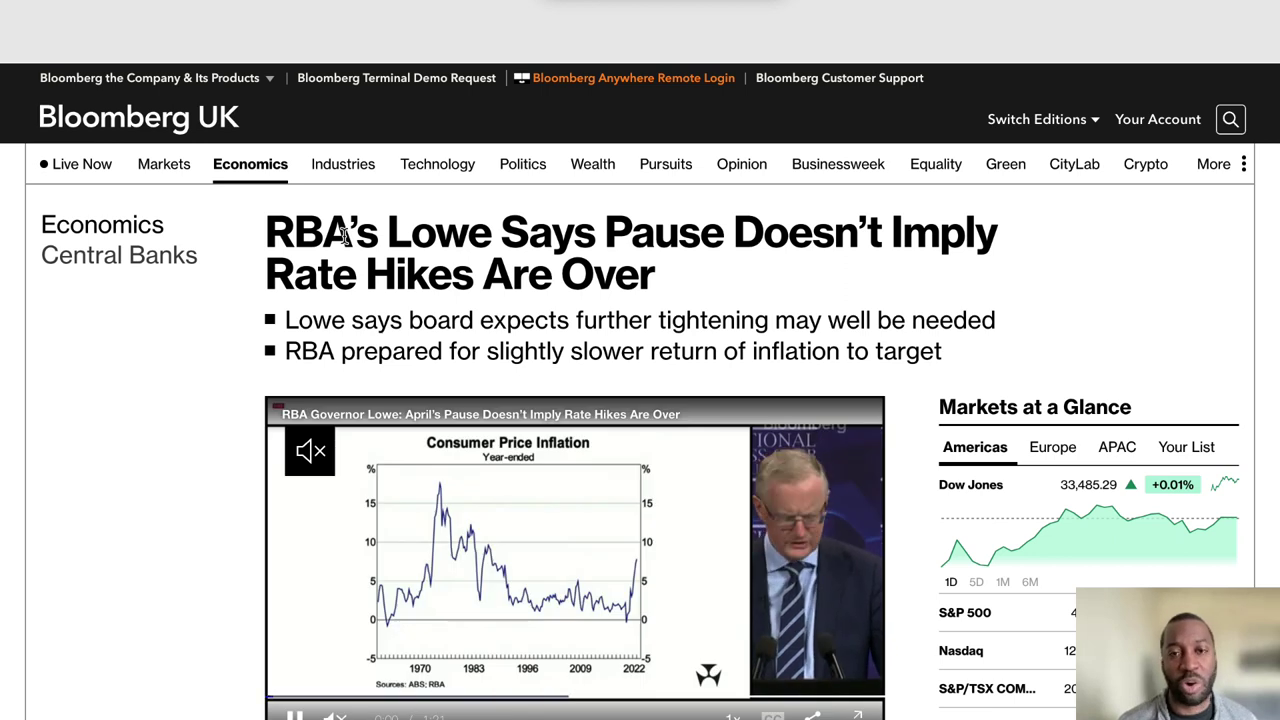
pyautogui.moveTo(262, 245); pyautogui.dragTo(665, 295)
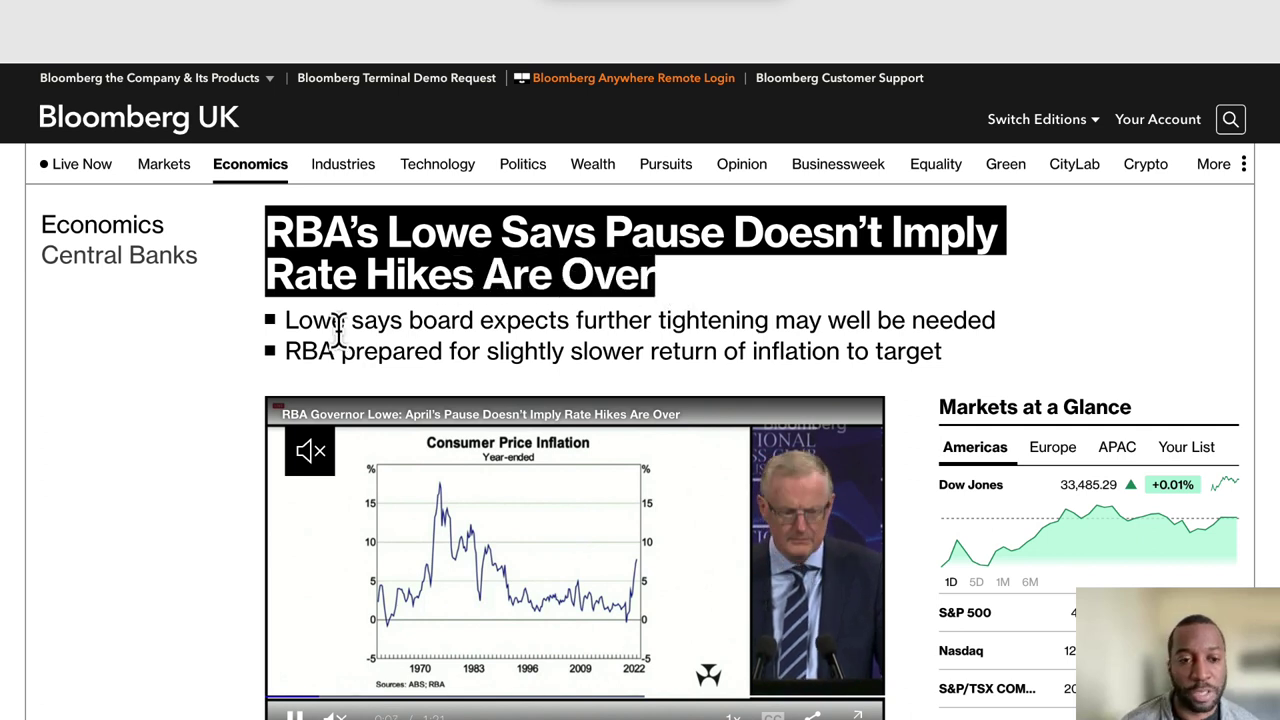
pyautogui.moveTo(294, 321); pyautogui.dragTo(496, 320)
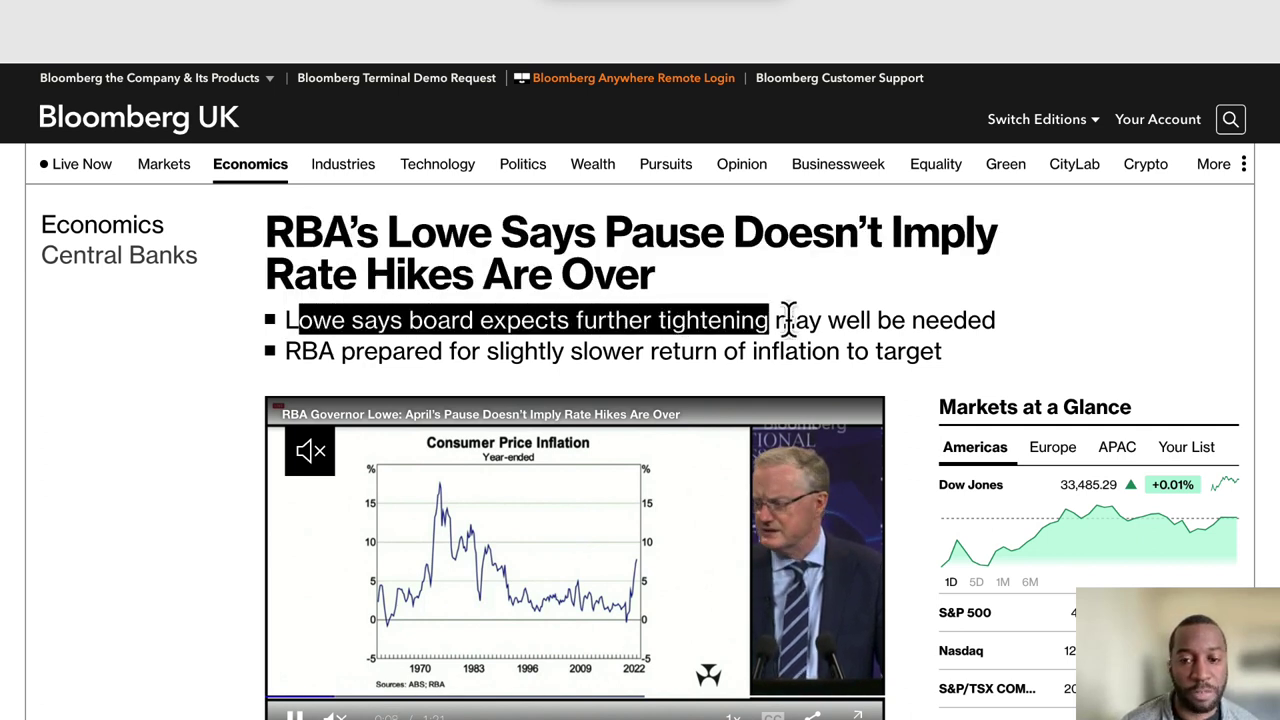
pyautogui.moveTo(903, 320); pyautogui.dragTo(434, 357)
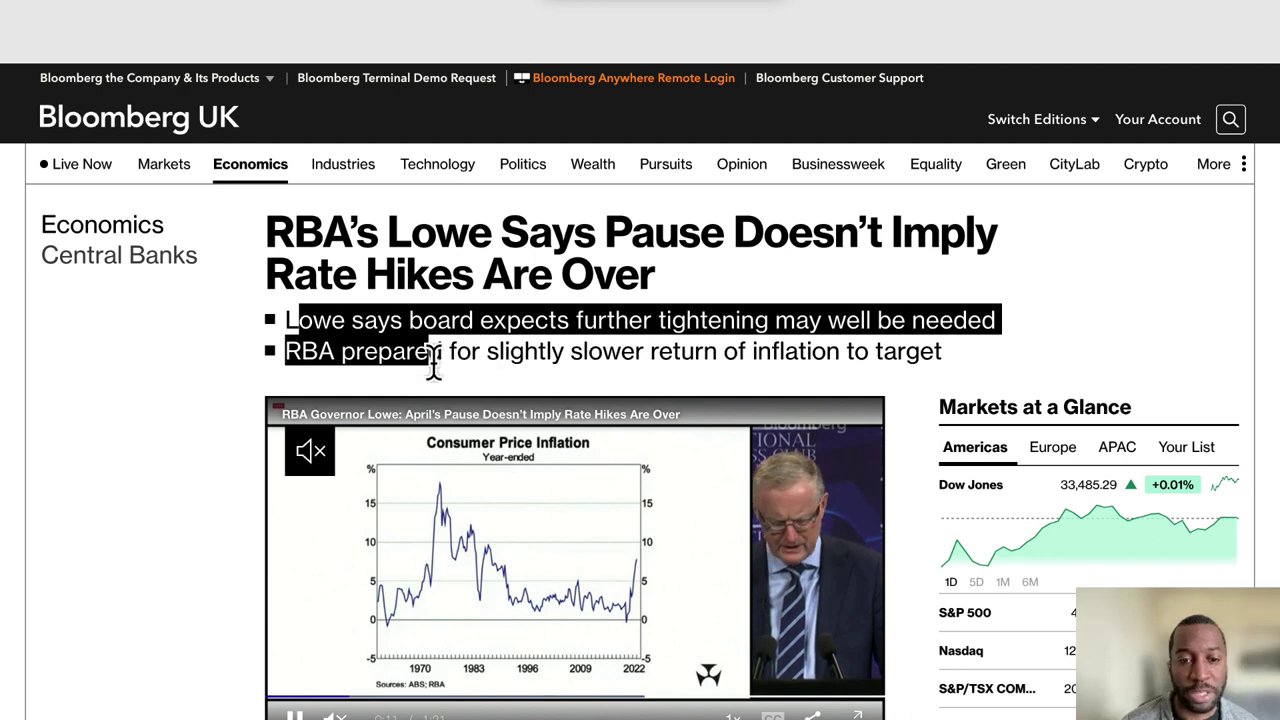
pyautogui.moveTo(524, 358); pyautogui.dragTo(714, 360)
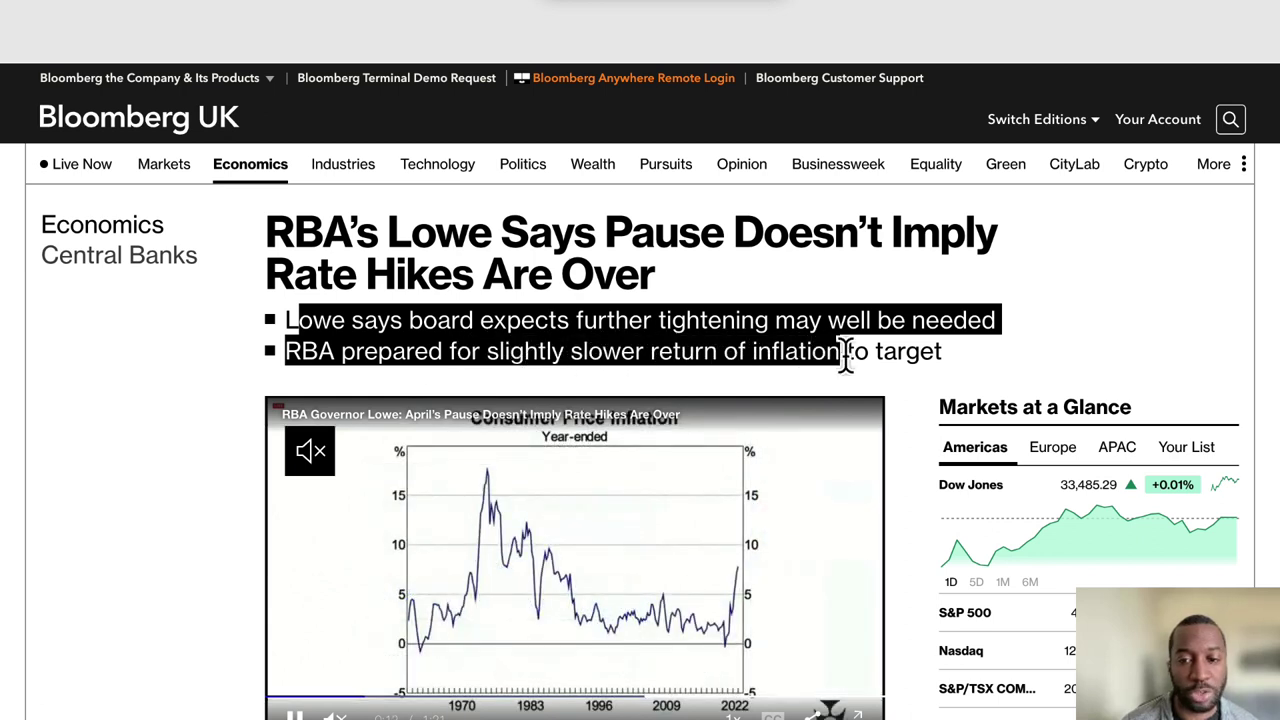
pyautogui.moveTo(940, 354); pyautogui.dragTo(946, 354)
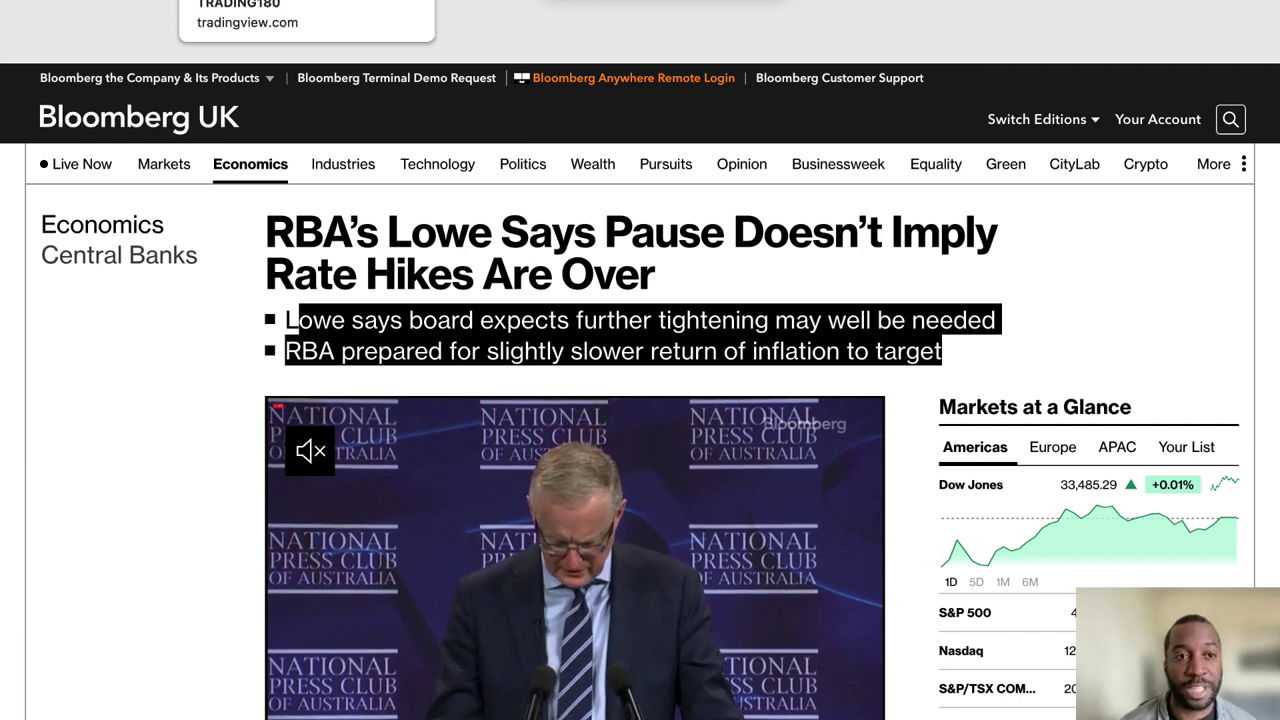
# Return to the AUD/USD chart and move the path's low to about 0.6575 on 11 Apr '23.
pyautogui.click(300, 0)
pyautogui.moveTo(855, 397)
pyautogui.mouseDown()
pyautogui.moveTo(834, 371)
pyautogui.moveTo(848, 403)
pyautogui.moveTo(848, 378)
pyautogui.mouseUp()
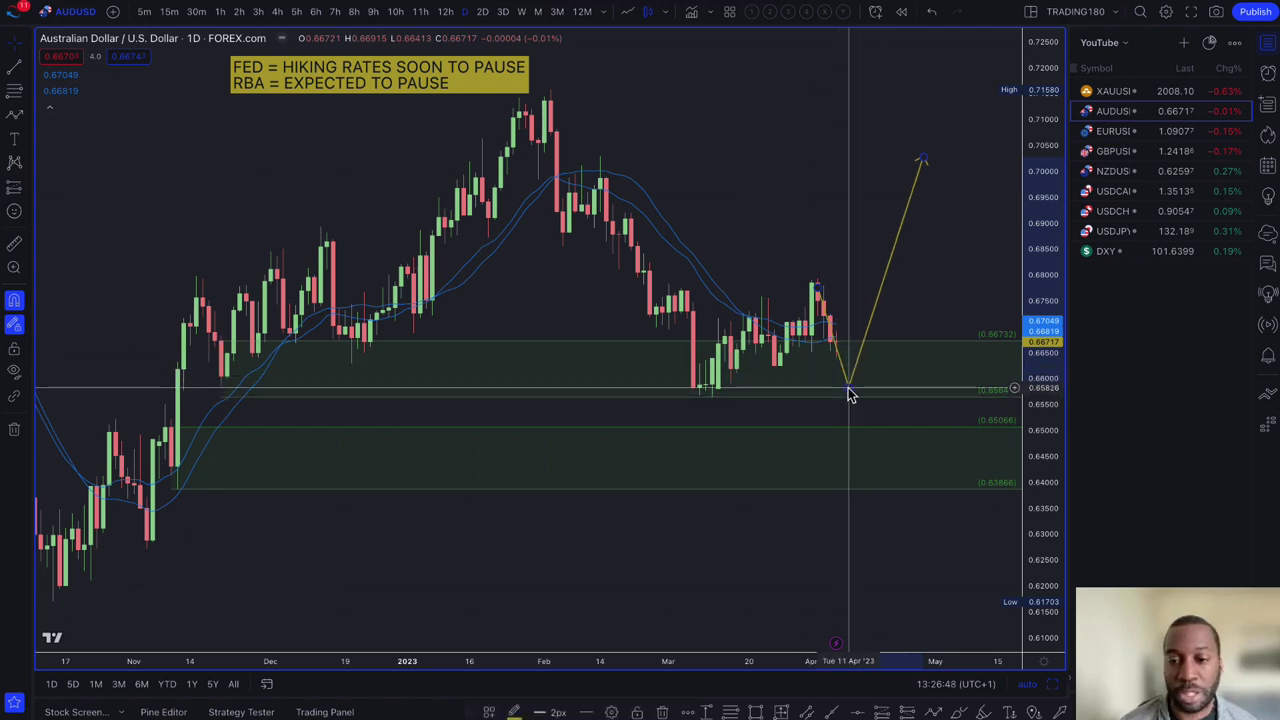
pyautogui.moveTo(848, 388)
pyautogui.mouseDown()
pyautogui.moveTo(848, 433)
pyautogui.moveTo(849, 391)
pyautogui.mouseUp()
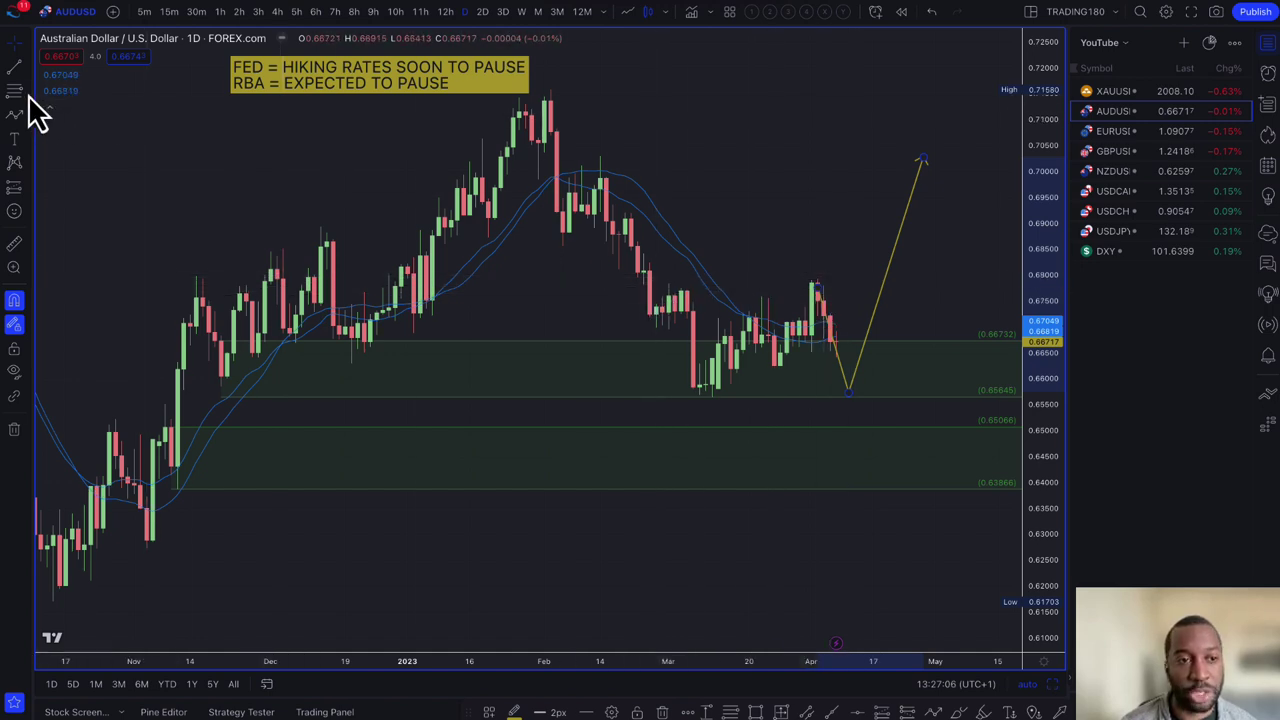
# Draw an AUD/USD supply zone from 0.68419 to 0.68054 starting 23 Feb '23, using the SUPPLY drawing template.
pyautogui.click(806, 286)
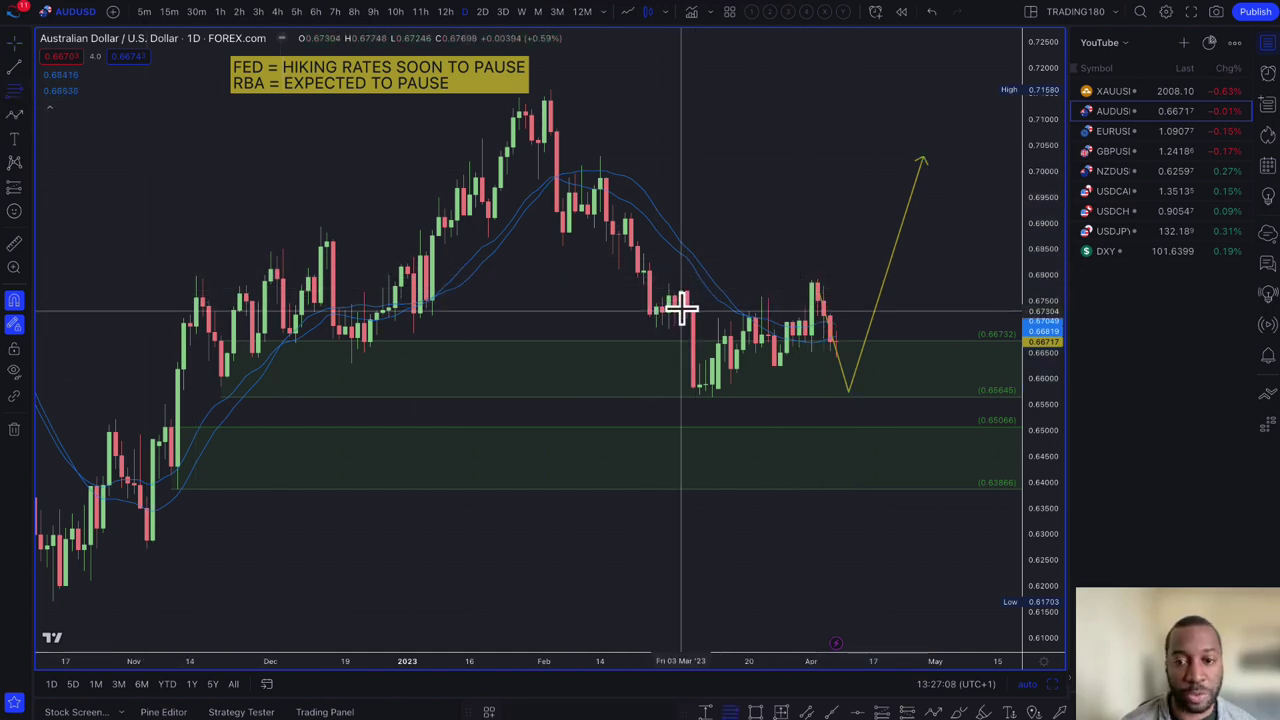
pyautogui.moveTo(681, 310); pyautogui.dragTo(680, 288)
pyautogui.click(489, 711)
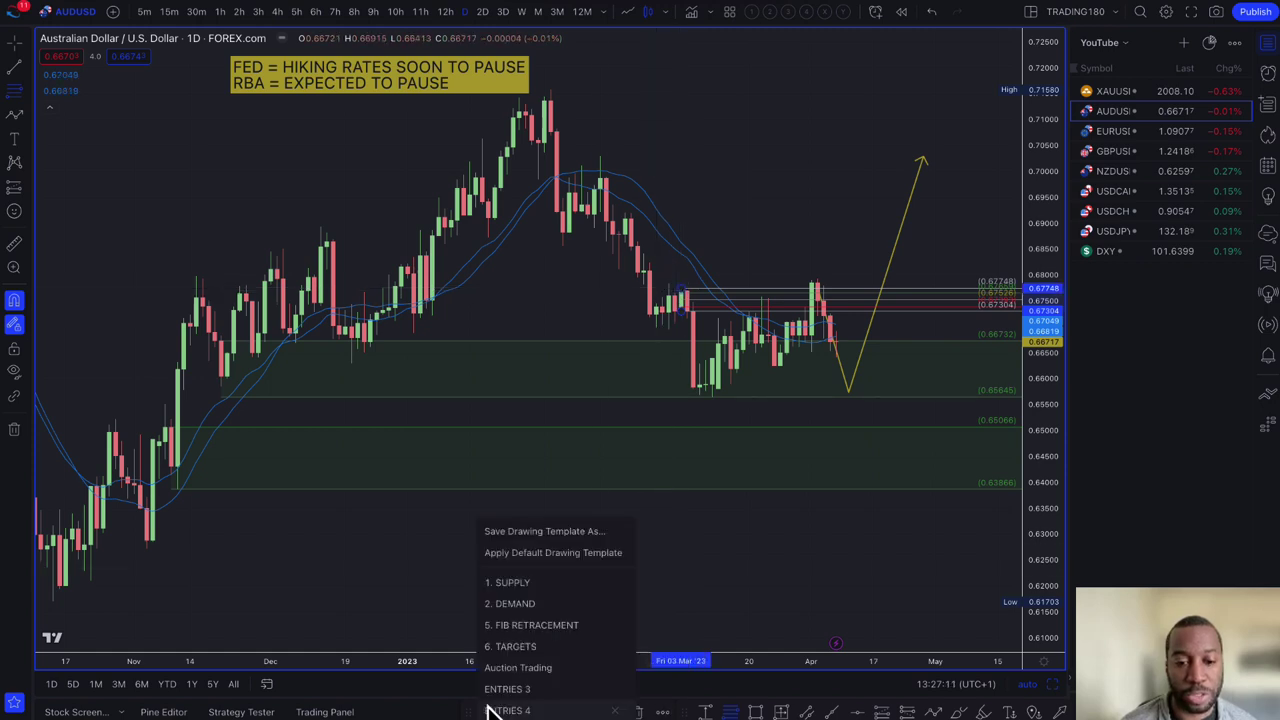
pyautogui.click(512, 583)
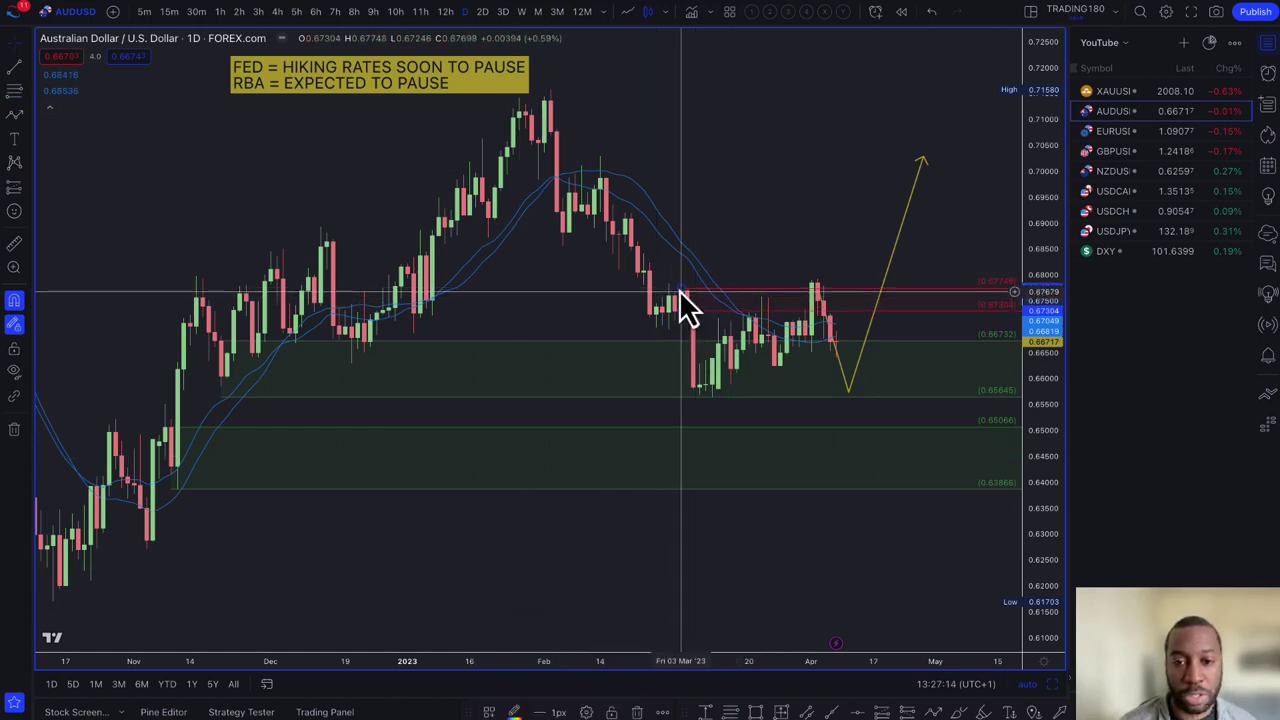
pyautogui.moveTo(681, 288); pyautogui.dragTo(643, 255)
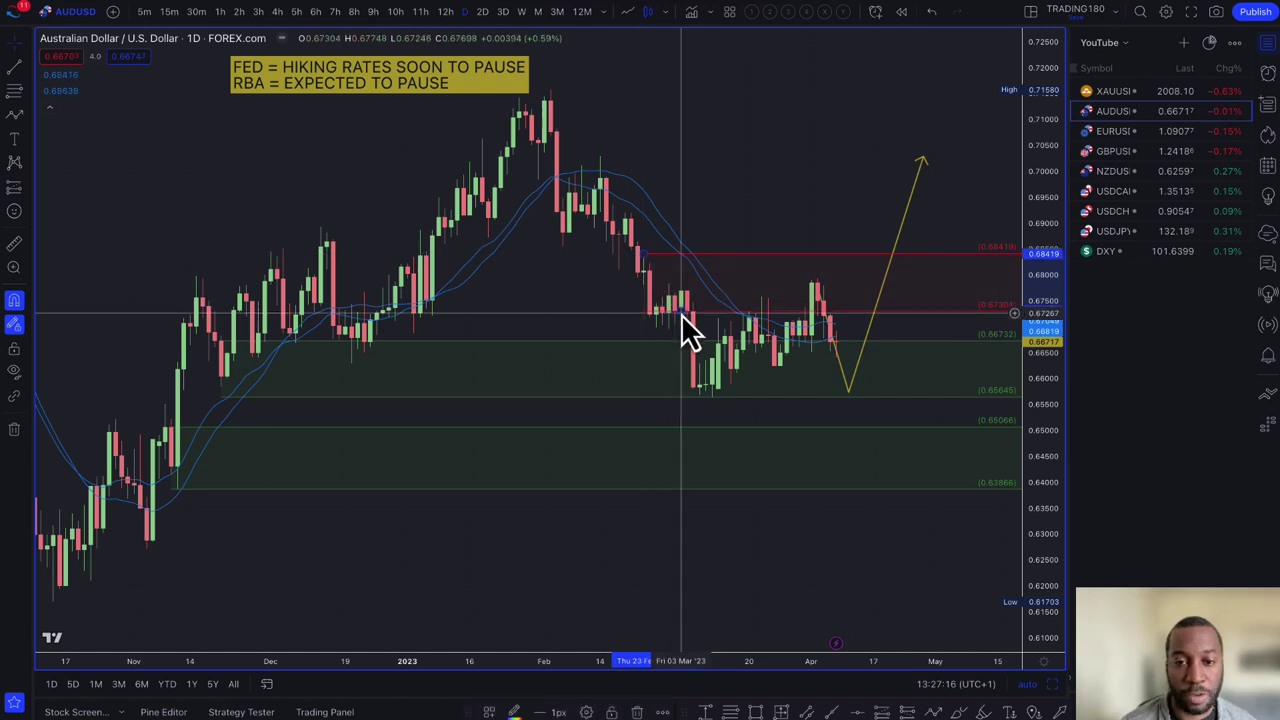
pyautogui.moveTo(681, 307); pyautogui.dragTo(642, 277)
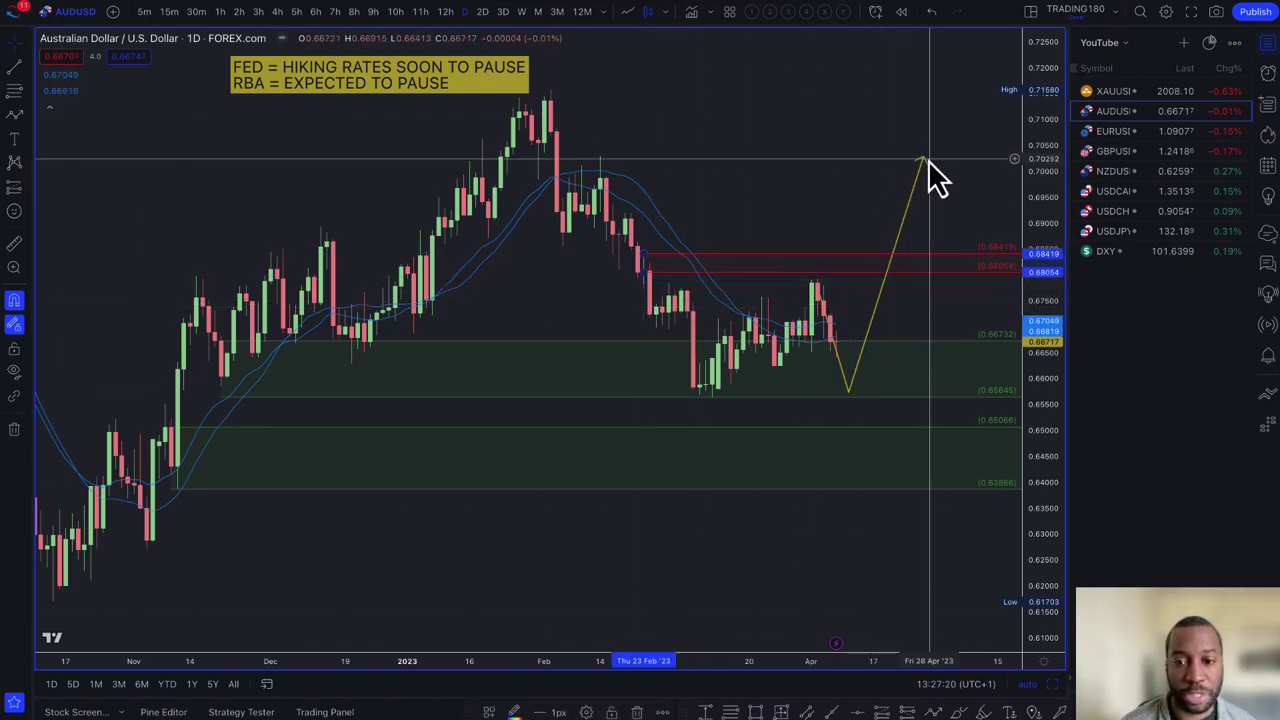
# End the AUD/USD path in the supply zone at about 0.6820, and draw a second path falling from there to about 0.6645.
pyautogui.moveTo(924, 161)
pyautogui.mouseDown()
pyautogui.moveTo(859, 277)
pyautogui.moveTo(855, 265)
pyautogui.mouseUp()
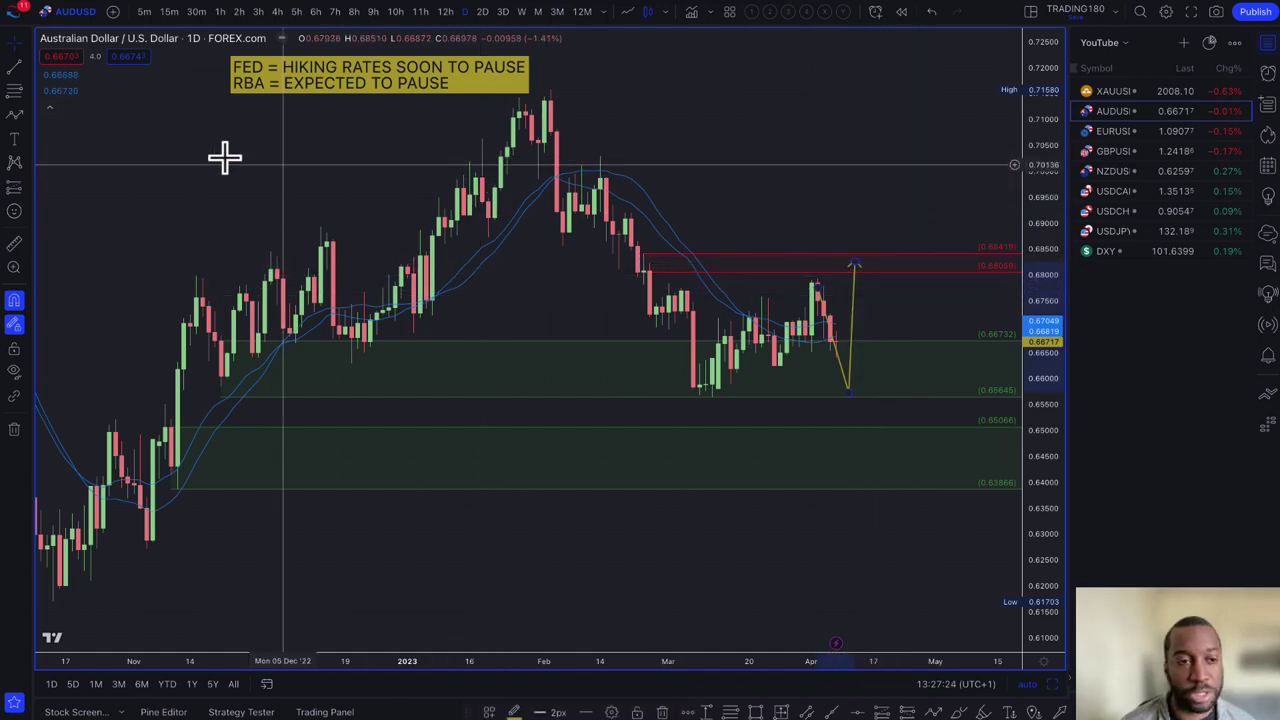
pyautogui.click(14, 113)
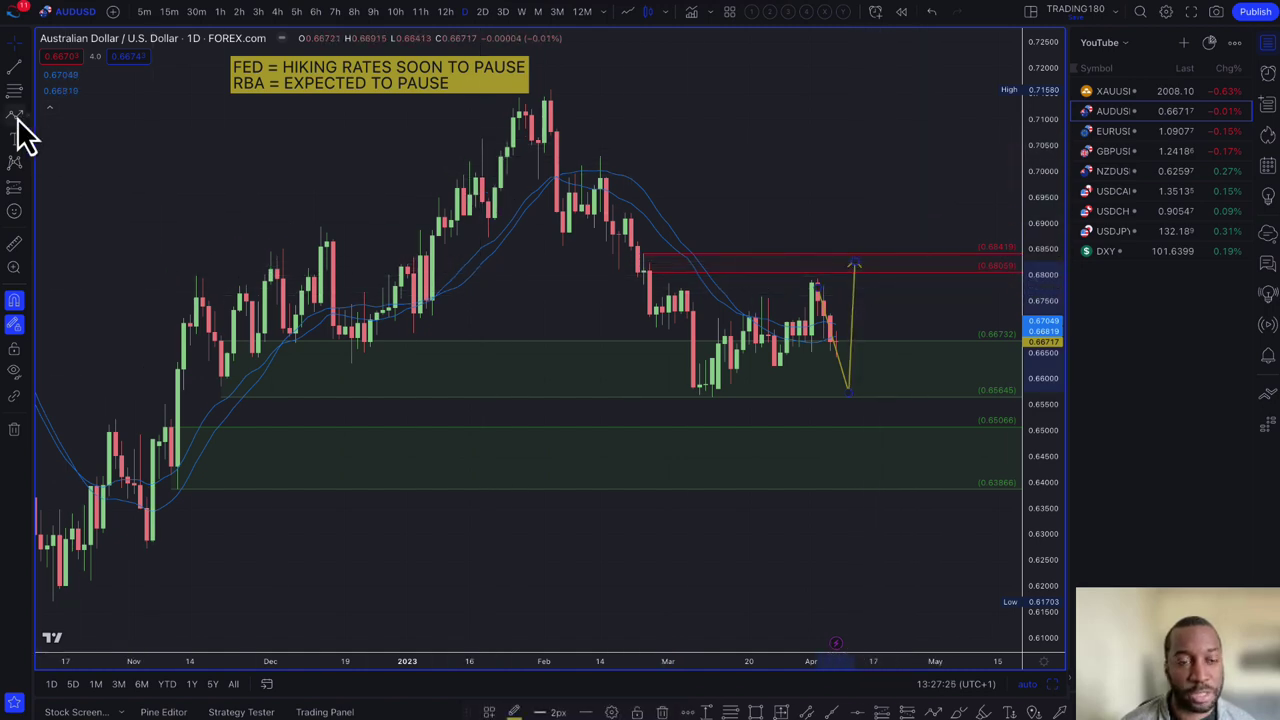
pyautogui.click(867, 262)
pyautogui.click(898, 355)
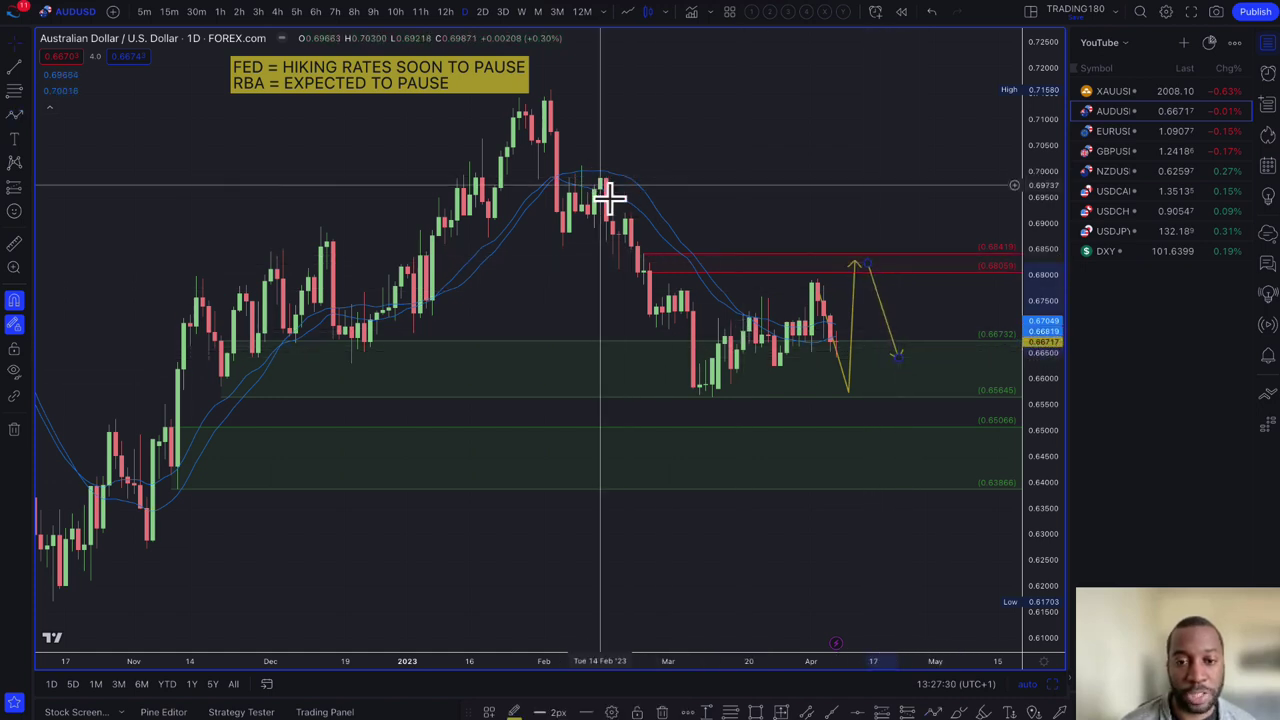
# Draw a second AUD/USD supply zone from 0.69207 to 0.68791 starting 20 Feb '23.
pyautogui.click(10, 113)
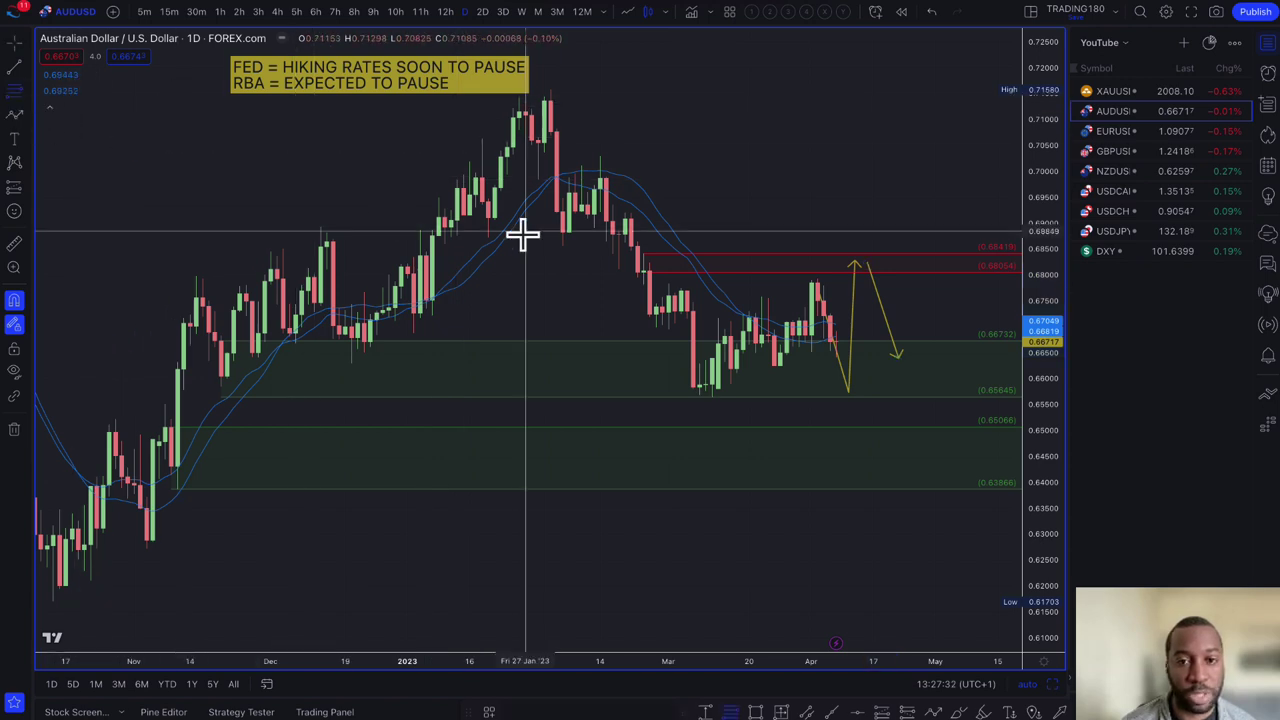
pyautogui.click(623, 213)
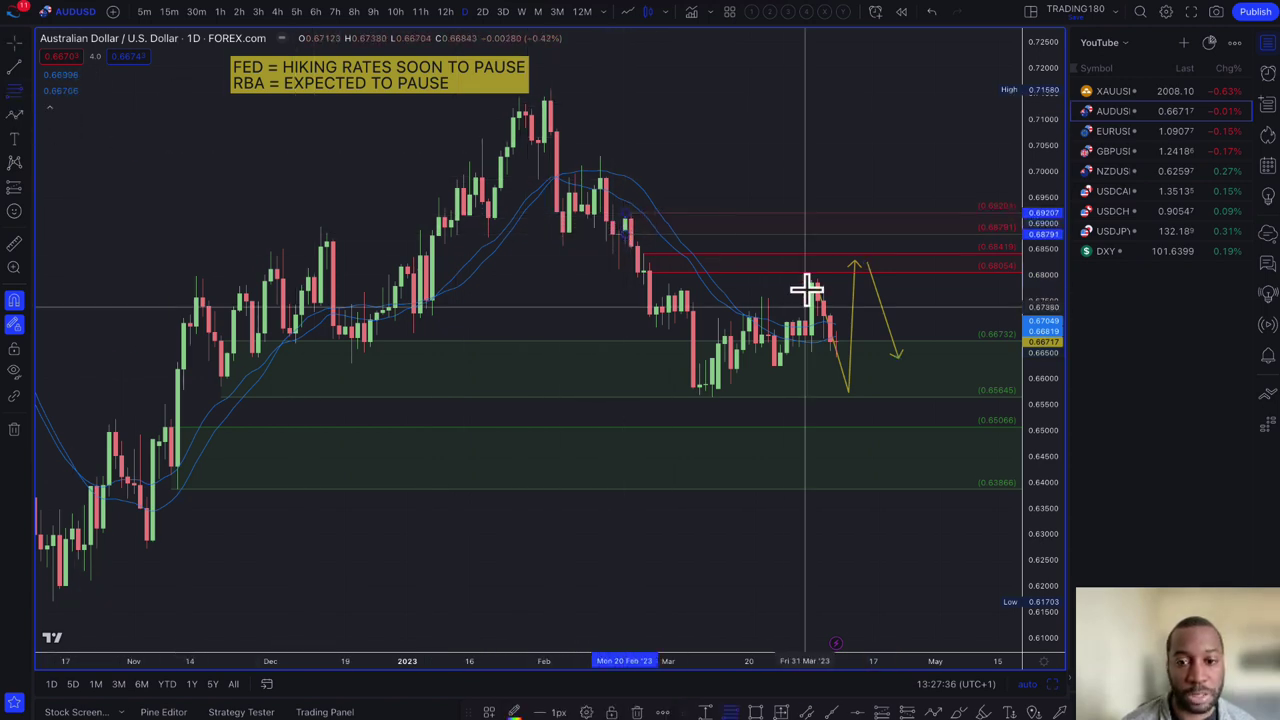
pyautogui.scroll(1, 807, 289)
pyautogui.scroll(1, 807, 289)
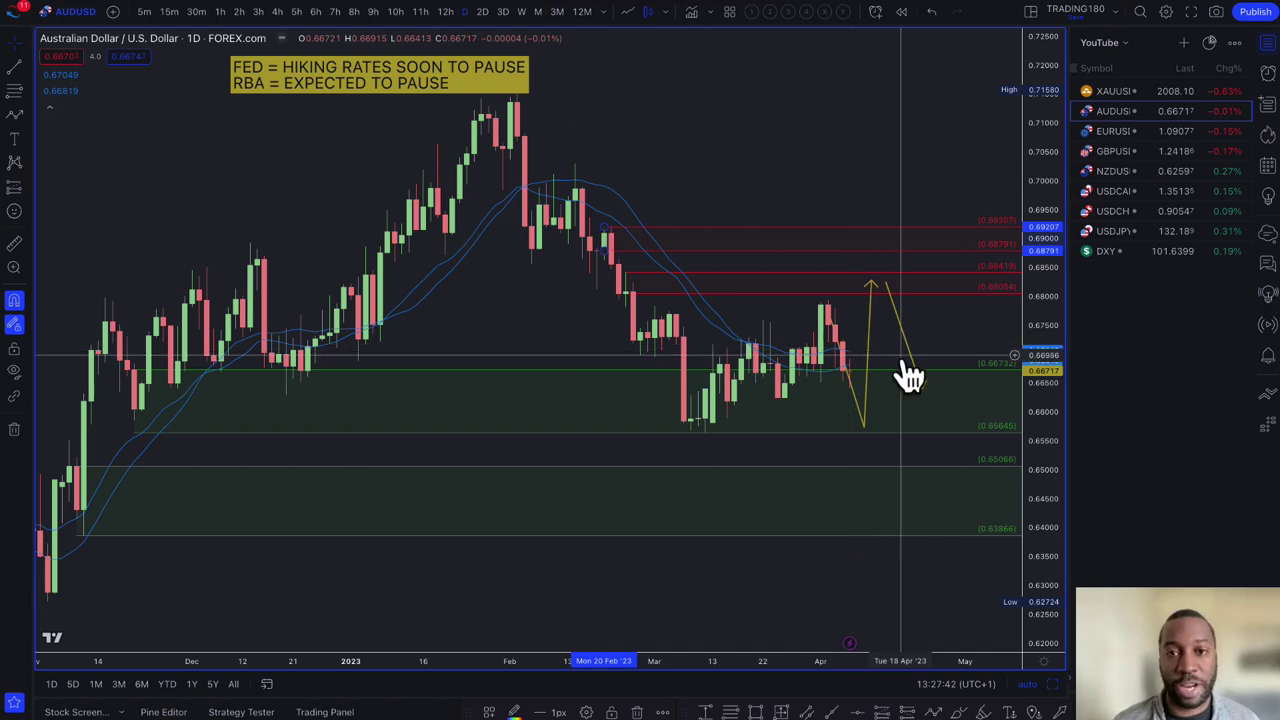
# Switch to the XAU/USD chart and delete its old yellow projected path.
pyautogui.click(1149, 93)
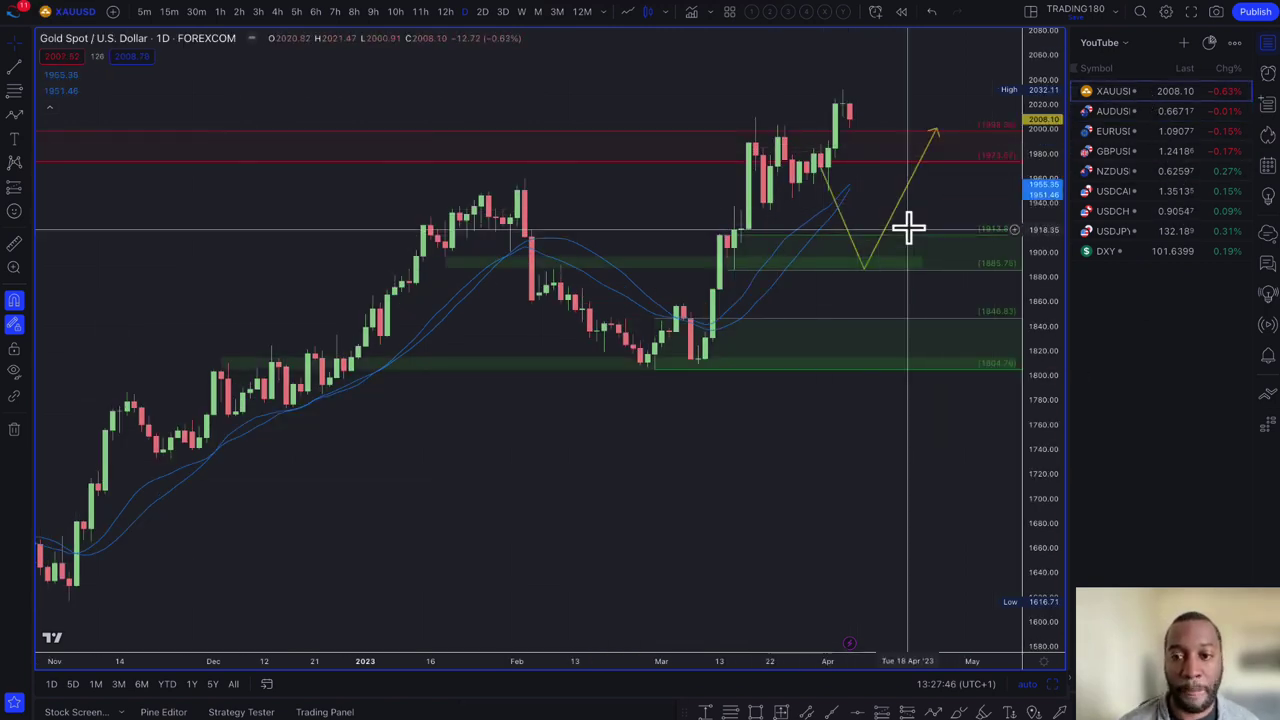
pyautogui.rightClick(902, 188)
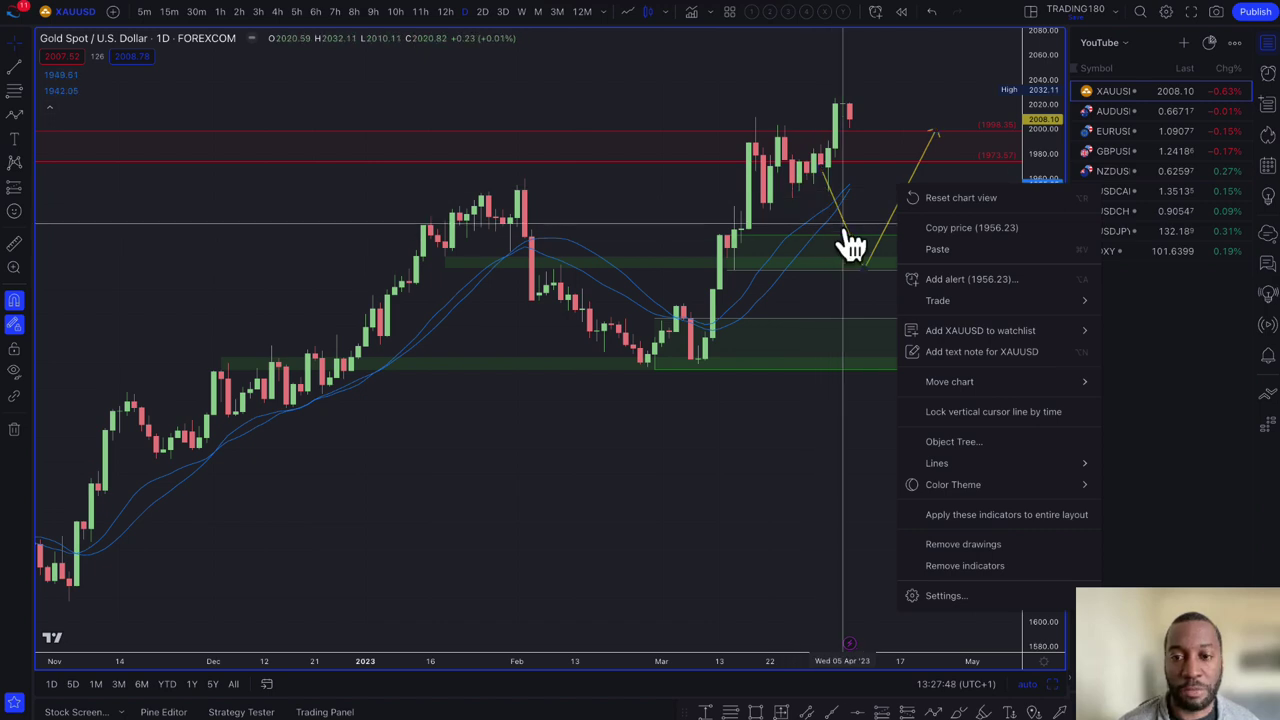
pyautogui.click(847, 233)
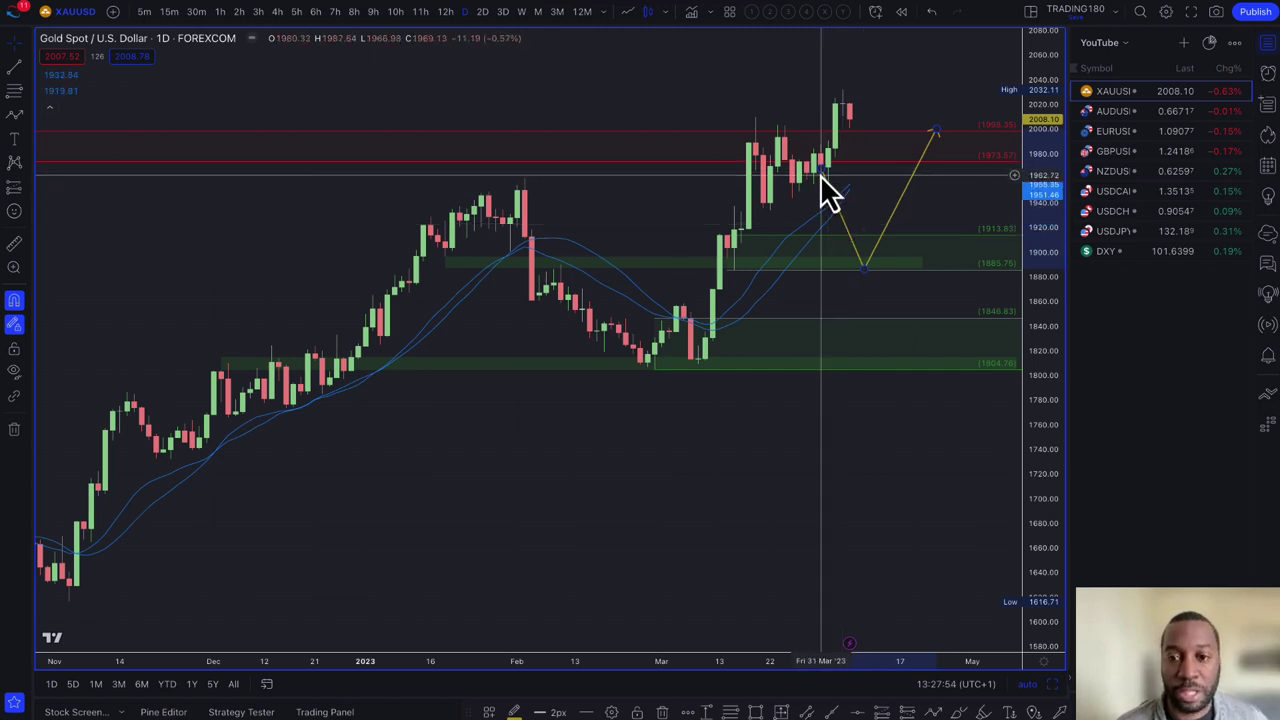
pyautogui.moveTo(864, 268); pyautogui.dragTo(848, 245)
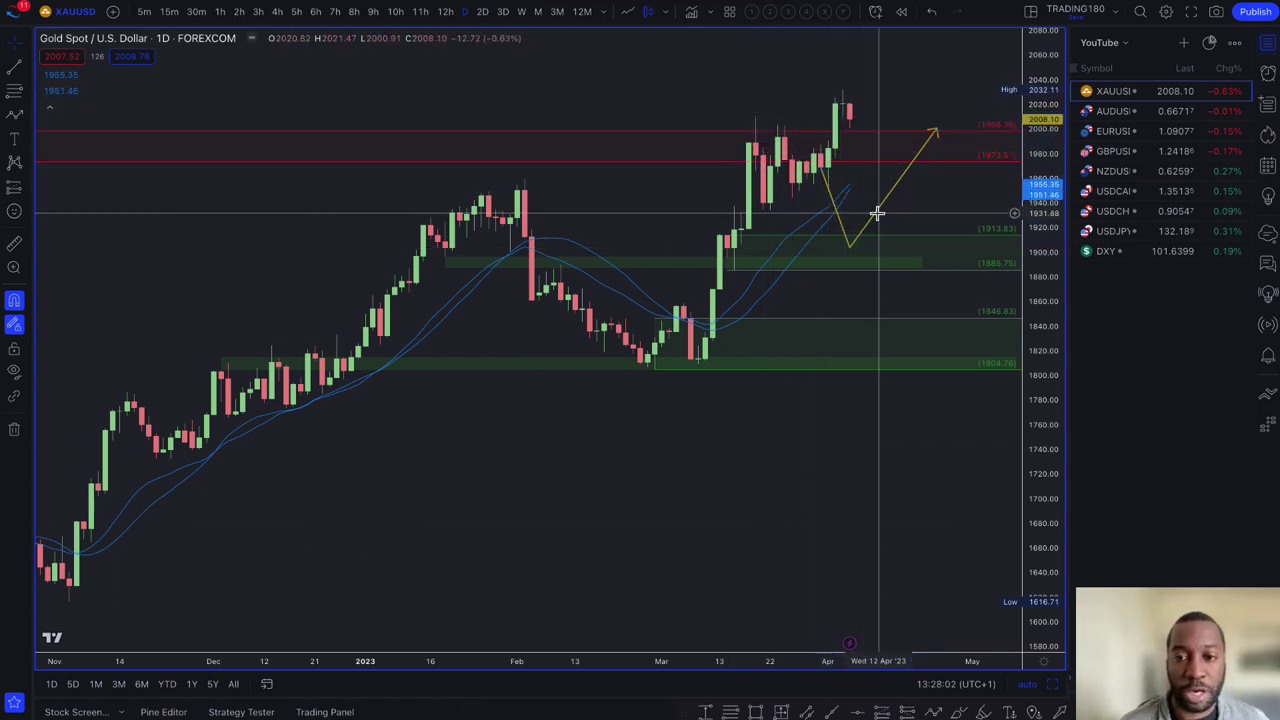
pyautogui.press('Delete')
# Draw a gold demand zone from 1980.32 to 1934.35 starting 22 Mar '23, using the green demand drawing template.
pyautogui.click(12, 90)
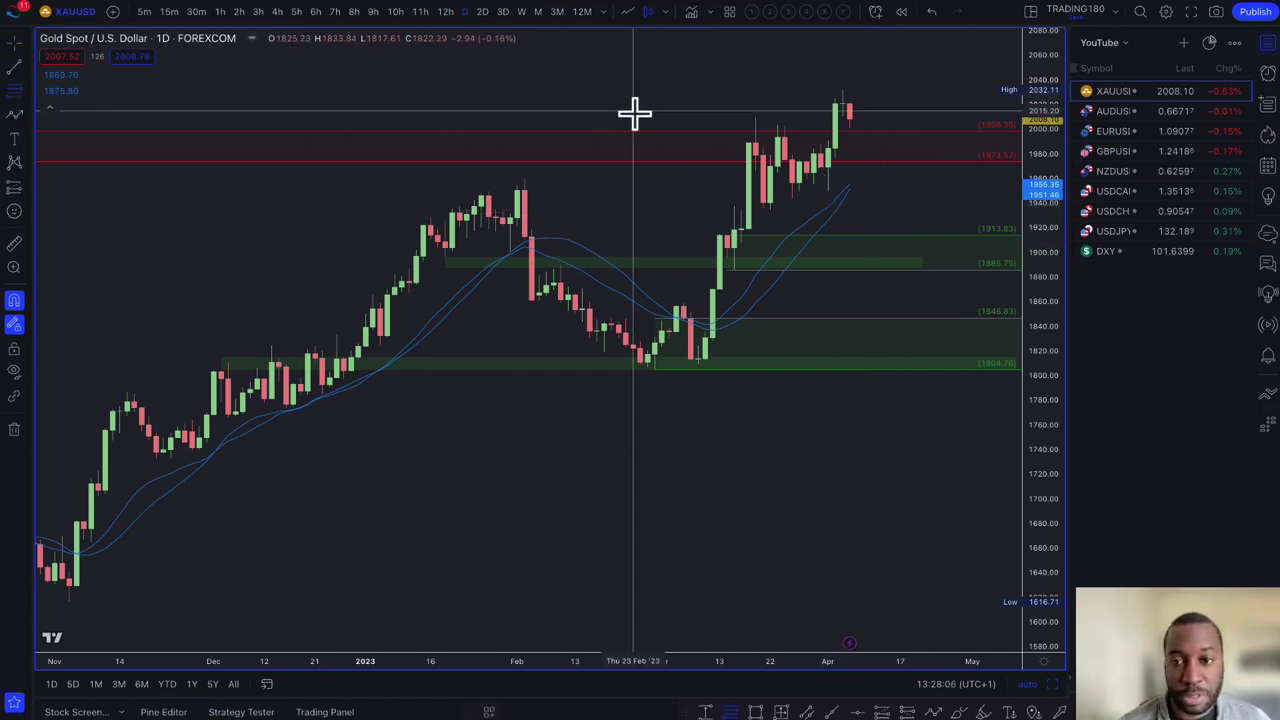
pyautogui.click(769, 207)
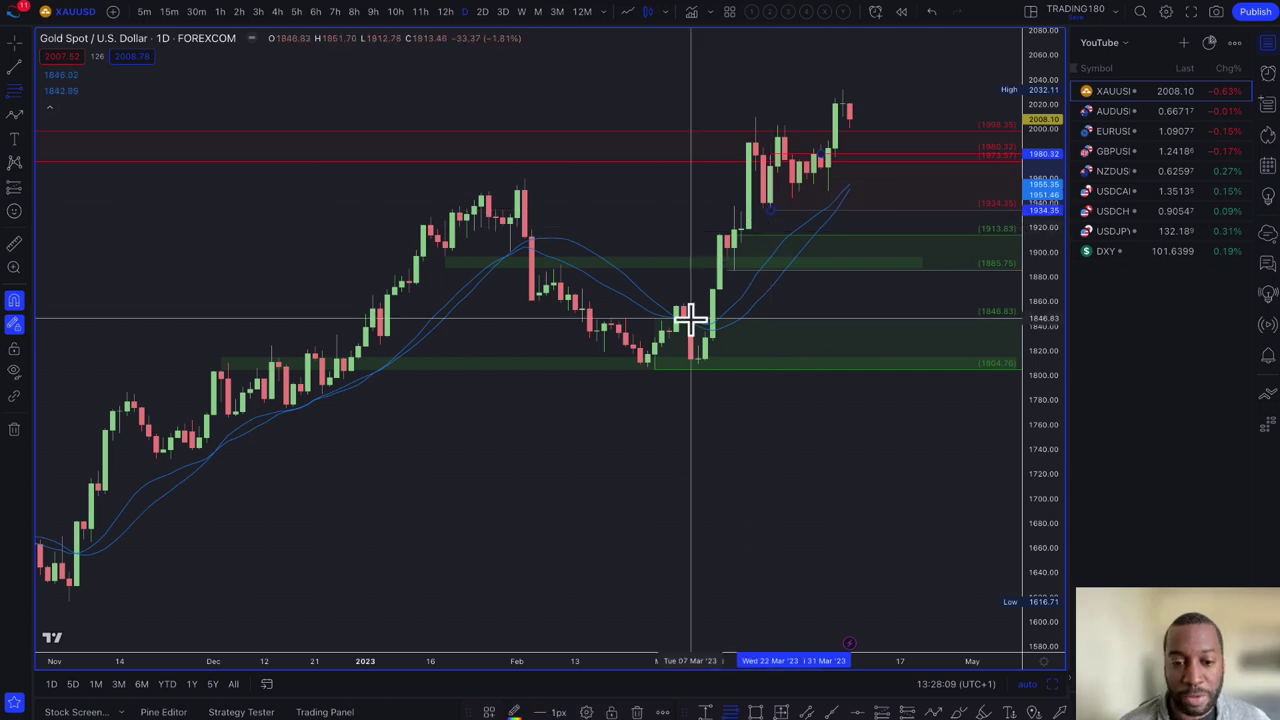
pyautogui.click(489, 712)
pyautogui.click(531, 604)
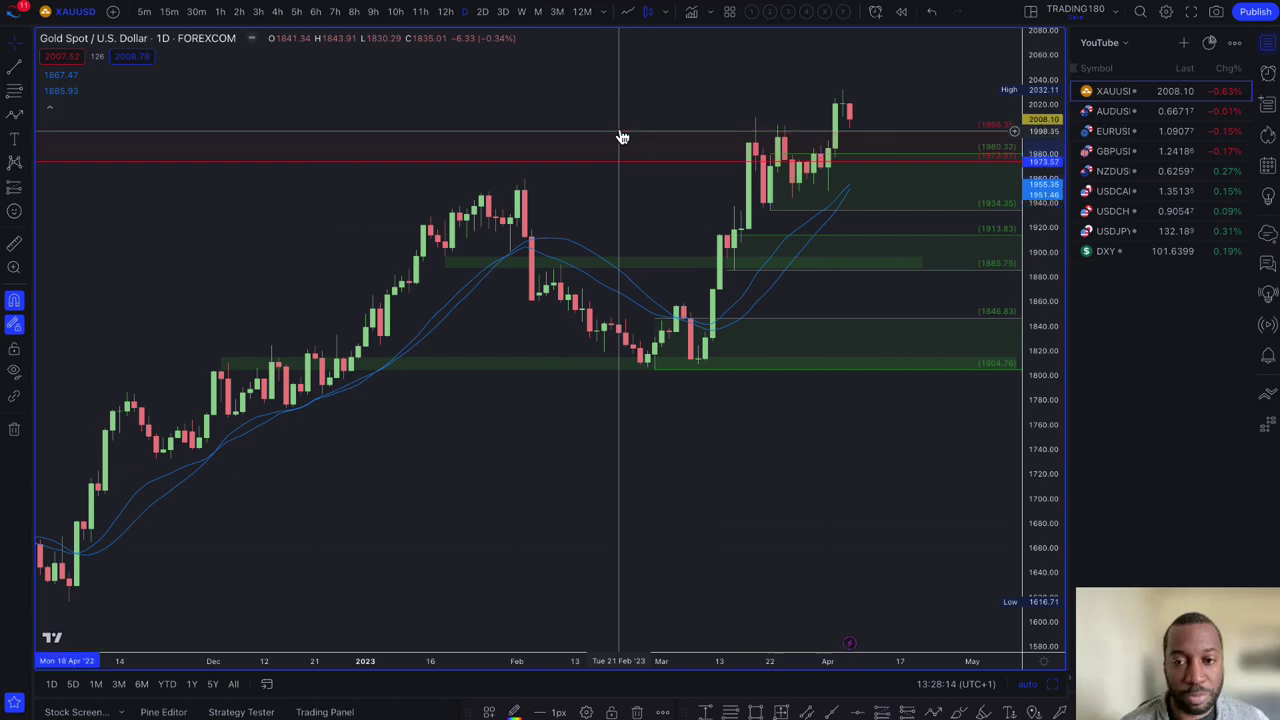
# Replace the red gold zone starting 18 Apr '22 with a red supply zone from 2070.46 to 1997.90 starting 8 Mar '22.
pyautogui.scroll(-5, 620, 130)
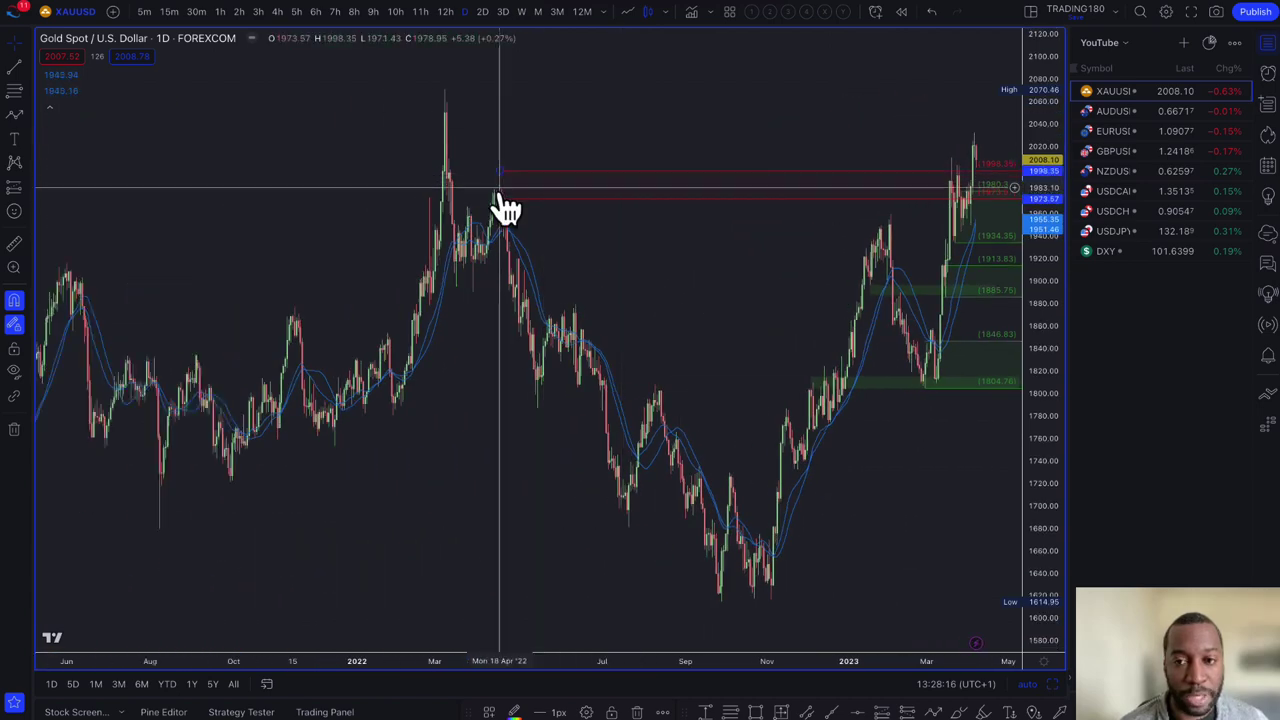
pyautogui.scroll(3, 503, 186)
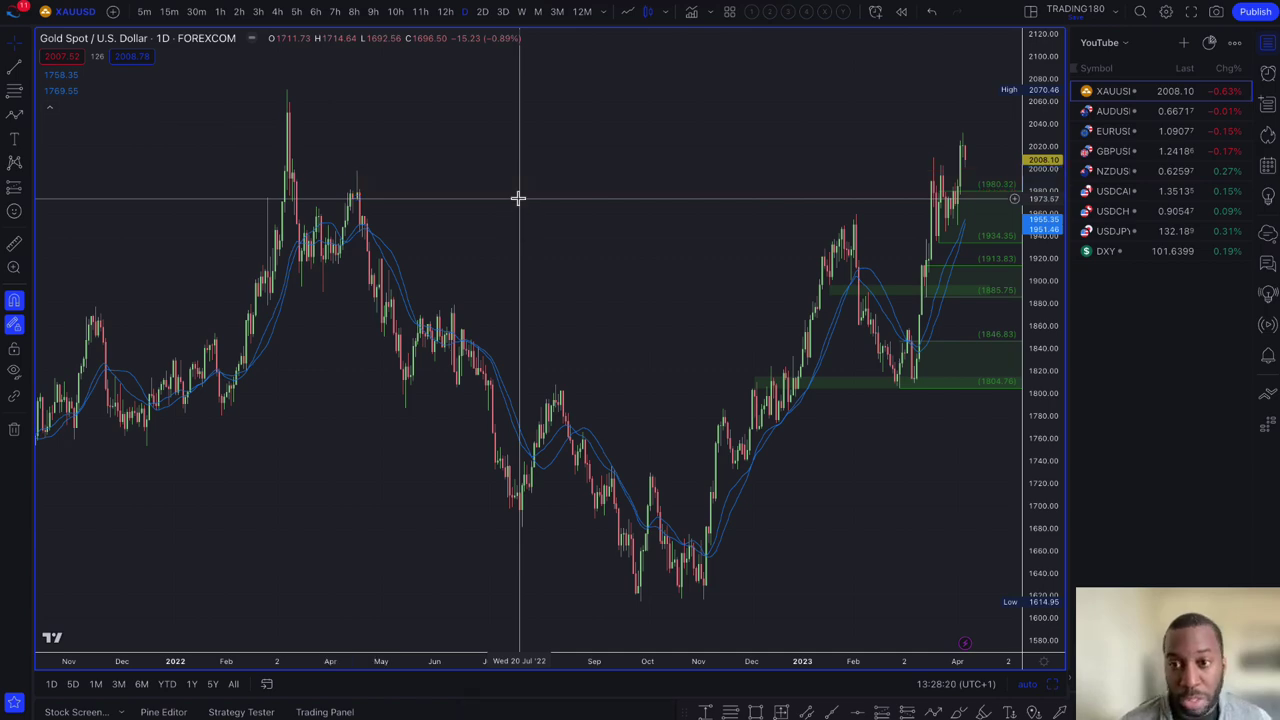
pyautogui.hscroll(5, 518, 198)
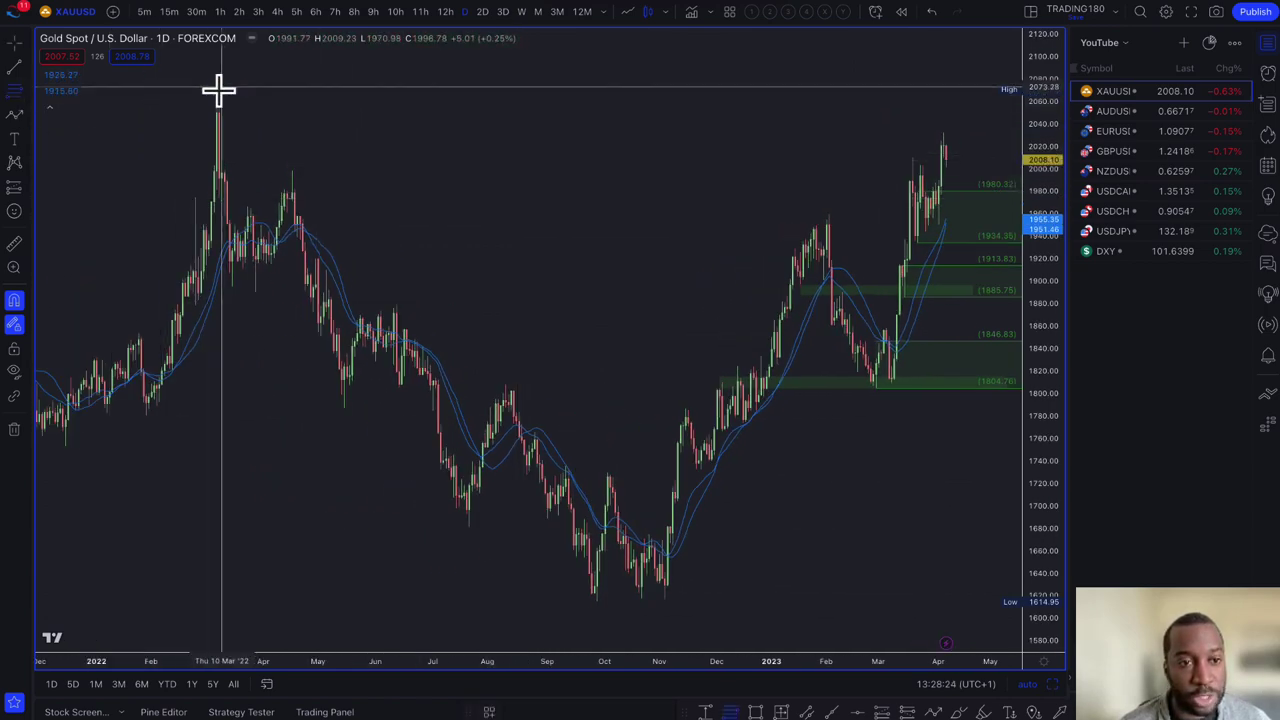
pyautogui.moveTo(217, 88); pyautogui.dragTo(216, 163)
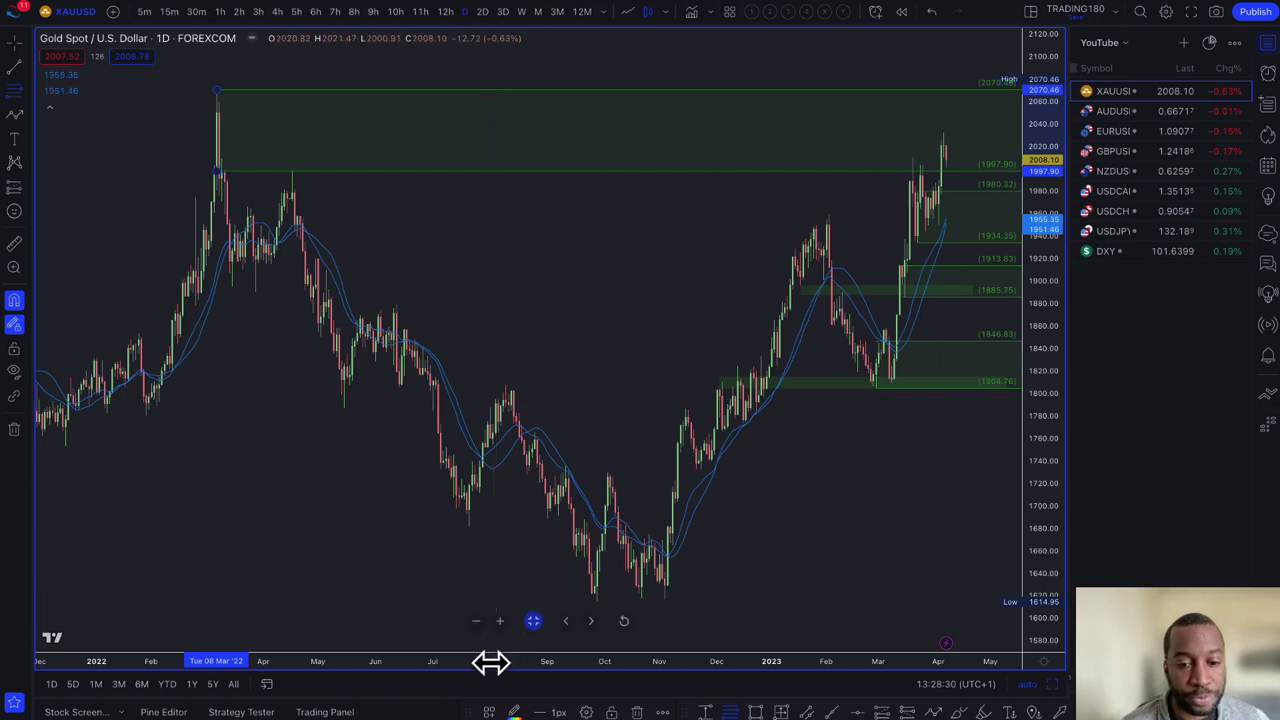
pyautogui.click(491, 705)
pyautogui.click(534, 589)
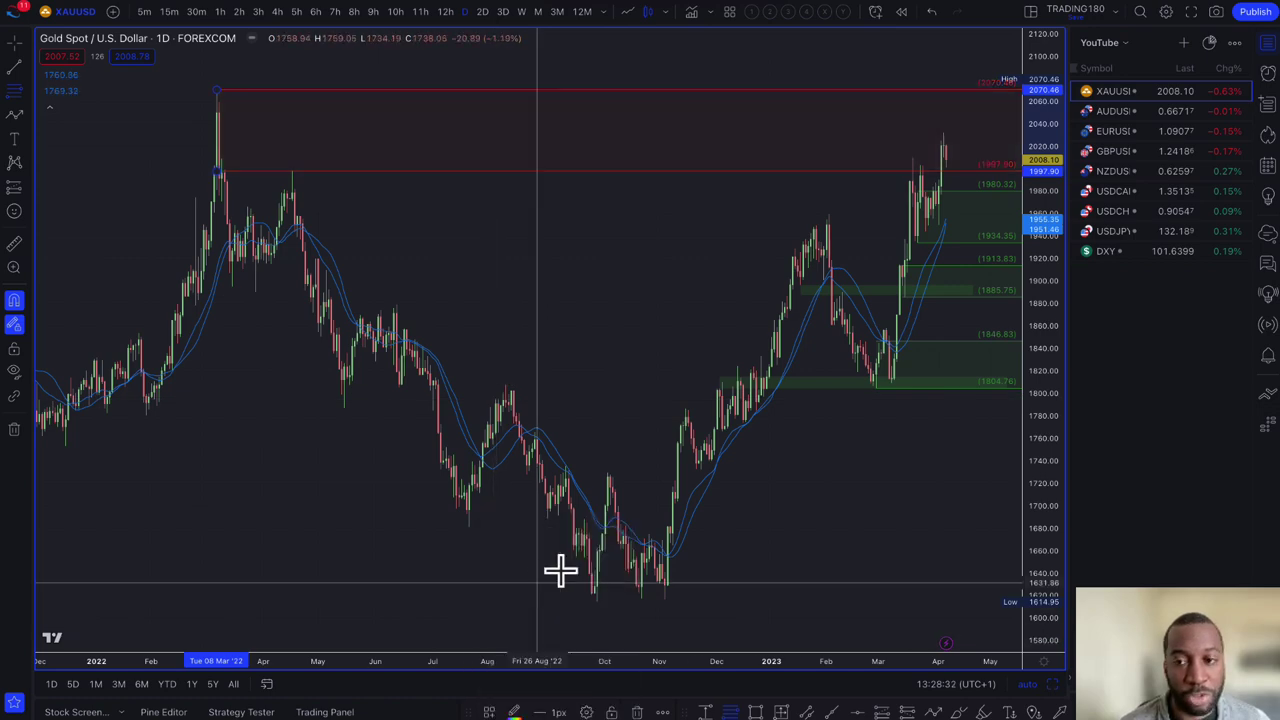
# Draw a gold path from the latest candle up to about 2051, down to about 1953 on 12 Apr '23, and up to about 2032.
pyautogui.scroll(5, 708, 319)
pyautogui.scroll(3, 708, 319)
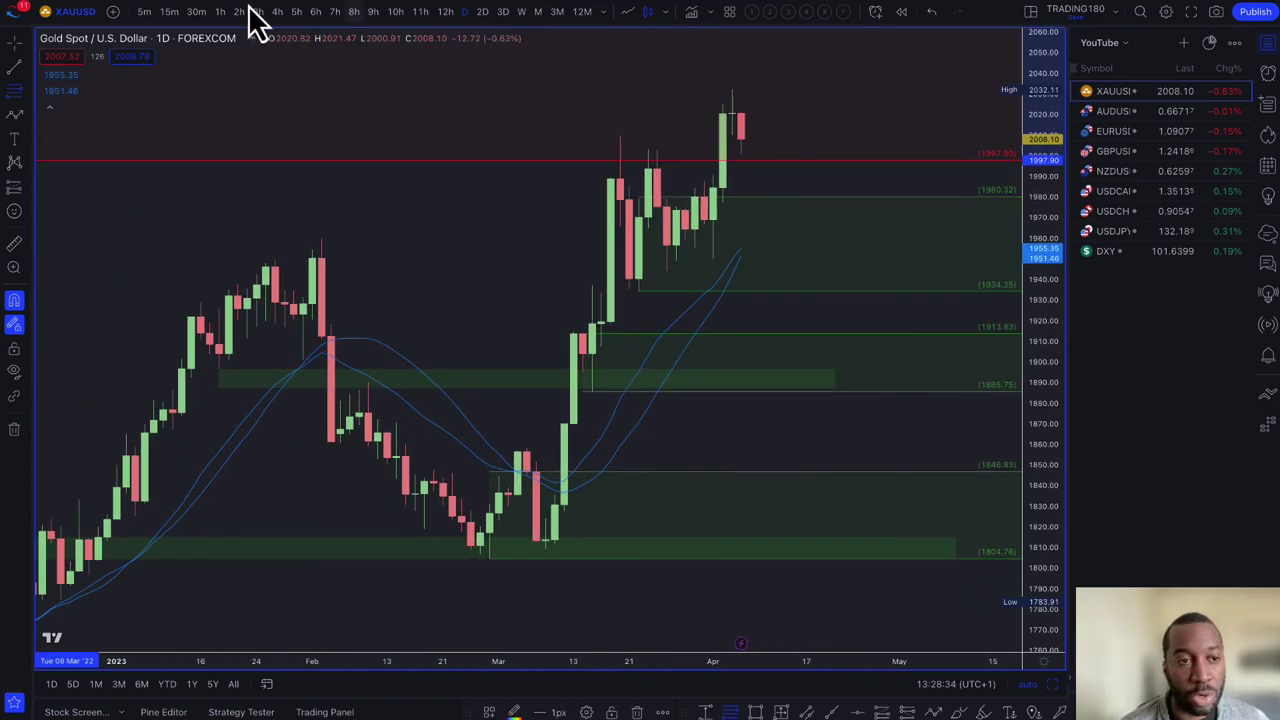
pyautogui.click(14, 118)
pyautogui.click(757, 234)
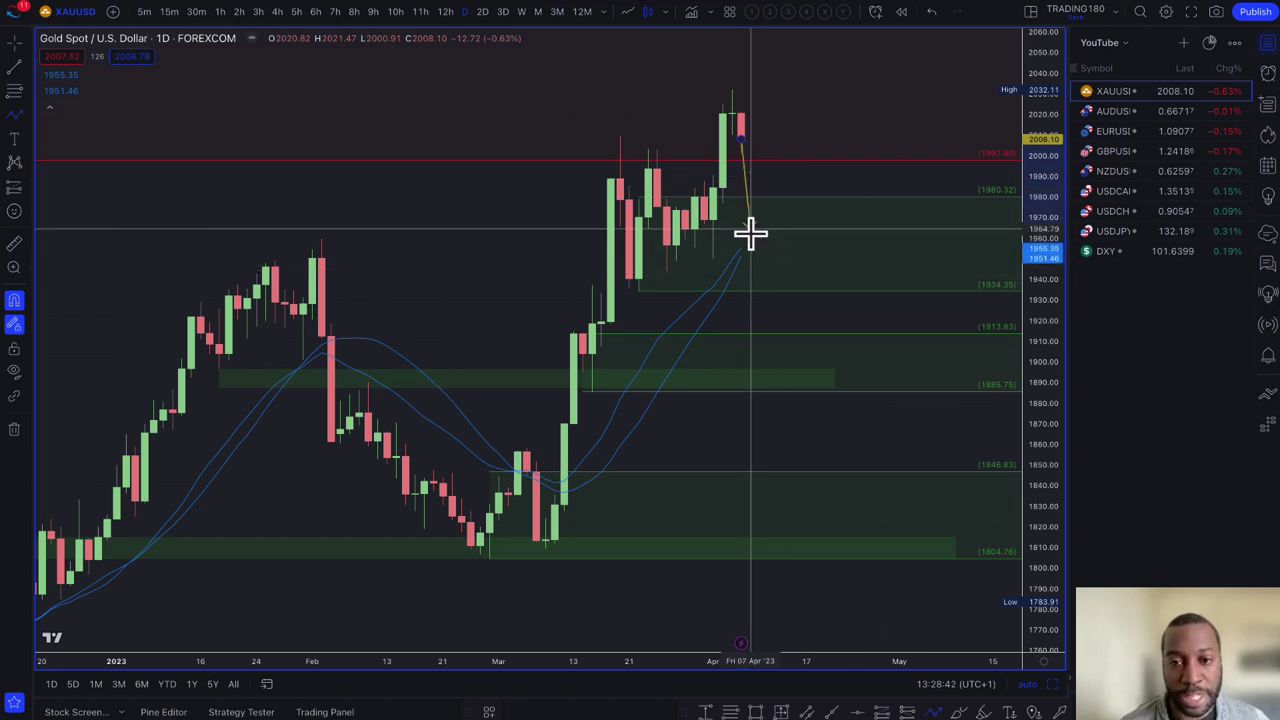
pyautogui.click(759, 50)
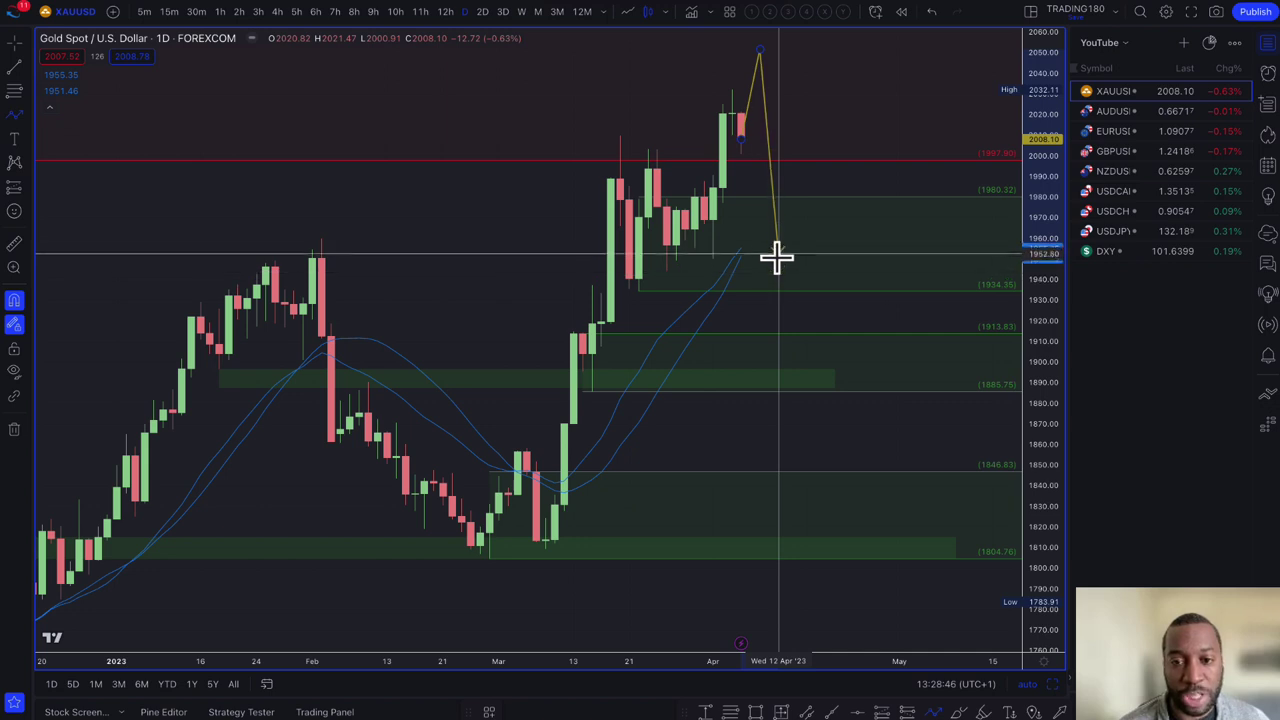
pyautogui.click(777, 254)
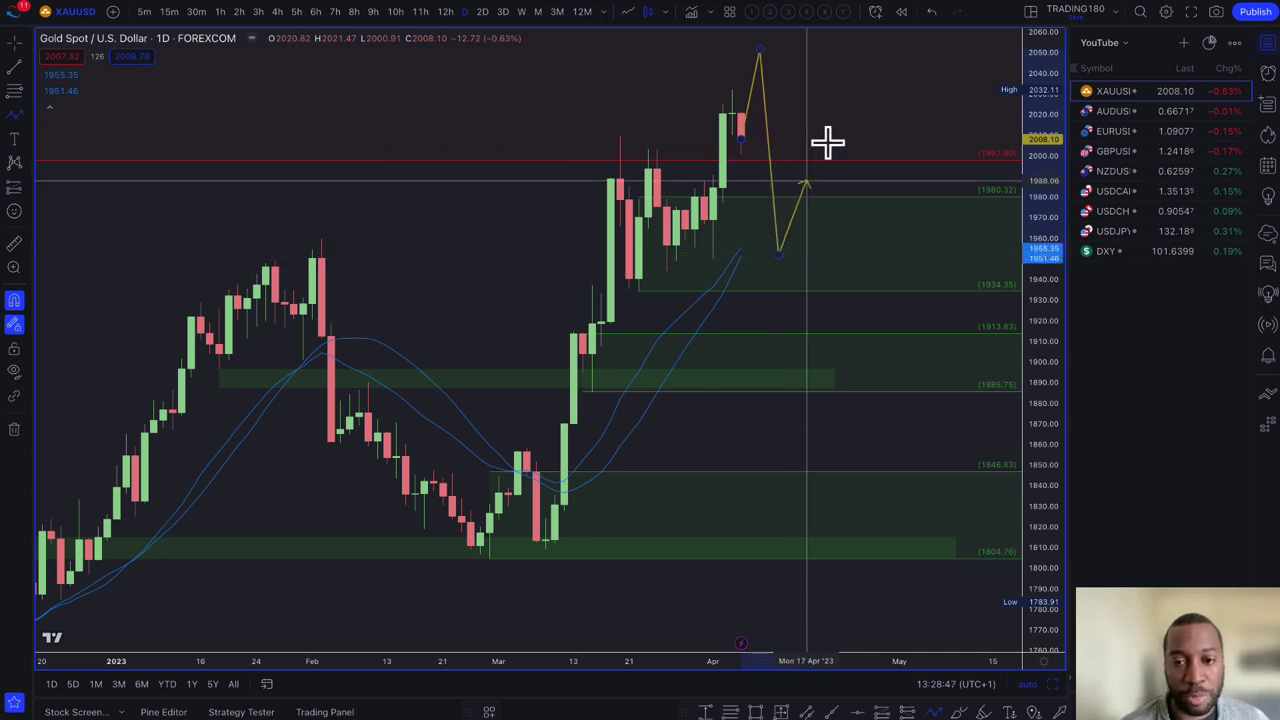
pyautogui.doubleClick(842, 88)
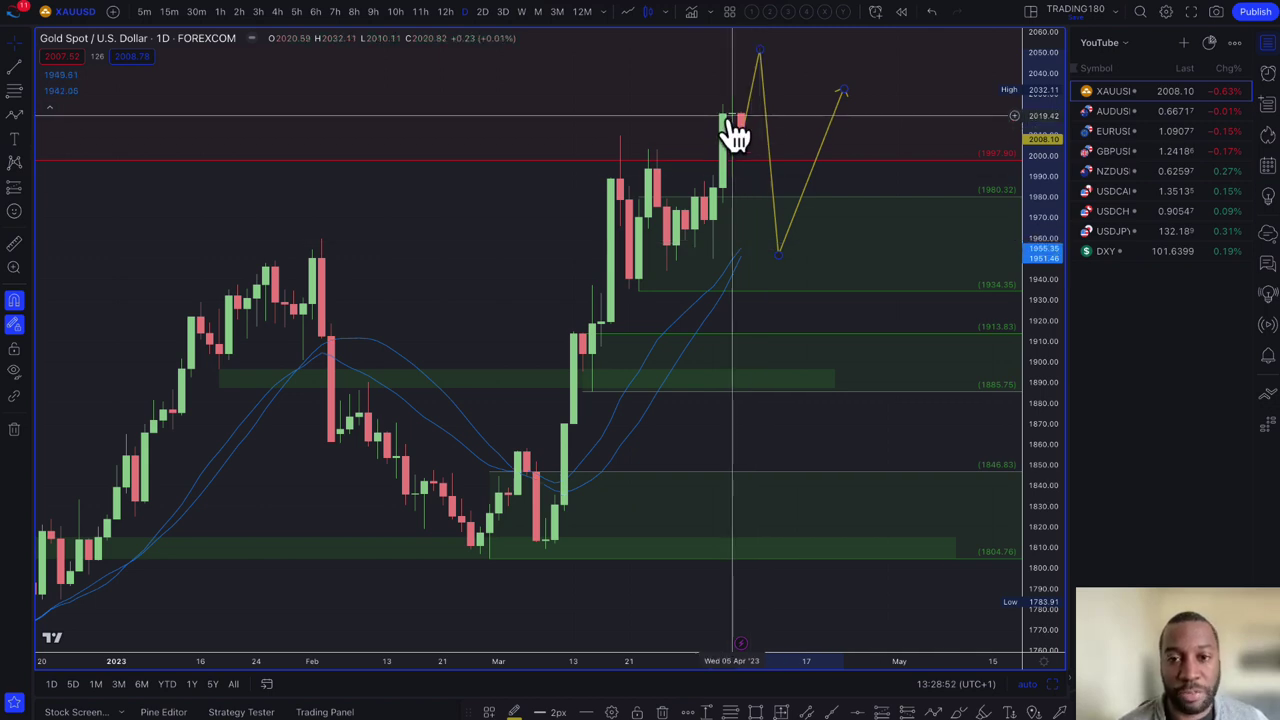
pyautogui.rightClick(778, 257)
pyautogui.press('Escape')
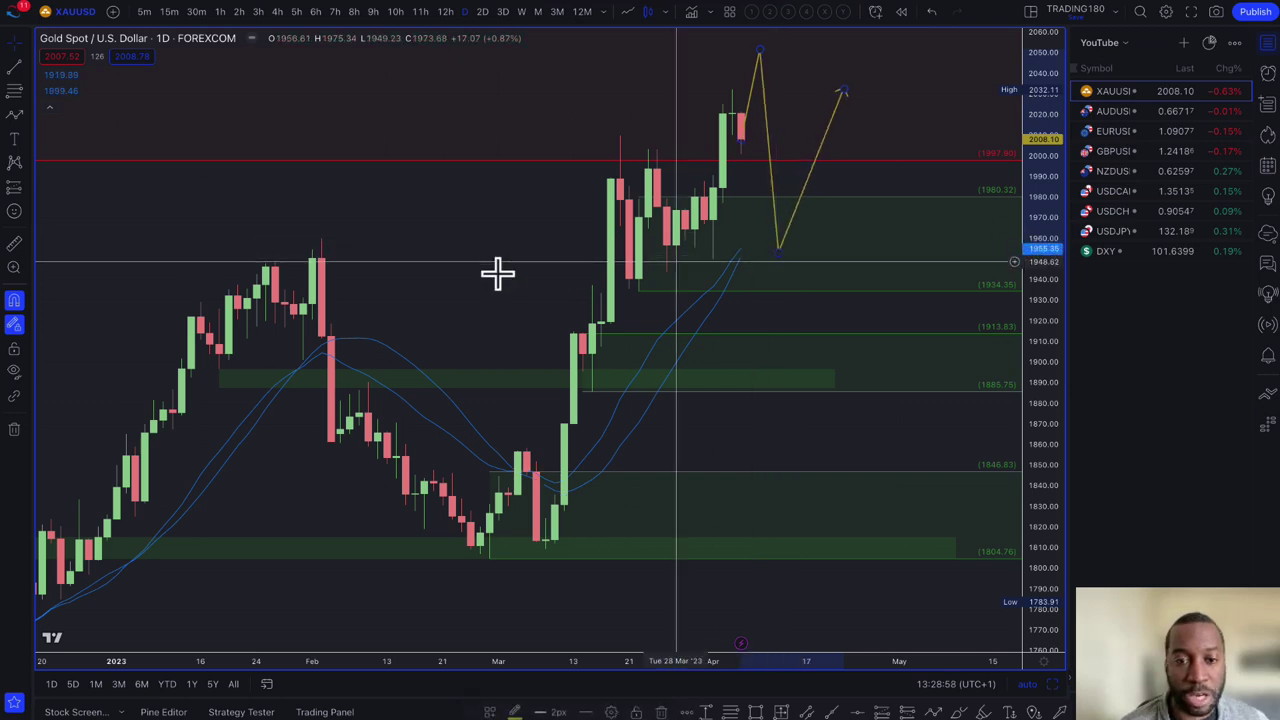
# Draw a yellow rectangle from 1949.27 to 1935.59 between 23 Jan and 3 May '23, and move the path's low to about 1944 inside it.
pyautogui.click(28, 120)
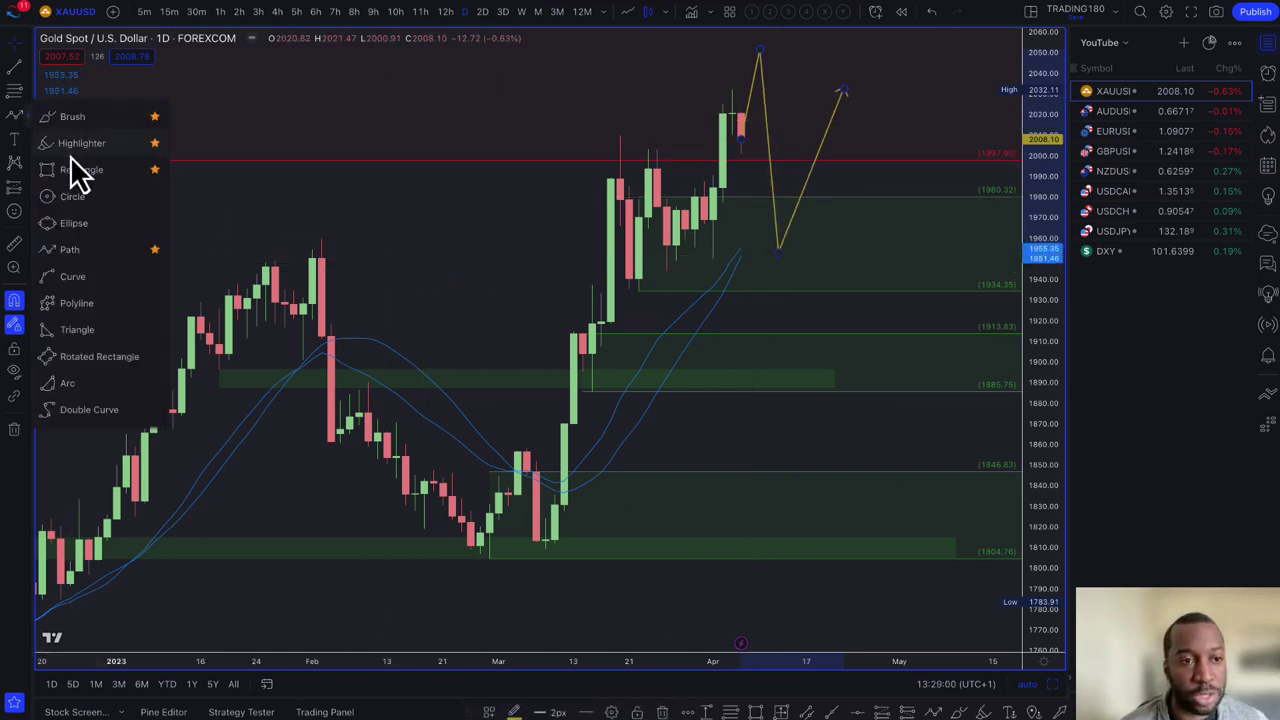
pyautogui.click(72, 172)
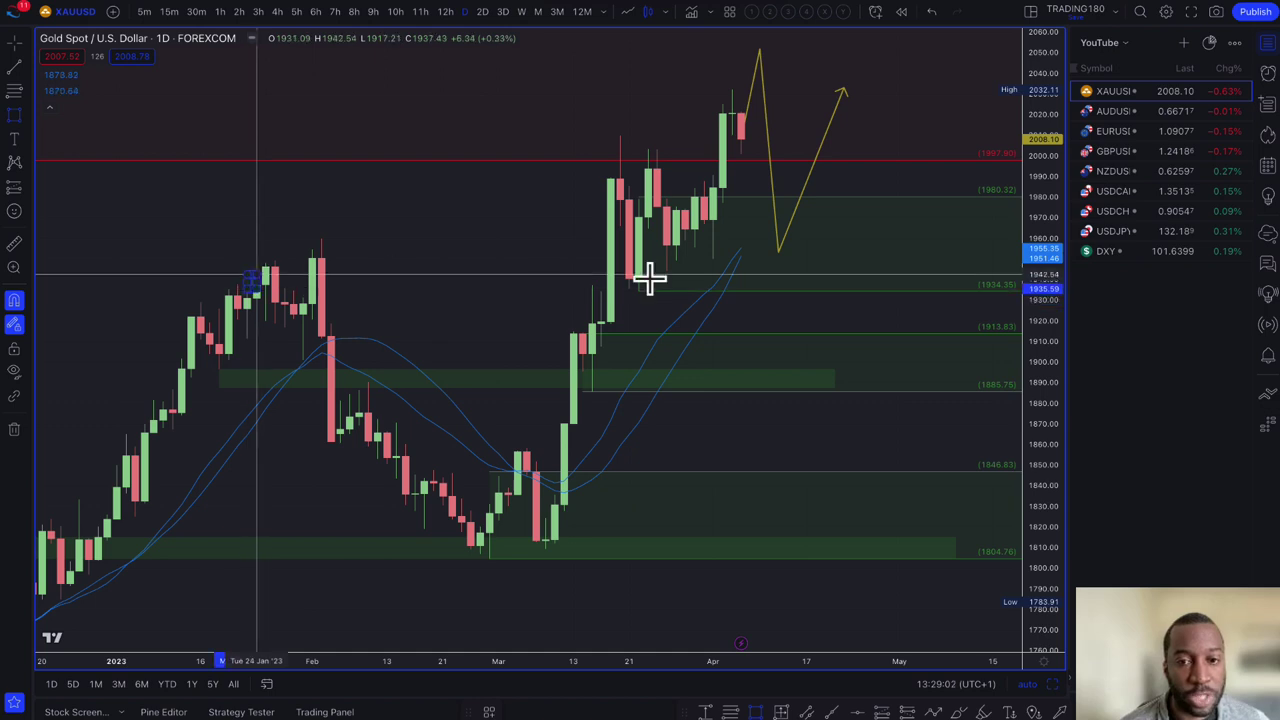
pyautogui.click(916, 263)
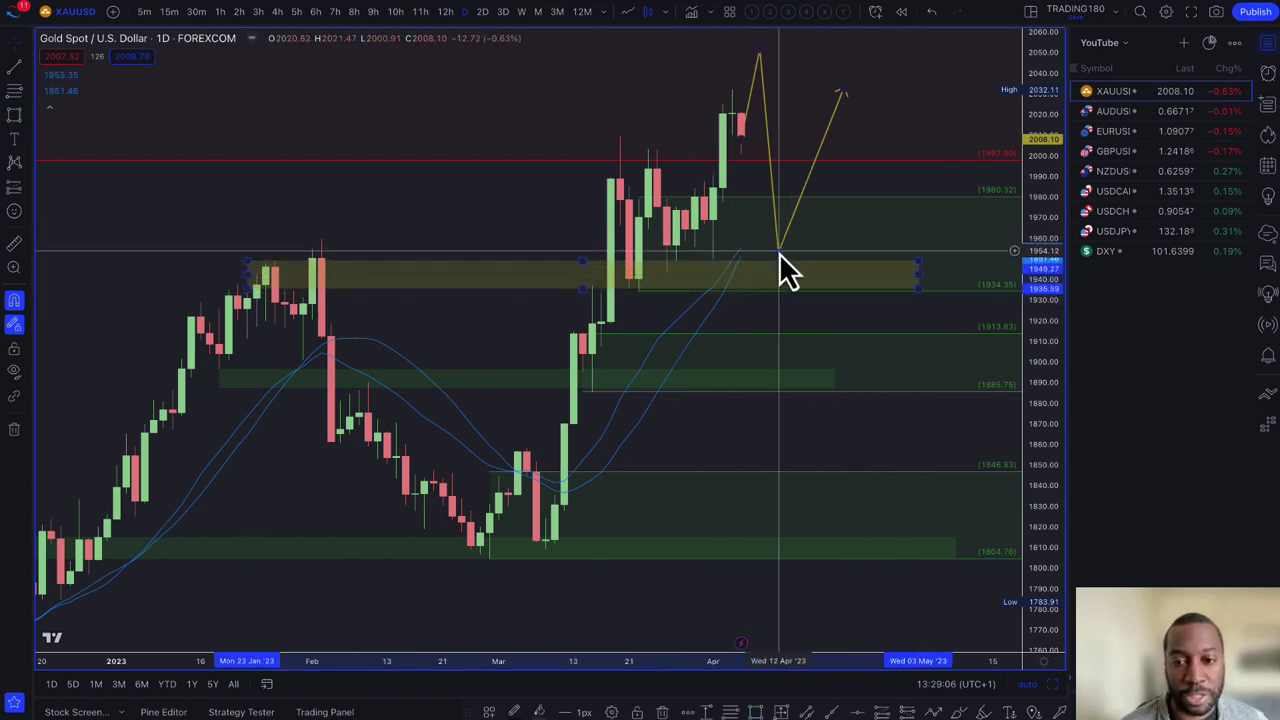
pyautogui.moveTo(780, 251); pyautogui.dragTo(790, 284)
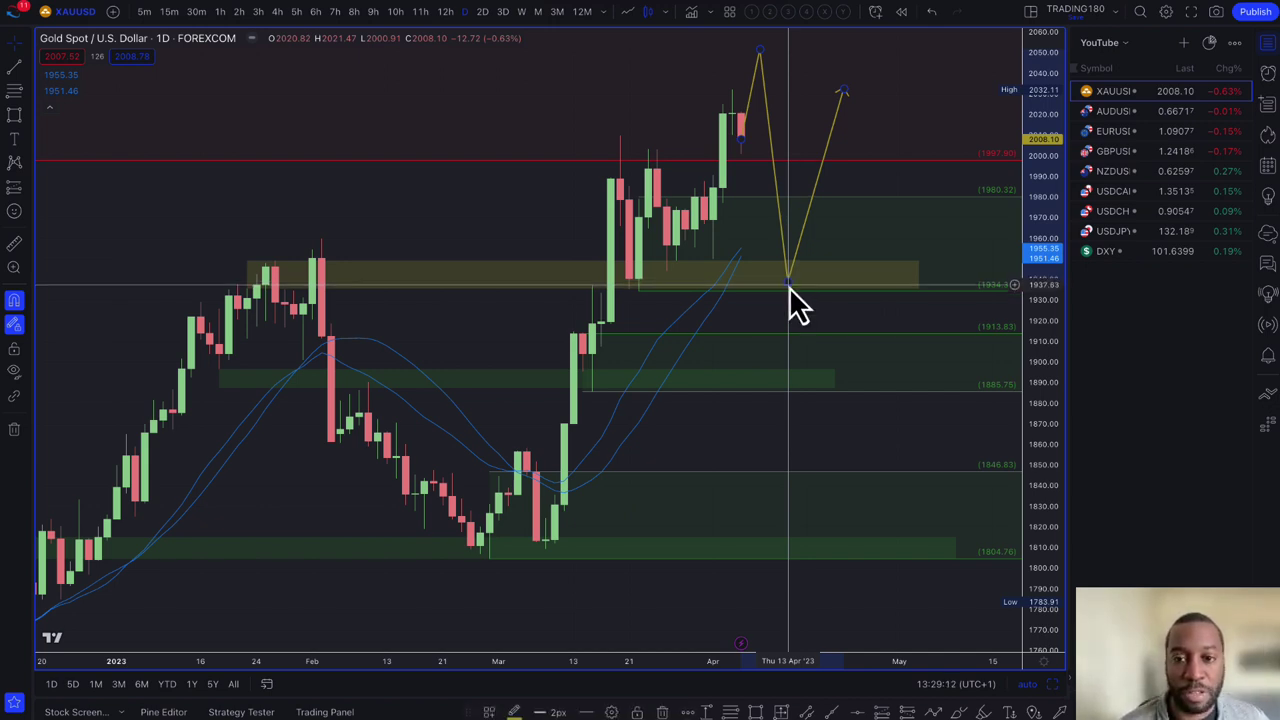
pyautogui.moveTo(790, 283); pyautogui.dragTo(790, 272)
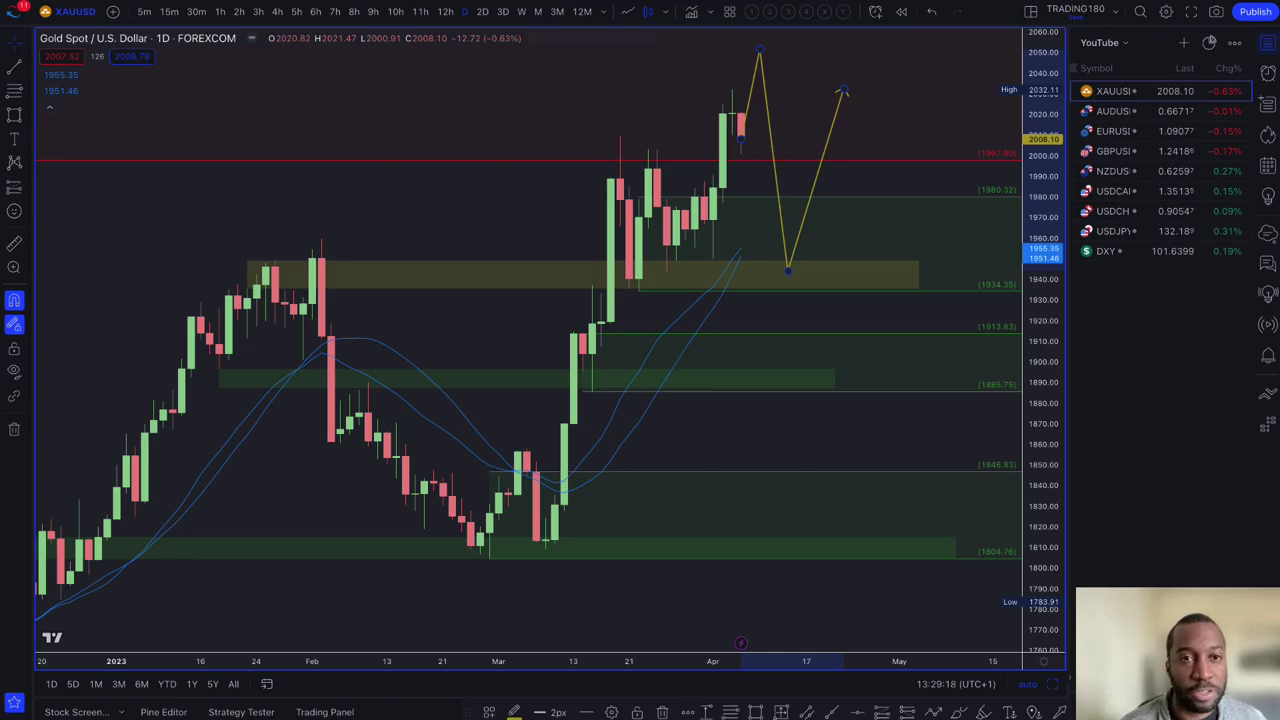
# Read the Bloomberg article on China's gold reserves, highlighting its headline, both summary points and the opening paragraph.
pyautogui.click(435, 8)
pyautogui.scroll(3, 430, 155)
pyautogui.rightClick(423, 160)
pyautogui.click(268, 222)
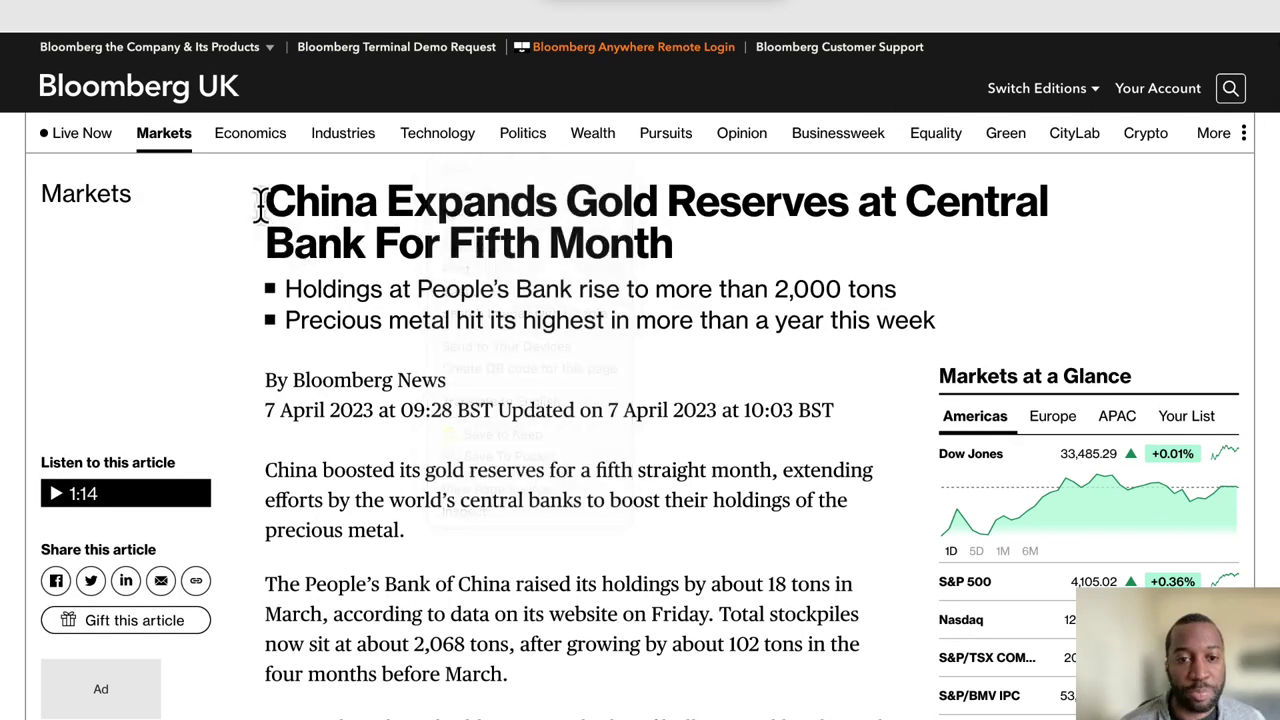
pyautogui.moveTo(268, 205); pyautogui.dragTo(486, 393)
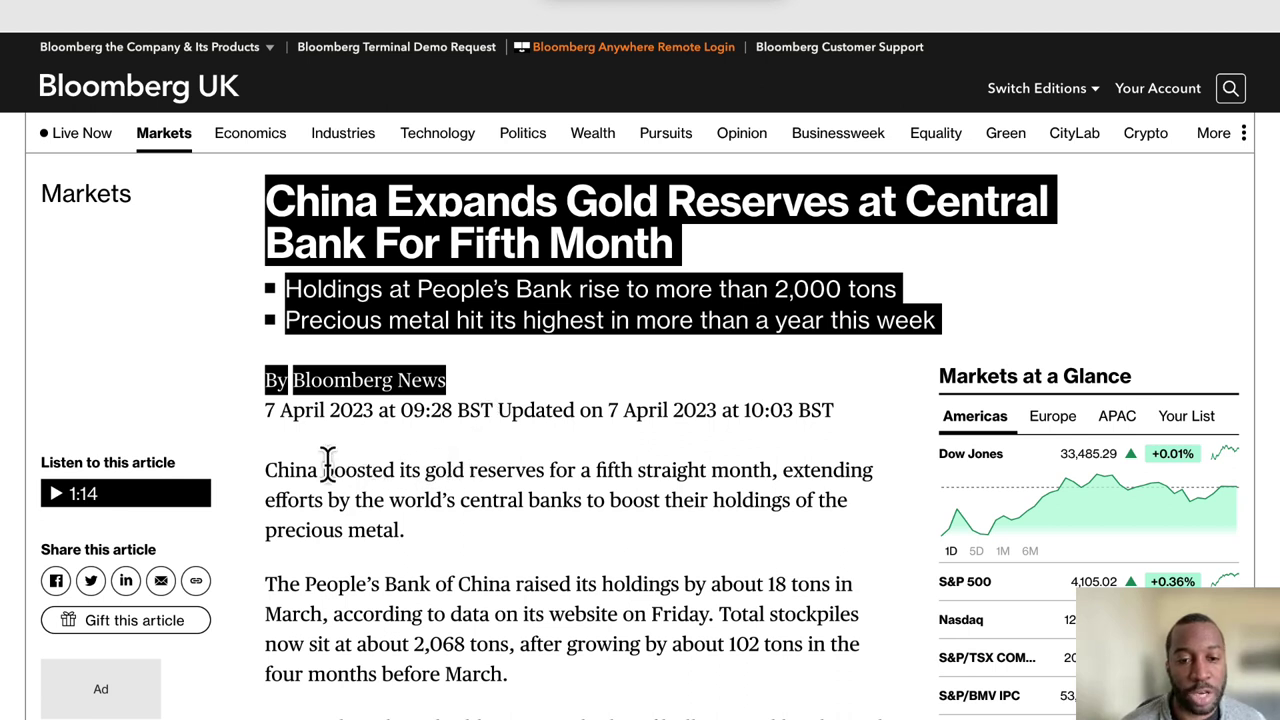
pyautogui.moveTo(322, 472); pyautogui.dragTo(400, 533)
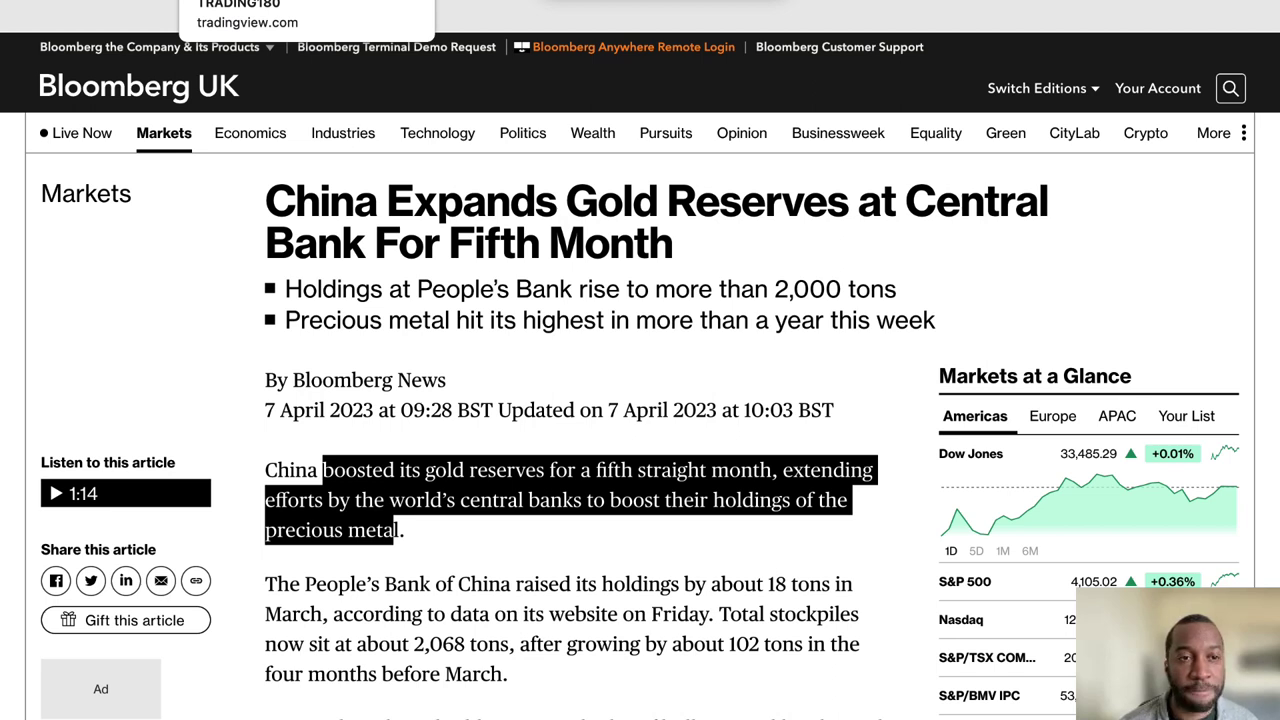
# Return to the gold chart and examine the projected path's peak and its low in the yellow zone.
pyautogui.click(257, 2)
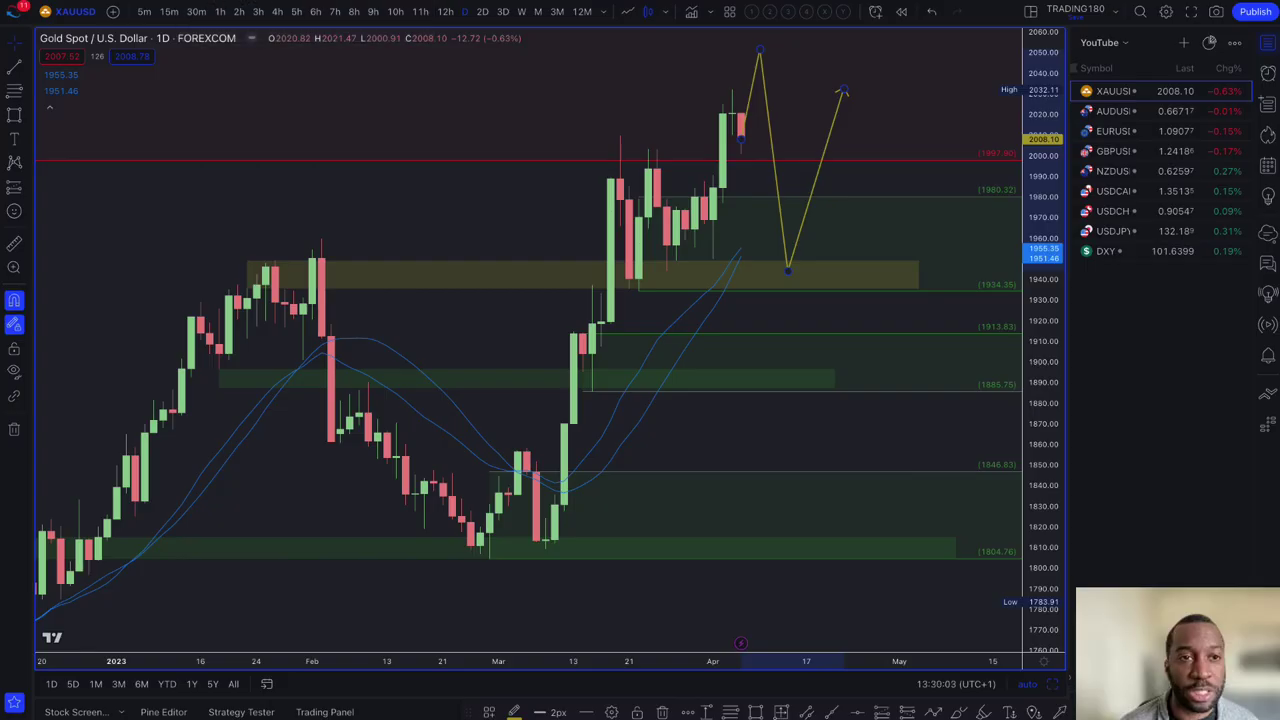
pyautogui.rightClick(798, 285)
pyautogui.click(743, 189)
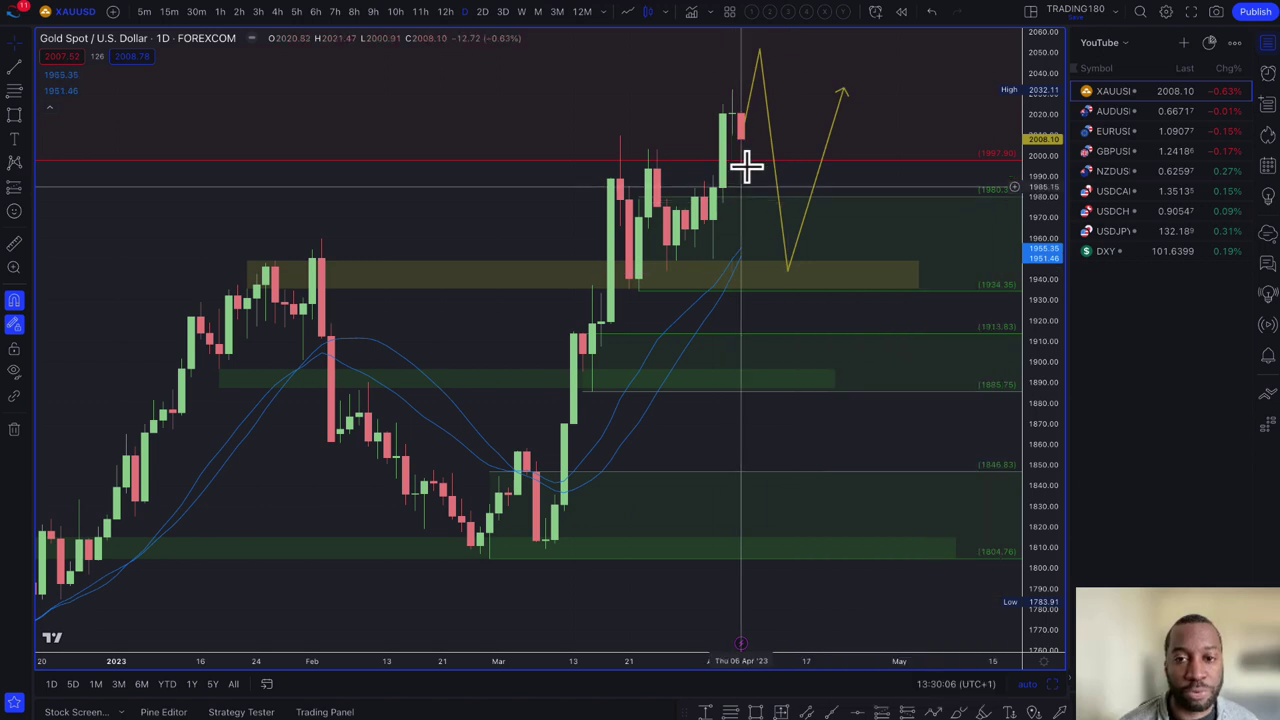
pyautogui.moveTo(790, 256); pyautogui.dragTo(790, 270)
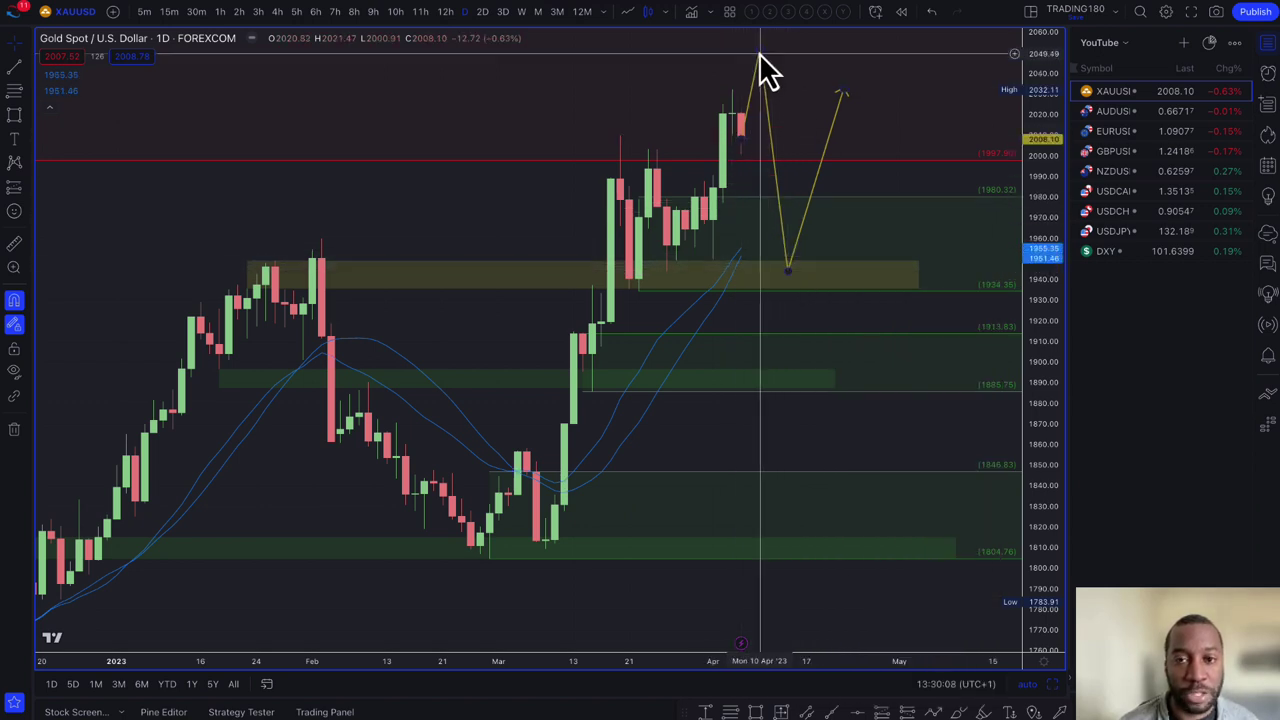
# Move the gold path's first turning point down to about 1981 on 10 Apr '23.
pyautogui.moveTo(758, 52); pyautogui.dragTo(747, 184)
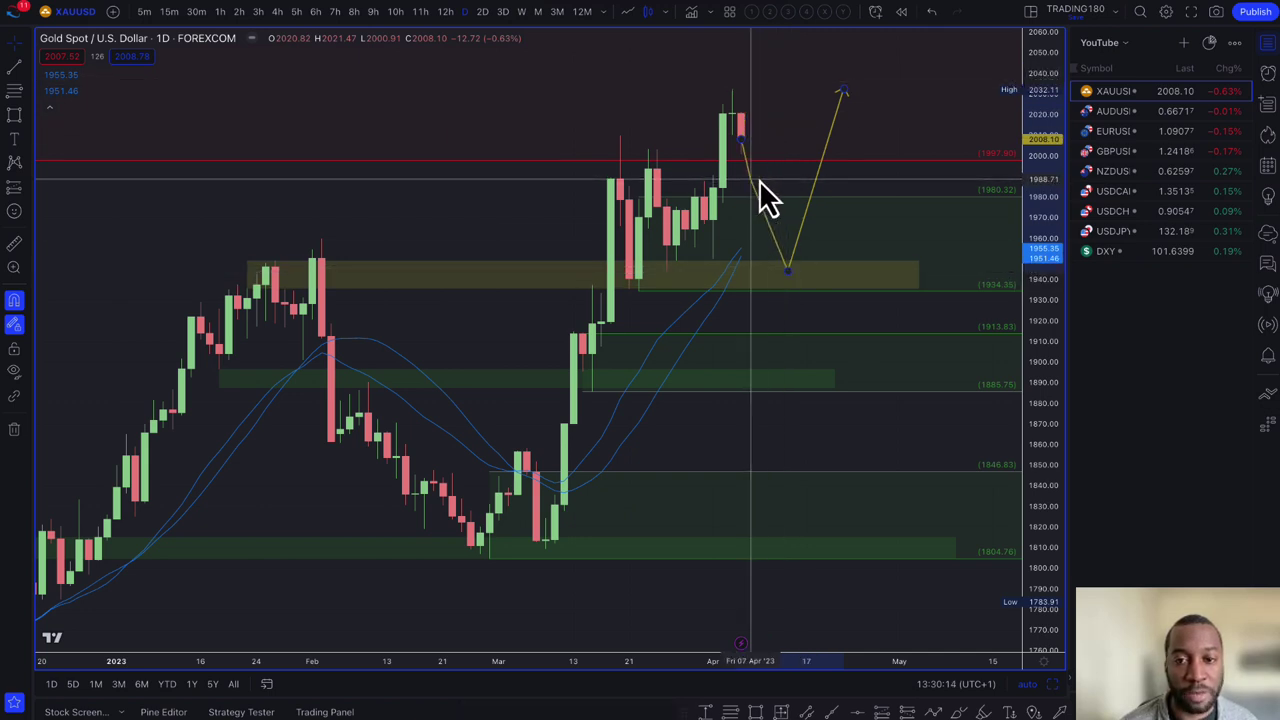
pyautogui.click(760, 195)
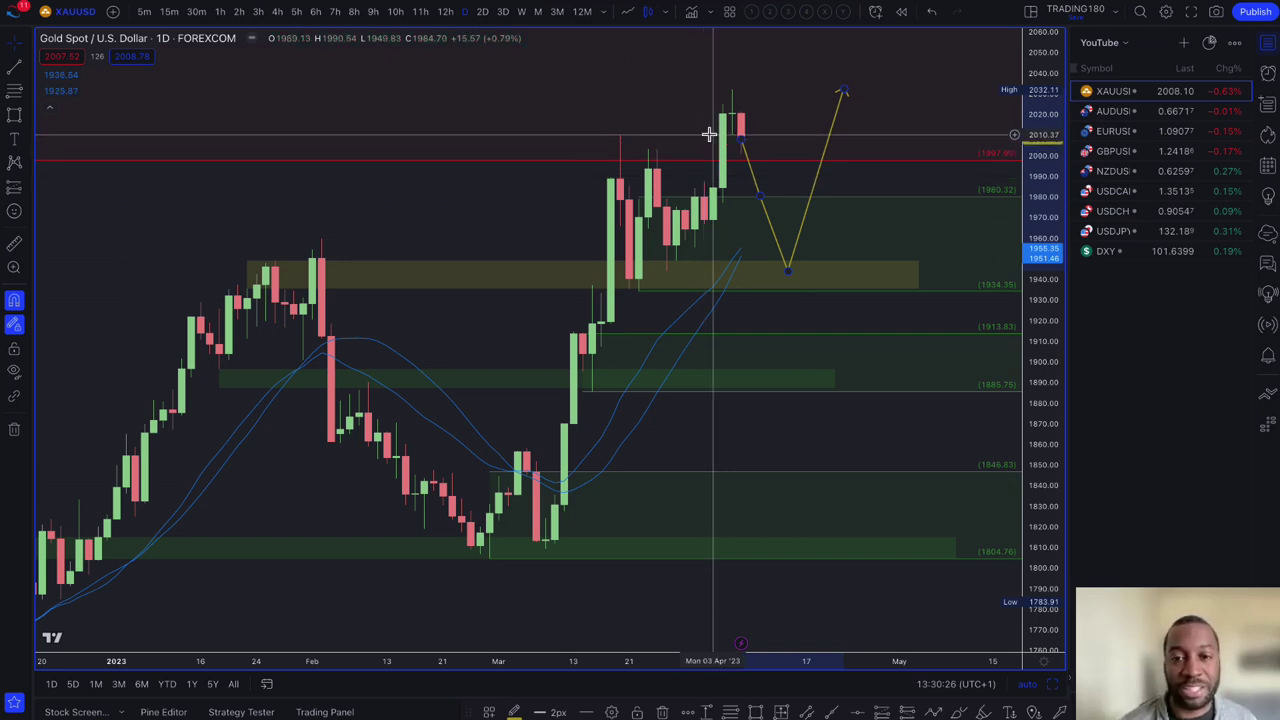
pyautogui.click(758, 193)
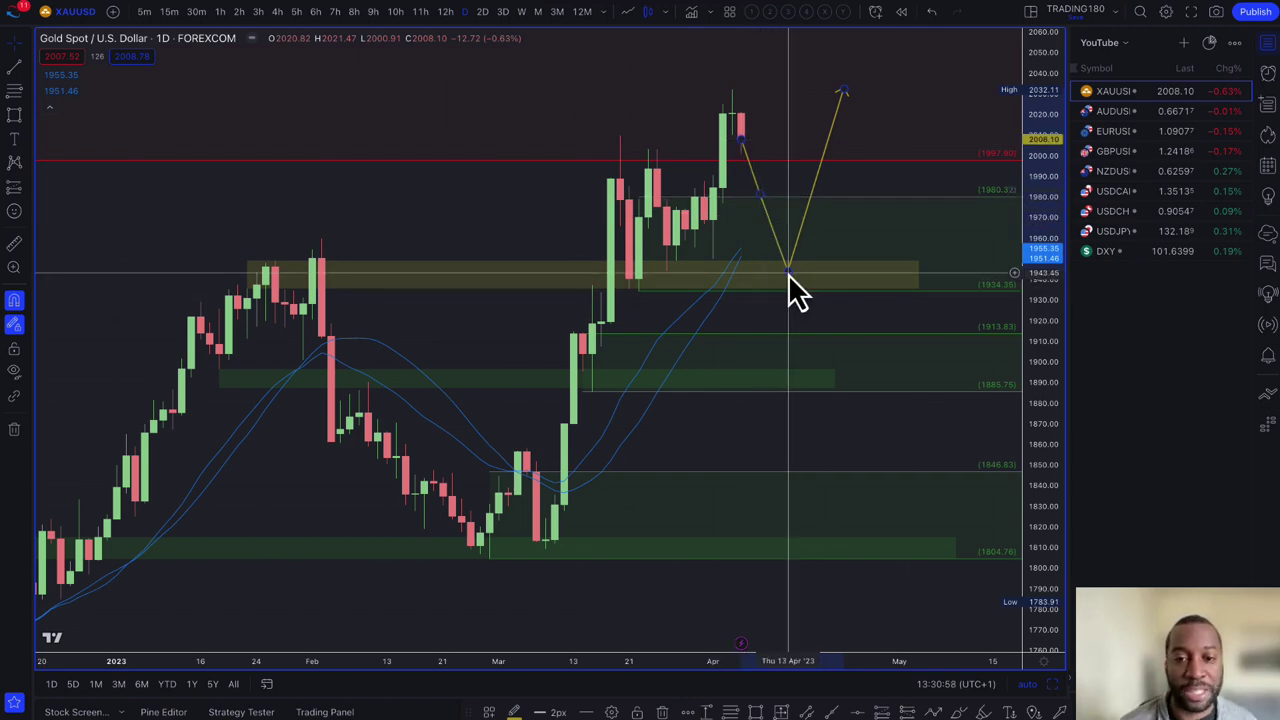
# Adjust the gold path's low inside the yellow zone to about 1940 on 13 Apr '23.
pyautogui.moveTo(786, 284); pyautogui.dragTo(780, 277)
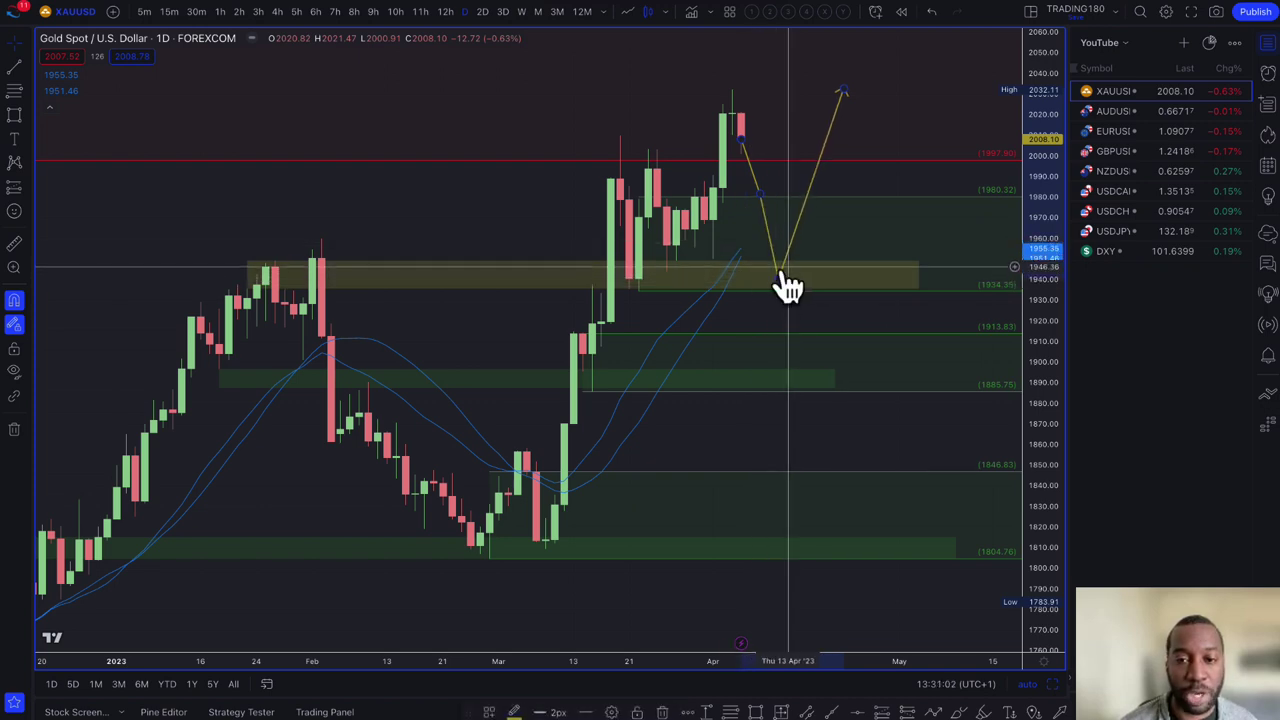
pyautogui.moveTo(778, 272)
pyautogui.mouseDown()
pyautogui.moveTo(768, 278)
pyautogui.moveTo(786, 277)
pyautogui.moveTo(794, 294)
pyautogui.moveTo(783, 291)
pyautogui.mouseUp()
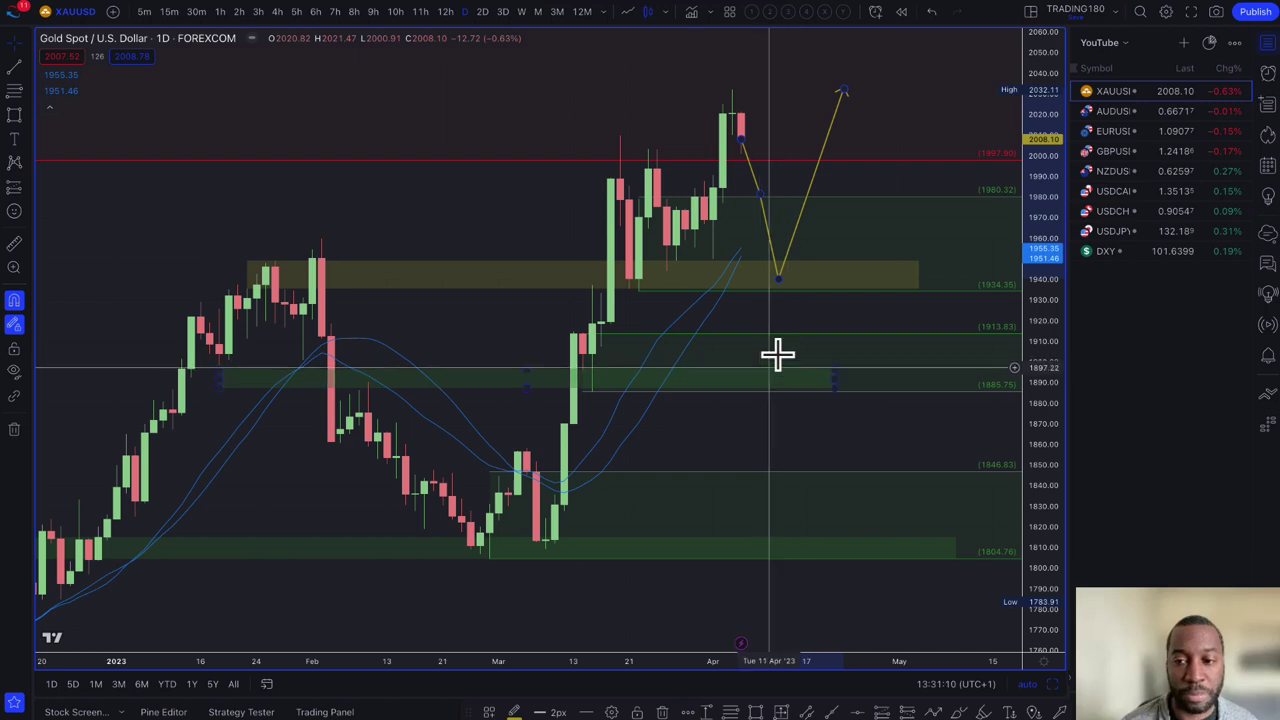
pyautogui.moveTo(779, 276); pyautogui.dragTo(778, 281)
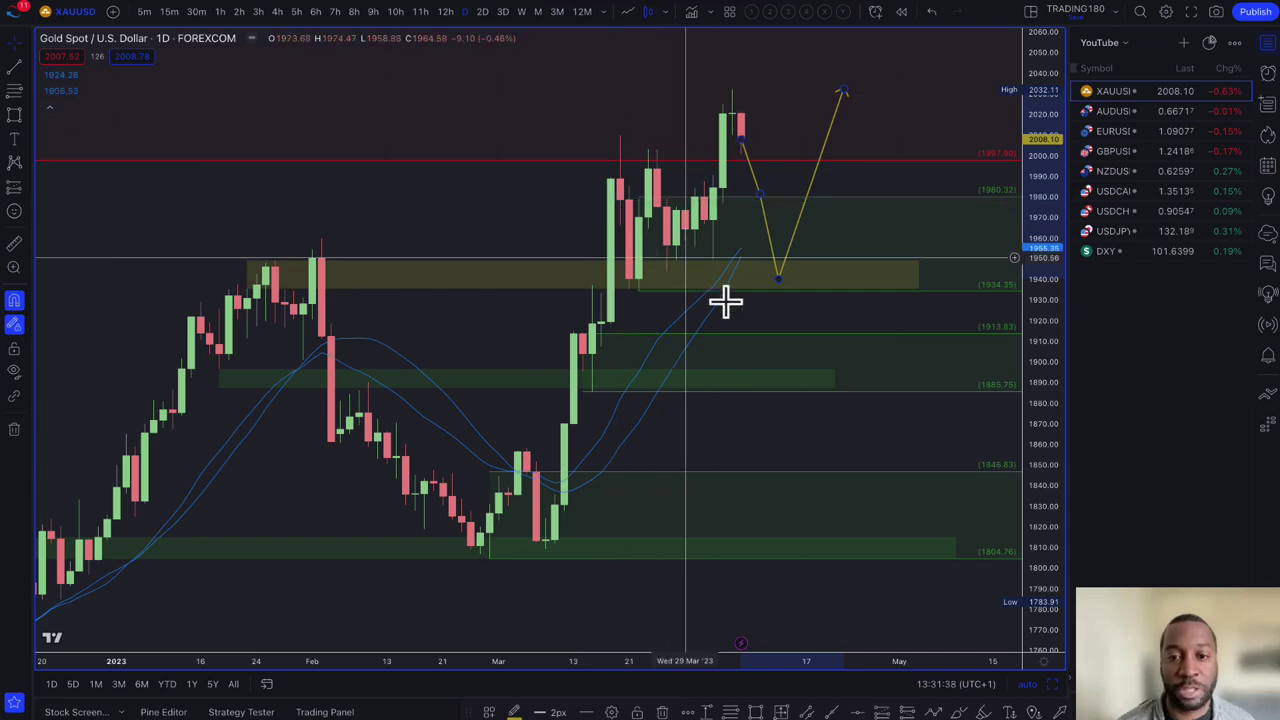
pyautogui.moveTo(778, 276); pyautogui.dragTo(785, 277)
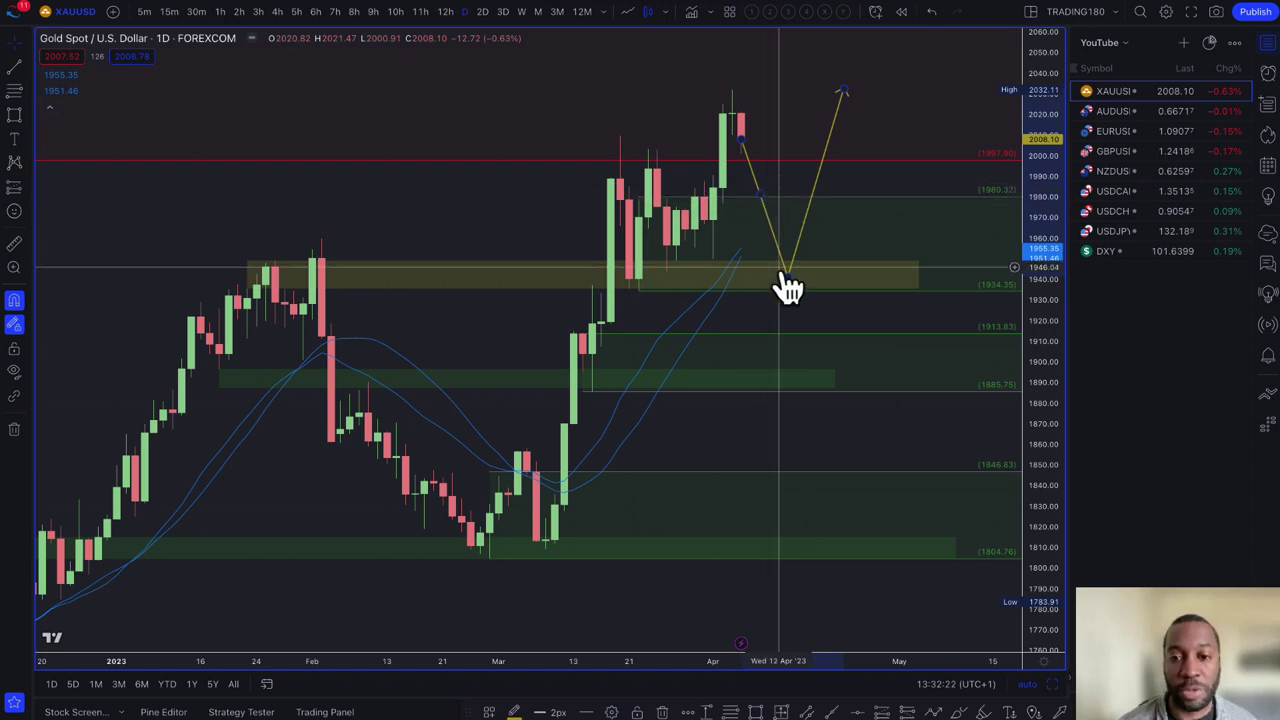
pyautogui.moveTo(787, 274); pyautogui.dragTo(788, 276)
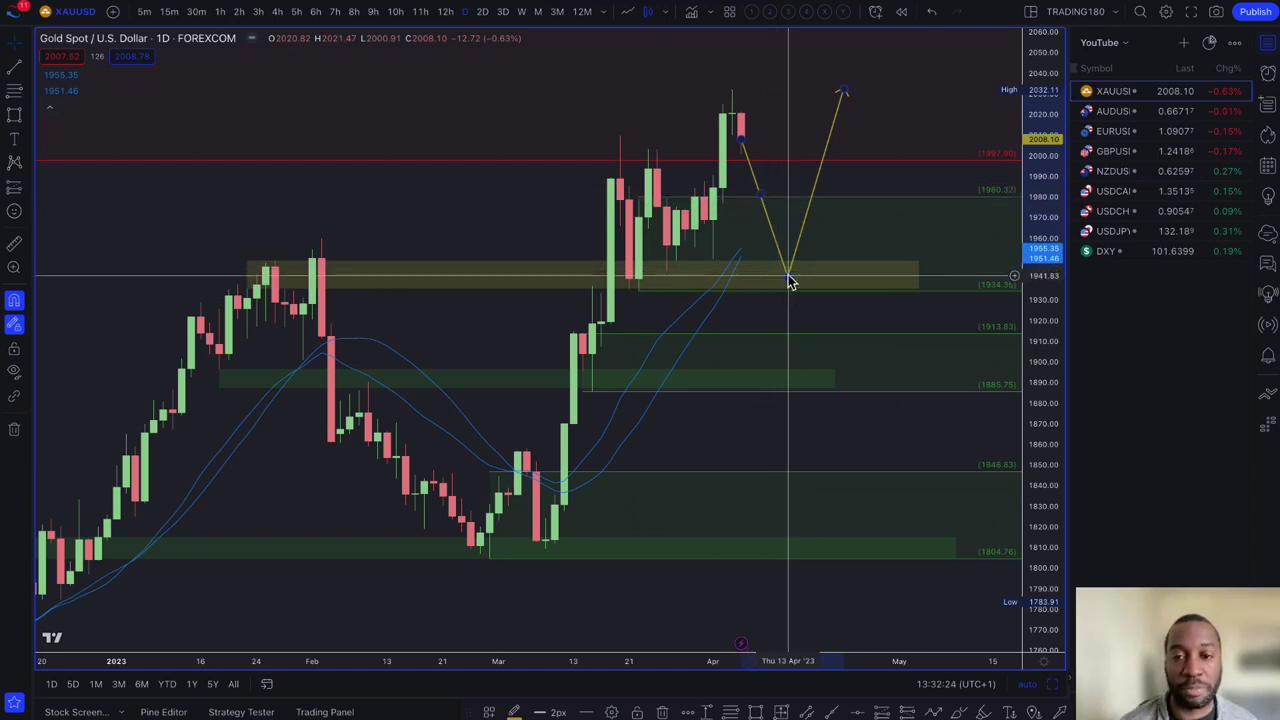
pyautogui.moveTo(787, 276)
pyautogui.mouseDown()
pyautogui.moveTo(777, 280)
pyautogui.moveTo(790, 277)
pyautogui.mouseUp()
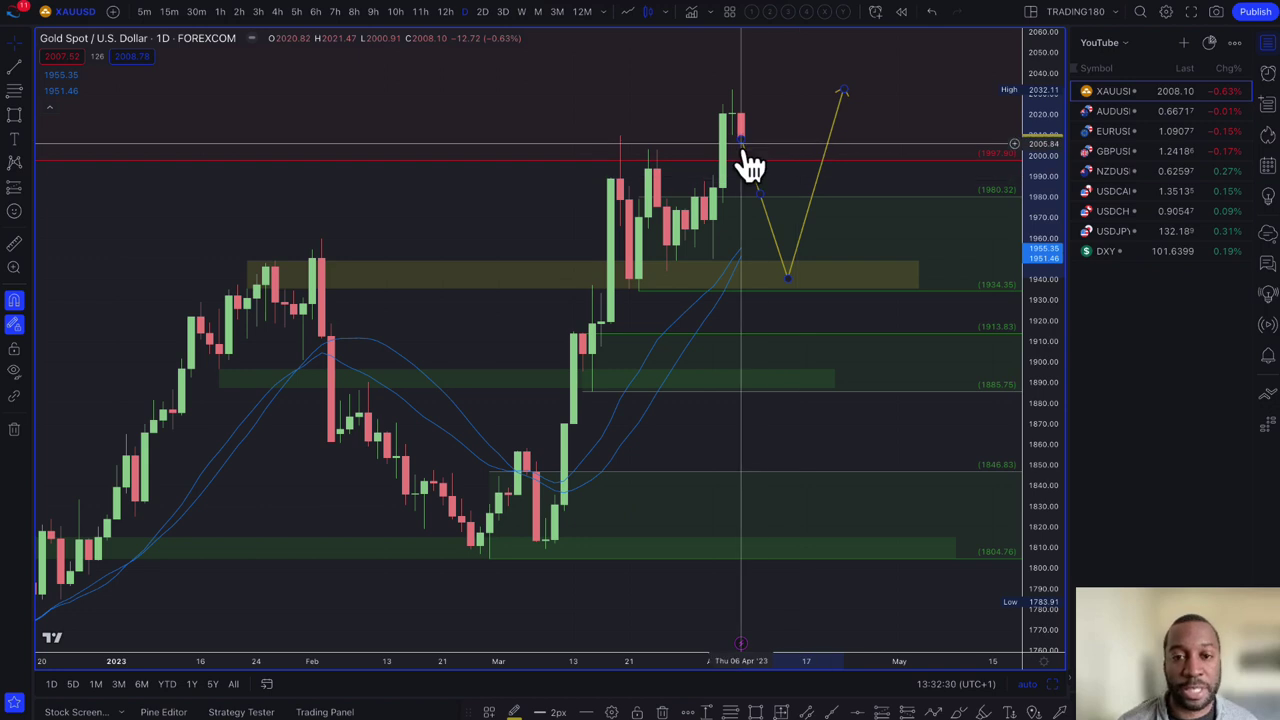
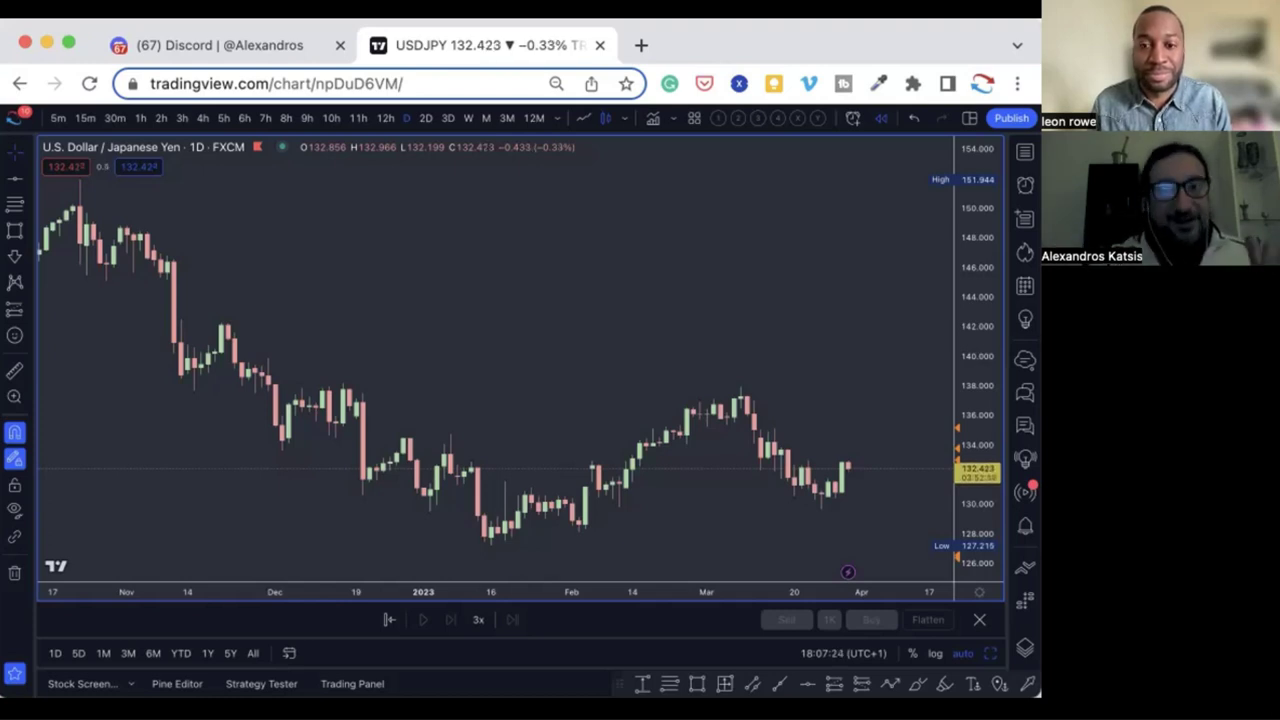
# Open the EURUSD daily chart from the CURRENCIES watchlist and measure the drop from the early February high.
pyautogui.click(1024, 151)
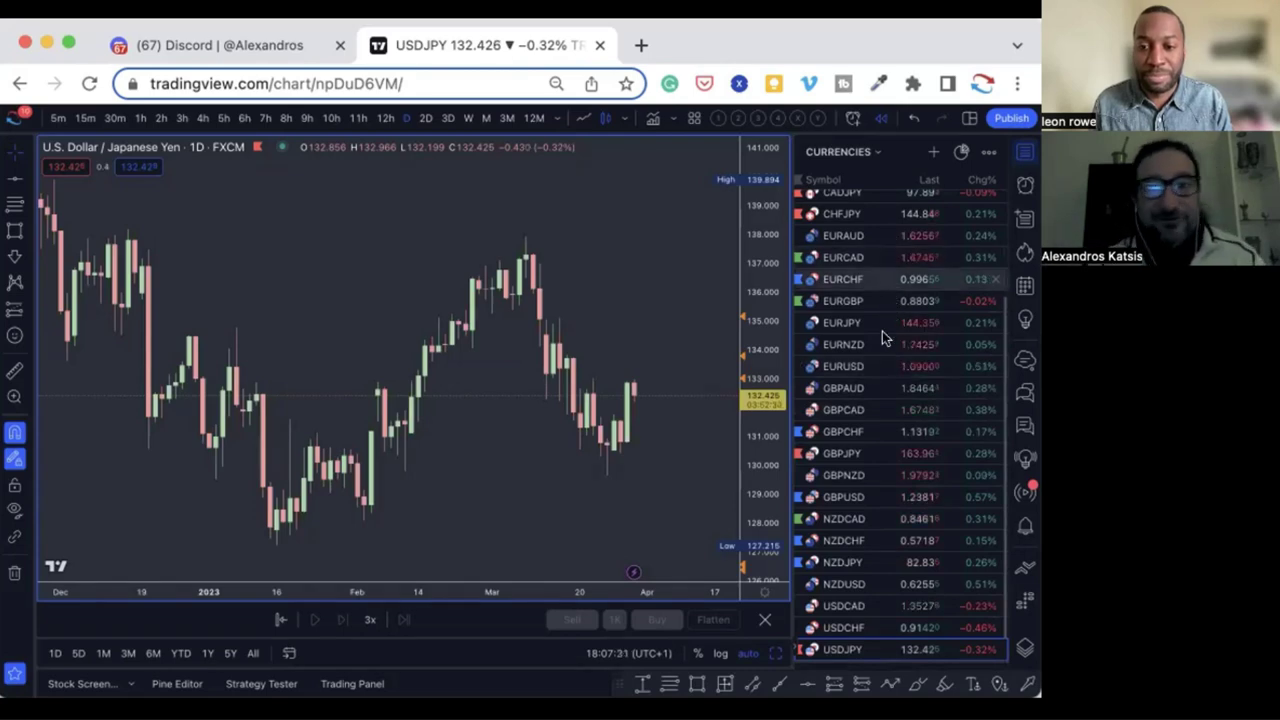
pyautogui.click(876, 361)
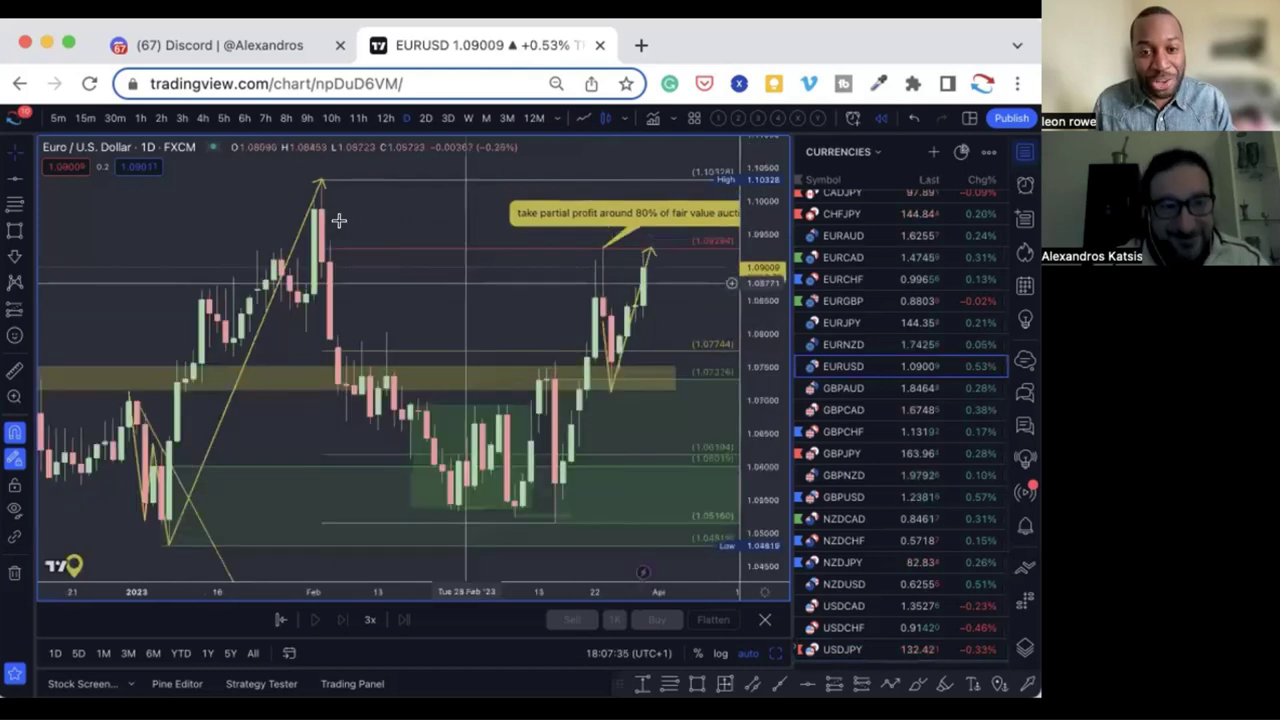
pyautogui.scroll(-2, 397, 260)
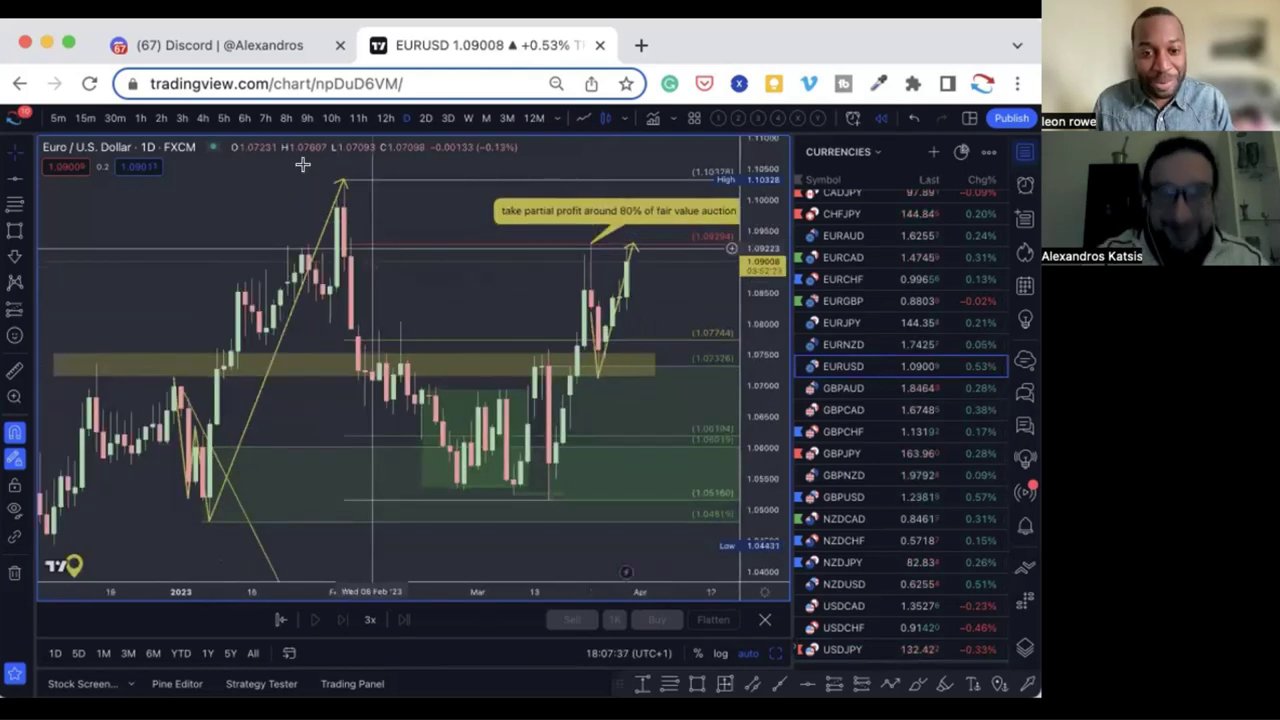
pyautogui.scroll(-2, 302, 163)
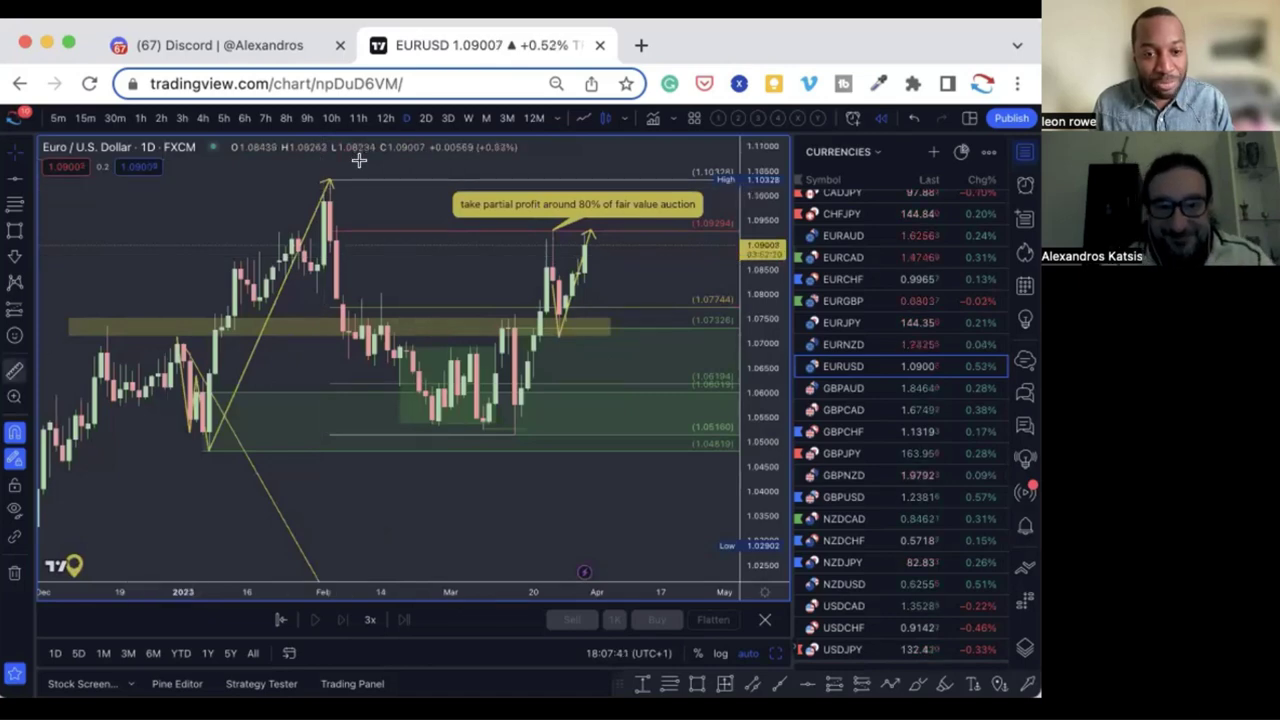
pyautogui.click(330, 182)
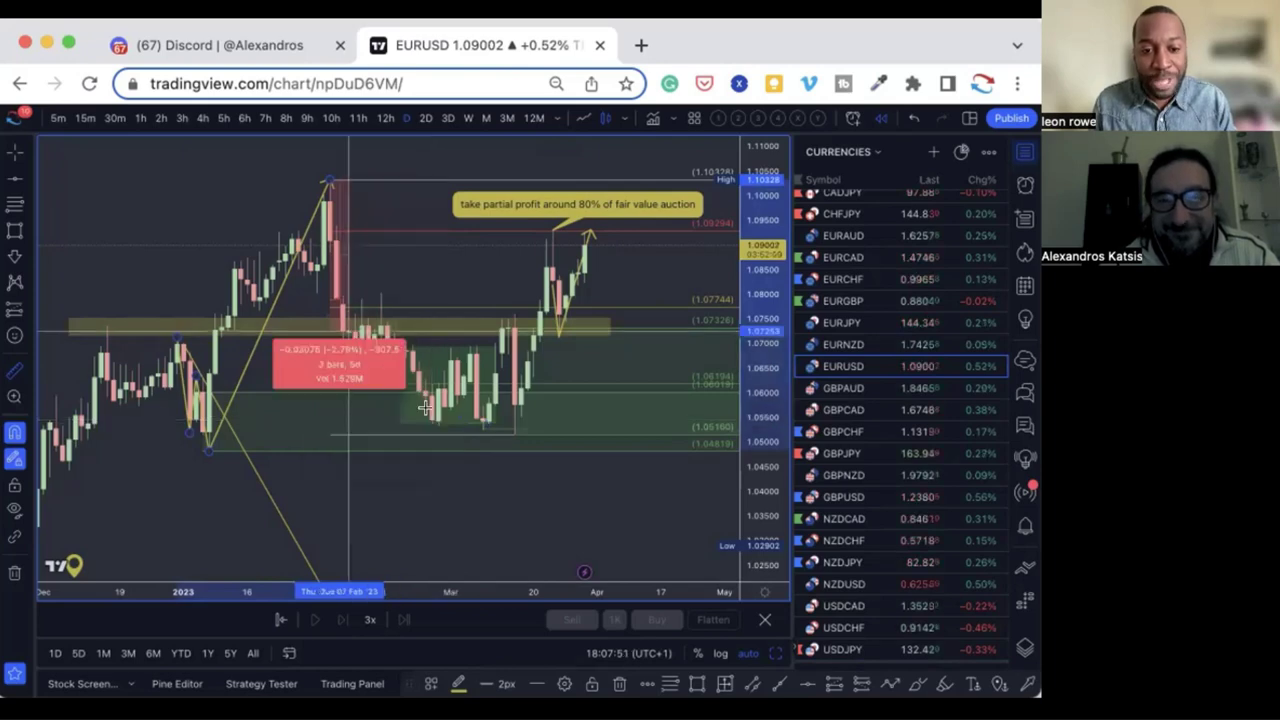
pyautogui.click(425, 408)
pyautogui.click(214, 434)
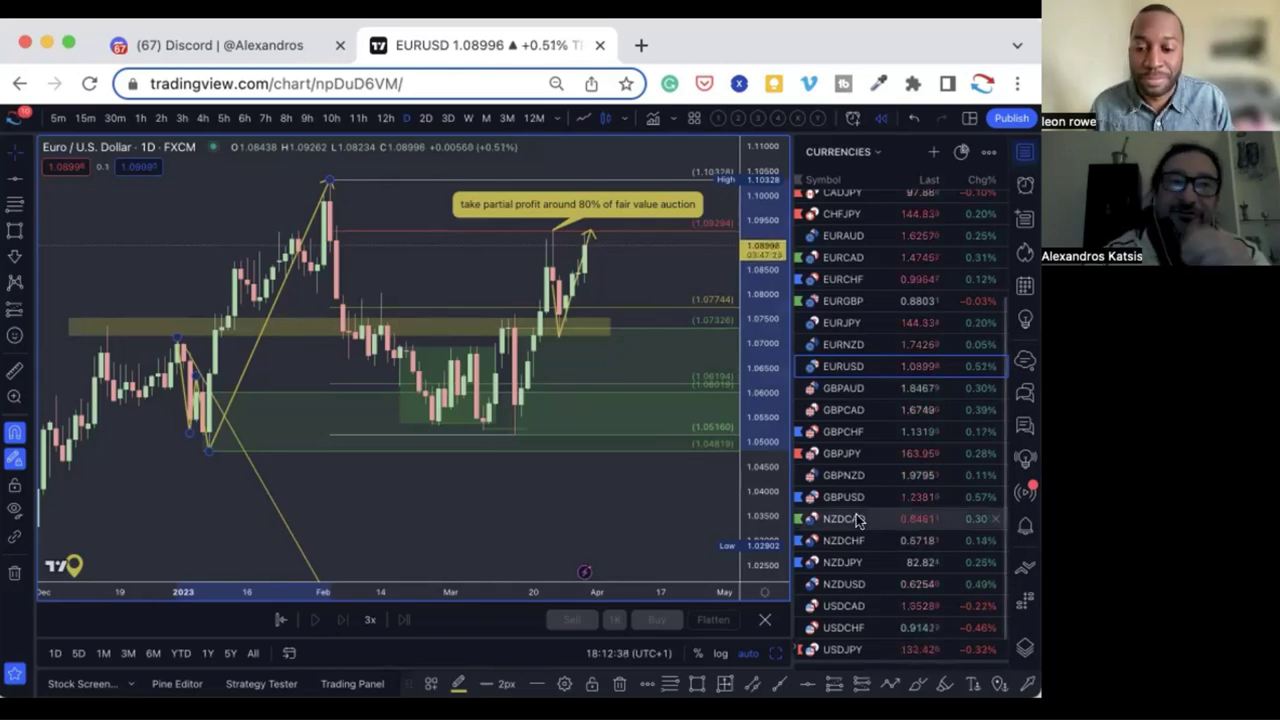
# Switch to the USDJPY daily chart and examine the price swings around the March peak and the following decline.
pyautogui.scroll(-1, 846, 612)
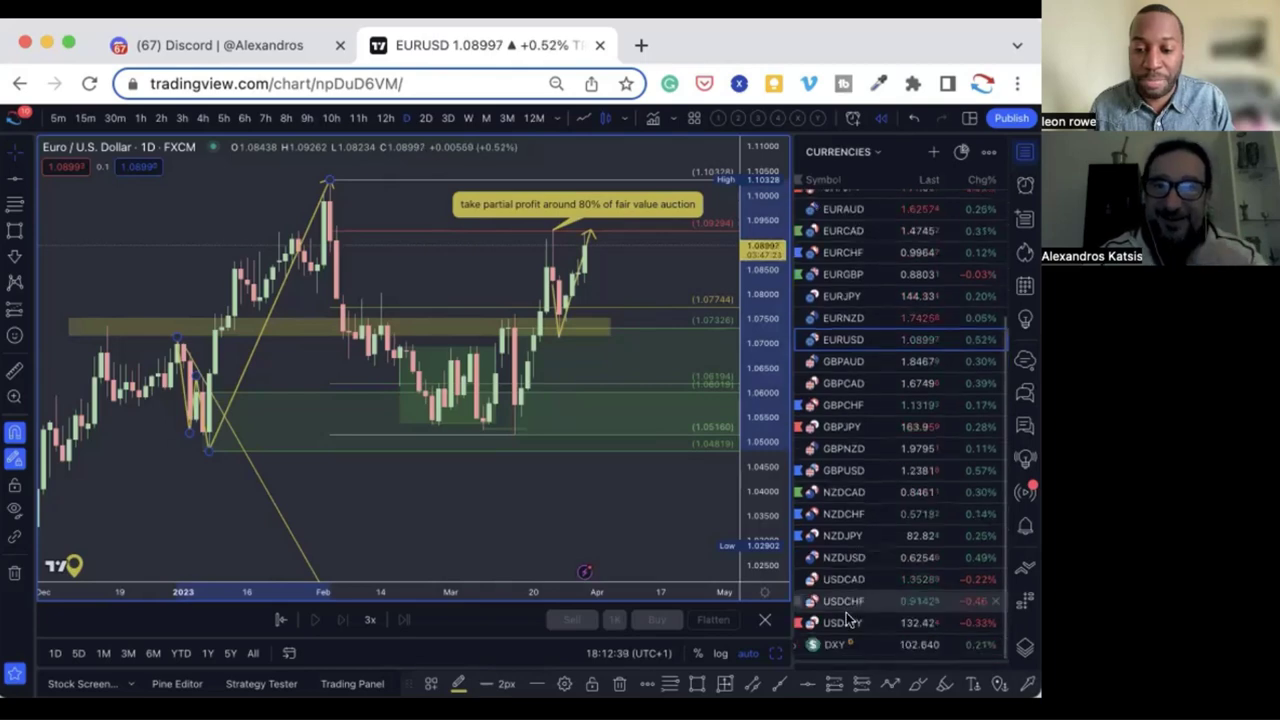
pyautogui.click(846, 620)
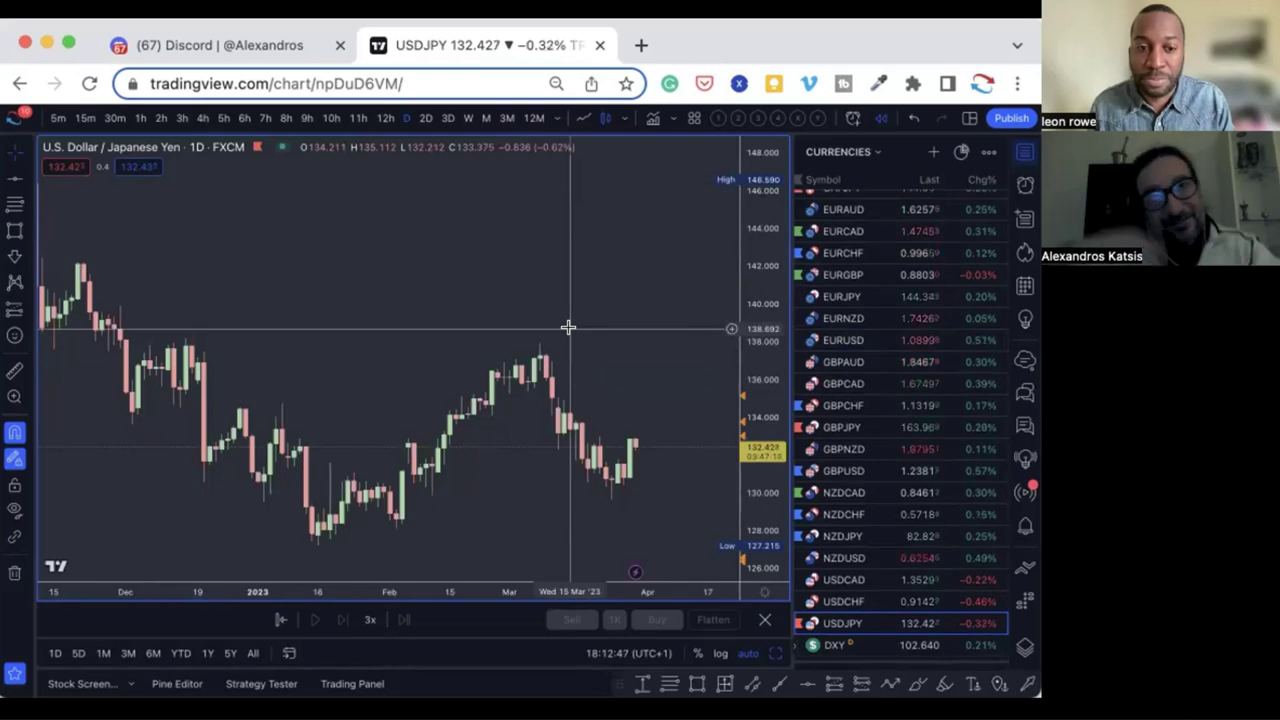
pyautogui.scroll(1, 567, 327)
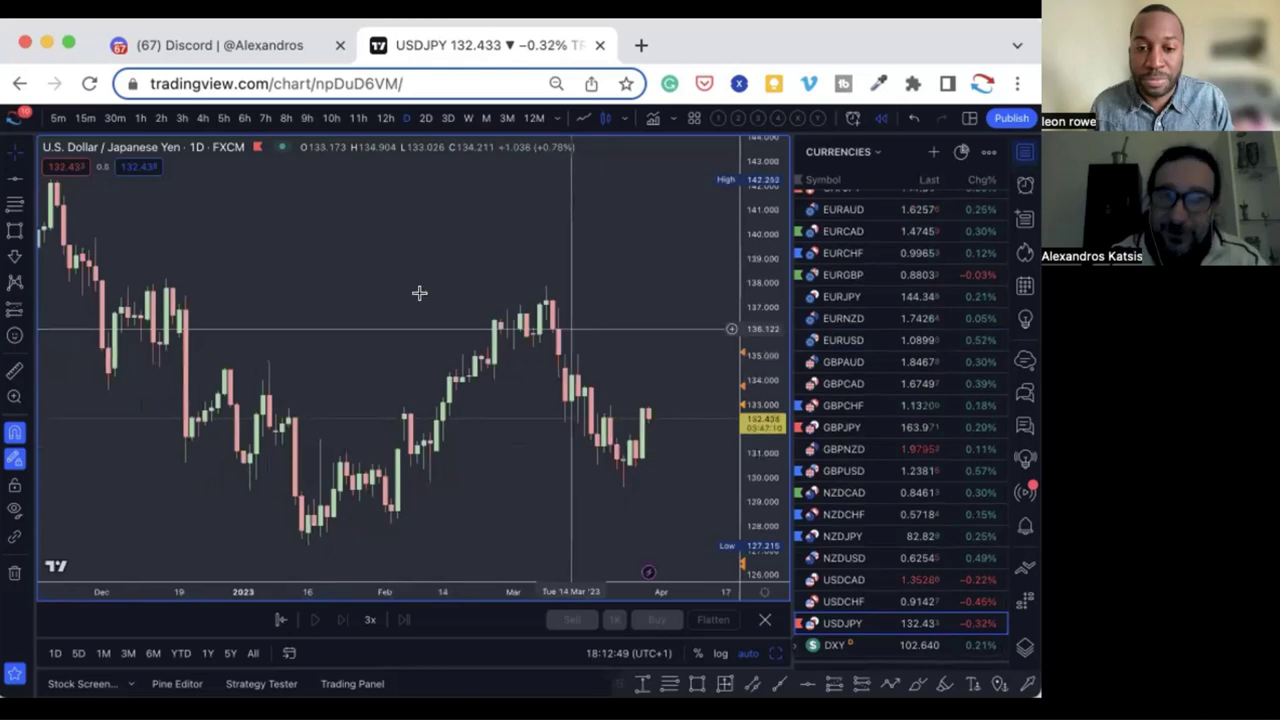
pyautogui.scroll(1, 420, 291)
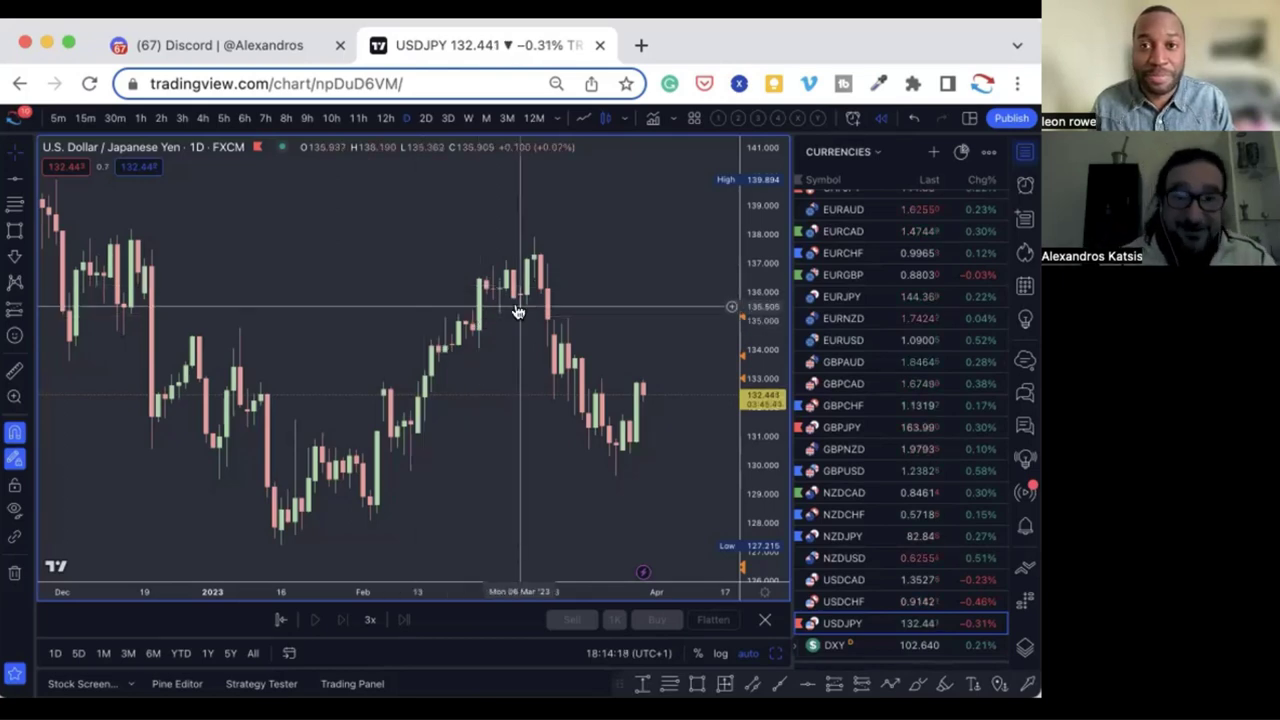
pyautogui.scroll(1, 518, 312)
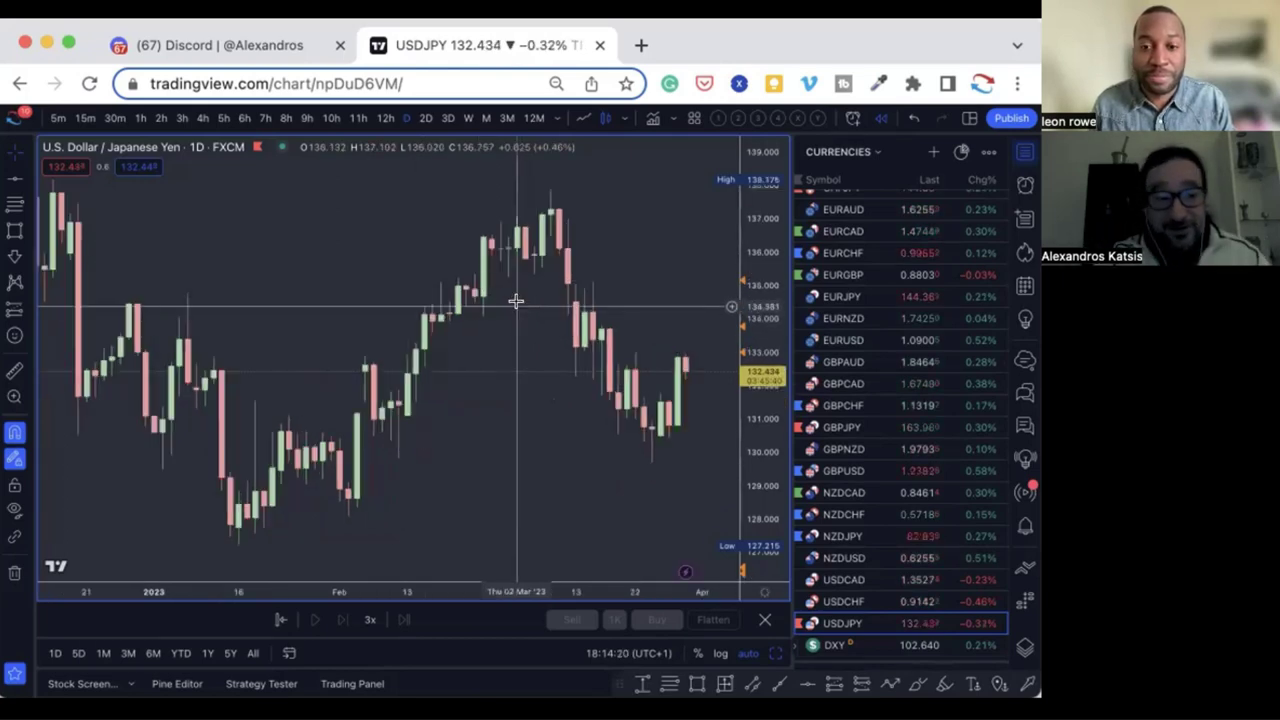
pyautogui.scroll(1, 525, 316)
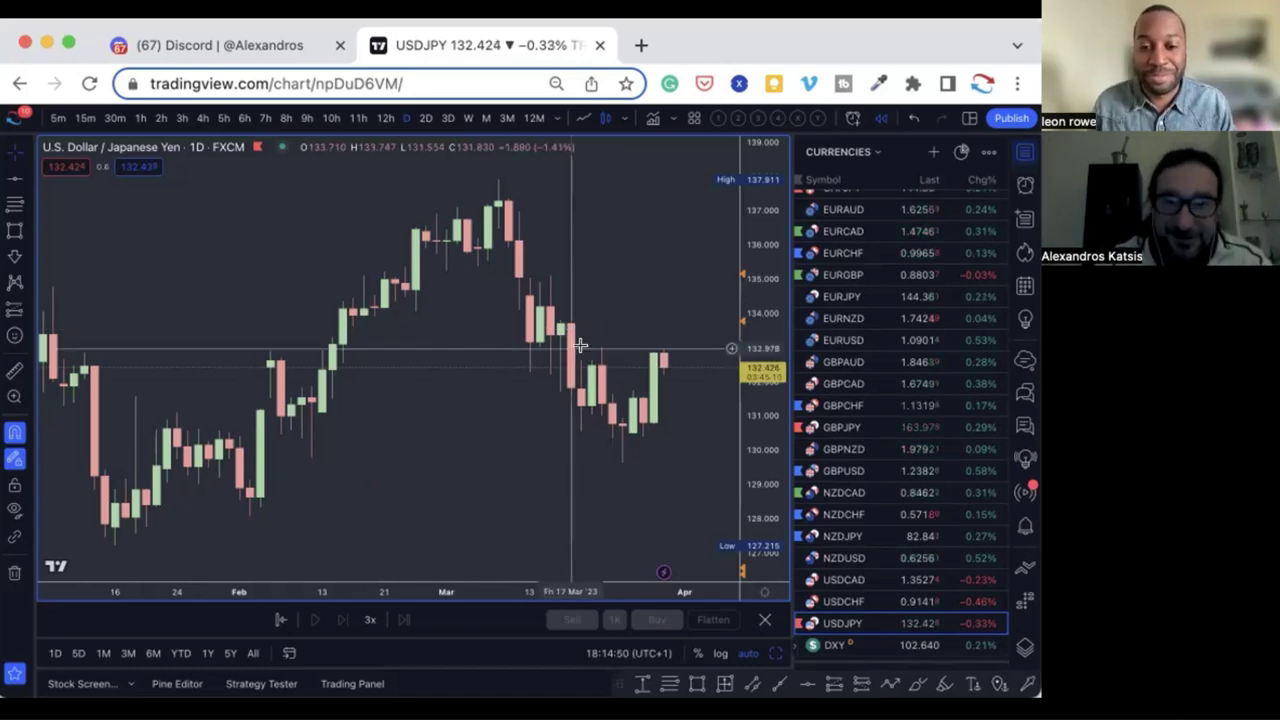
pyautogui.hscroll(-1, 588, 333)
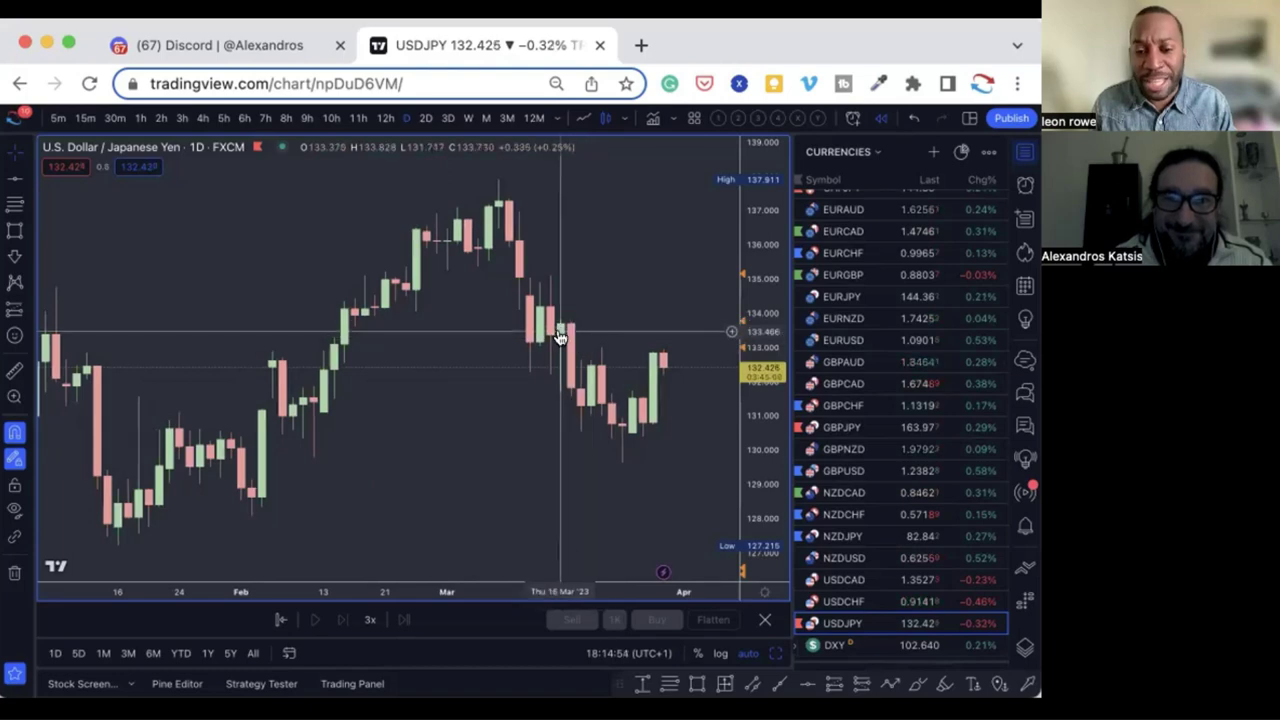
pyautogui.hscroll(-1, 563, 342)
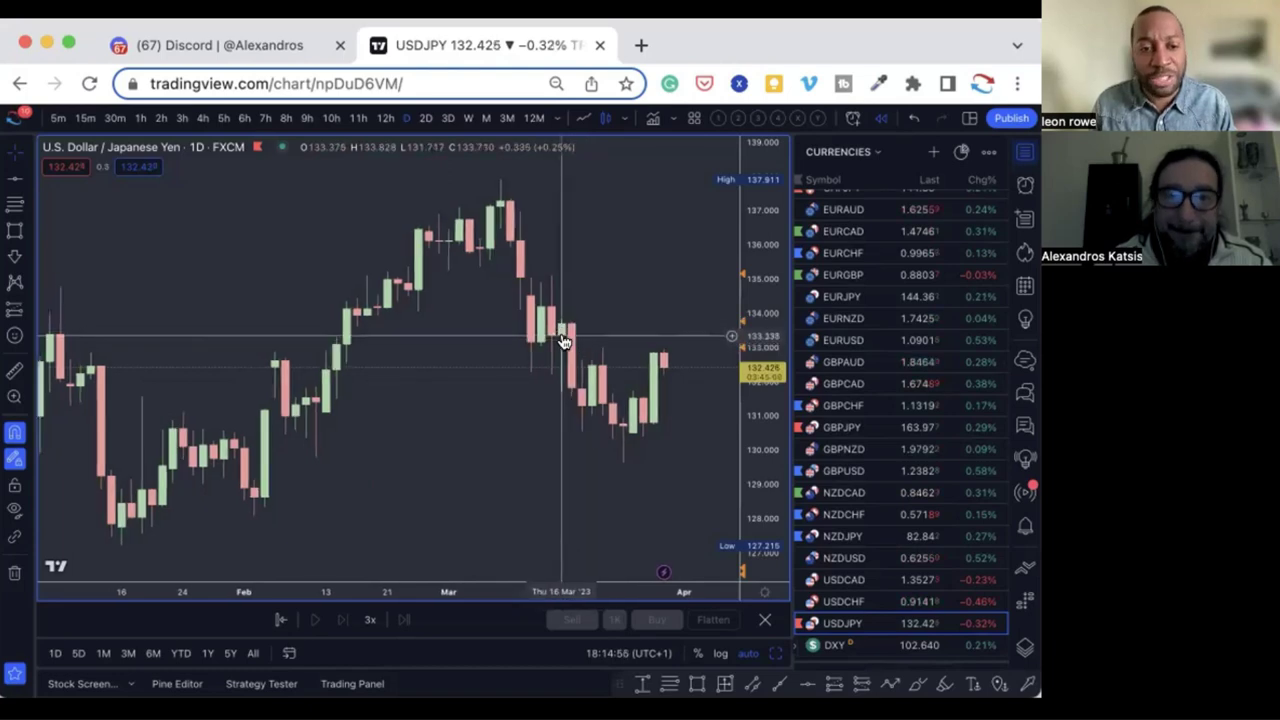
pyautogui.scroll(-2, 486, 263)
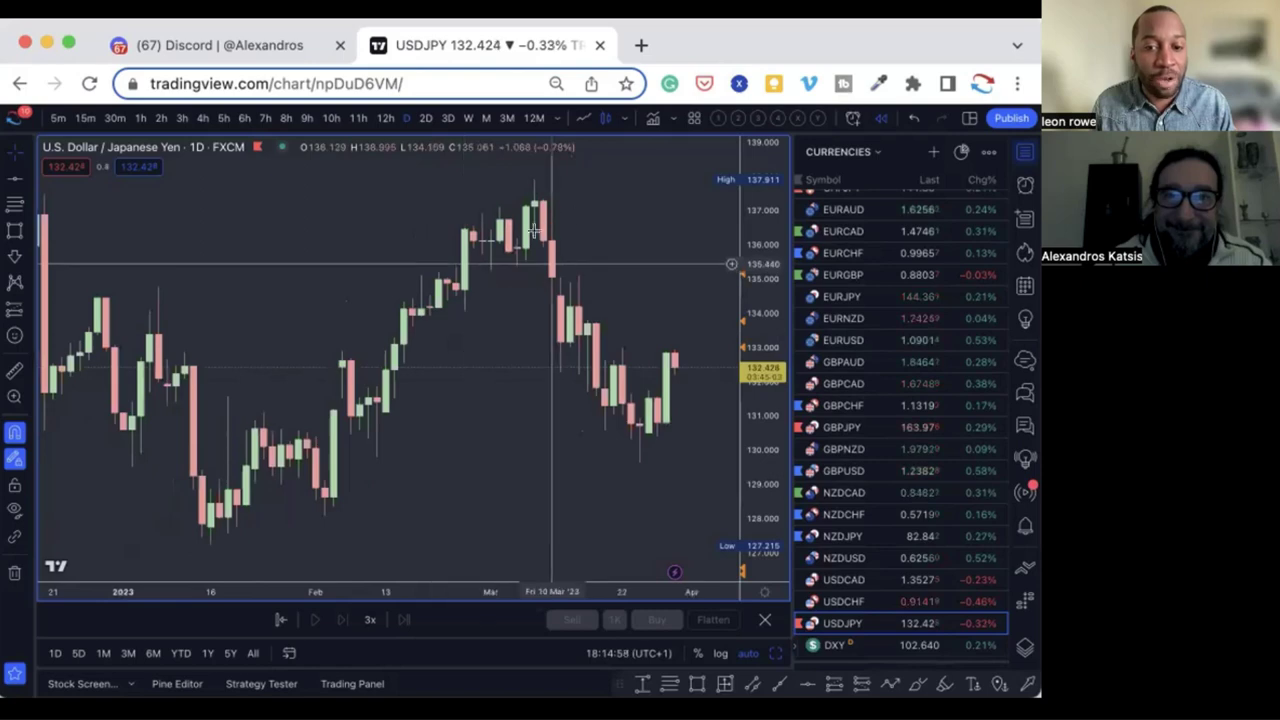
# Draw a level zone on USDJPY from 138.175 to 135.967 starting 15 Dec '22 and apply the 1. SUPPLY template.
pyautogui.scroll(-1, 582, 310)
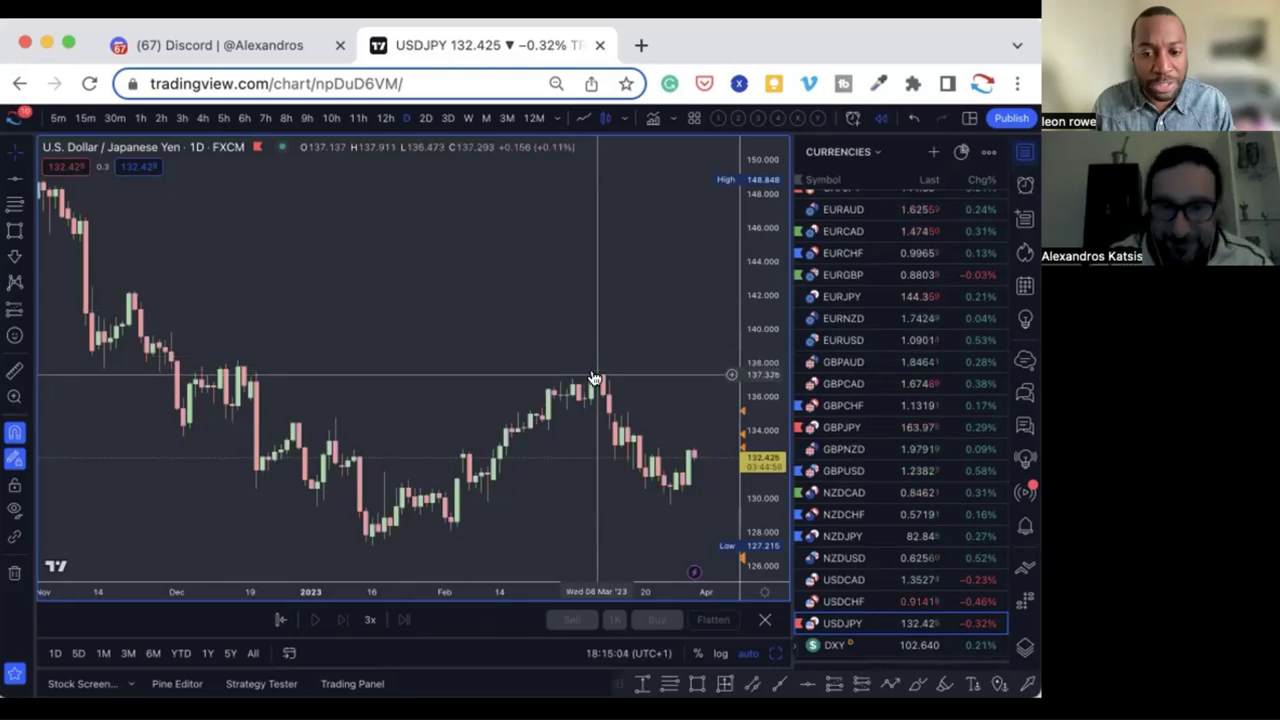
pyautogui.scroll(1, 560, 360)
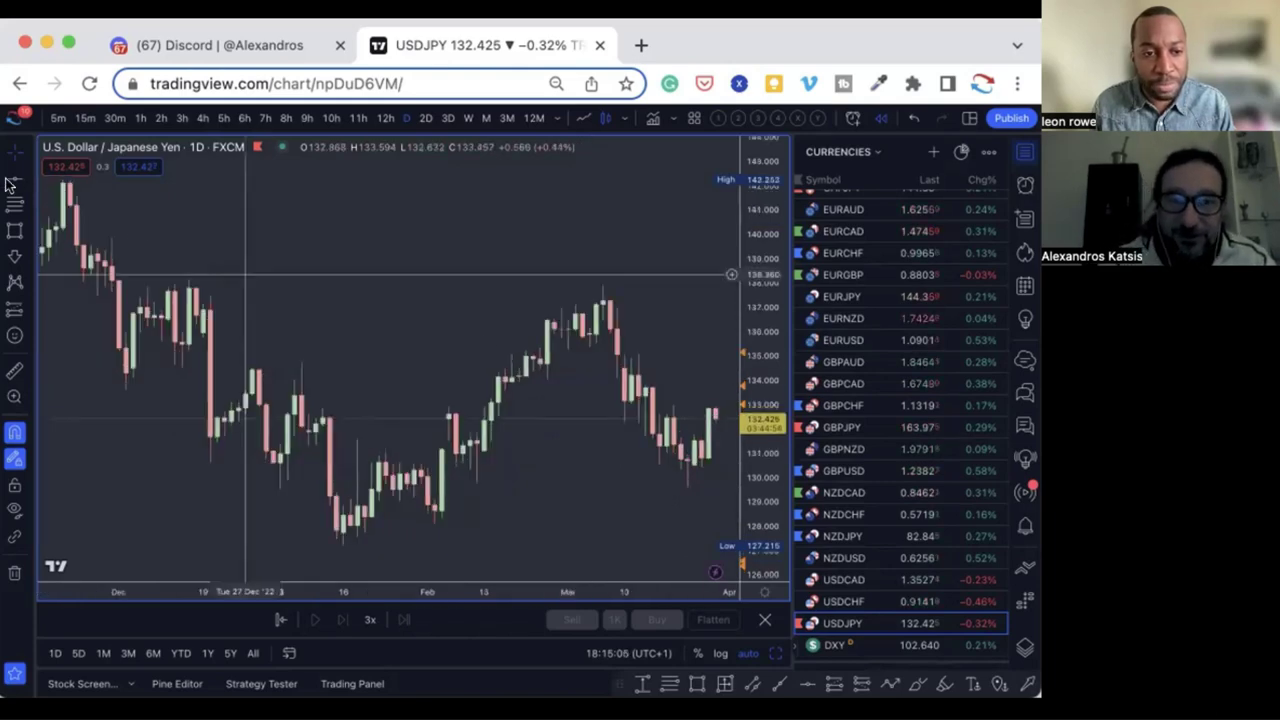
pyautogui.click(202, 326)
pyautogui.click(186, 272)
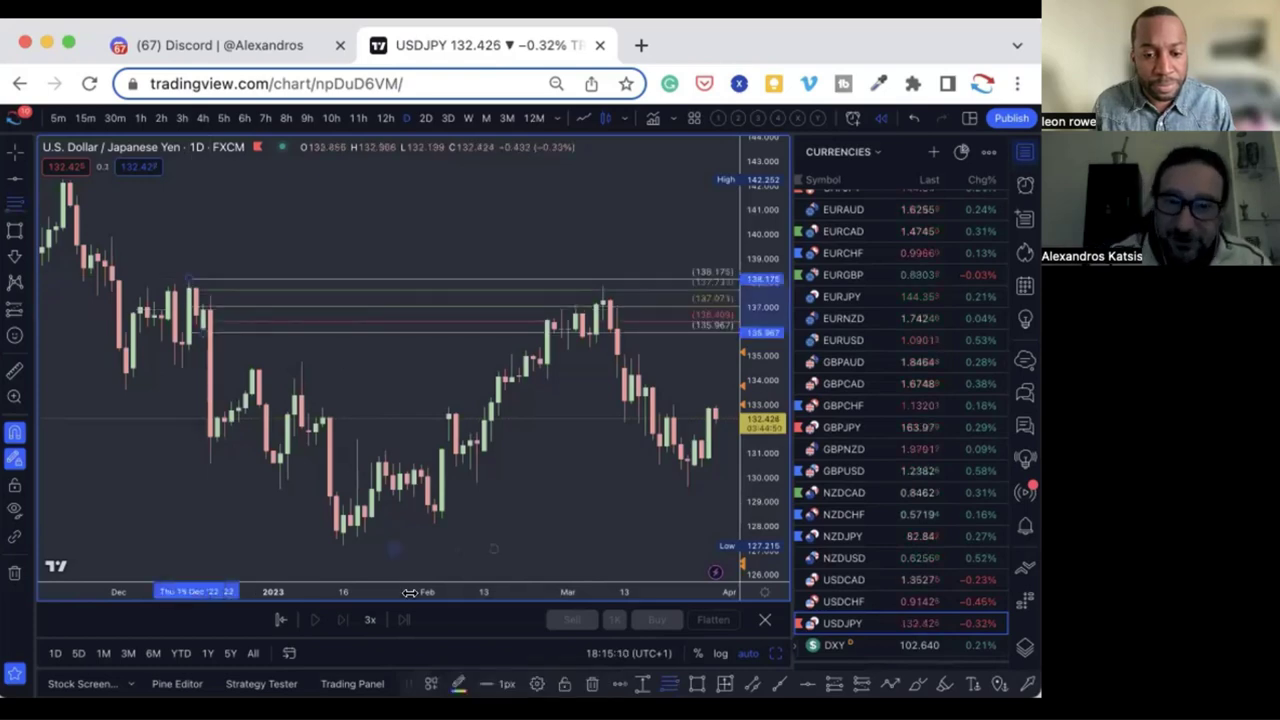
pyautogui.click(451, 541)
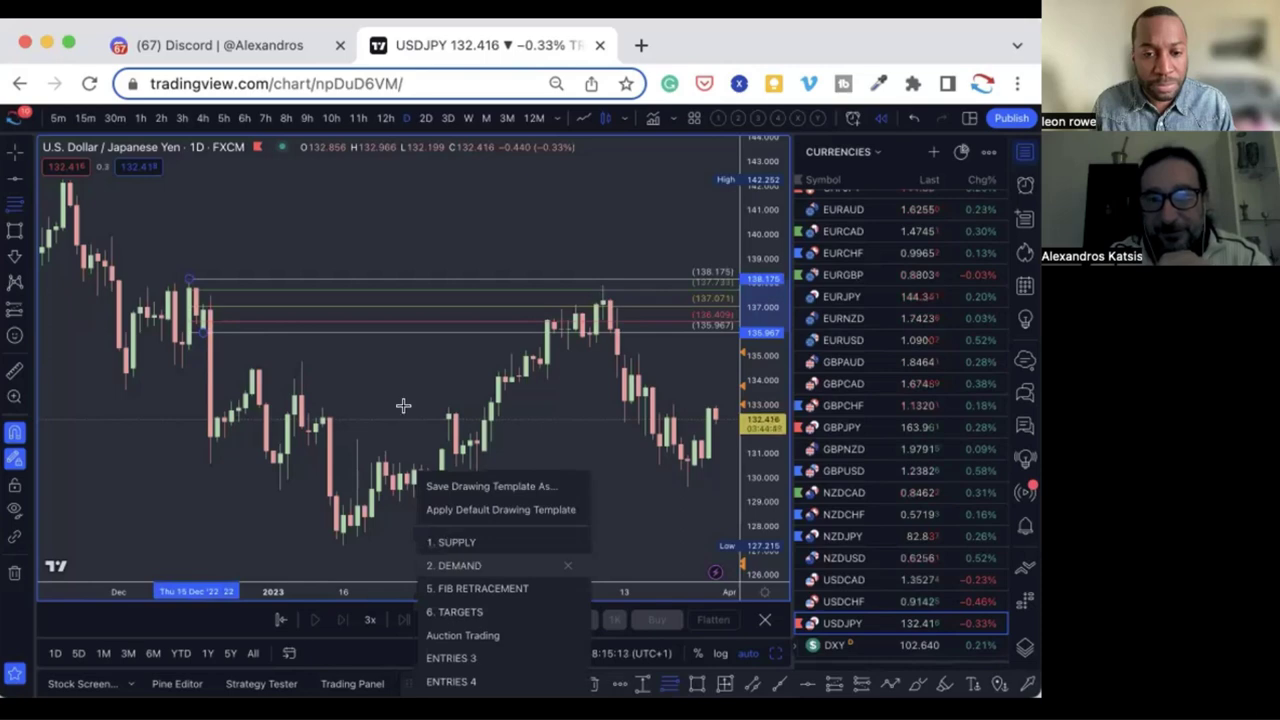
pyautogui.scroll(2, 389, 359)
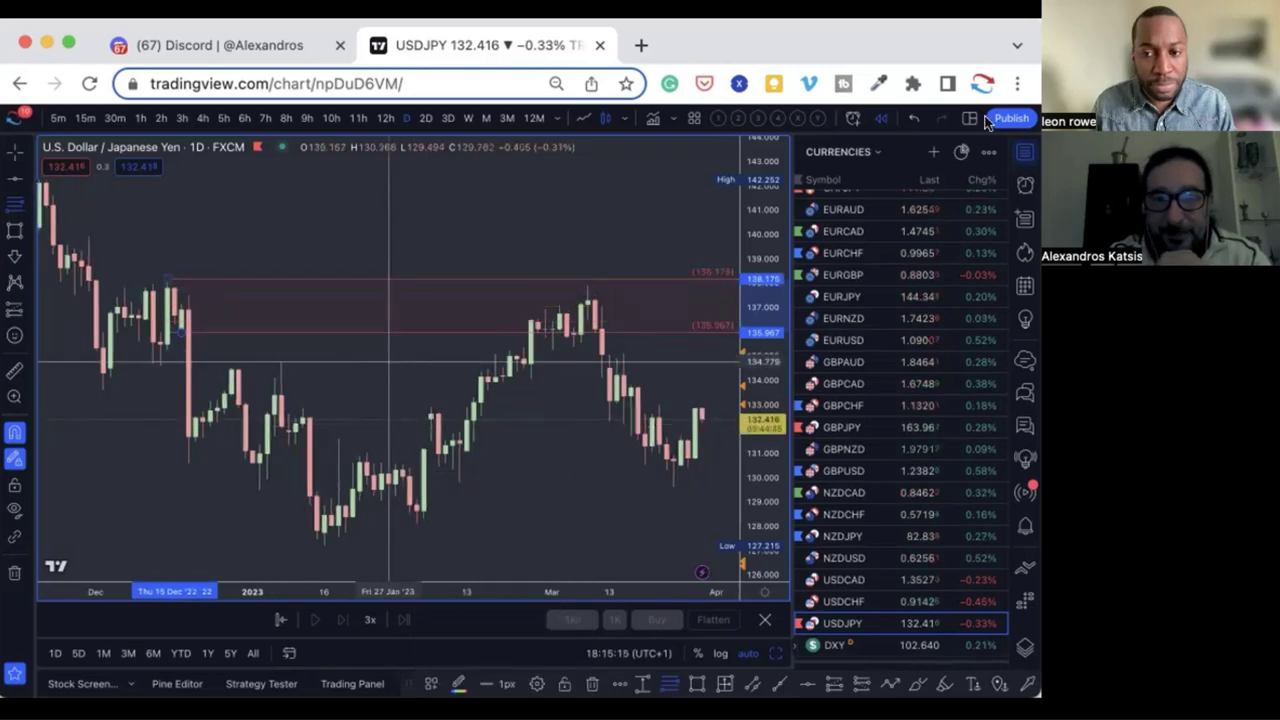
# Hide the watchlist to widen the USDJPY chart and deselect the supply zone.
pyautogui.hotkey('alt', 'w')
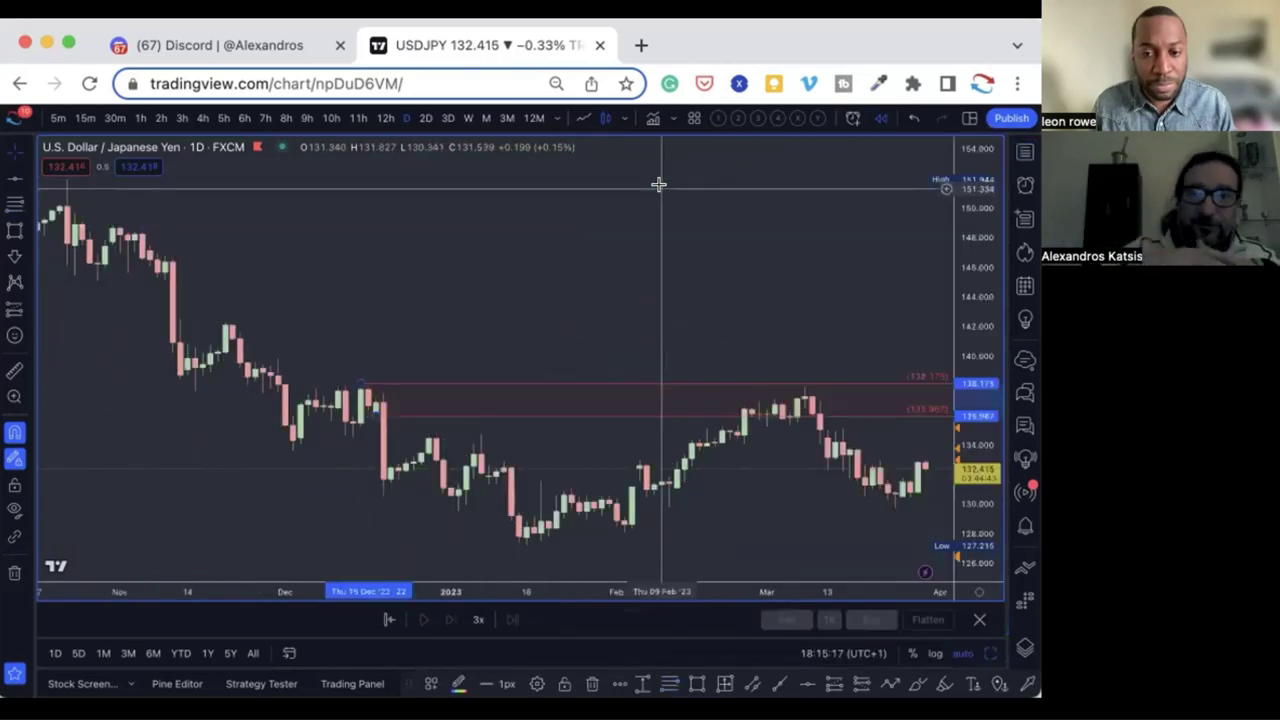
pyautogui.scroll(2, 665, 192)
pyautogui.rightClick(742, 252)
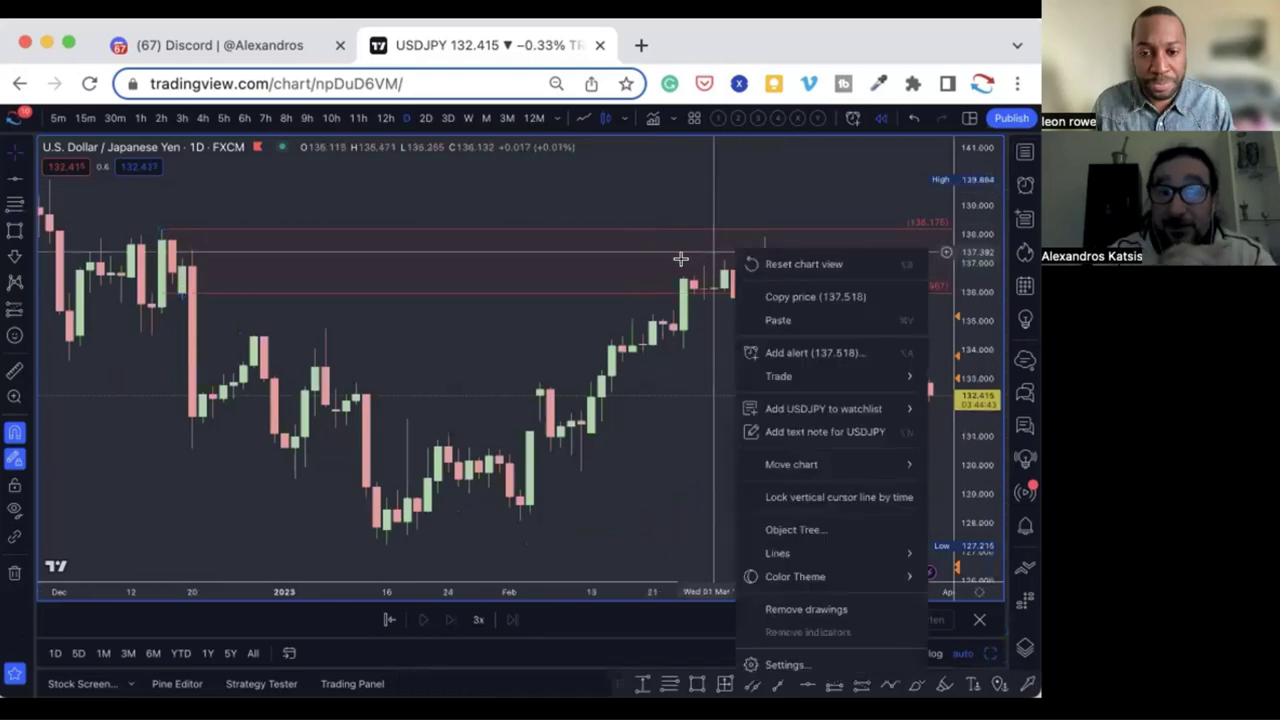
pyautogui.click(748, 262)
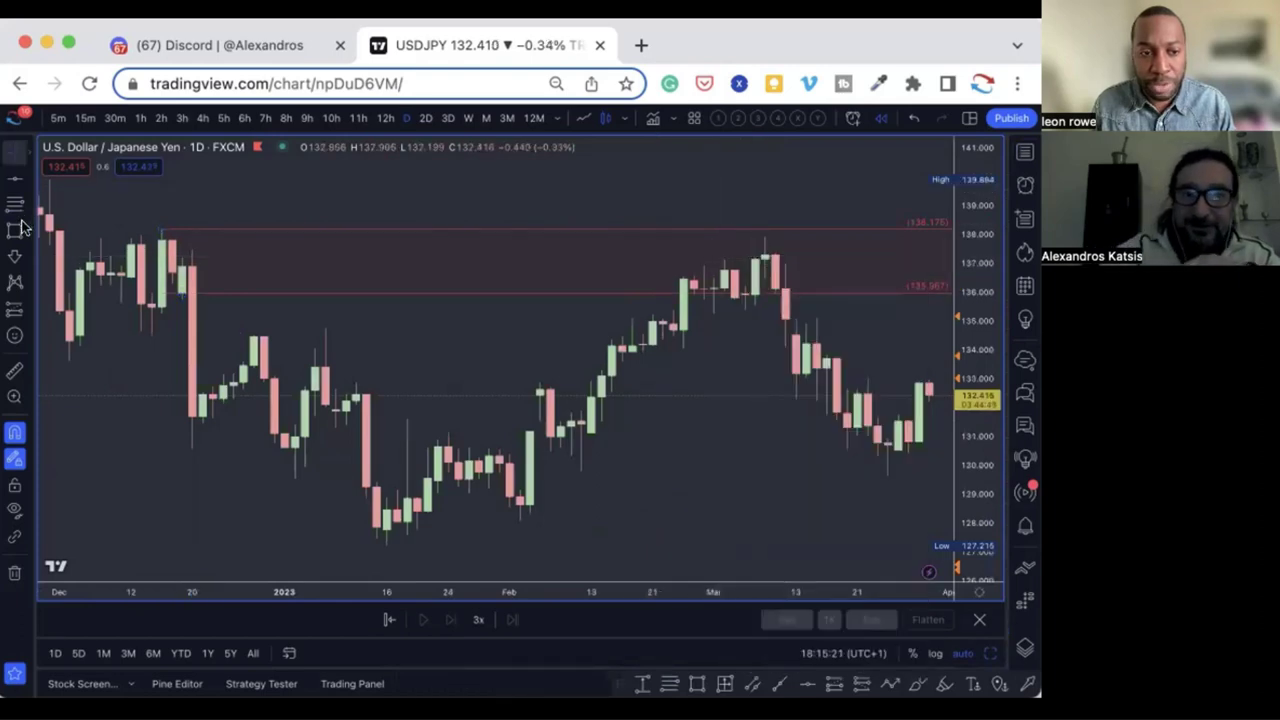
# Brush a downward arrow pointing at the 20 Dec '22 candle at the start of the supply zone.
pyautogui.click(22, 228)
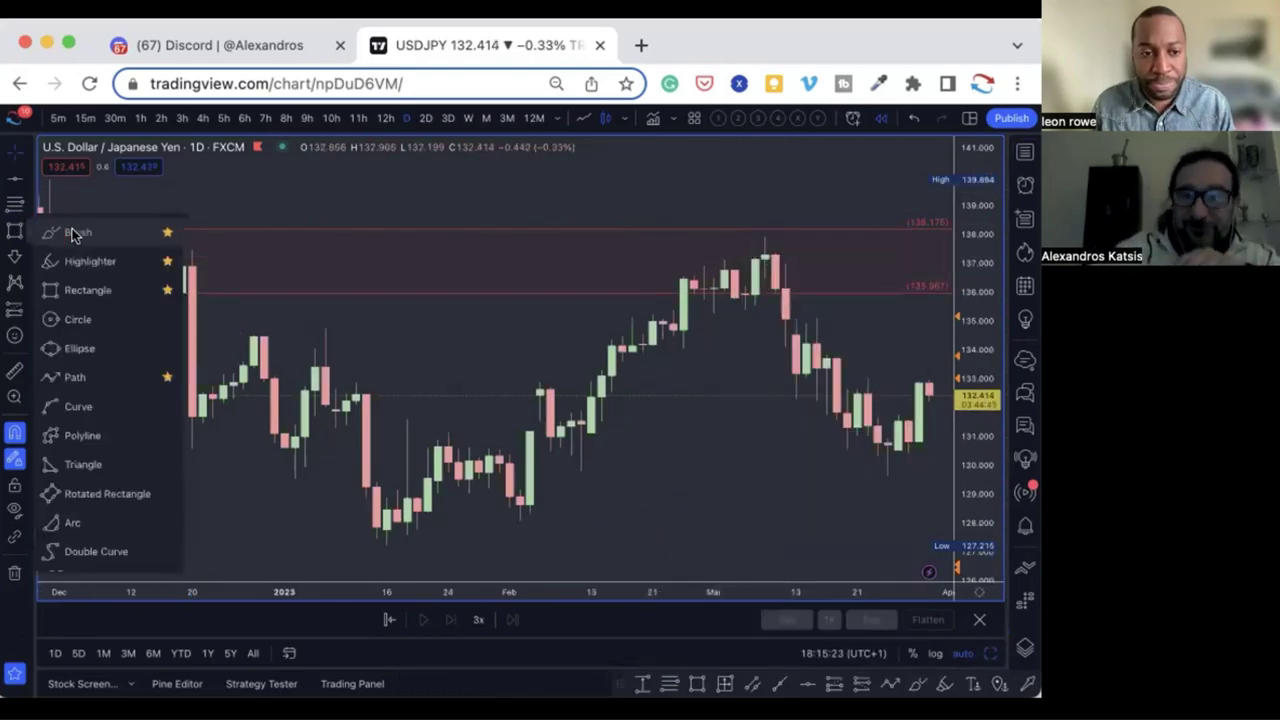
pyautogui.click(385, 281)
pyautogui.scroll(-1, 240, 300)
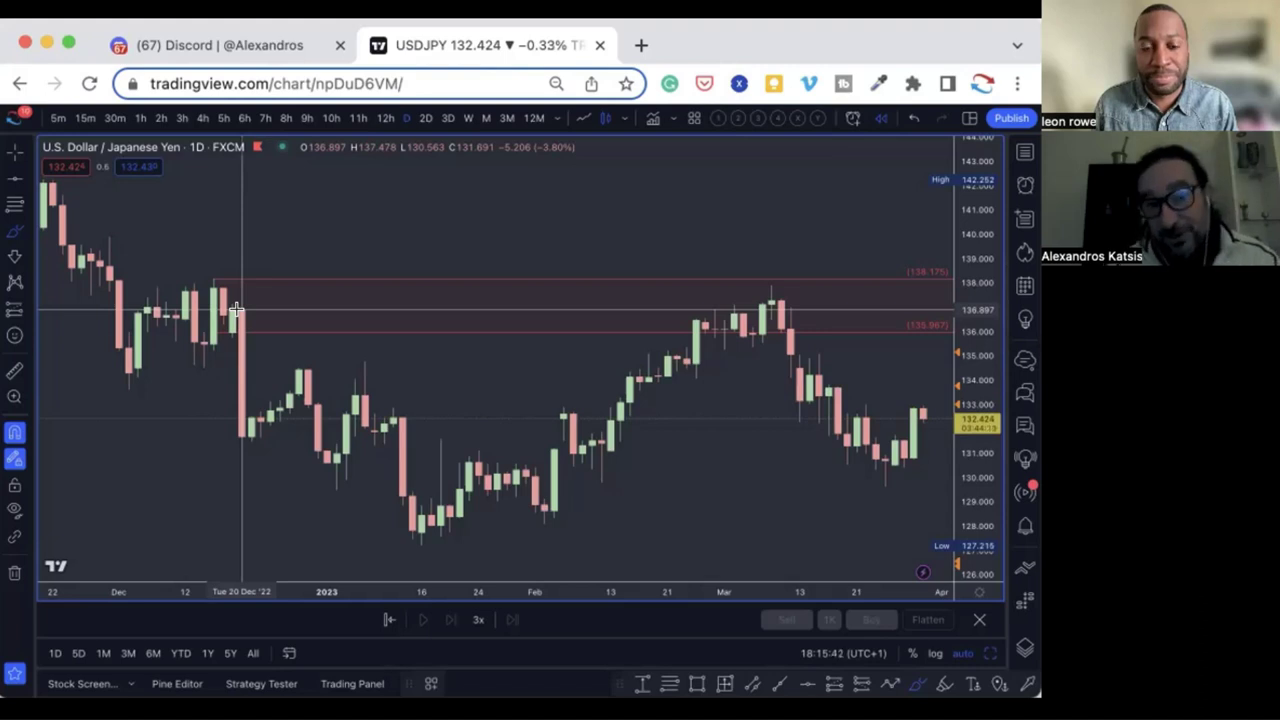
pyautogui.moveTo(309, 250)
pyautogui.mouseDown()
pyautogui.moveTo(253, 303)
pyautogui.moveTo(275, 298)
pyautogui.mouseUp()
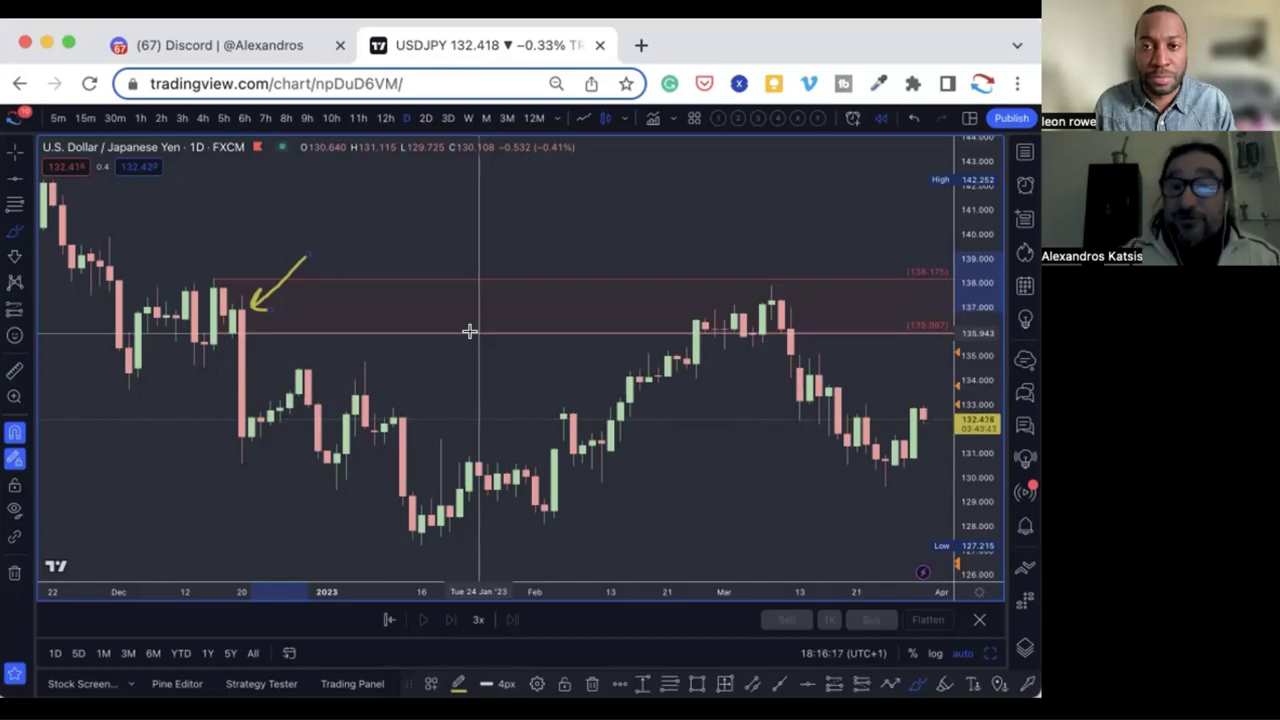
pyautogui.moveTo(536, 497)
pyautogui.mouseDown()
pyautogui.moveTo(661, 386)
pyautogui.moveTo(695, 378)
pyautogui.mouseUp()
pyautogui.moveTo(753, 297); pyautogui.dragTo(778, 330)
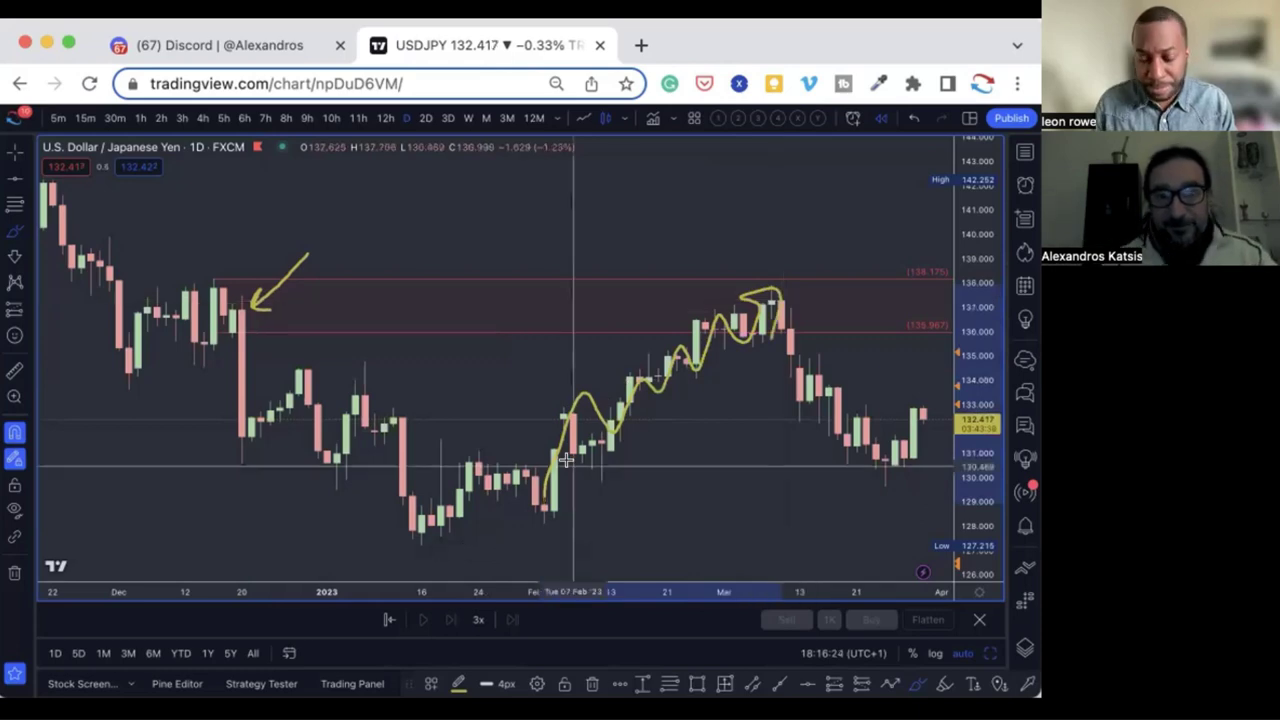
pyautogui.press('Delete')
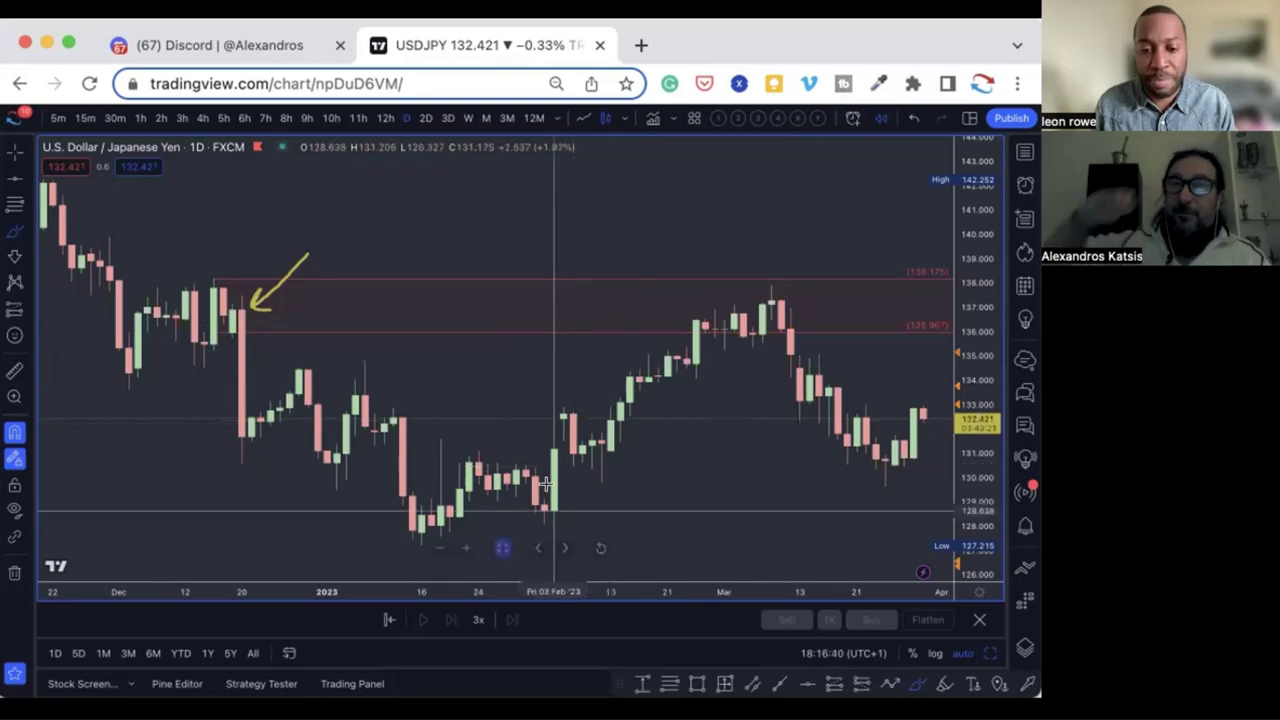
# Circle the early February low and brush a rising arrow from it into the supply zone.
pyautogui.moveTo(548, 488); pyautogui.dragTo(556, 490)
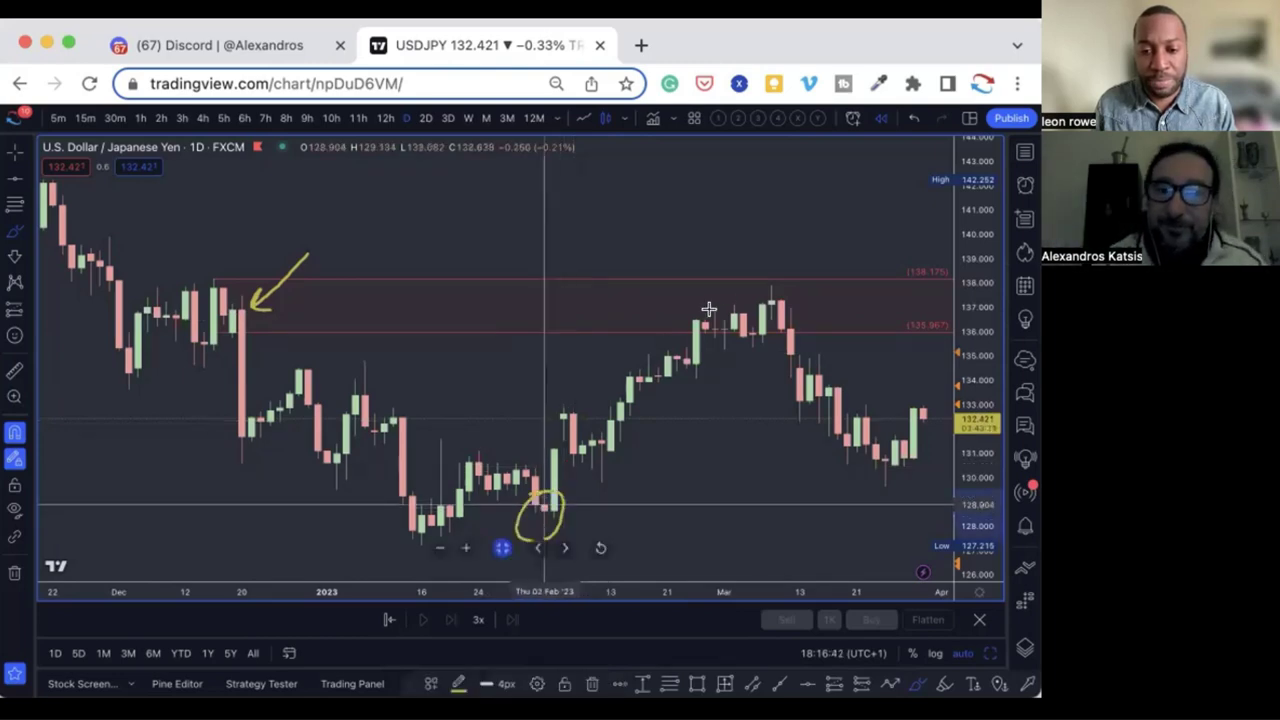
pyautogui.moveTo(710, 301); pyautogui.dragTo(705, 340)
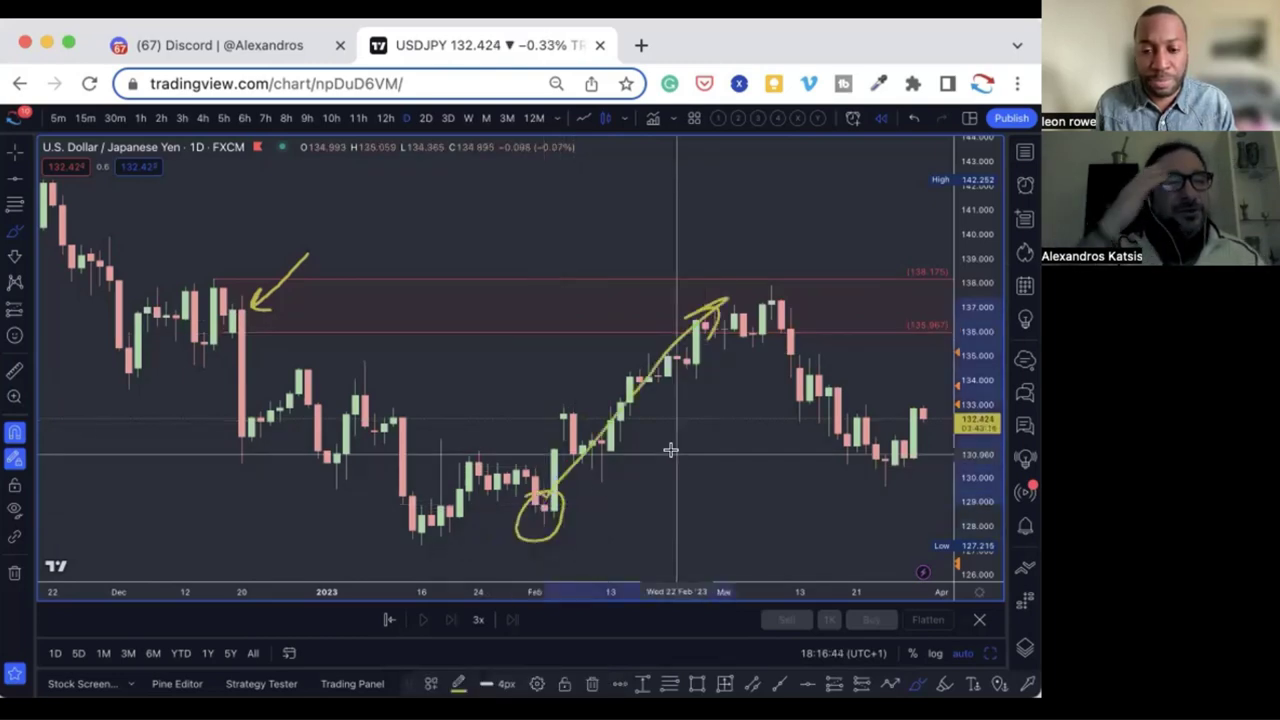
# Circle the March candles inside the supply zone and brush a falling arrow from them to the late March low.
pyautogui.scroll(3, 670, 450)
pyautogui.scroll(-1, 540, 484)
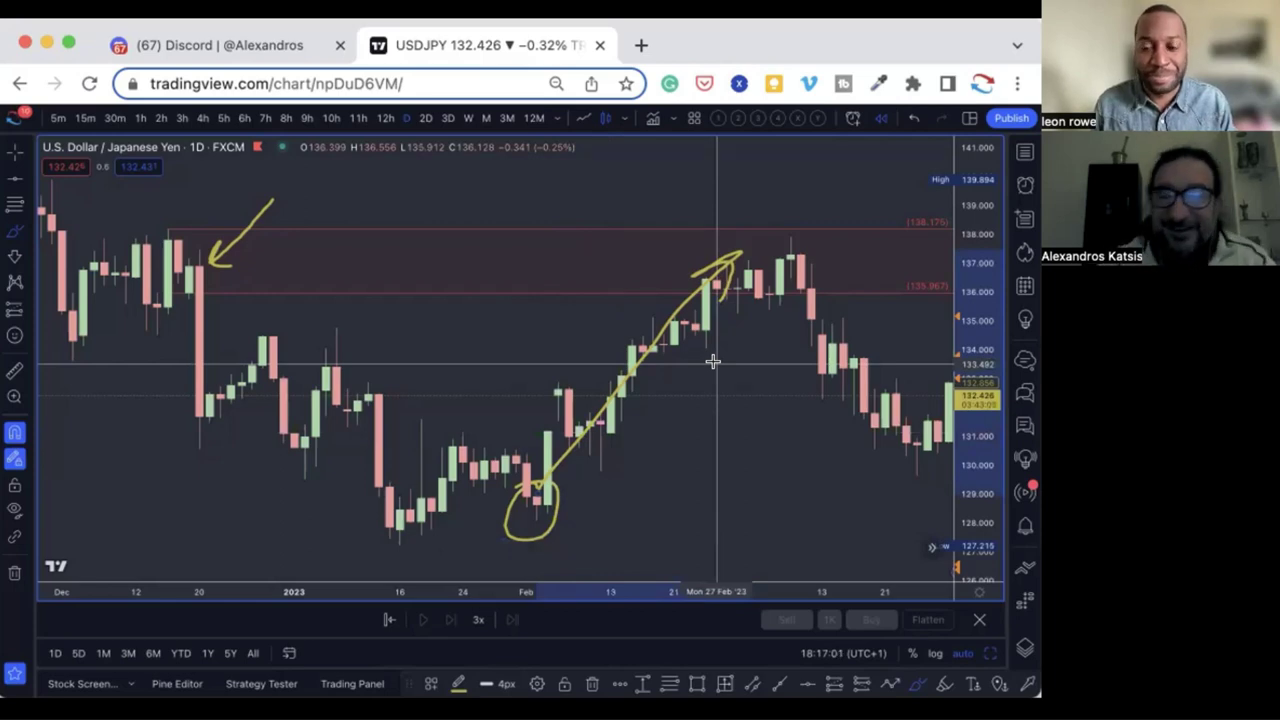
pyautogui.scroll(-1, 712, 362)
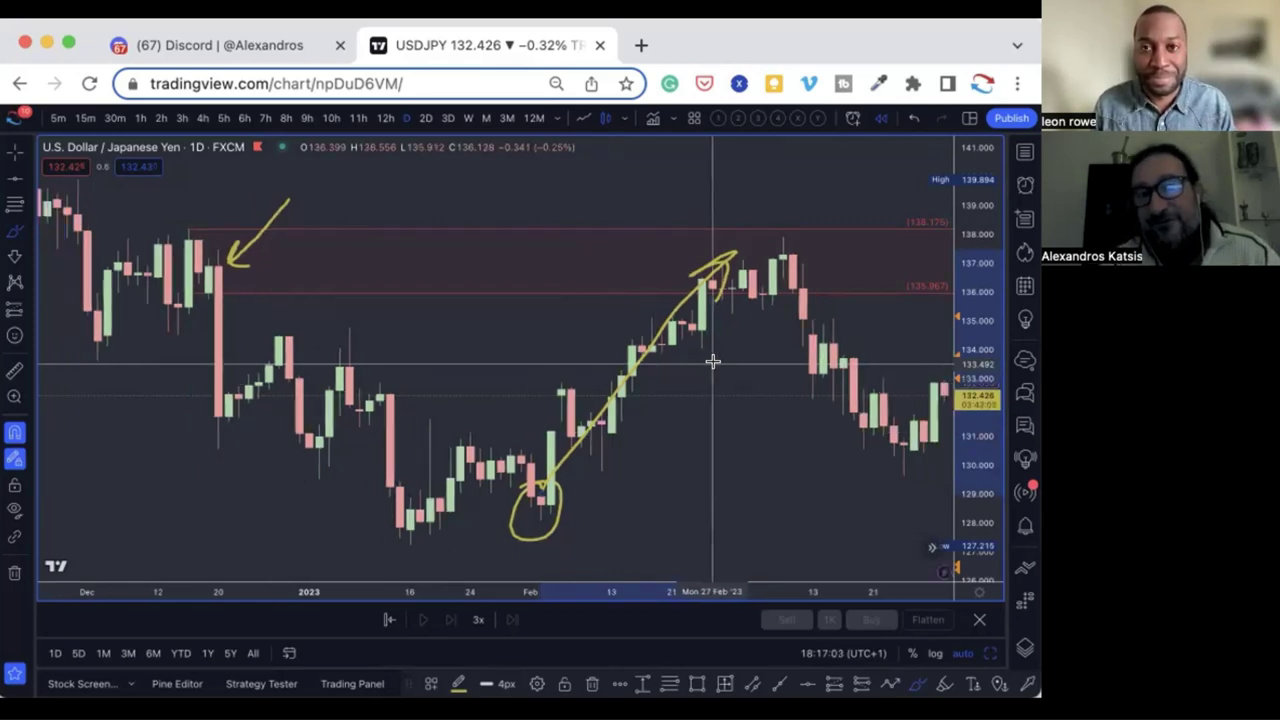
pyautogui.scroll(-1, 712, 362)
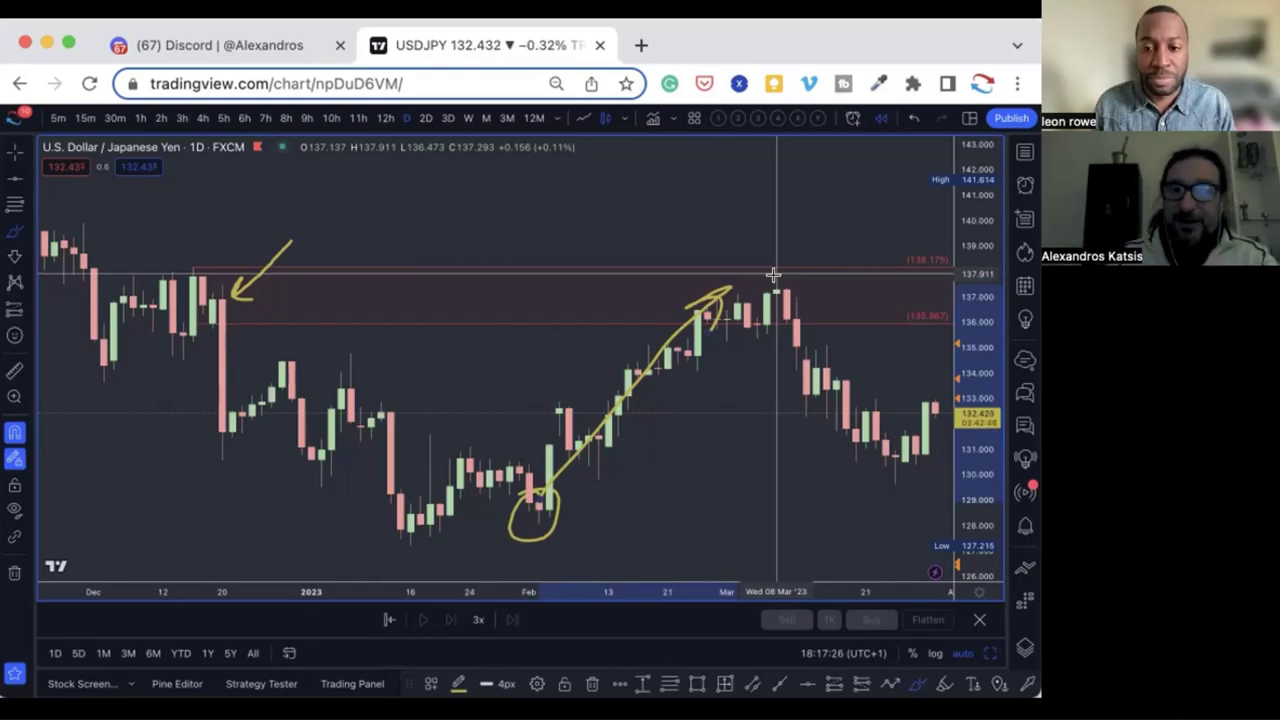
pyautogui.scroll(-2, 773, 274)
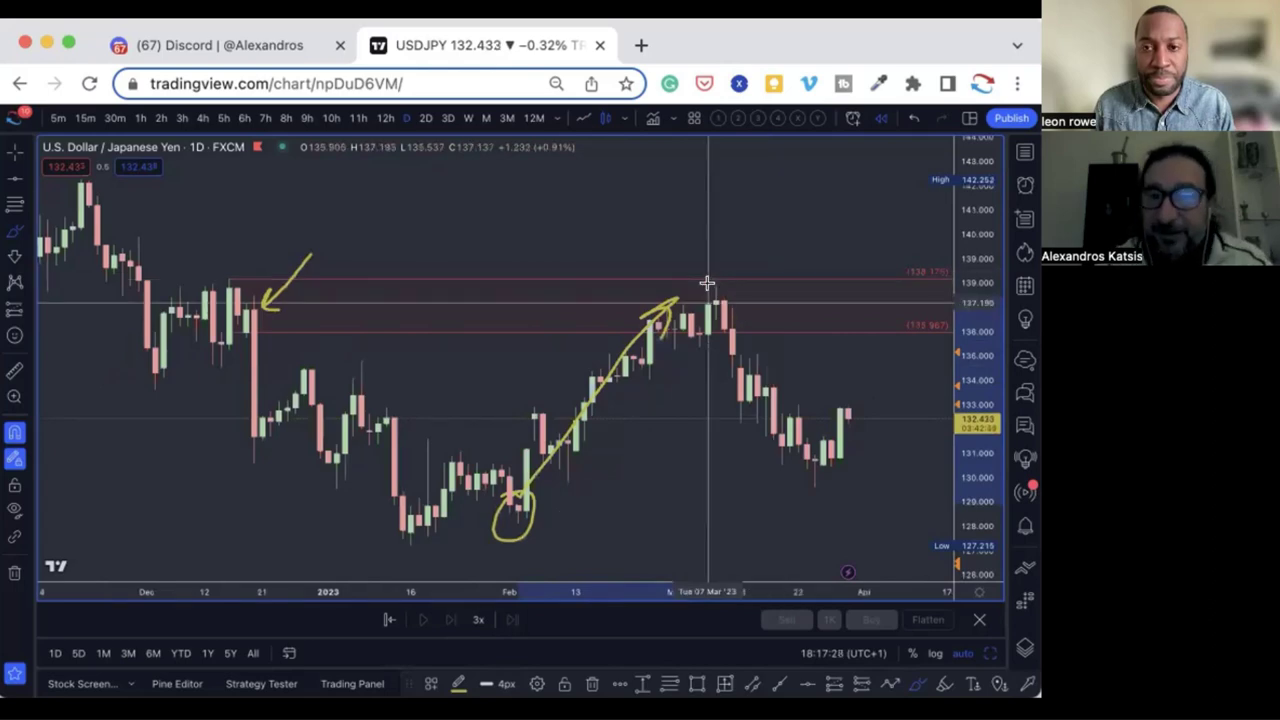
pyautogui.moveTo(678, 289)
pyautogui.mouseDown()
pyautogui.moveTo(705, 345)
pyautogui.moveTo(688, 286)
pyautogui.mouseUp()
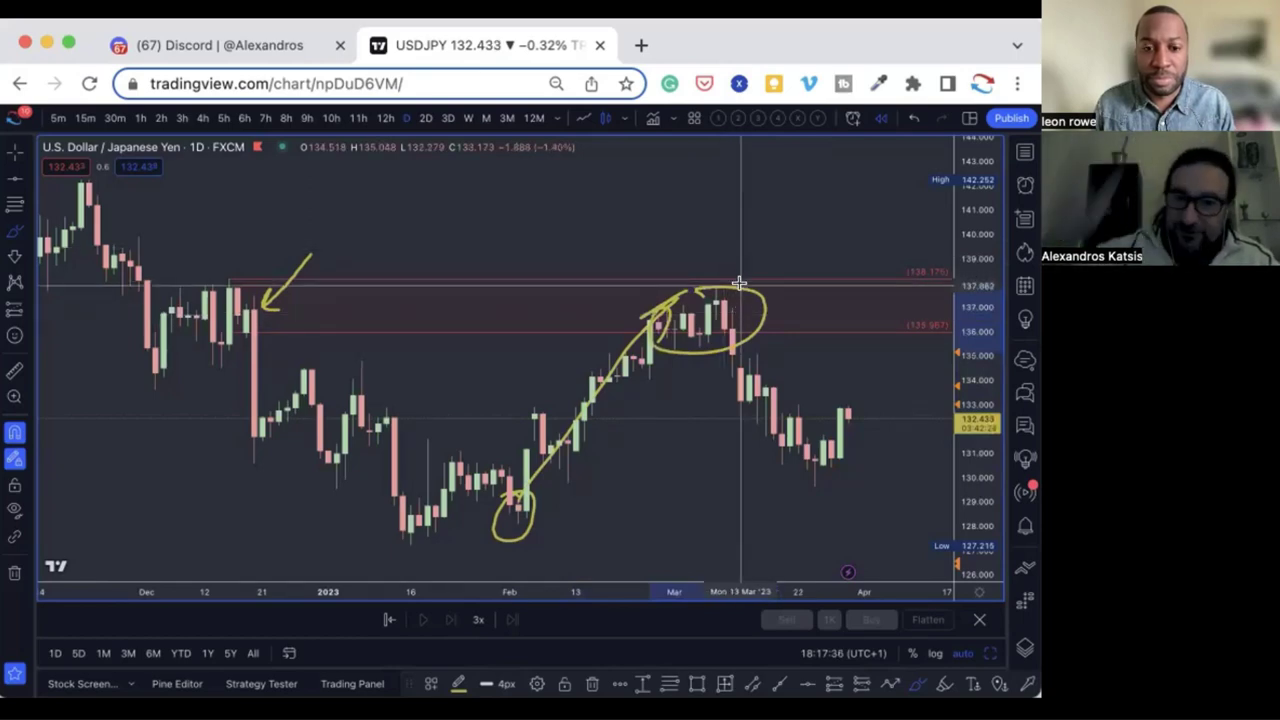
pyautogui.moveTo(735, 352)
pyautogui.mouseDown()
pyautogui.moveTo(743, 409)
pyautogui.moveTo(760, 392)
pyautogui.moveTo(817, 477)
pyautogui.mouseUp()
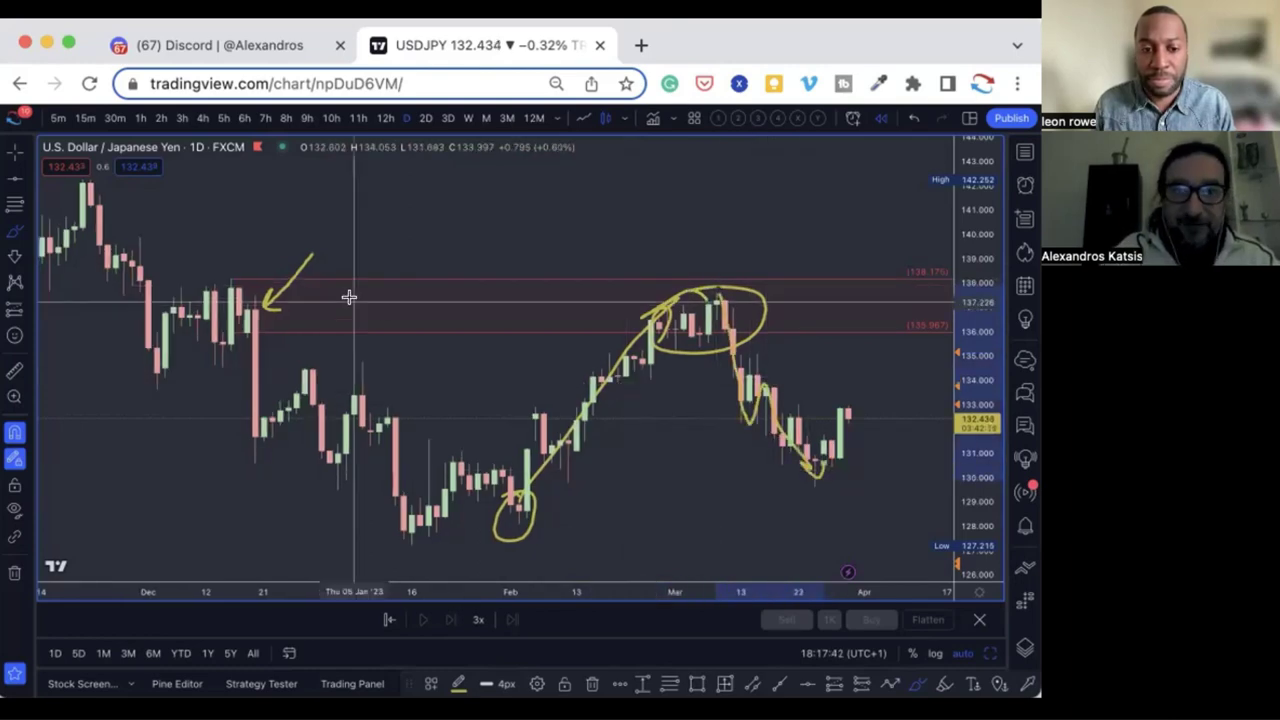
# Brush a downward arrow onto the circled March peak and three check marks in the empty area above it.
pyautogui.scroll(-2, 349, 297)
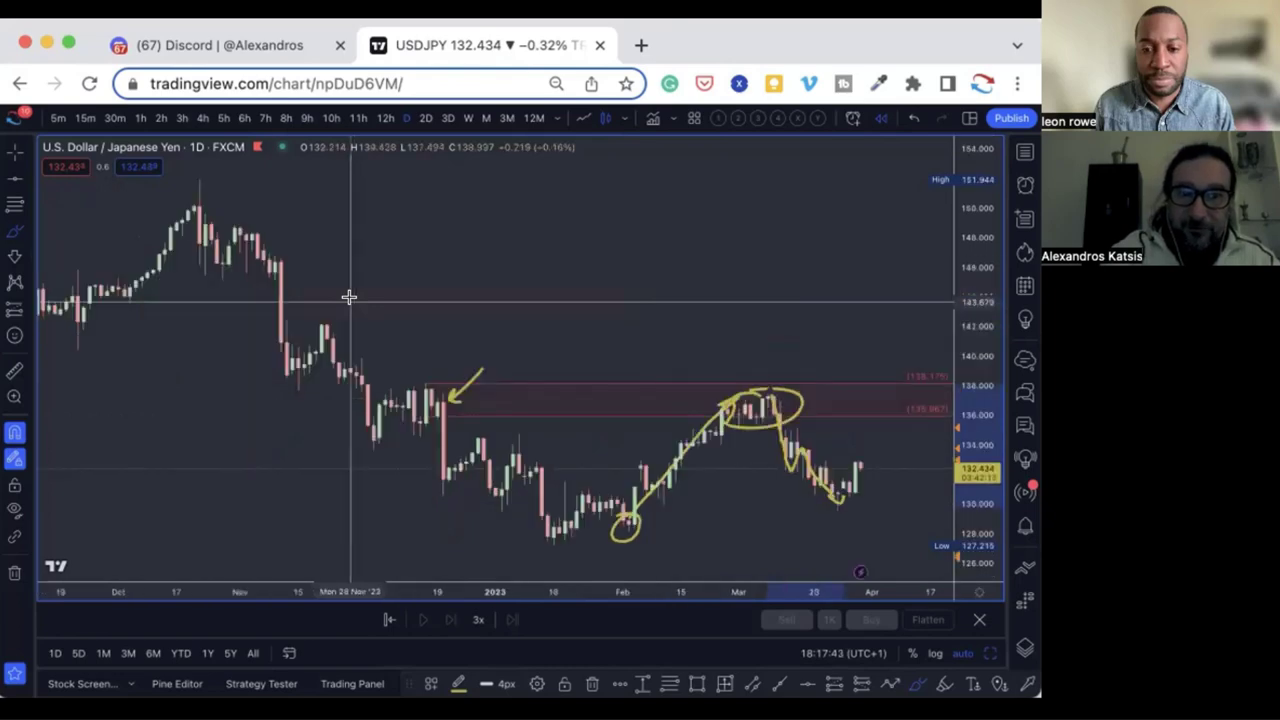
pyautogui.scroll(-2, 349, 297)
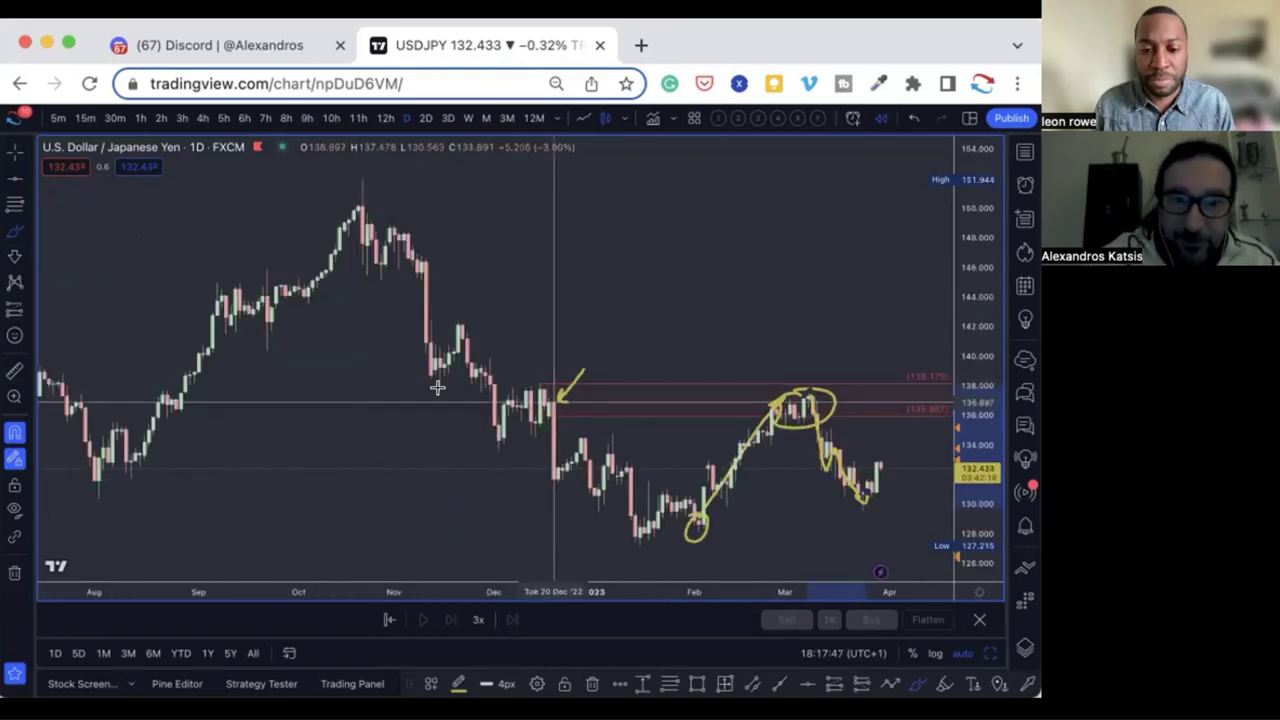
pyautogui.scroll(1, 440, 390)
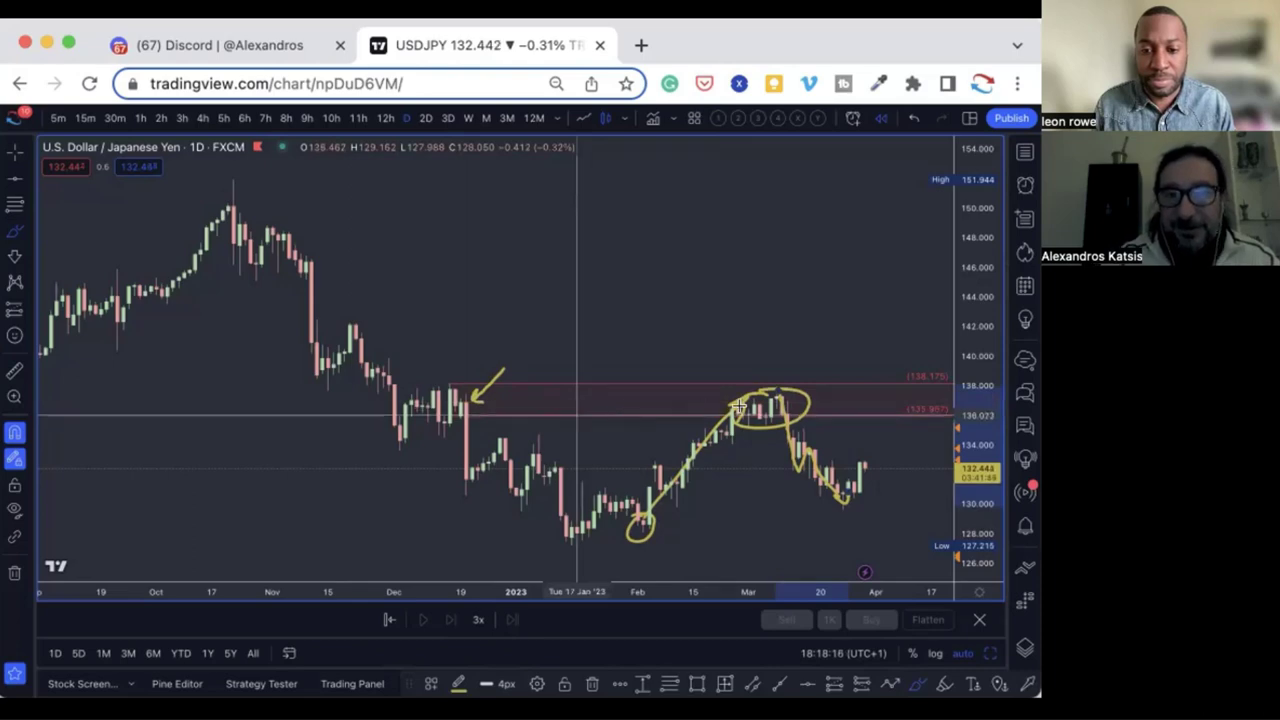
pyautogui.moveTo(770, 343); pyautogui.dragTo(767, 388)
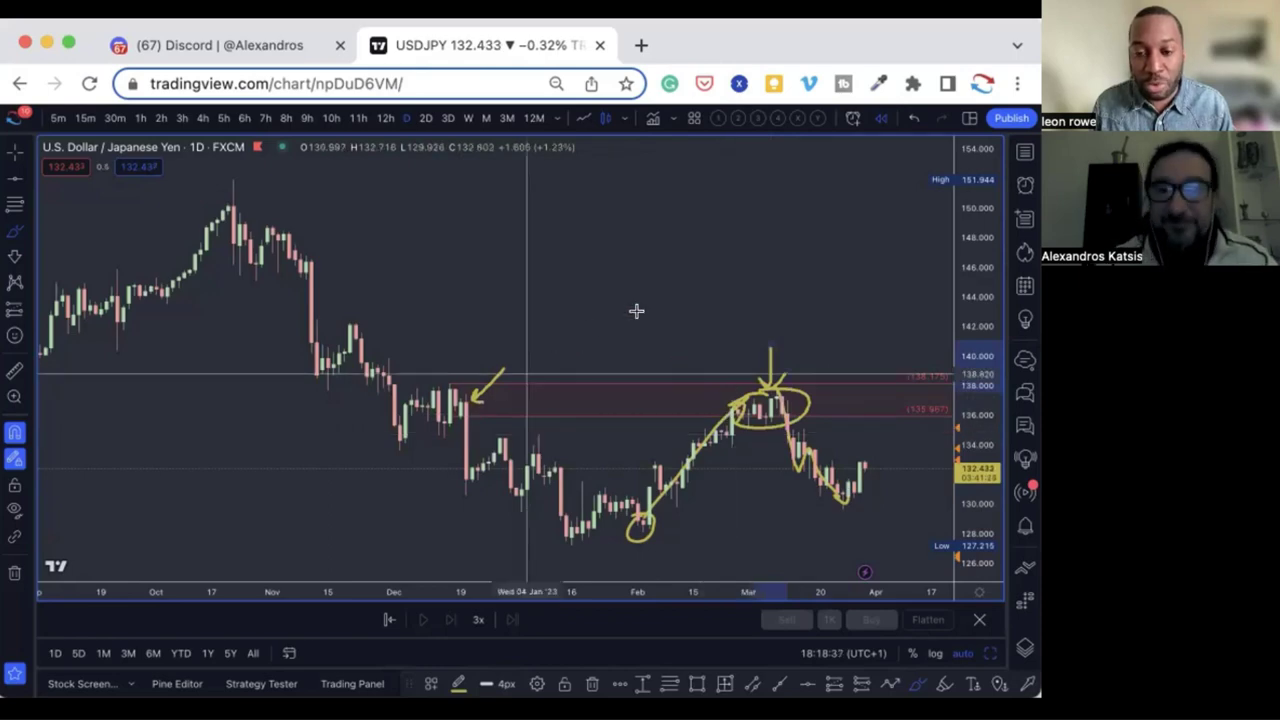
pyautogui.moveTo(608, 263); pyautogui.dragTo(664, 236)
pyautogui.moveTo(660, 292)
pyautogui.mouseDown()
pyautogui.moveTo(711, 233)
pyautogui.moveTo(745, 257)
pyautogui.mouseUp()
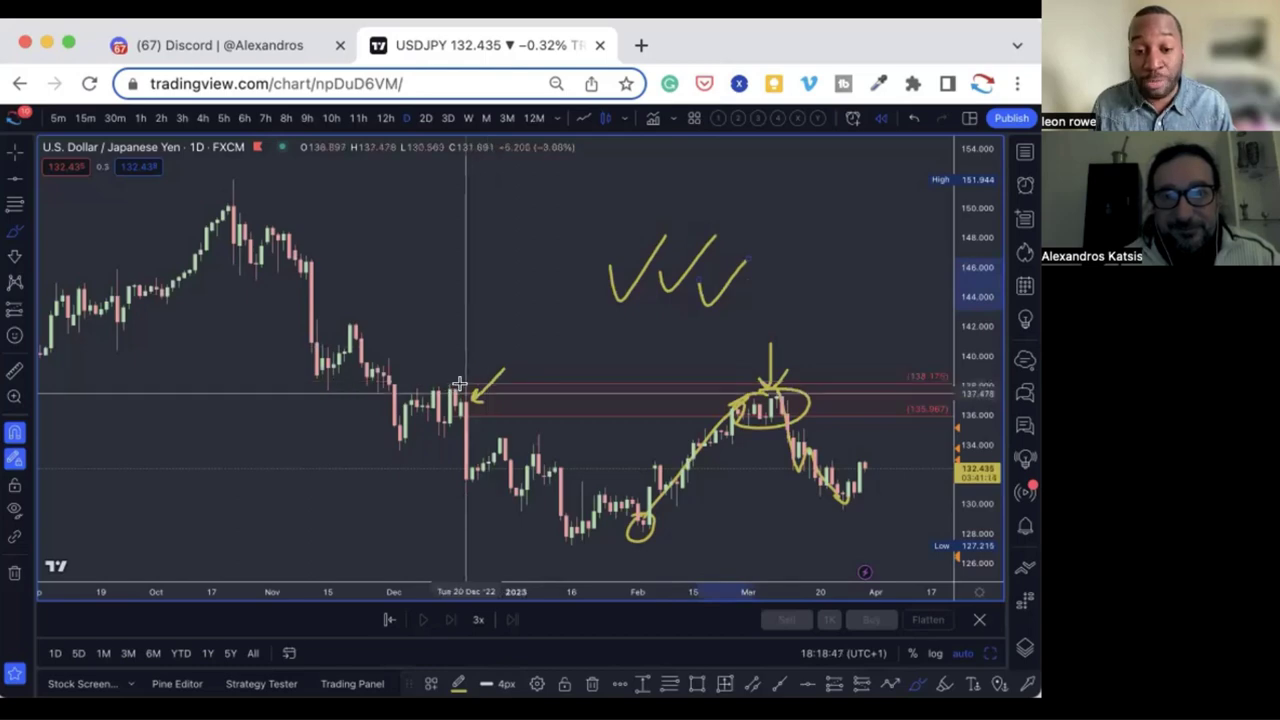
# Circle the mid-December candles at the supply zone's origin and brush a falling arrow to the mid-January low.
pyautogui.moveTo(445, 386)
pyautogui.mouseDown()
pyautogui.moveTo(454, 417)
pyautogui.moveTo(468, 385)
pyautogui.mouseUp()
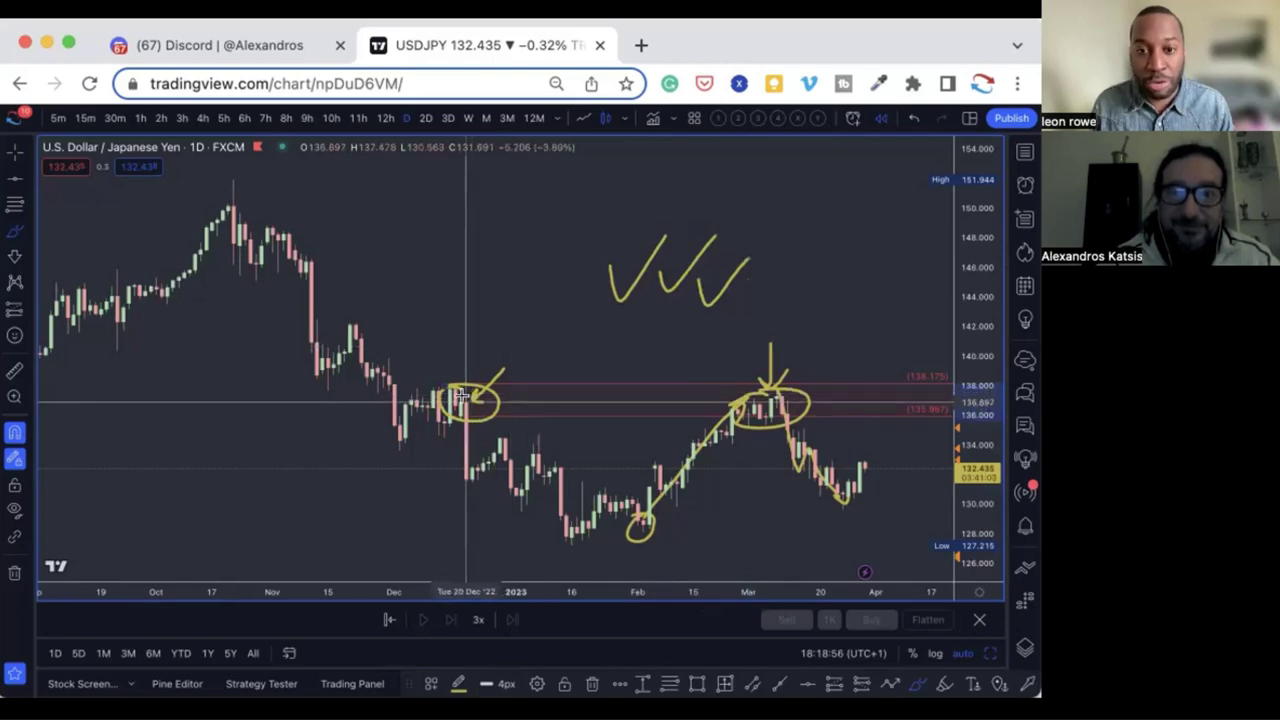
pyautogui.moveTo(495, 440)
pyautogui.mouseDown()
pyautogui.moveTo(565, 511)
pyautogui.moveTo(545, 525)
pyautogui.moveTo(577, 512)
pyautogui.mouseUp()
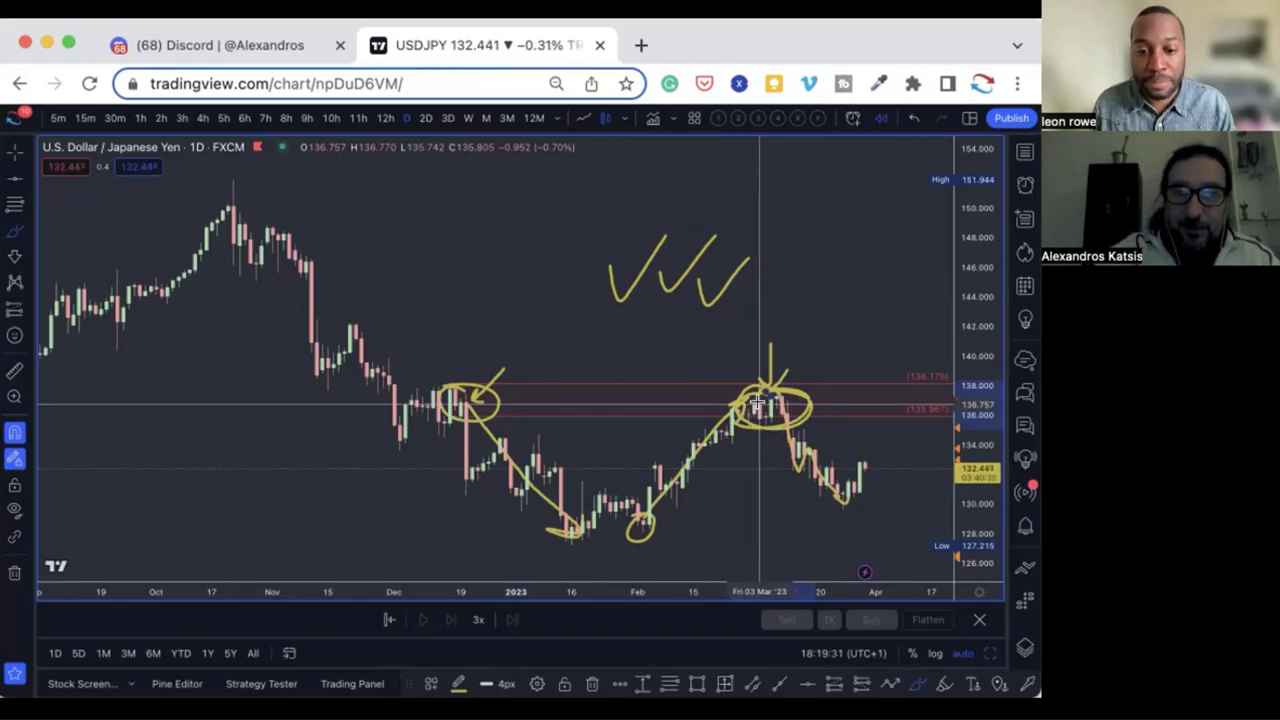
# Start a bar replay of the USDJPY daily chart from 21 Dec '22.
pyautogui.scroll(-1, 512, 394)
pyautogui.scroll(1, 481, 390)
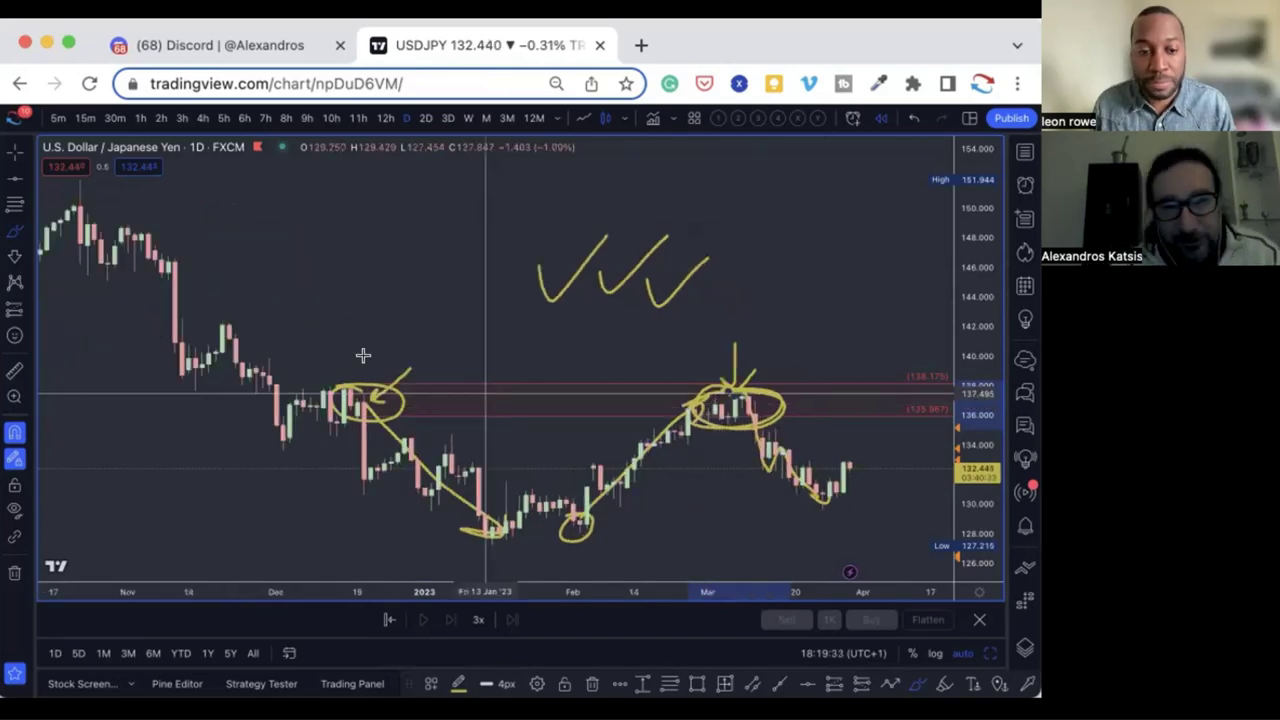
pyautogui.scroll(1, 330, 355)
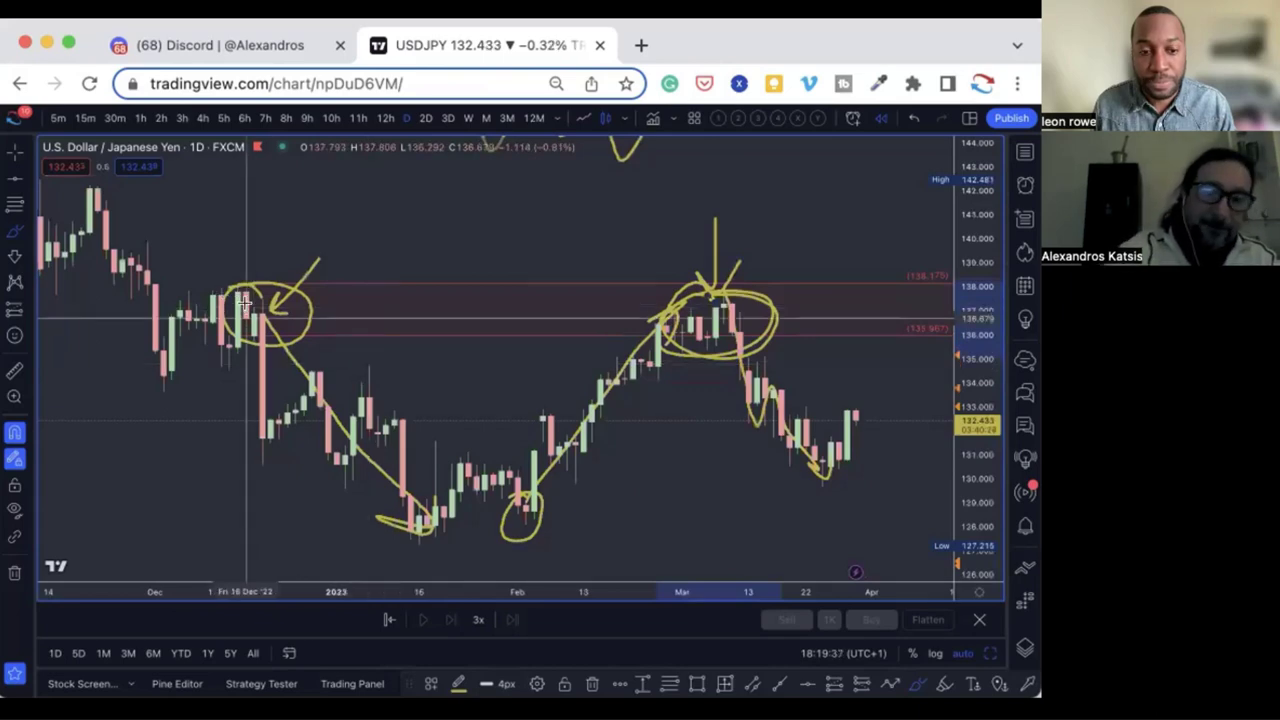
pyautogui.scroll(-1, 244, 302)
pyautogui.scroll(-1, 244, 302)
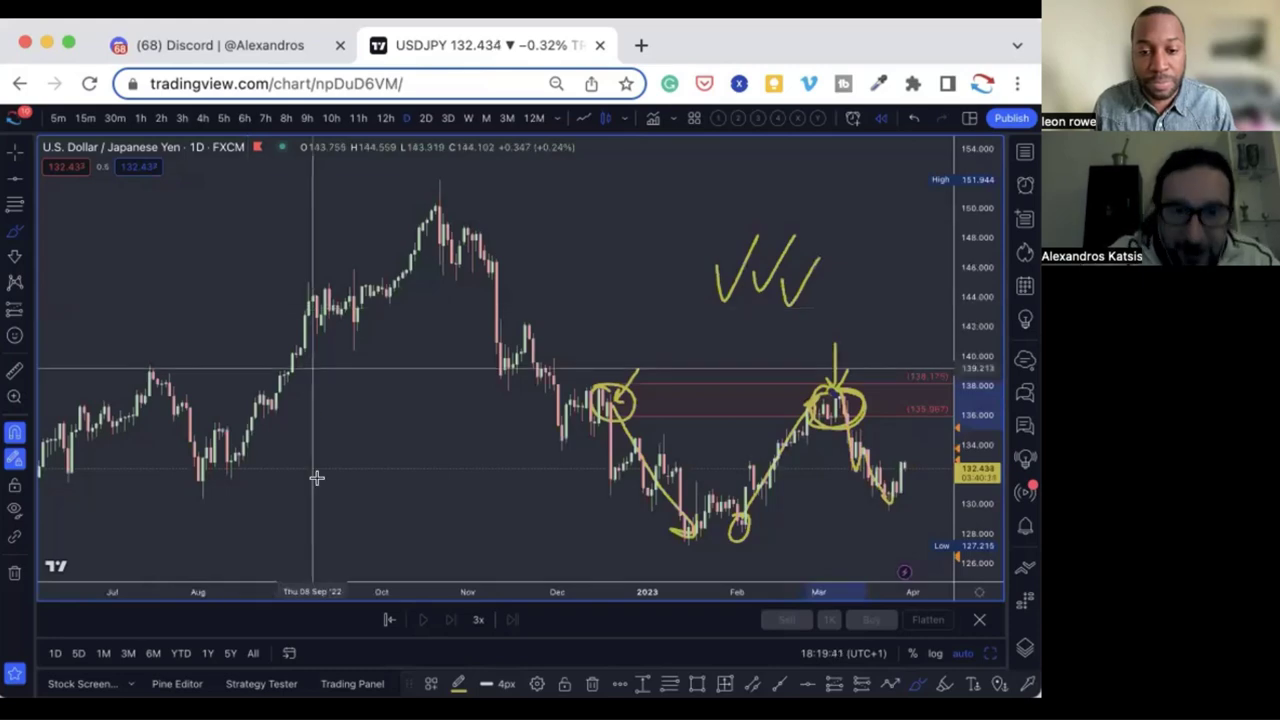
pyautogui.scroll(-1, 322, 464)
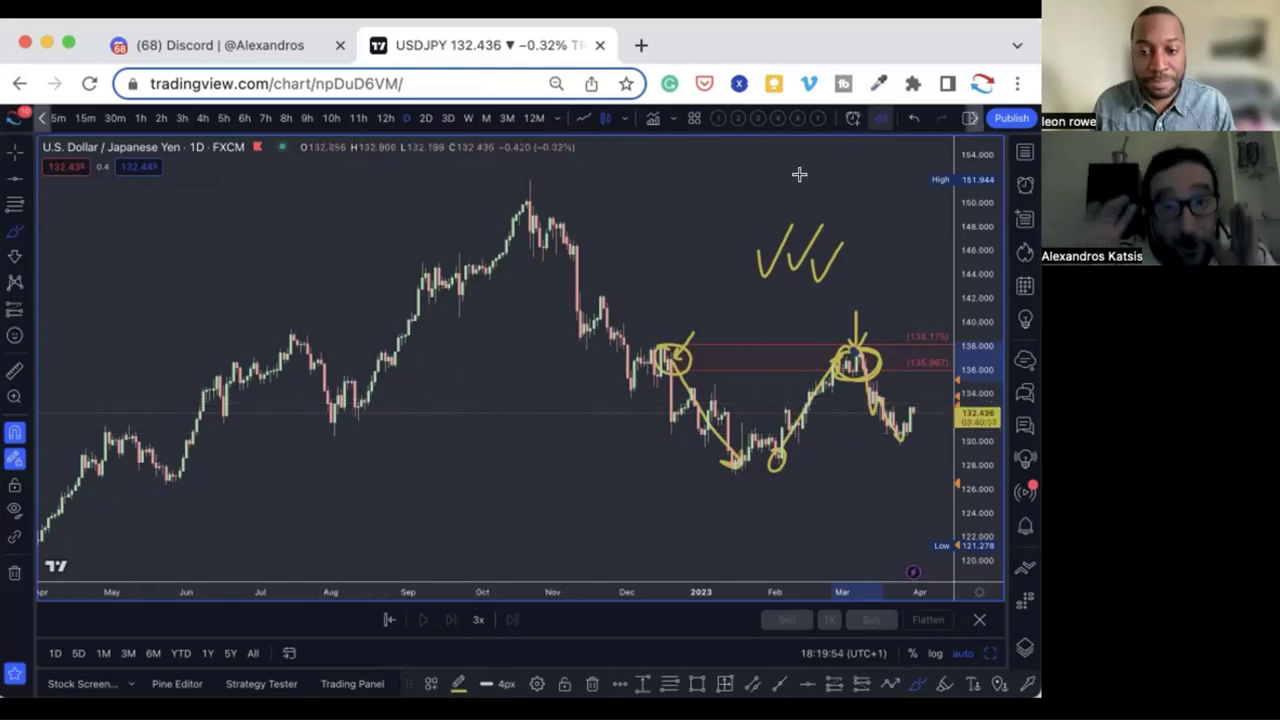
pyautogui.hotkey('shift', 'Down')
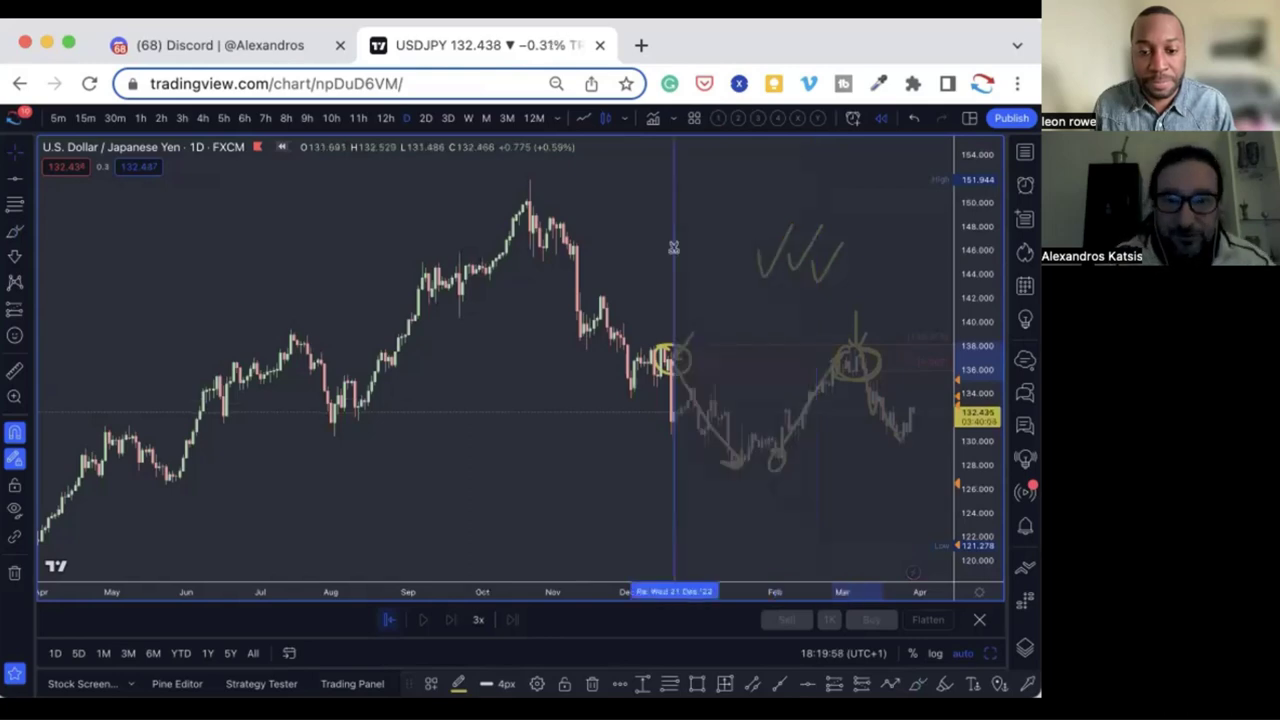
pyautogui.click(672, 248)
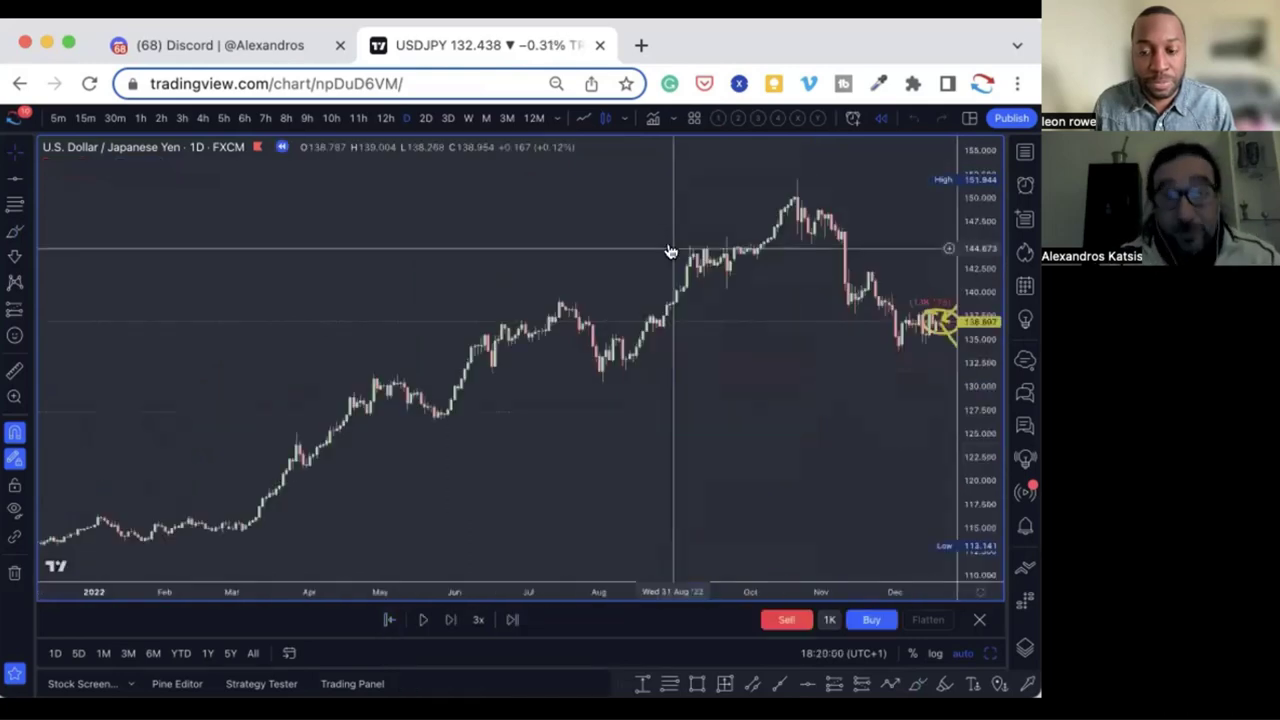
# Brush a rising zigzag arrow from the circled December candles to above the supply zone.
pyautogui.scroll(2, 669, 245)
pyautogui.scroll(3, 752, 360)
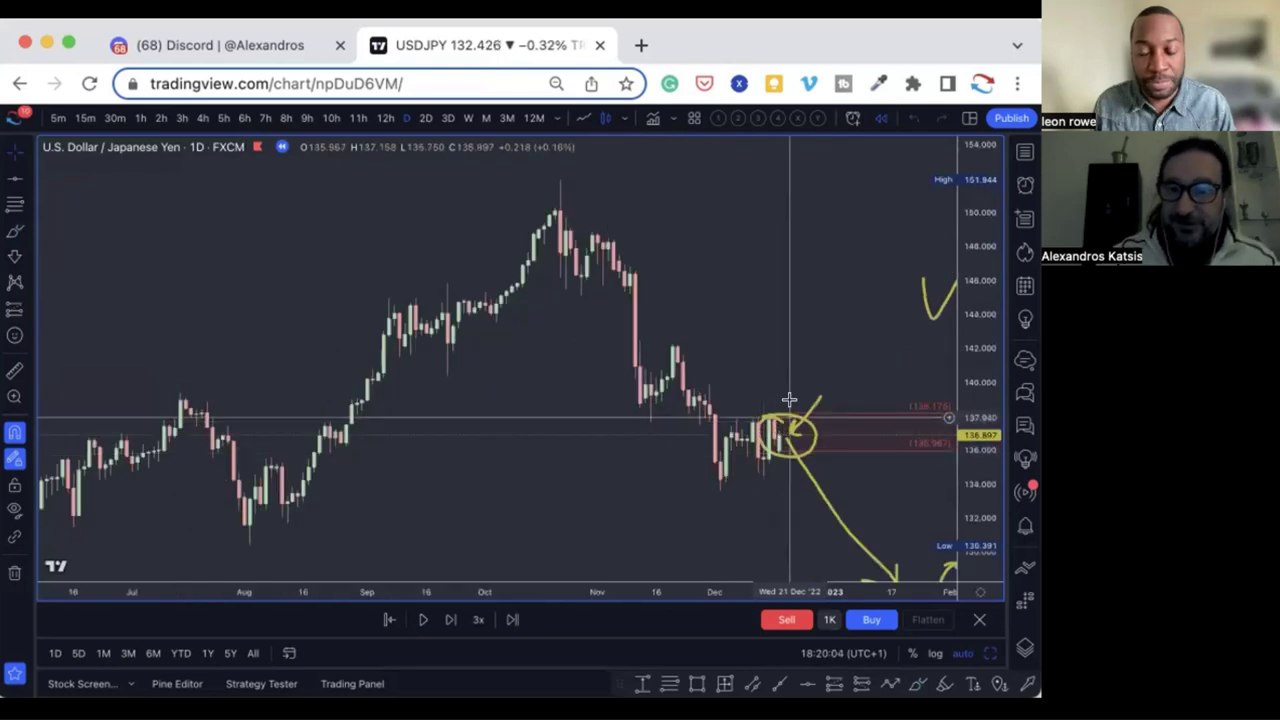
pyautogui.click(15, 230)
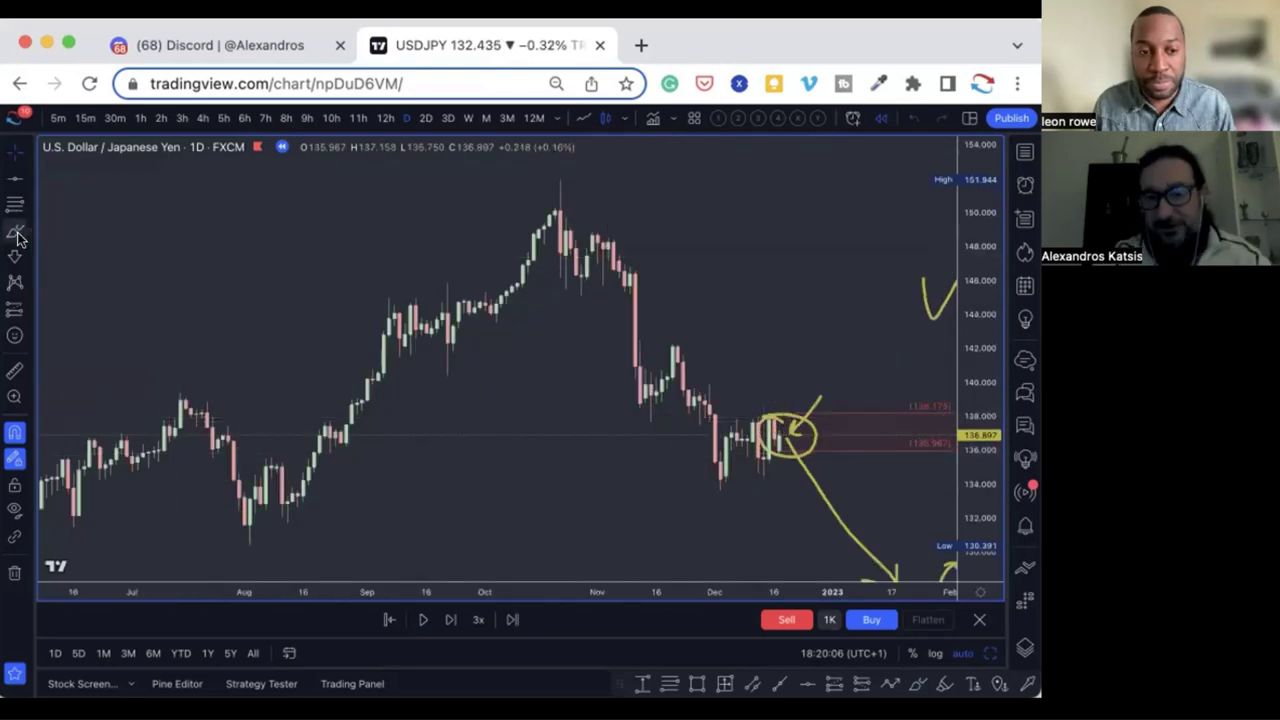
pyautogui.moveTo(807, 406); pyautogui.dragTo(784, 420)
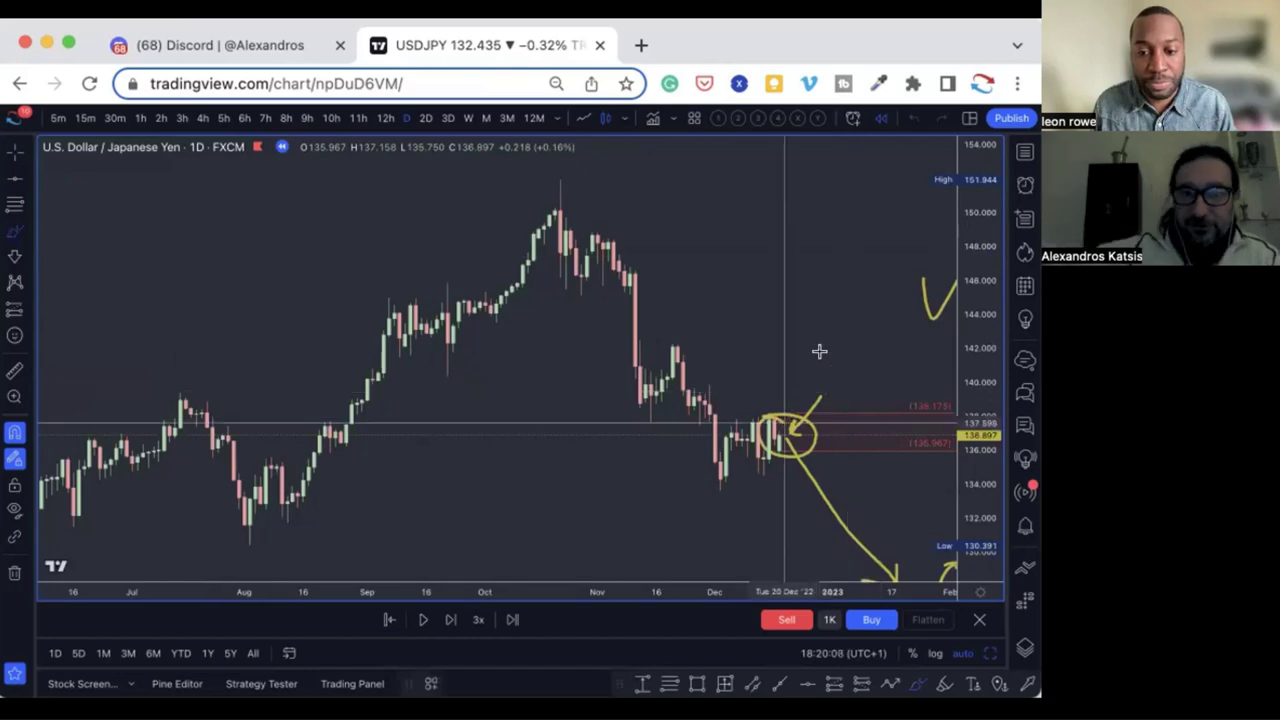
pyautogui.moveTo(838, 349); pyautogui.dragTo(845, 387)
# Draw a Fibonacci retracement from the October 2022 high at 151.944 to the March 2022 low at 114.815 and apply the Auction Trading template.
pyautogui.hscroll(5, 845, 387)
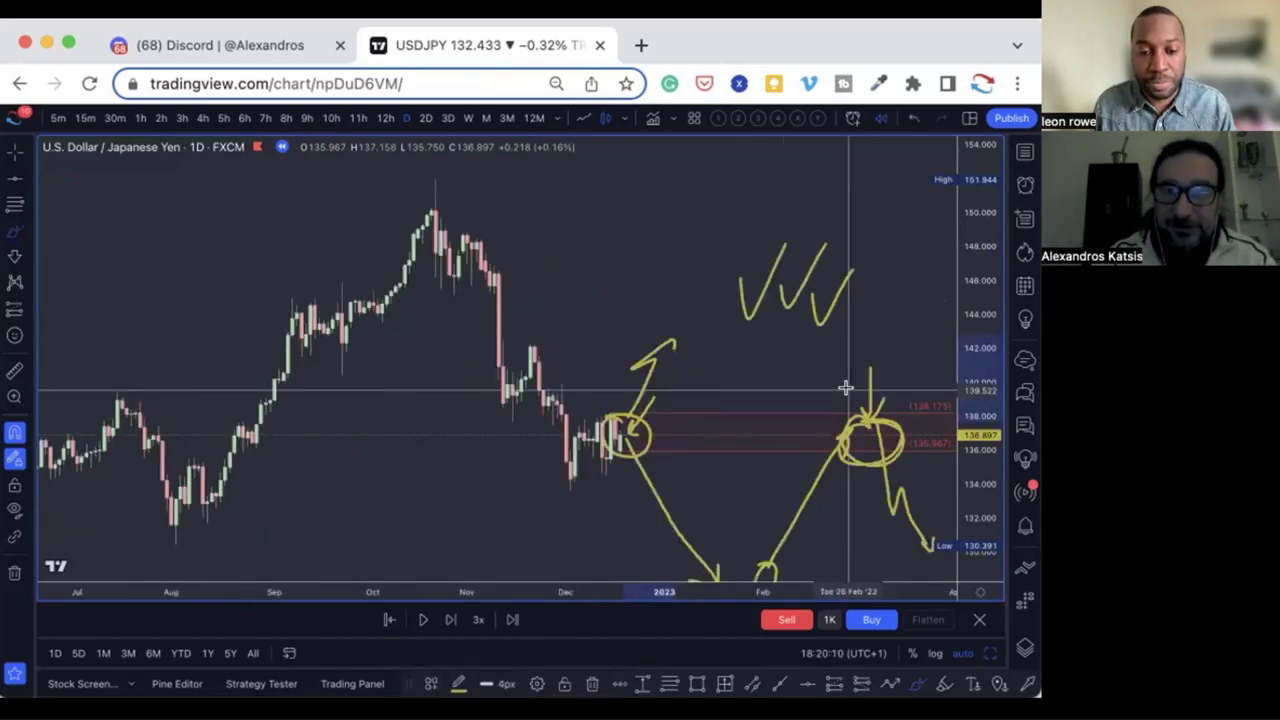
pyautogui.scroll(-3, 845, 387)
pyautogui.scroll(-2, 552, 362)
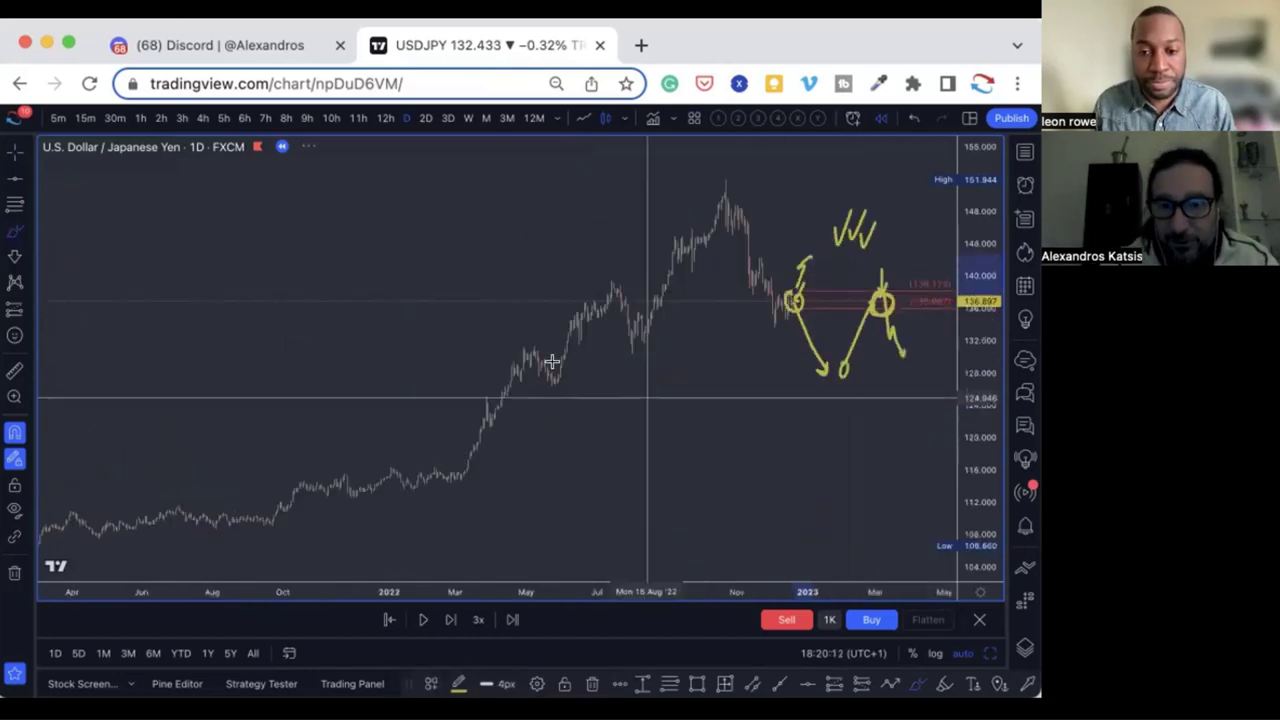
pyautogui.scroll(1, 60, 260)
pyautogui.click(15, 205)
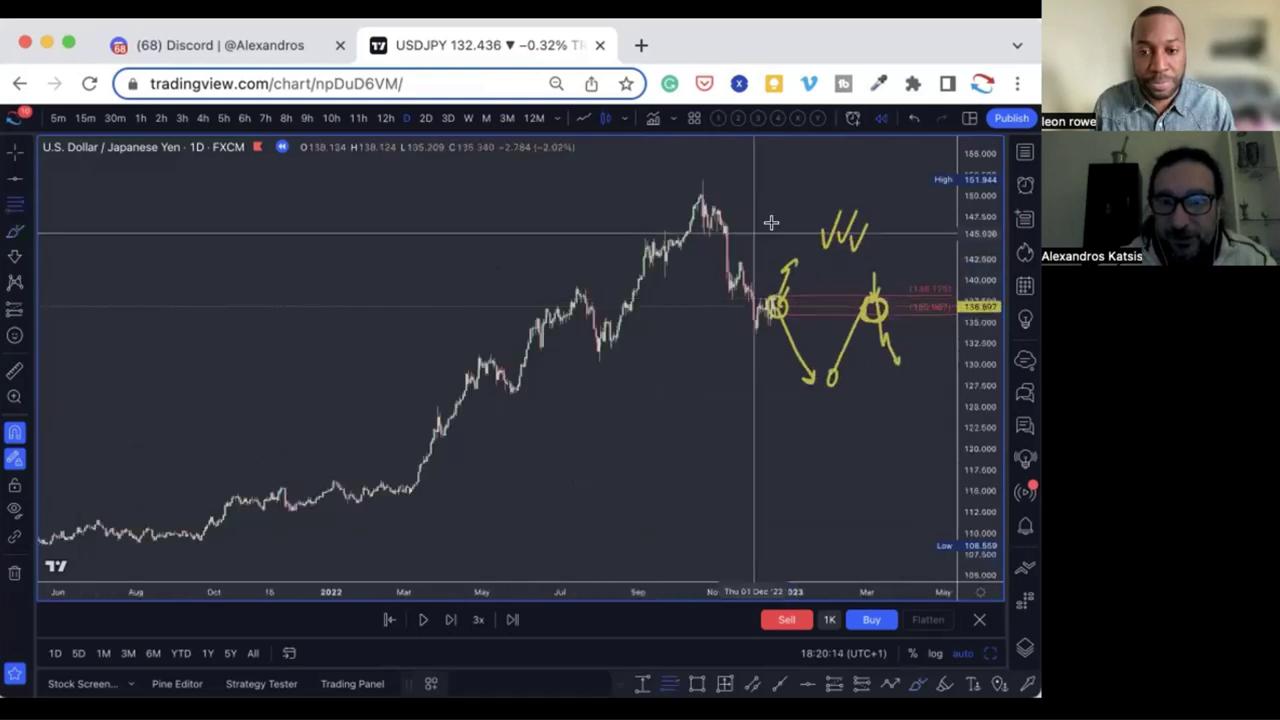
pyautogui.click(699, 177)
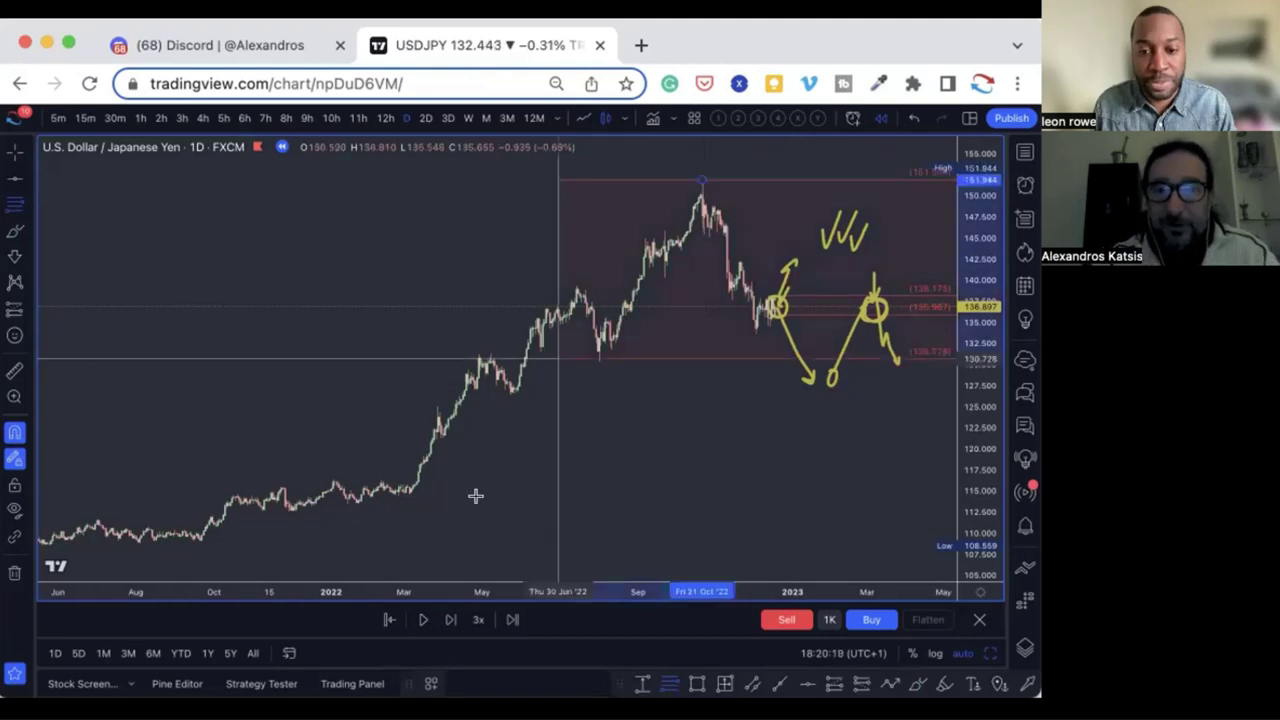
pyautogui.click(408, 493)
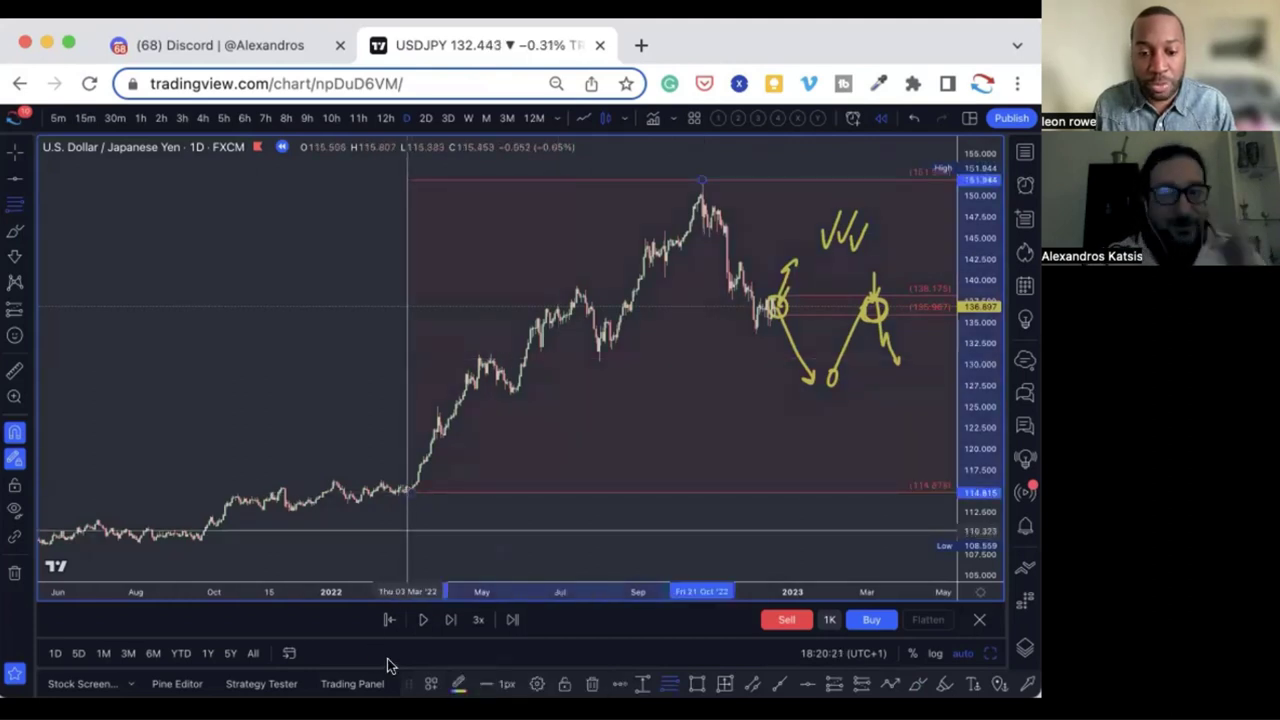
pyautogui.click(427, 684)
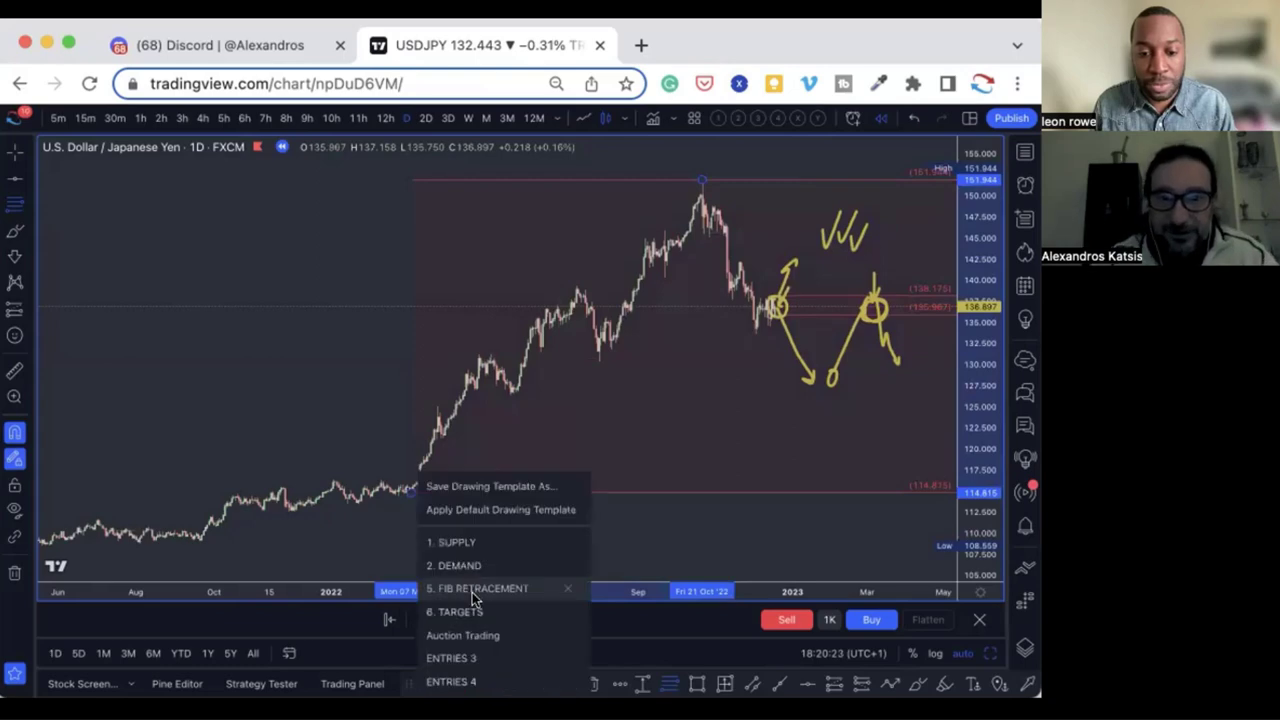
pyautogui.click(482, 611)
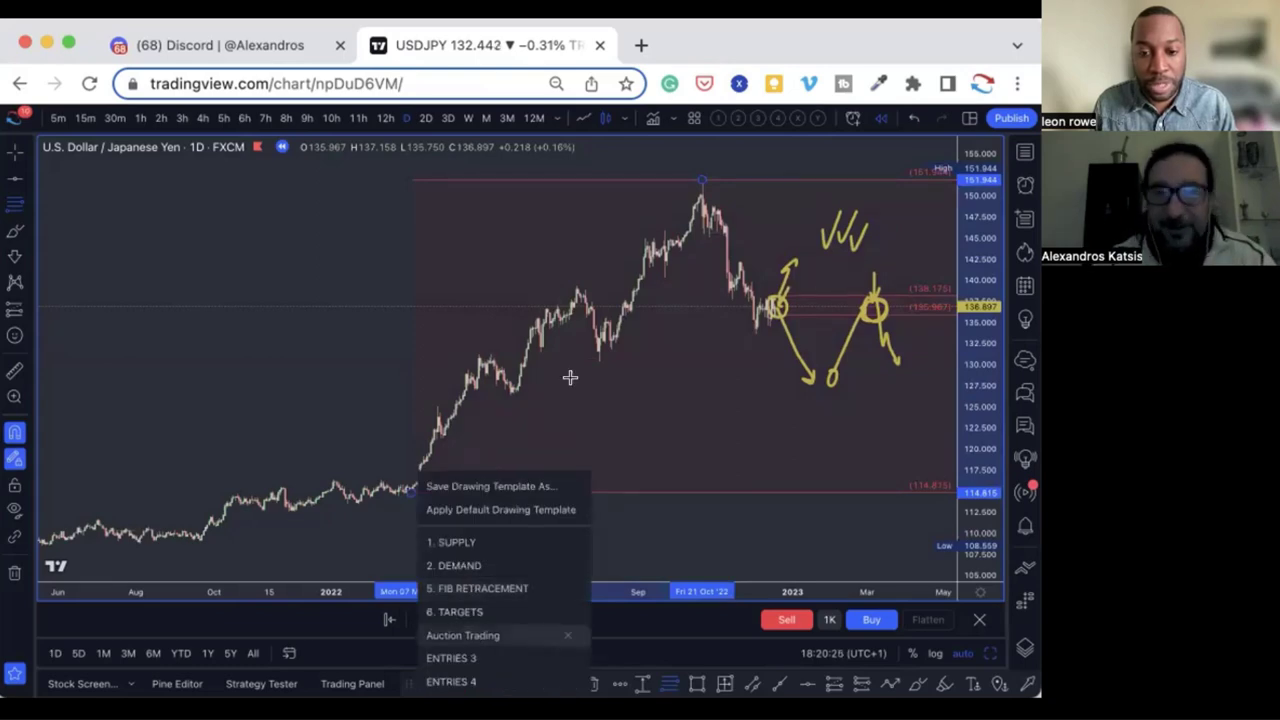
# Examine where the circled December candles and the brushed price path sit relative to the retracement levels.
pyautogui.hscroll(3, 570, 377)
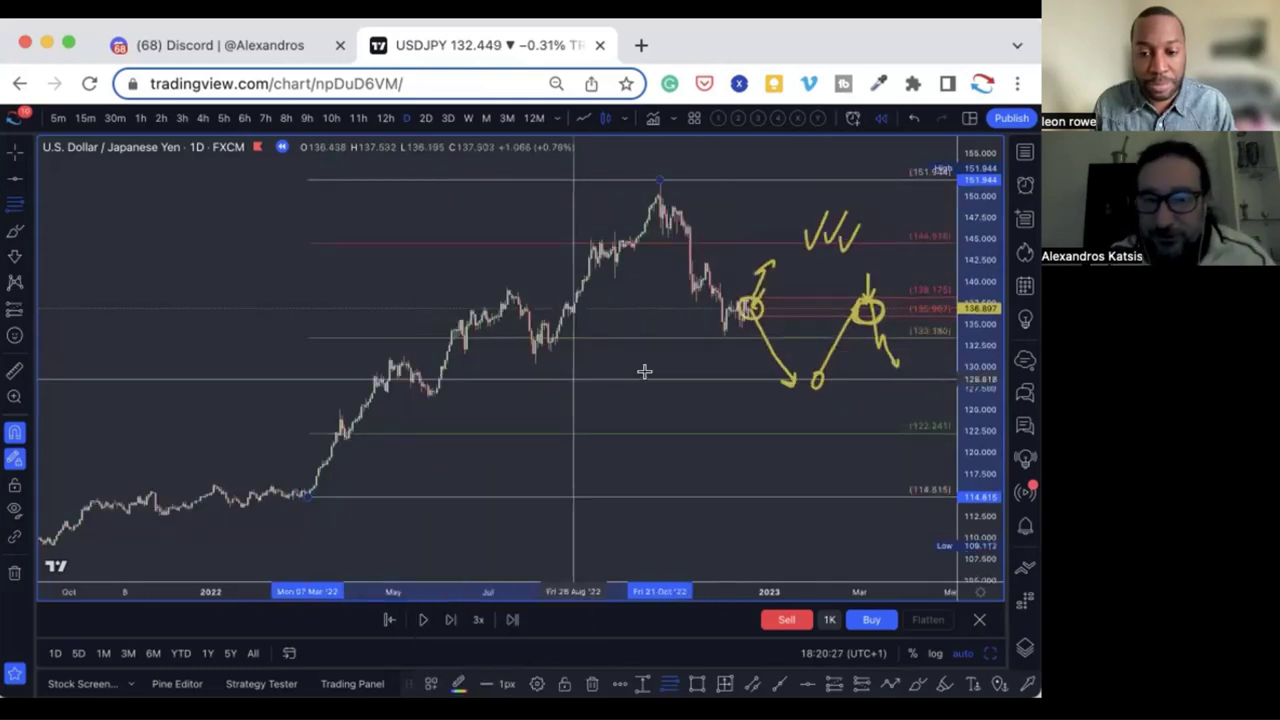
pyautogui.hscroll(3, 648, 371)
pyautogui.scroll(1, 650, 373)
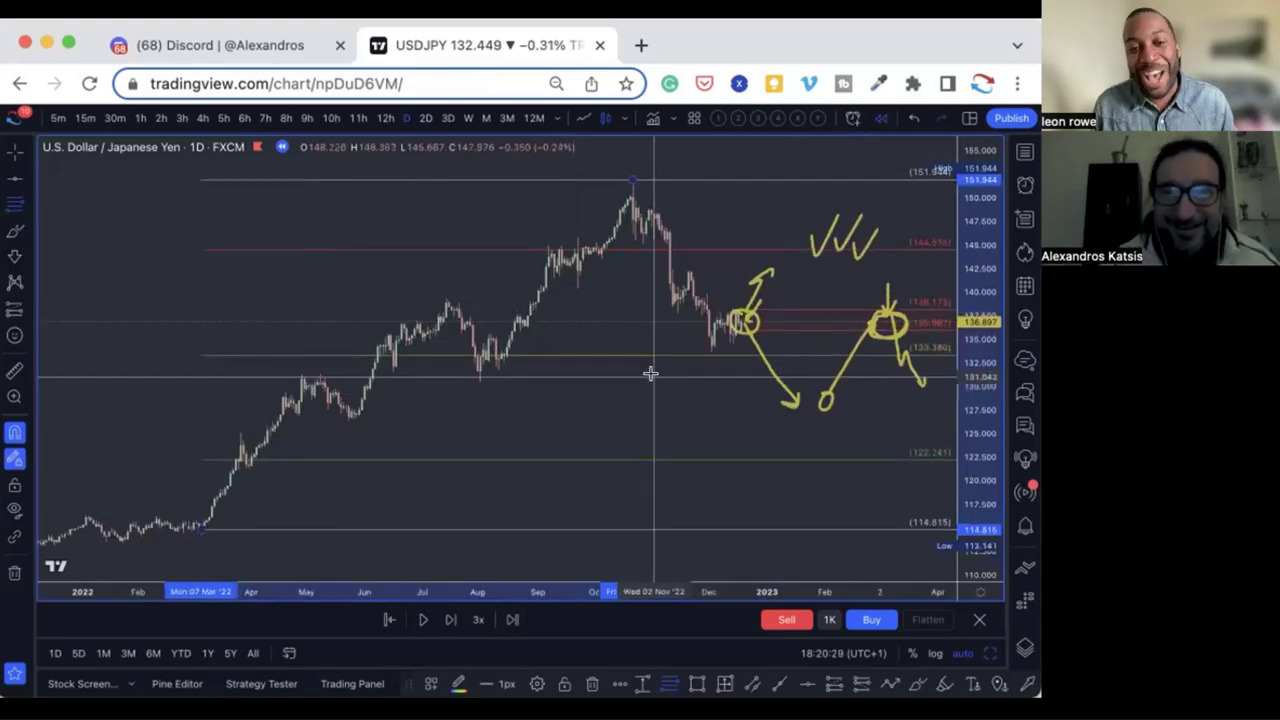
pyautogui.scroll(1, 650, 373)
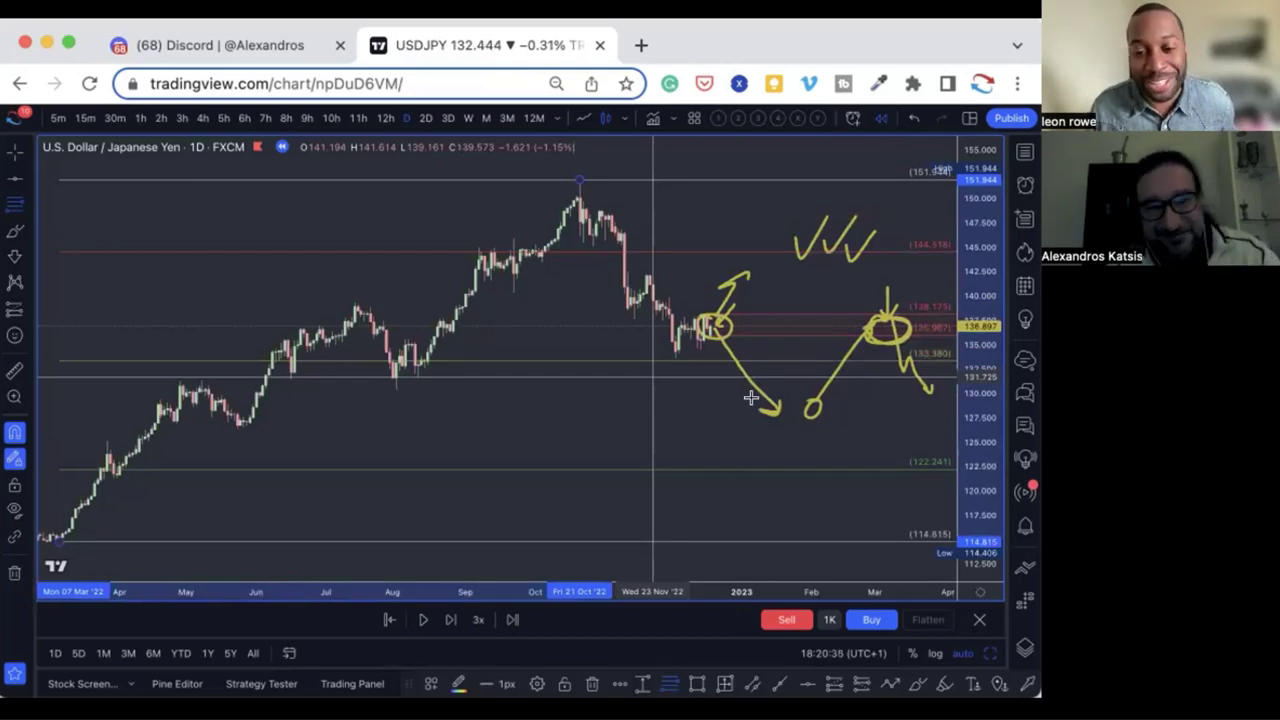
pyautogui.scroll(1, 745, 361)
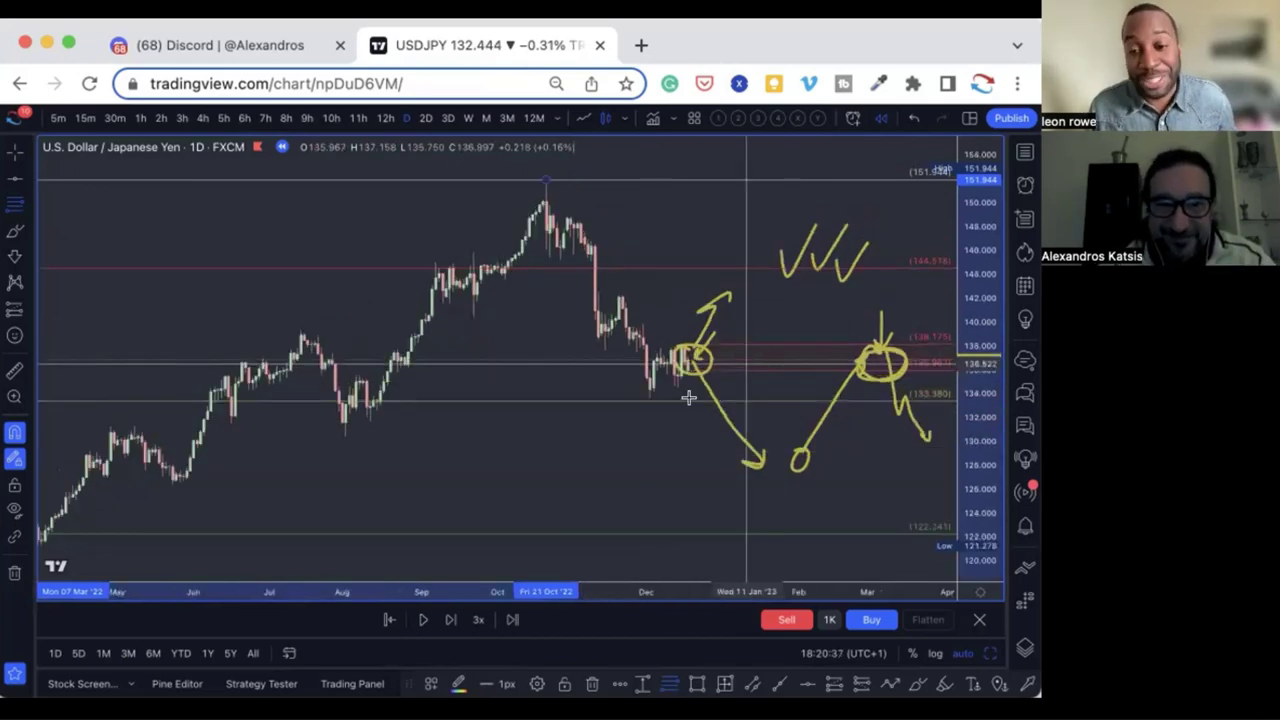
pyautogui.scroll(1, 638, 372)
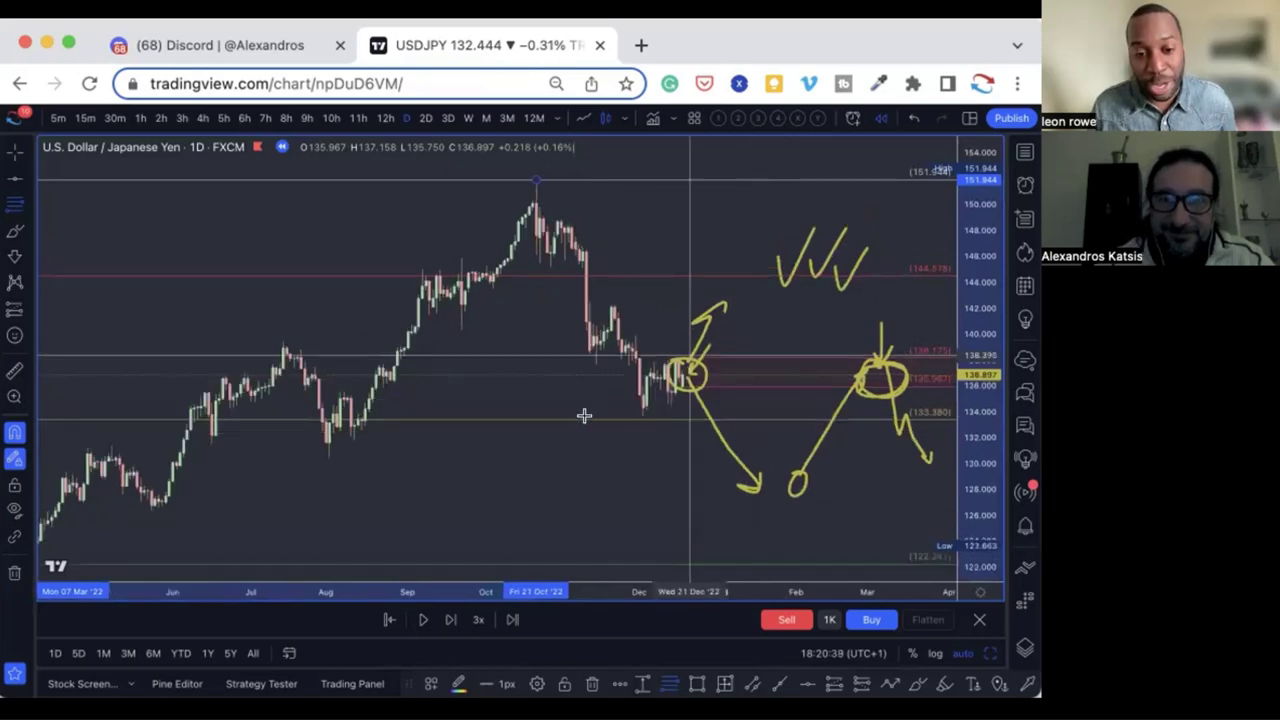
pyautogui.scroll(-2, 488, 380)
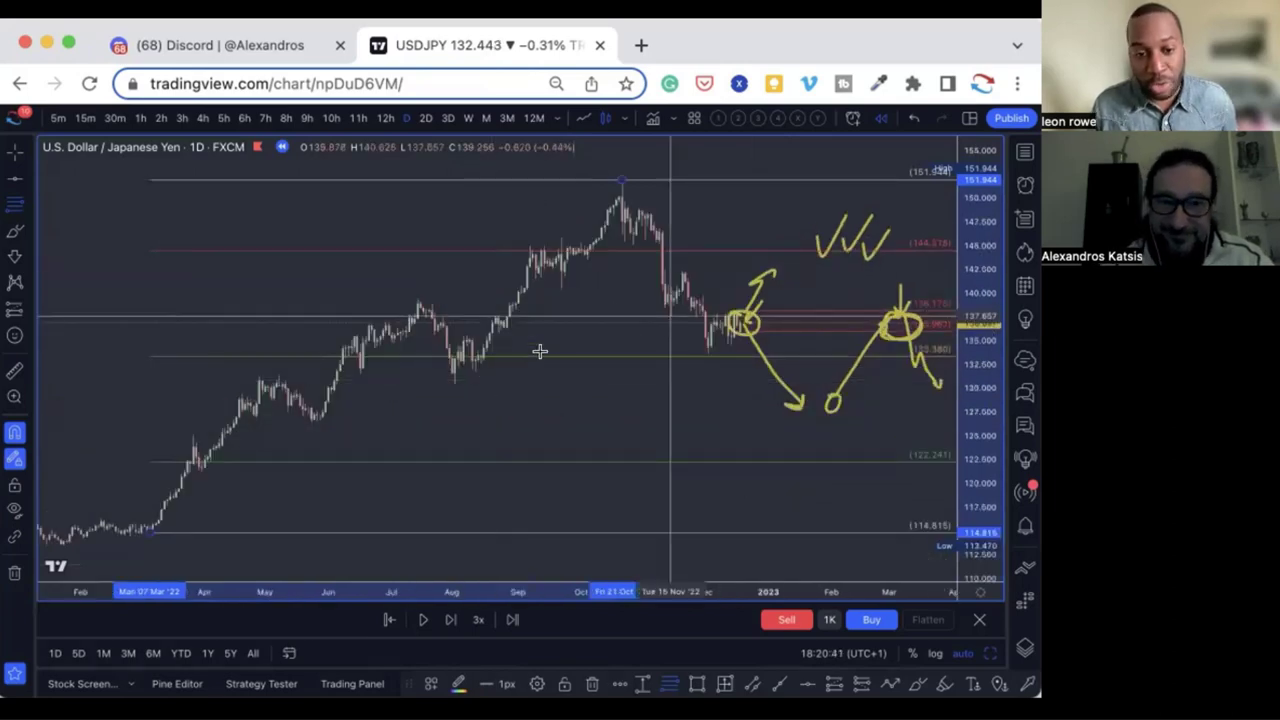
pyautogui.click(657, 279)
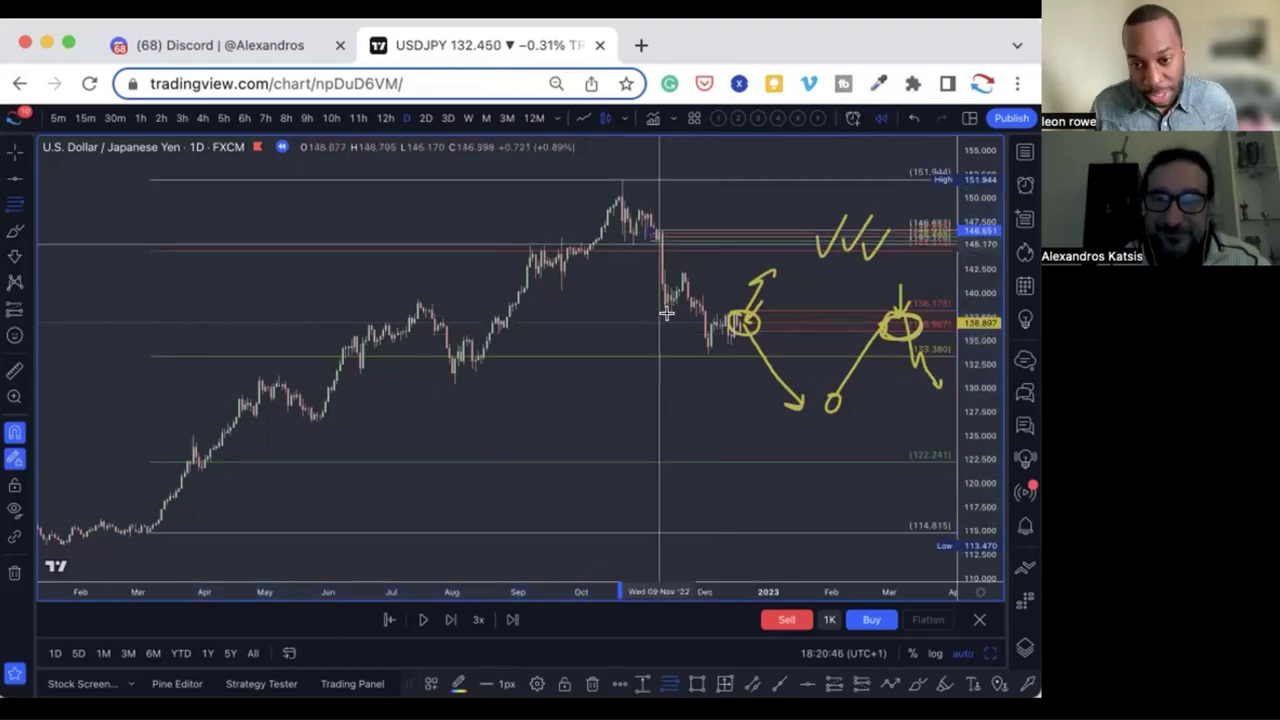
pyautogui.click(670, 314)
pyautogui.press('Delete')
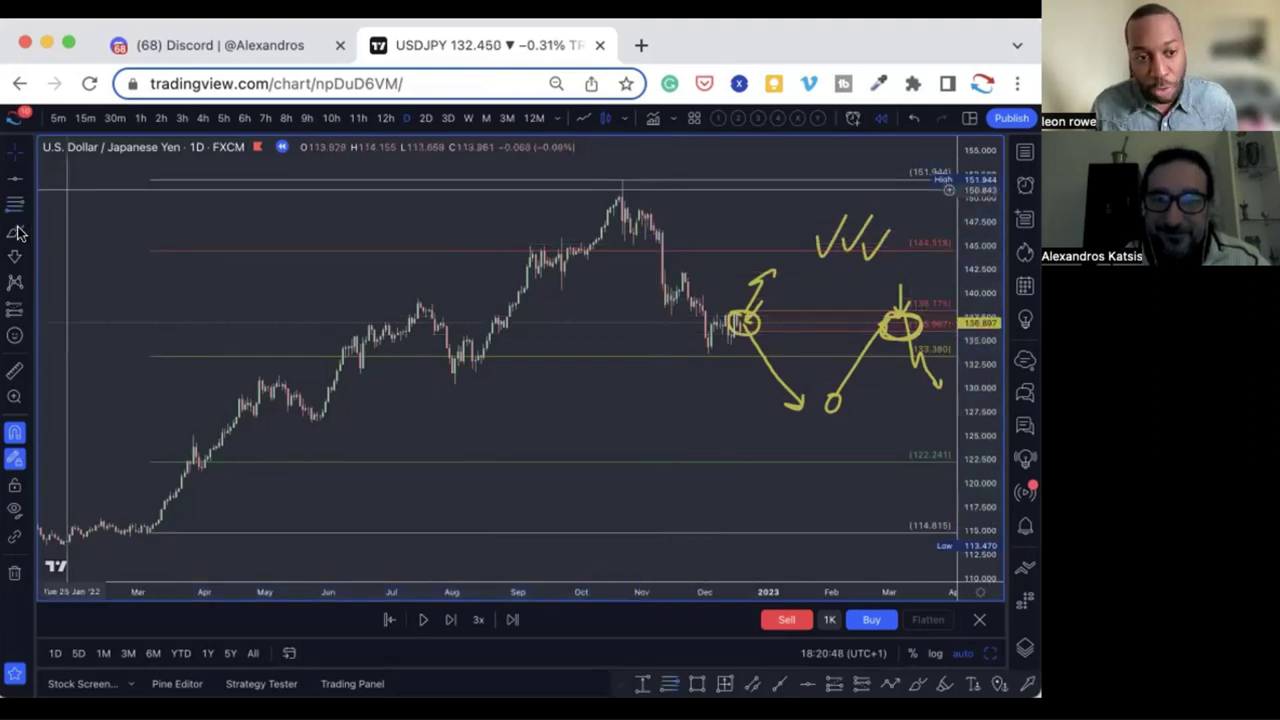
# Brush a falling zigzag along the early-November to mid-December candles into the circled supply origin, and exit the bar replay.
pyautogui.moveTo(658, 228)
pyautogui.mouseDown()
pyautogui.moveTo(704, 325)
pyautogui.moveTo(720, 310)
pyautogui.moveTo(729, 336)
pyautogui.moveTo(737, 309)
pyautogui.mouseUp()
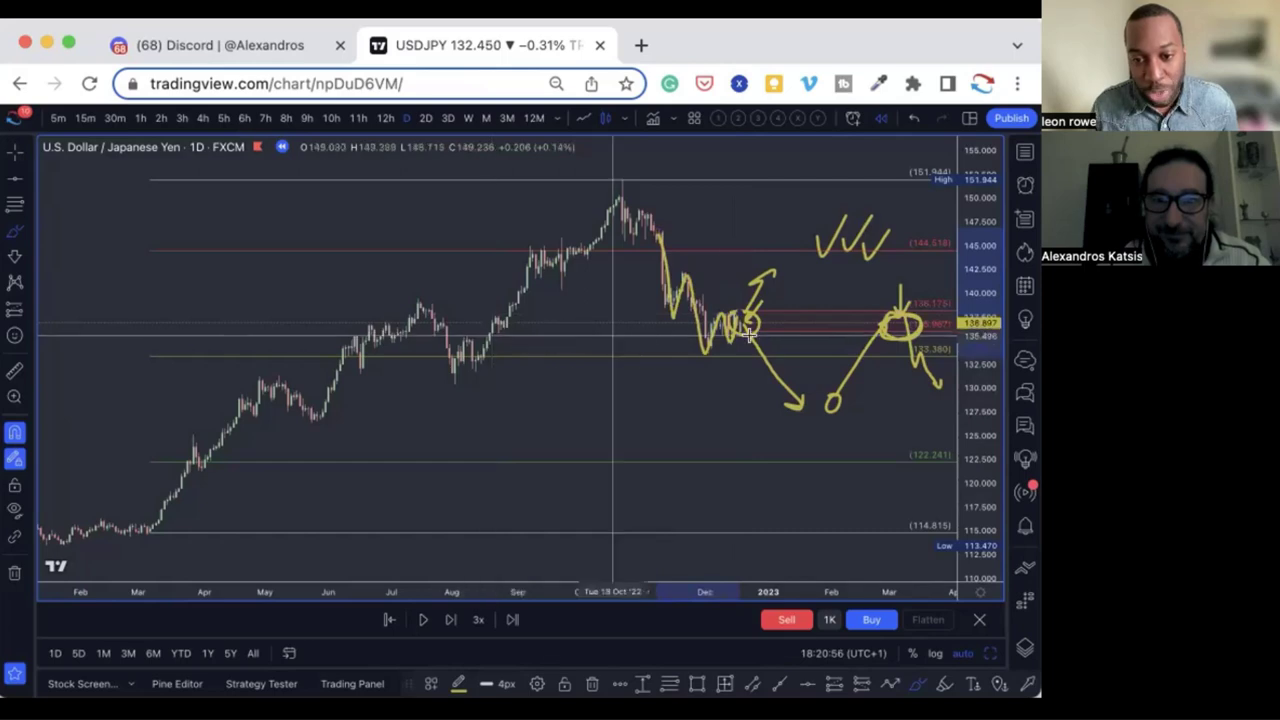
pyautogui.scroll(3, 672, 353)
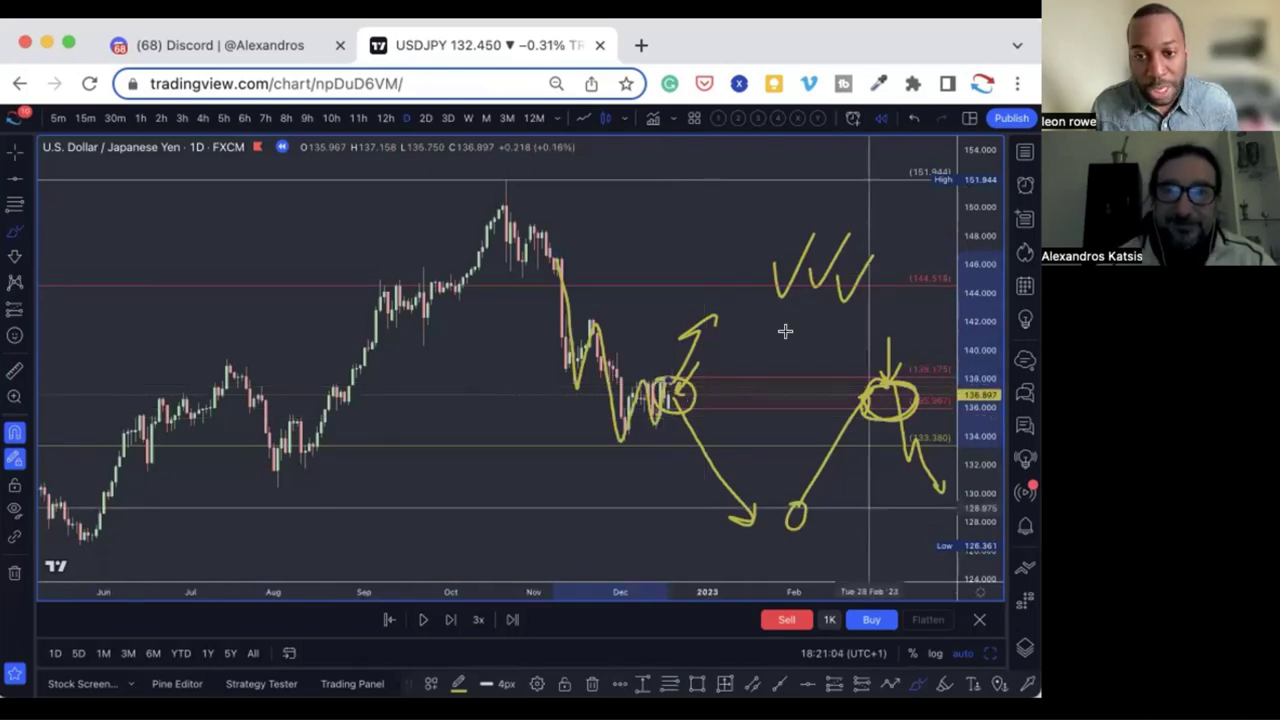
pyautogui.click(979, 619)
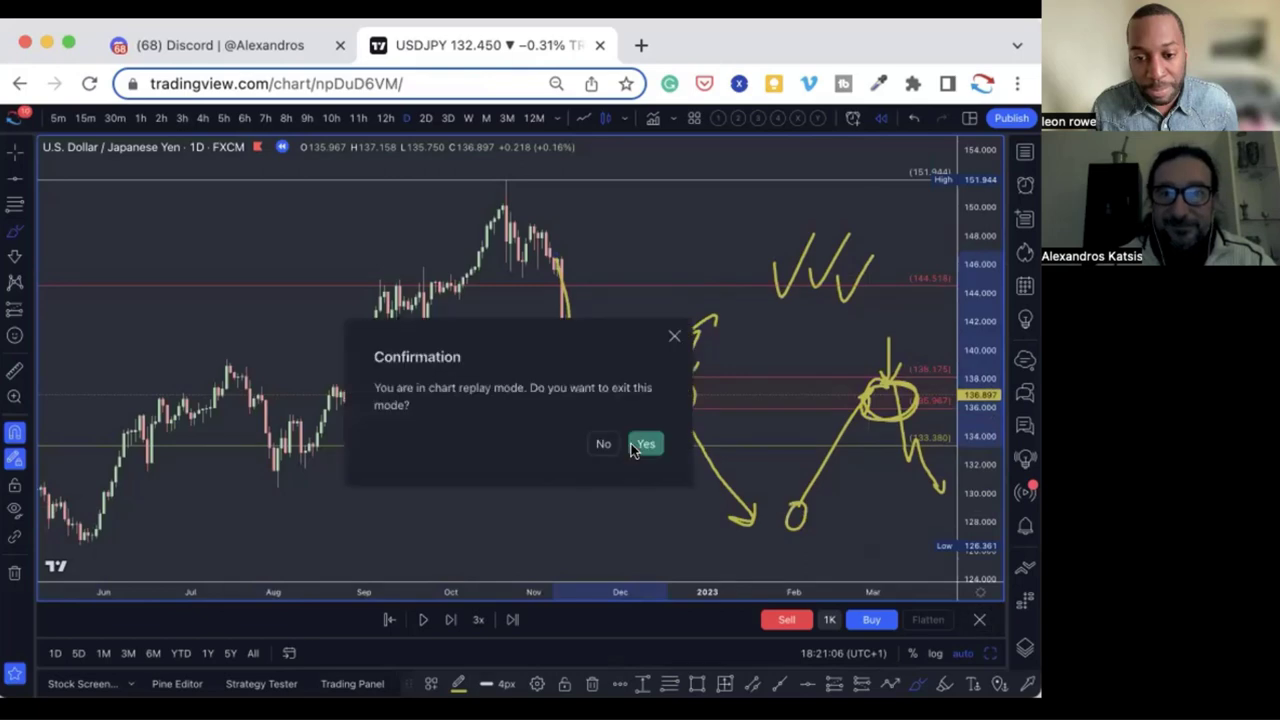
pyautogui.click(646, 443)
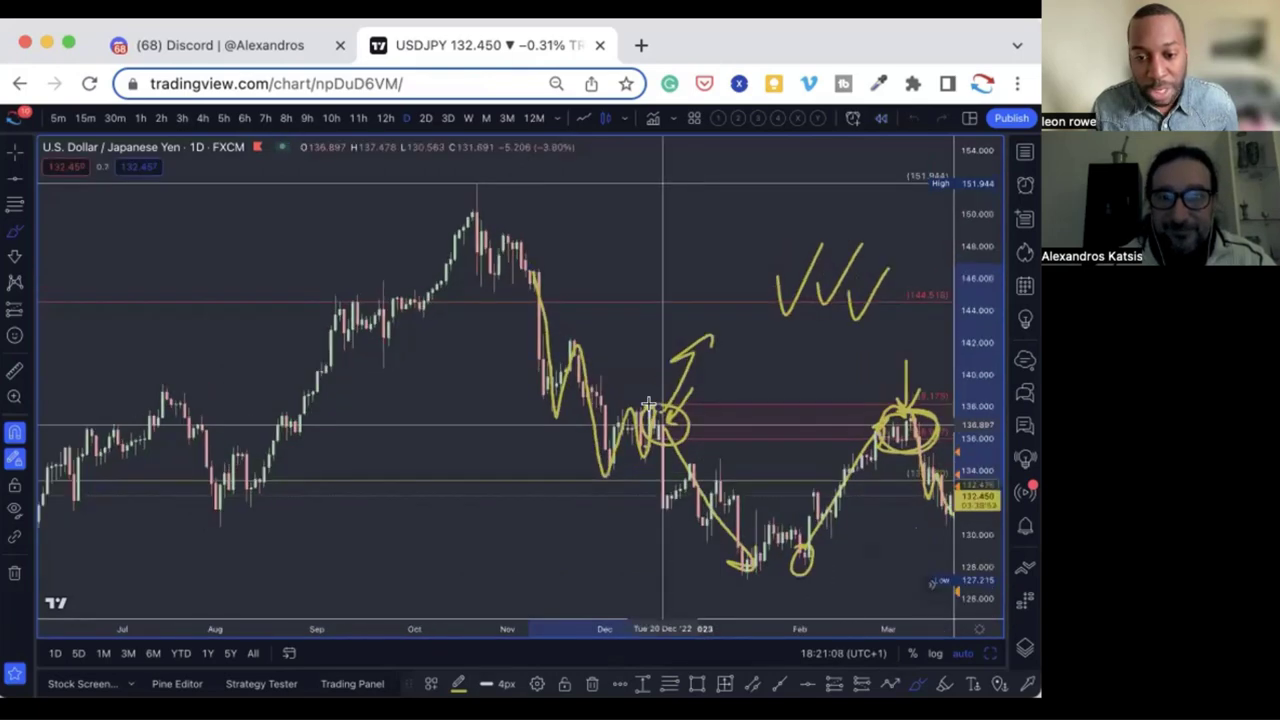
# Handwrite JPY with the brush above the circled March peak and brush a falling arrow from the peak to the late-March low.
pyautogui.scroll(2, 590, 410)
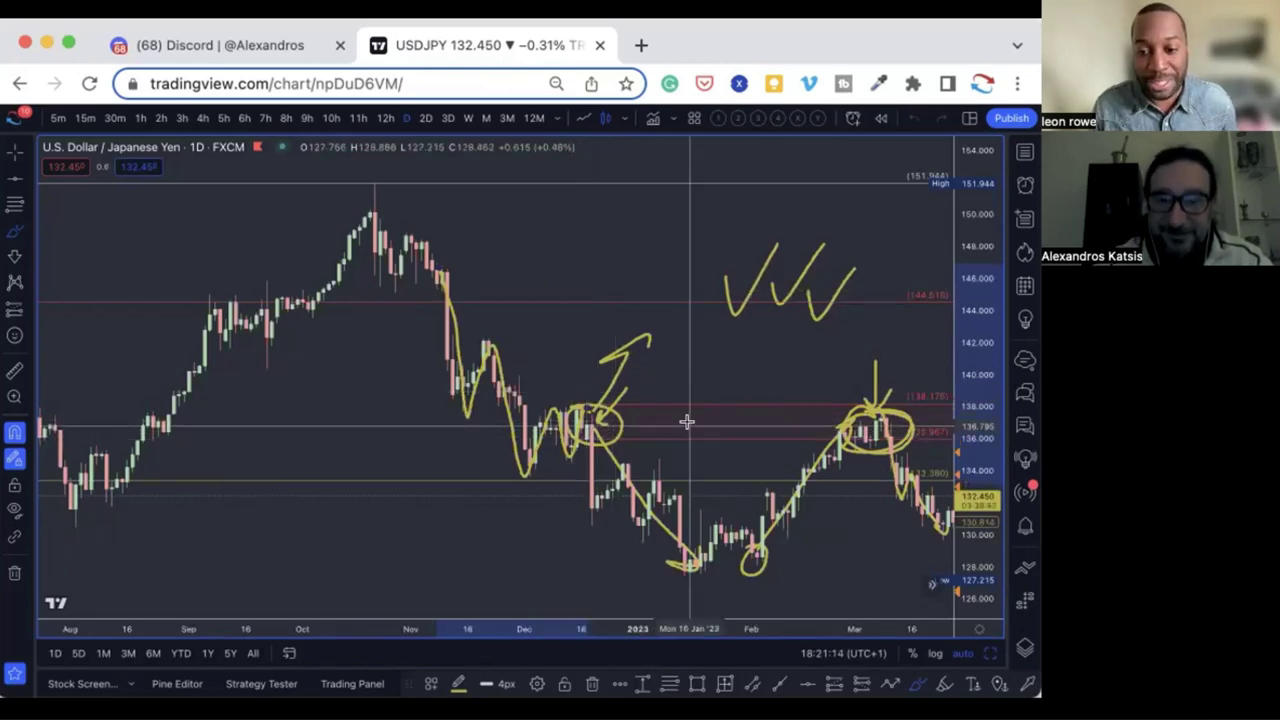
pyautogui.scroll(-1, 808, 412)
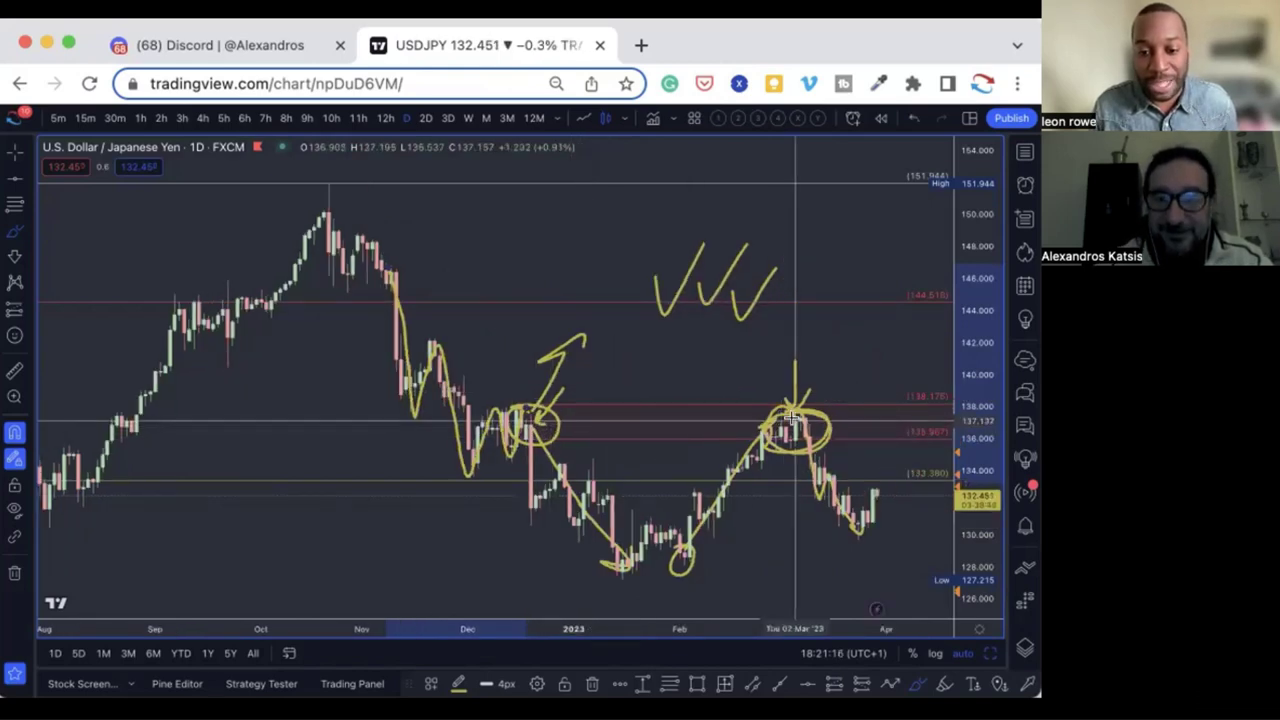
pyautogui.moveTo(834, 334)
pyautogui.mouseDown()
pyautogui.moveTo(817, 354)
pyautogui.moveTo(850, 318)
pyautogui.mouseUp()
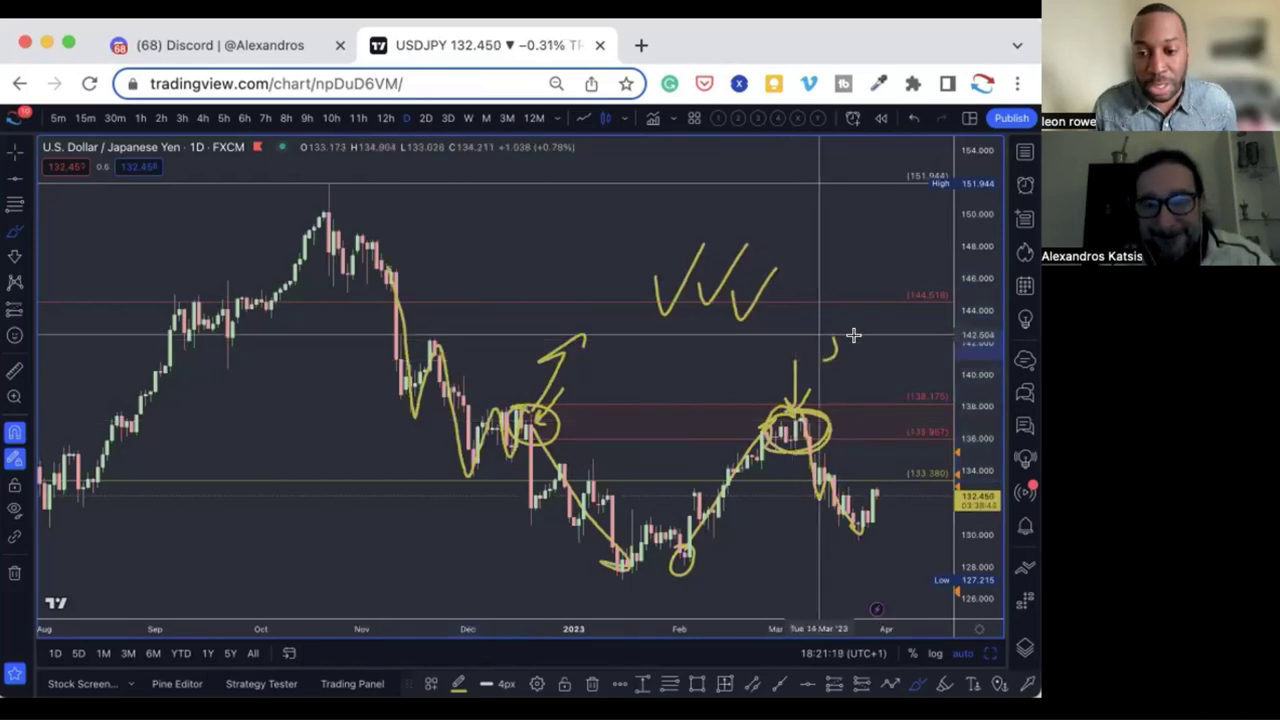
pyautogui.moveTo(880, 314)
pyautogui.mouseDown()
pyautogui.moveTo(902, 319)
pyautogui.moveTo(898, 356)
pyautogui.mouseUp()
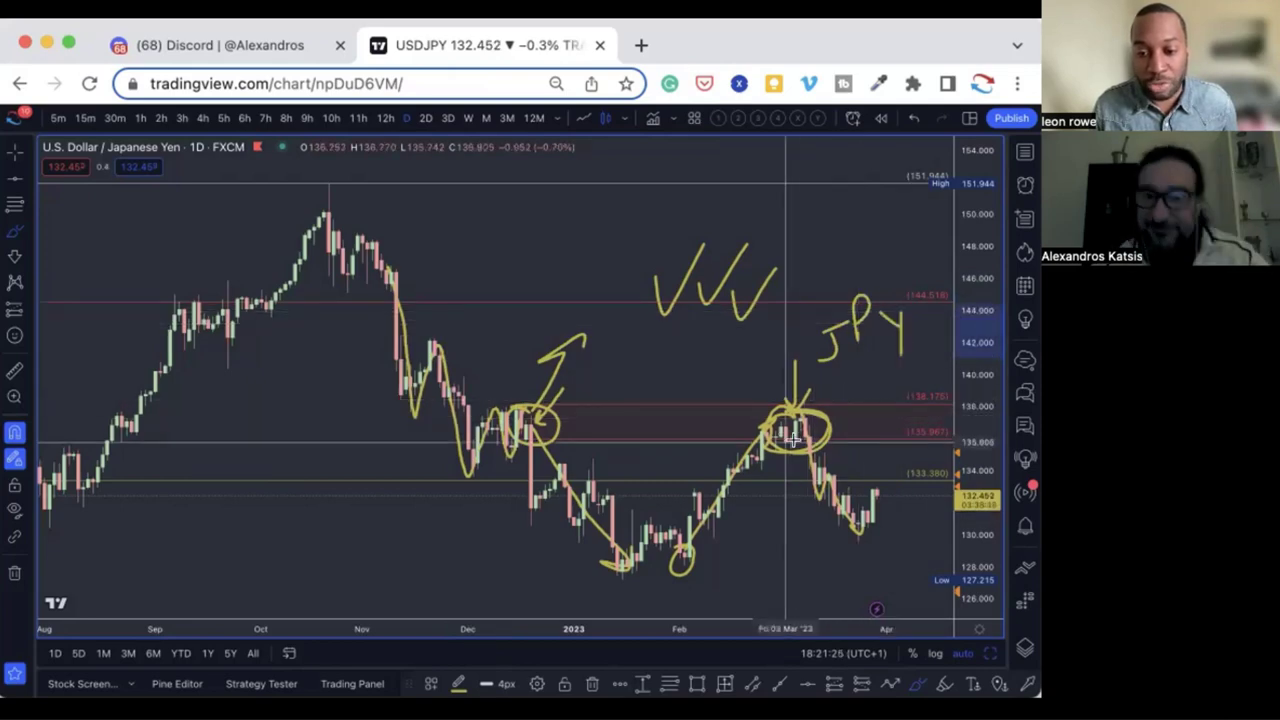
pyautogui.moveTo(804, 430); pyautogui.dragTo(858, 537)
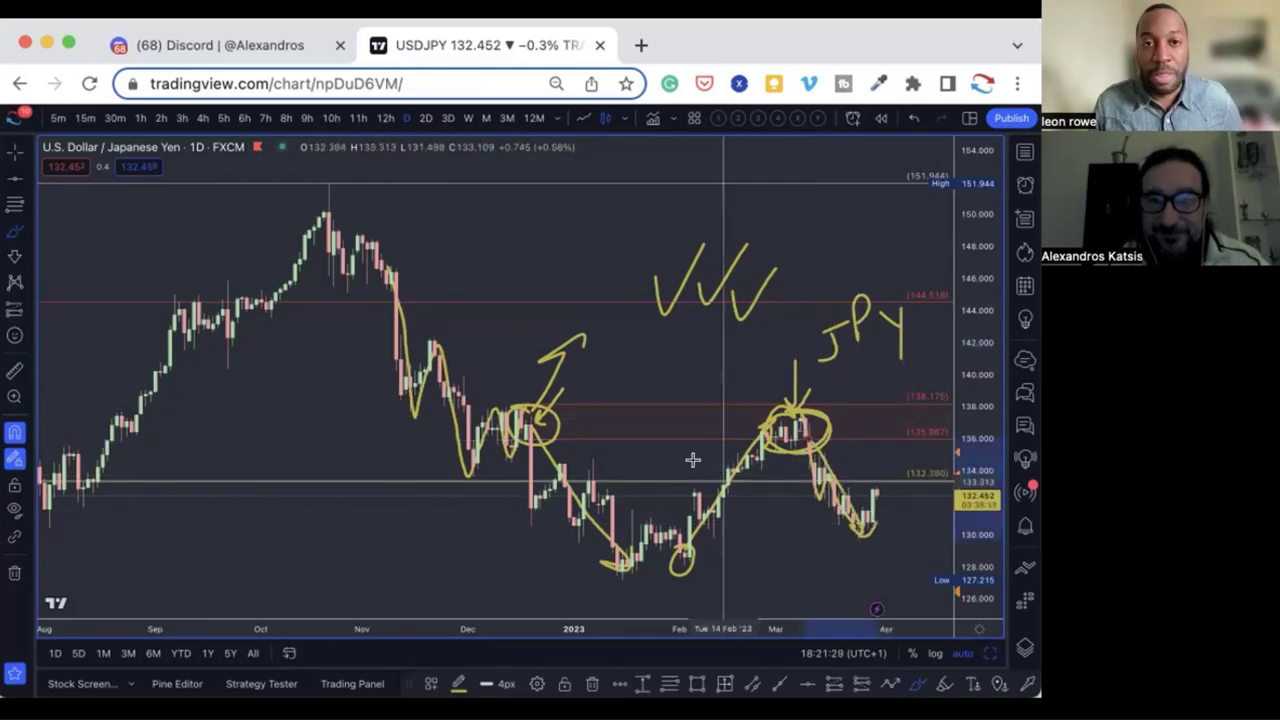